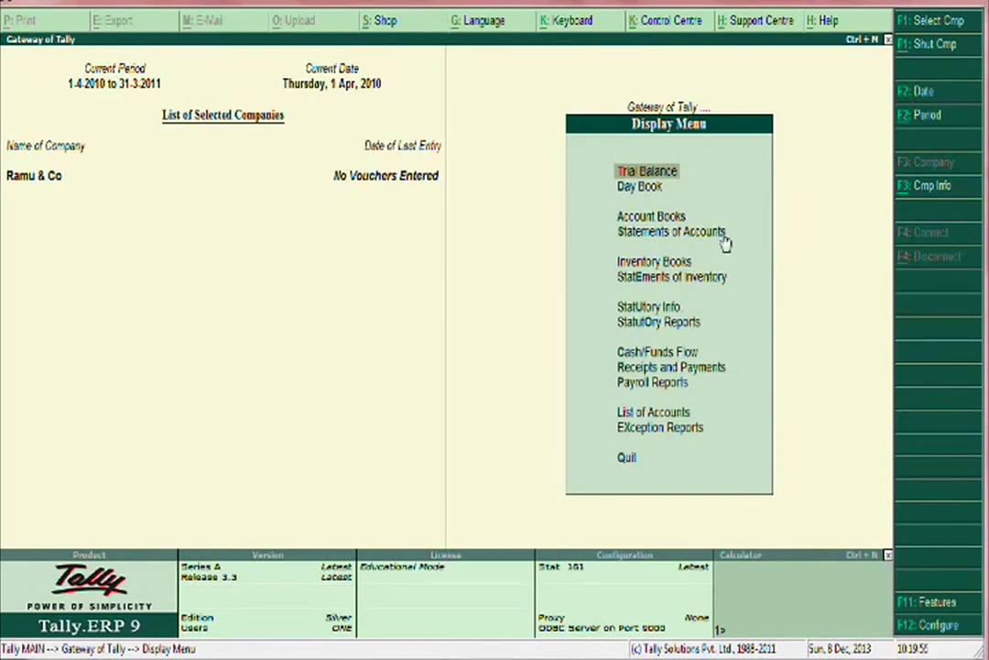
Switch to the PDF purchase invoice and examine its seller, buyer, goods, tax and total details
key("alt+Tab")
key("alt+Tab")
key("alt+Tab")
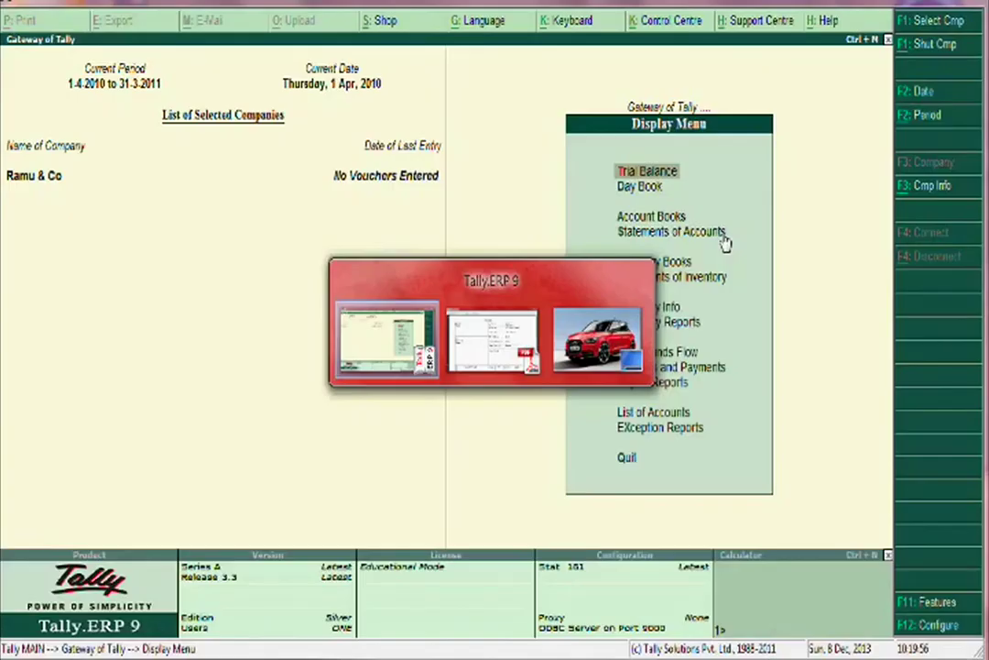
key("alt+Tab")
scroll(348, 184, "down", 3)
scroll(360, 192, "up", 3)
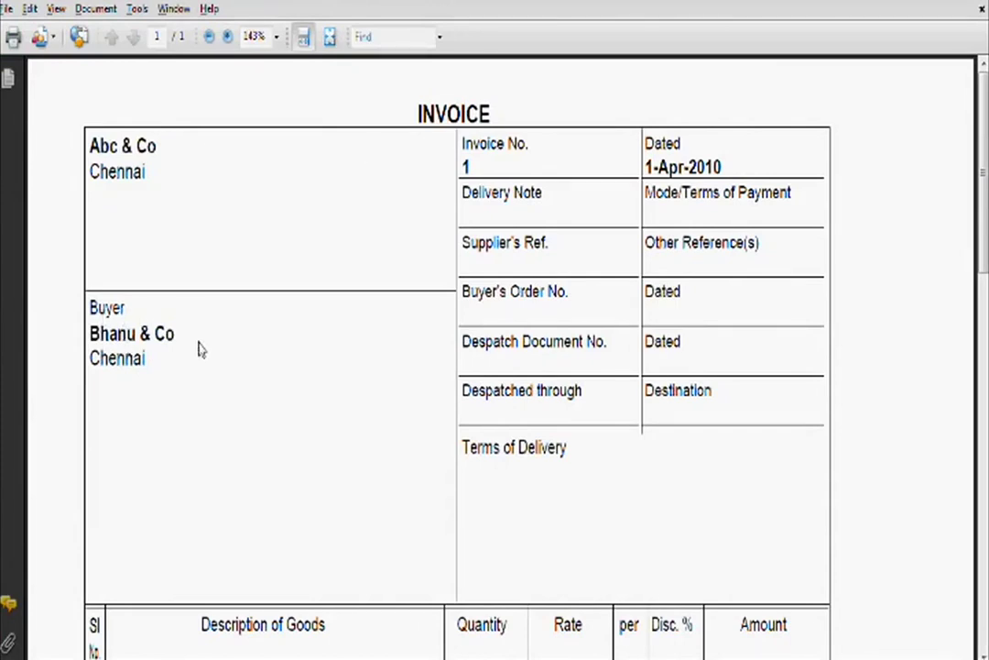
scroll(199, 349, "down", 1)
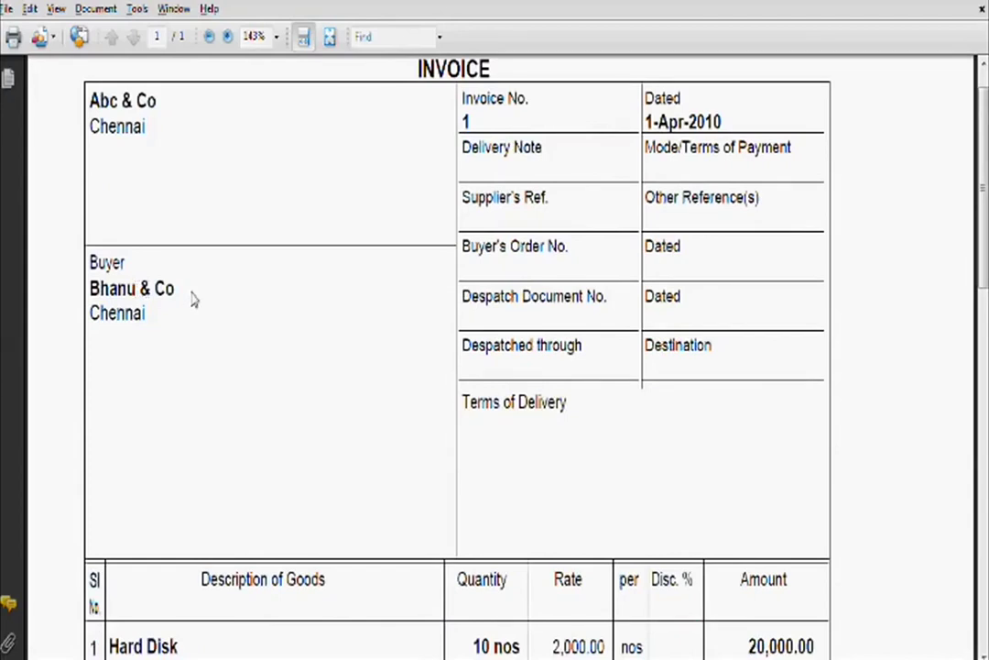
scroll(194, 298, "down", 3)
scroll(332, 300, "down", 4)
scroll(335, 311, "up", 6)
scroll(336, 313, "up", 2)
scroll(336, 312, "down", 2)
Switch back to Tally.ERP 9 and open the company Ramu & Co for alteration
key("alt+Tab")
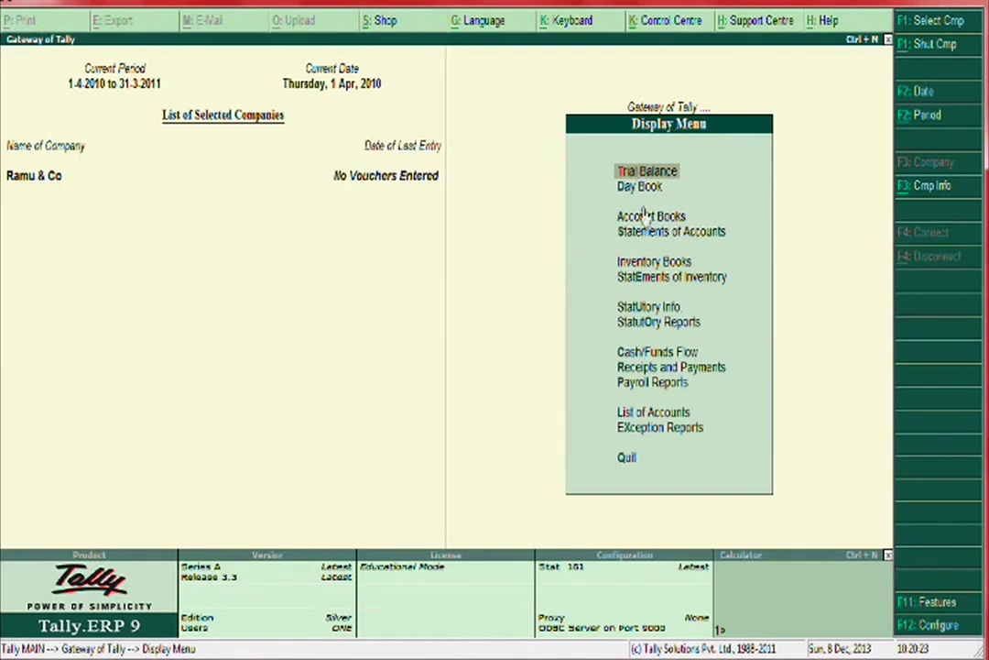
left_click(935, 186)
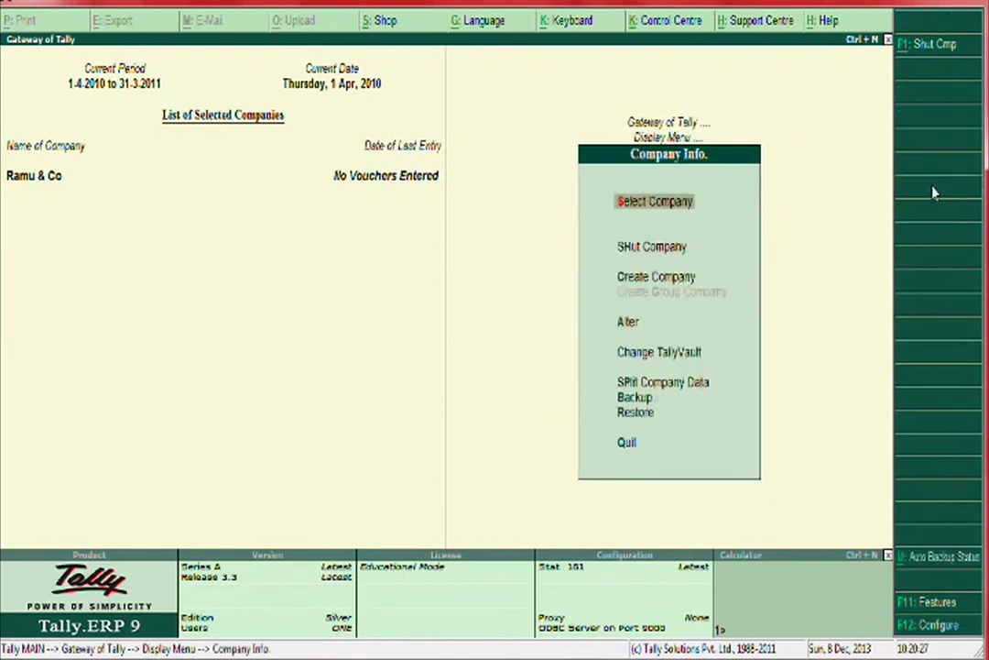
key("Down")
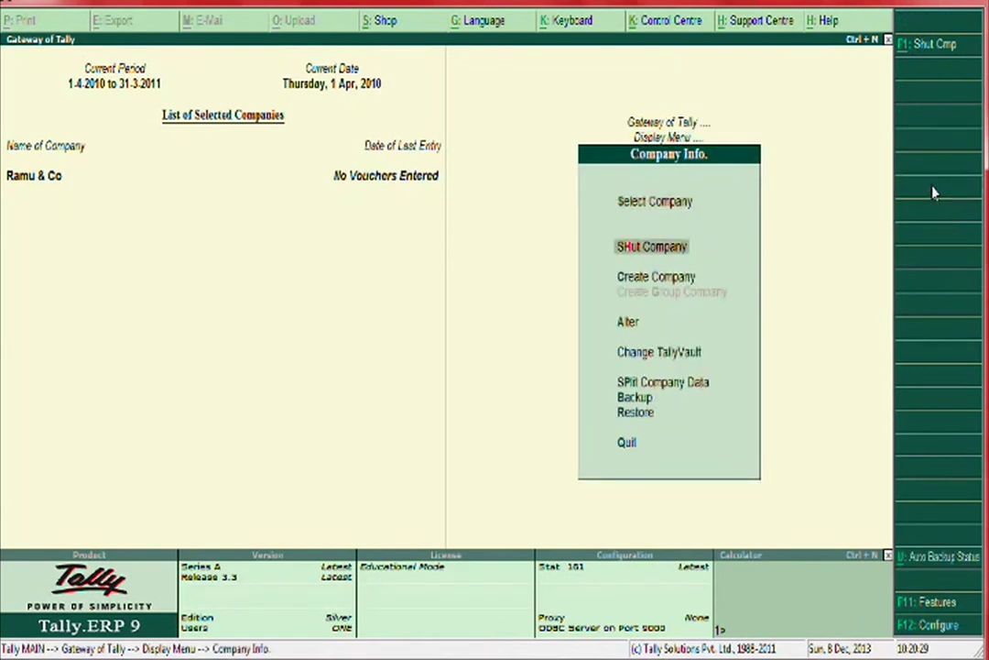
key("Down")
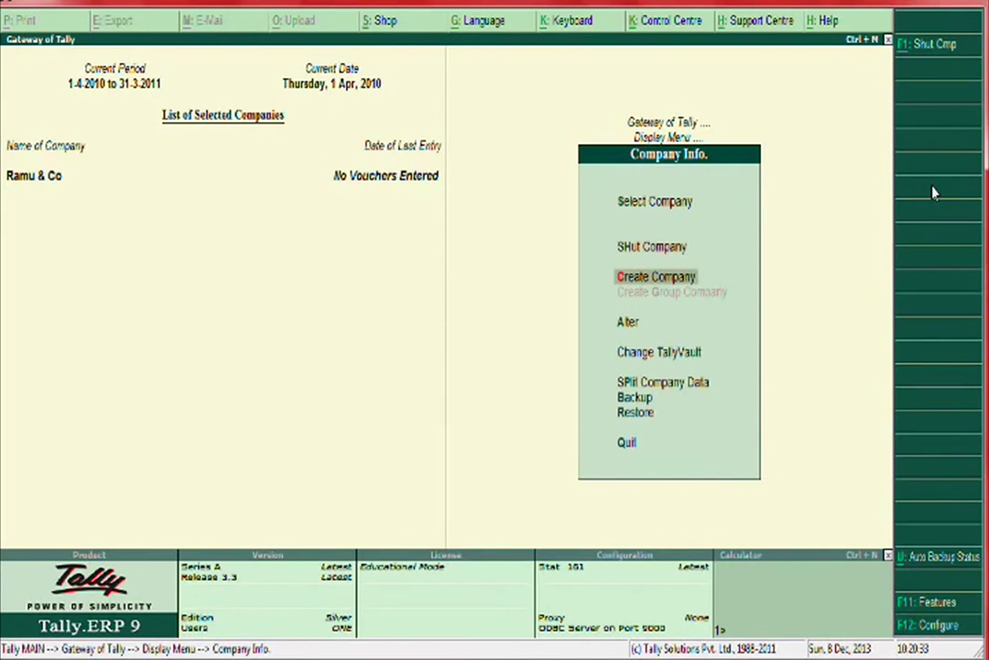
key("Down")
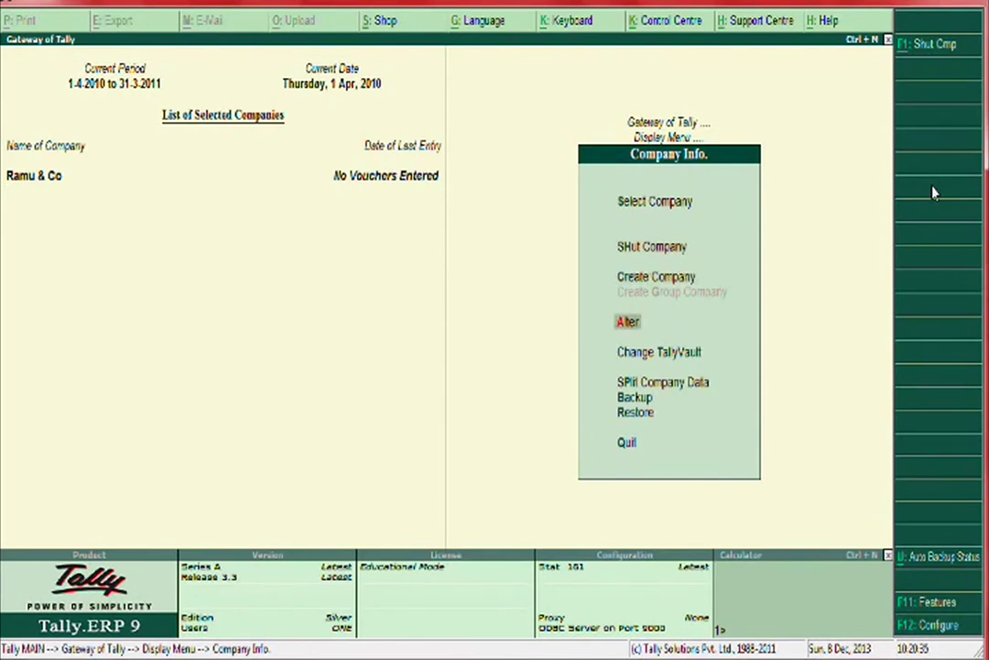
key("Return")
key("Return")
key("Return")
key("Return")
key("Return")
key("Return")
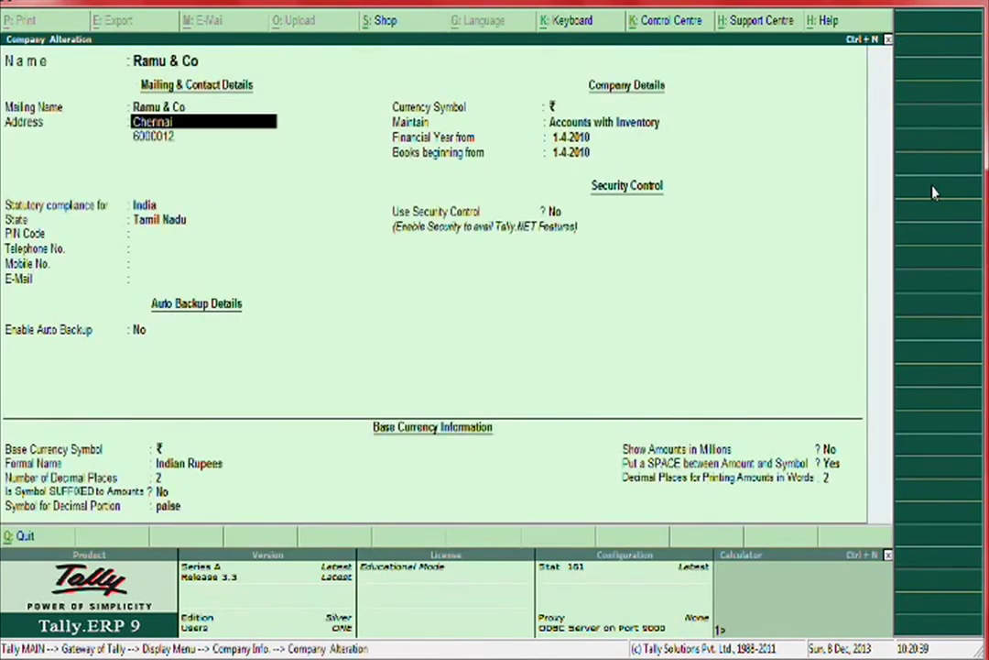
Review the company's address, state, inventory, financial year and currency settings without changing them, and return to the Gateway of Tally
key("Return")
key("Return")
key("Return")
key("Return")
key("Return")
key("Return")
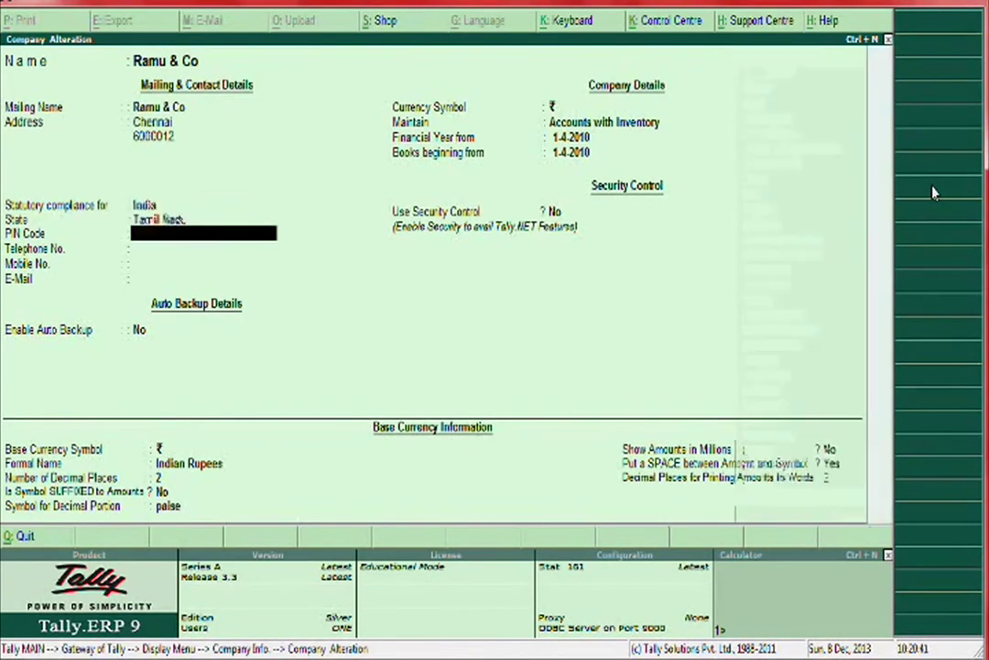
key("Return")
key("Return")
key("Return")
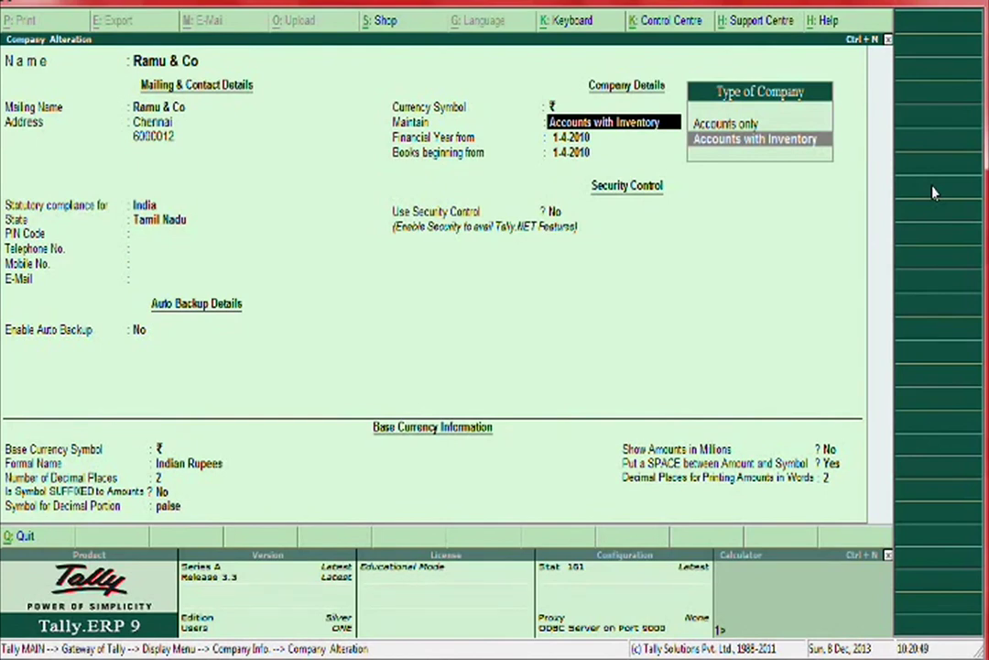
key("Return")
key("Return")
key("Return")
key("Return")
key("Return")
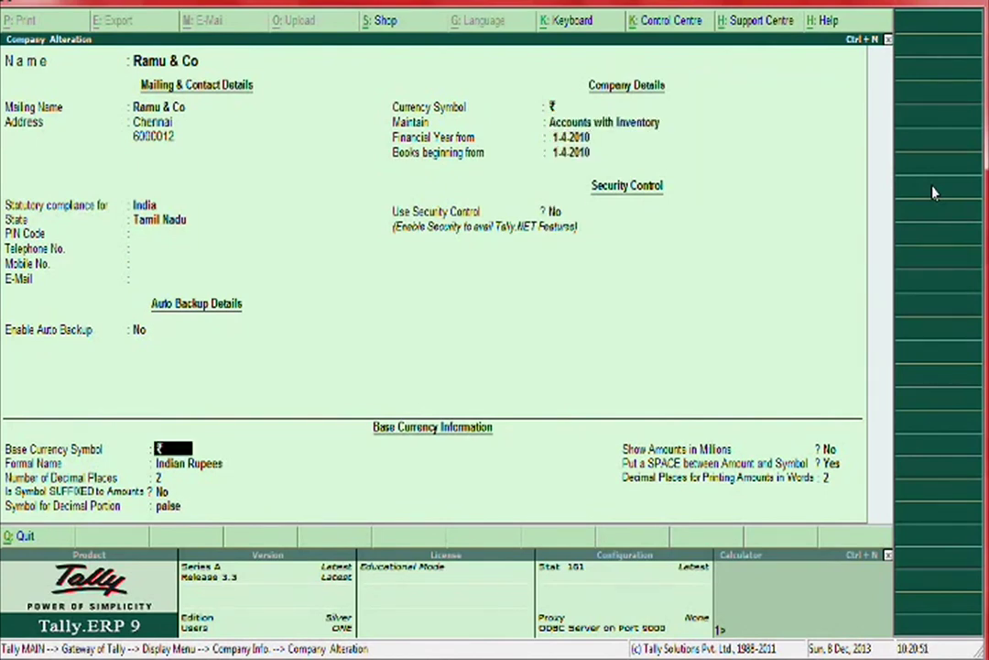
key("Return")
key("Return")
key("Return")
key("Return")
key("Return")
key("Return")
key("Return")
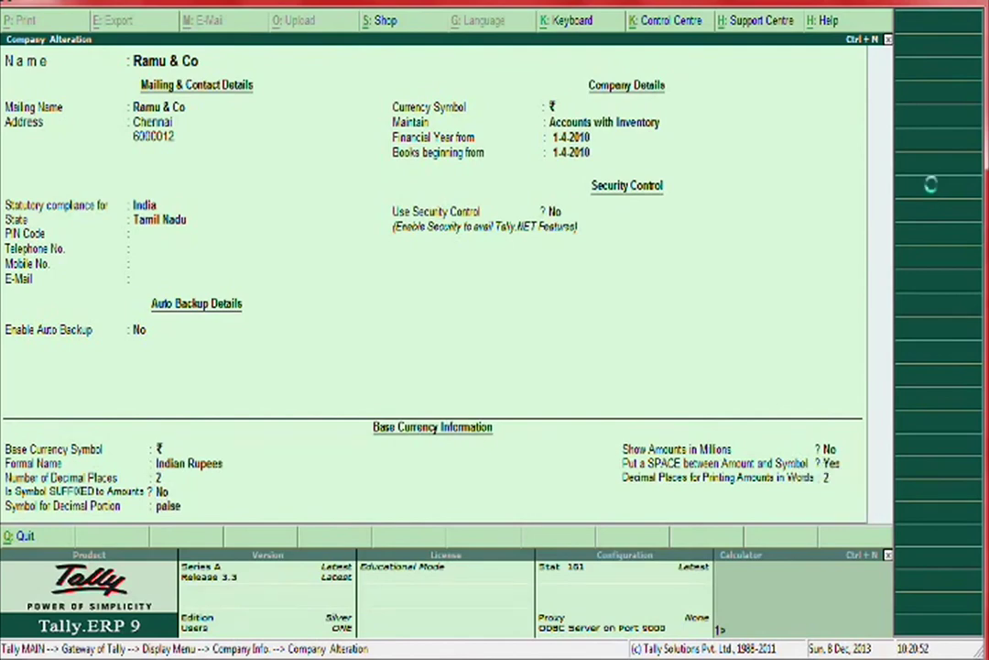
key("Escape")
key("Escape")
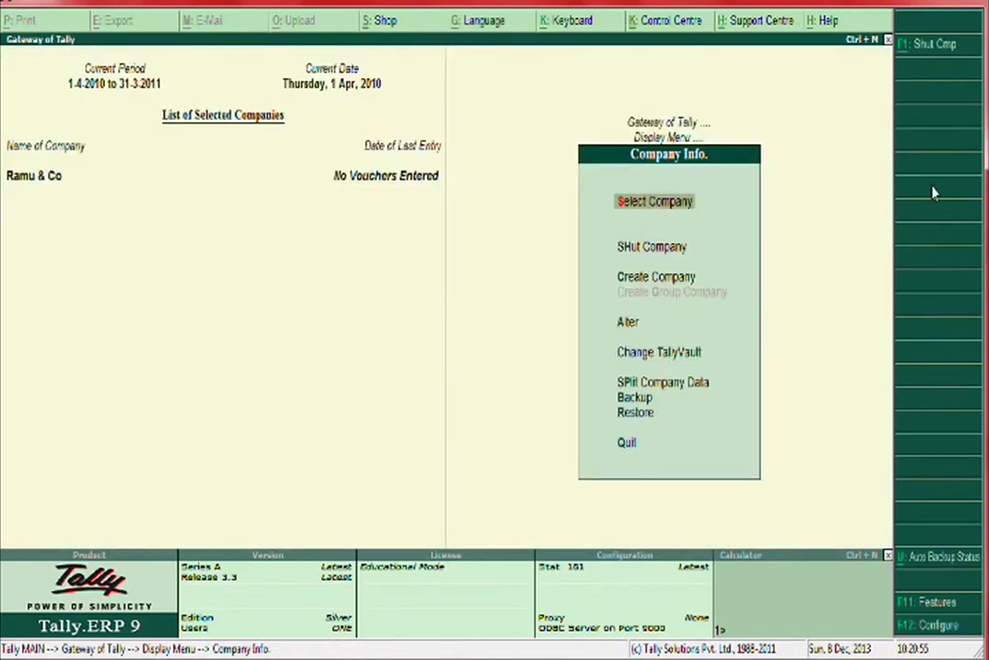
key("Escape")
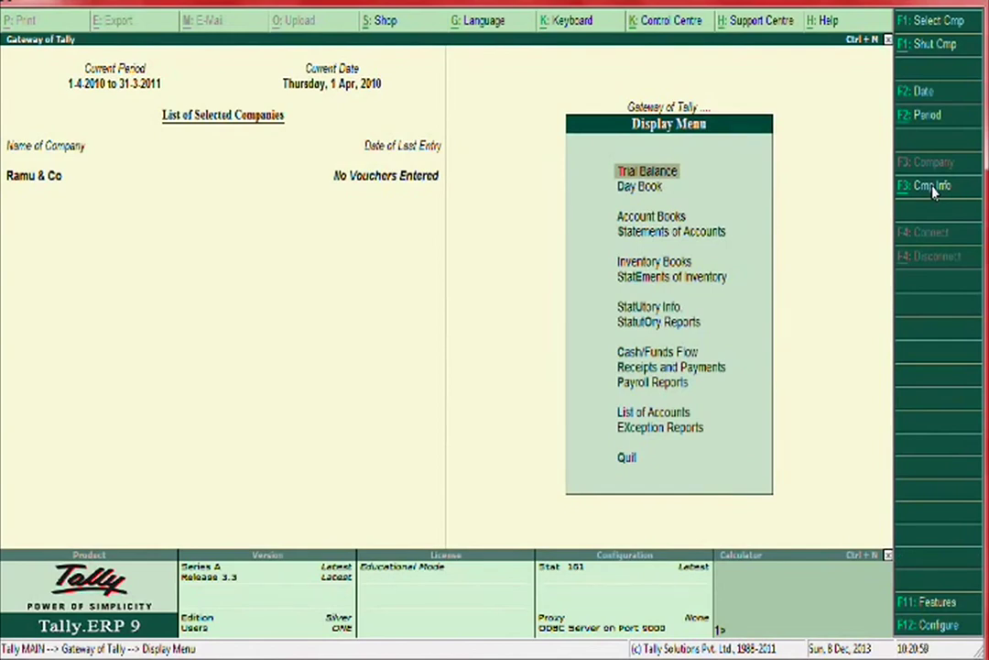
key("Escape")
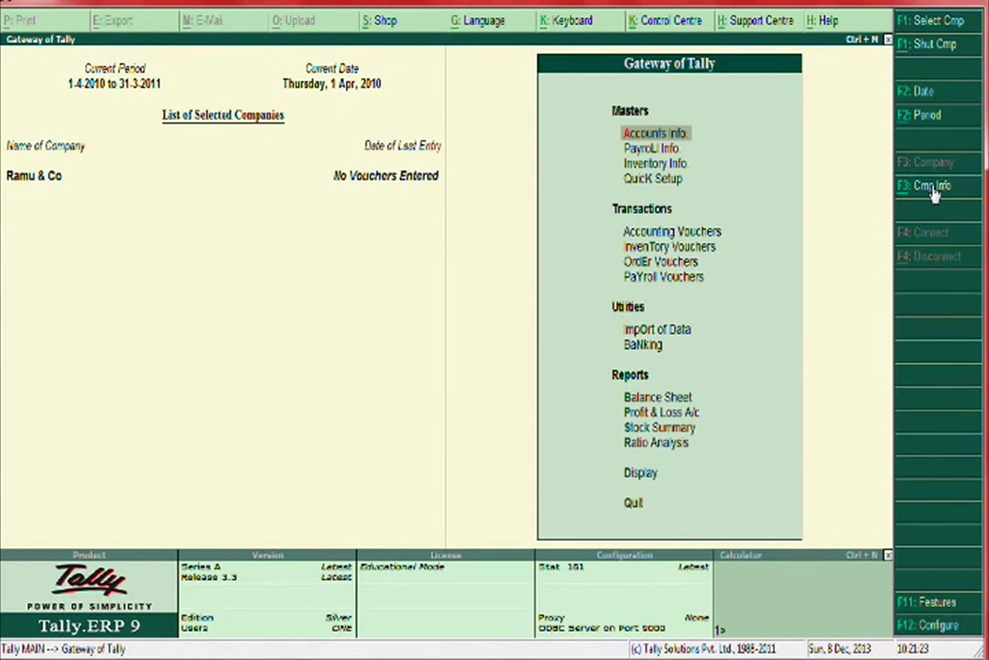
Check the supplier's name on the PDF invoice and start a new single ledger in Tally named Abc & Co
key("alt+Tab")
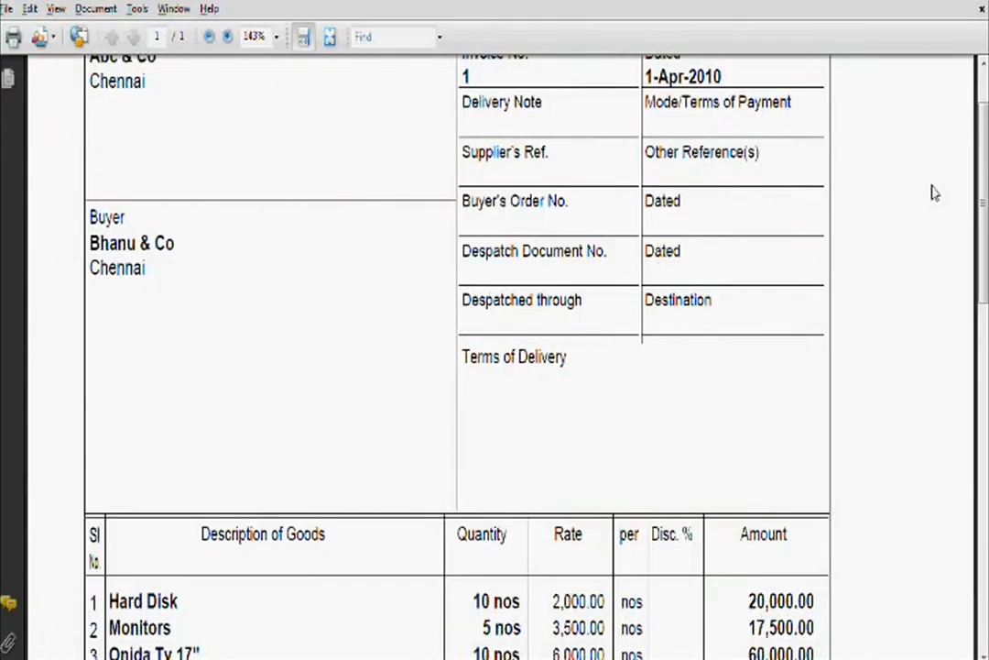
scroll(445, 135, "down", 1)
scroll(559, 155, "up", 3)
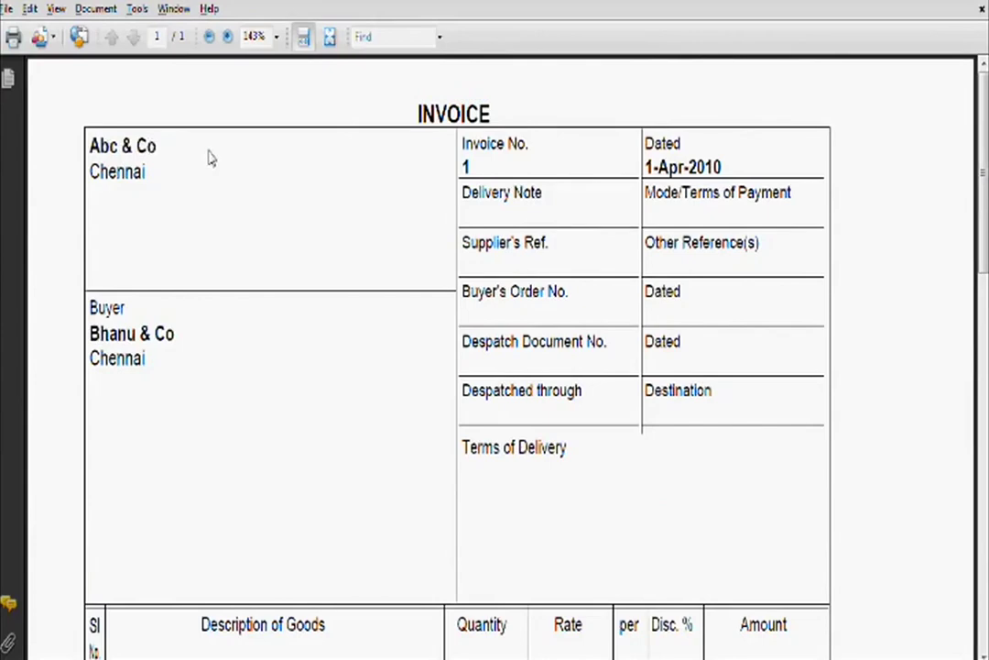
key("alt+Tab")
key("Return")
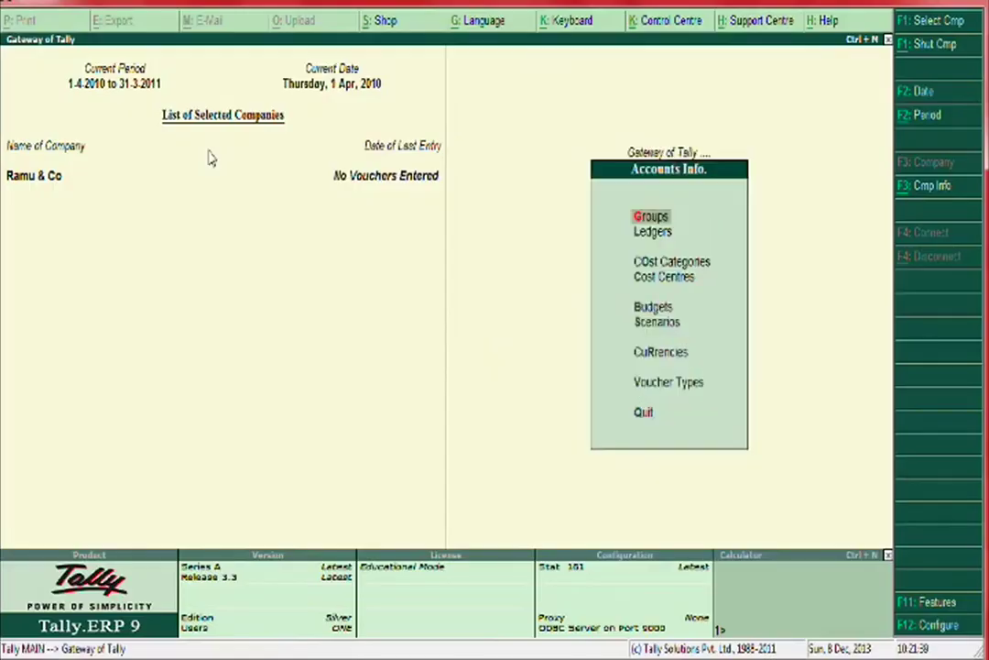
key("Down")
key("Return")
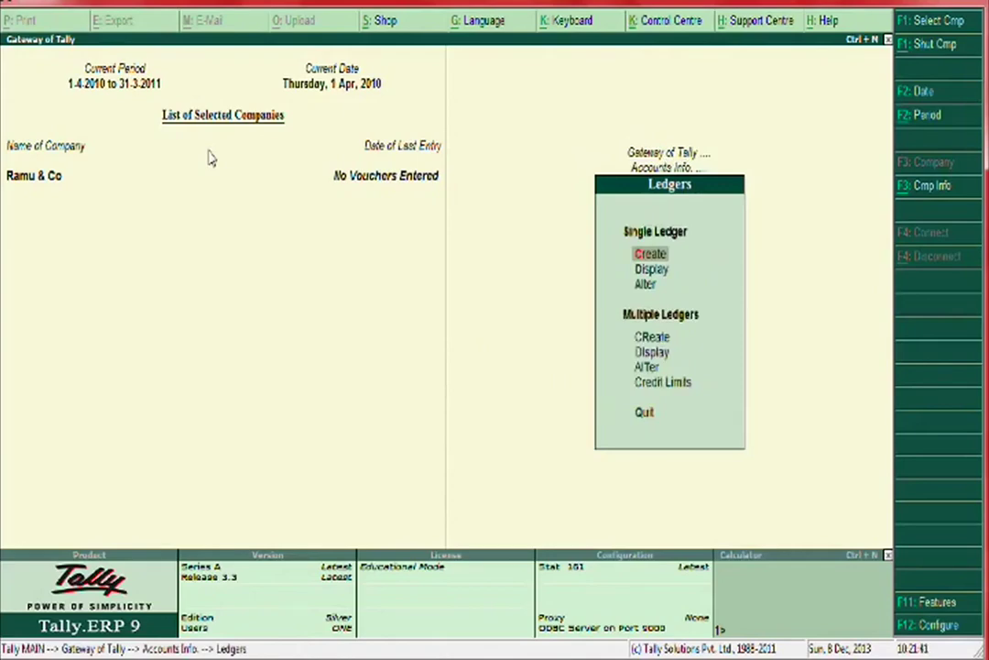
key("Return")
type("A")
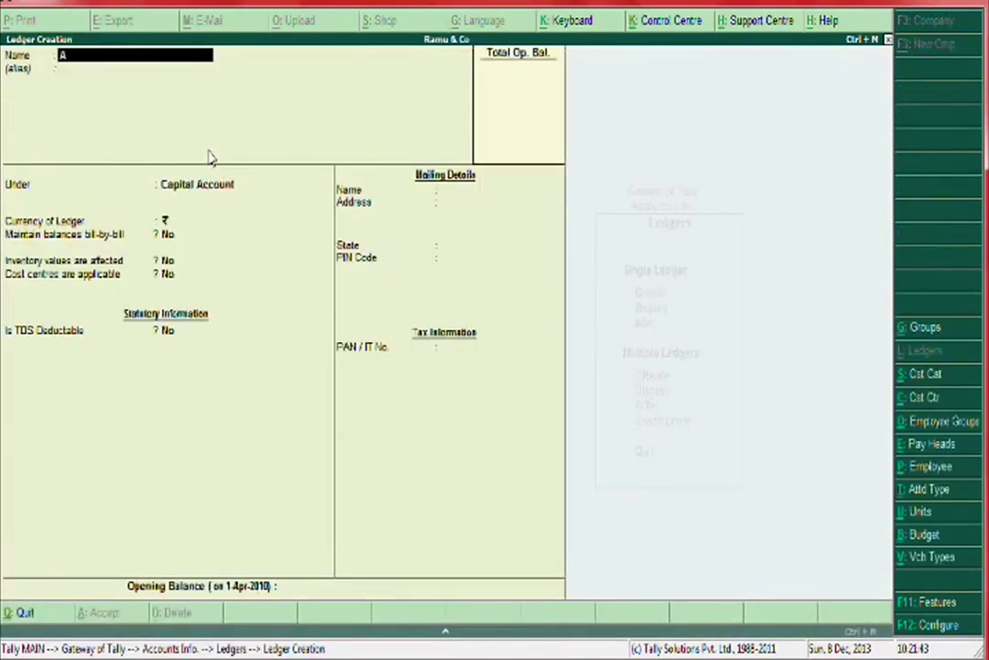
type("bc & Co")
key("Return")
key("Return")
Place the ledger under Sundry Creditors, maintain balances bill-by-bill, and set the state to Not Applicable
key("BackSpace")
type("Sundr")
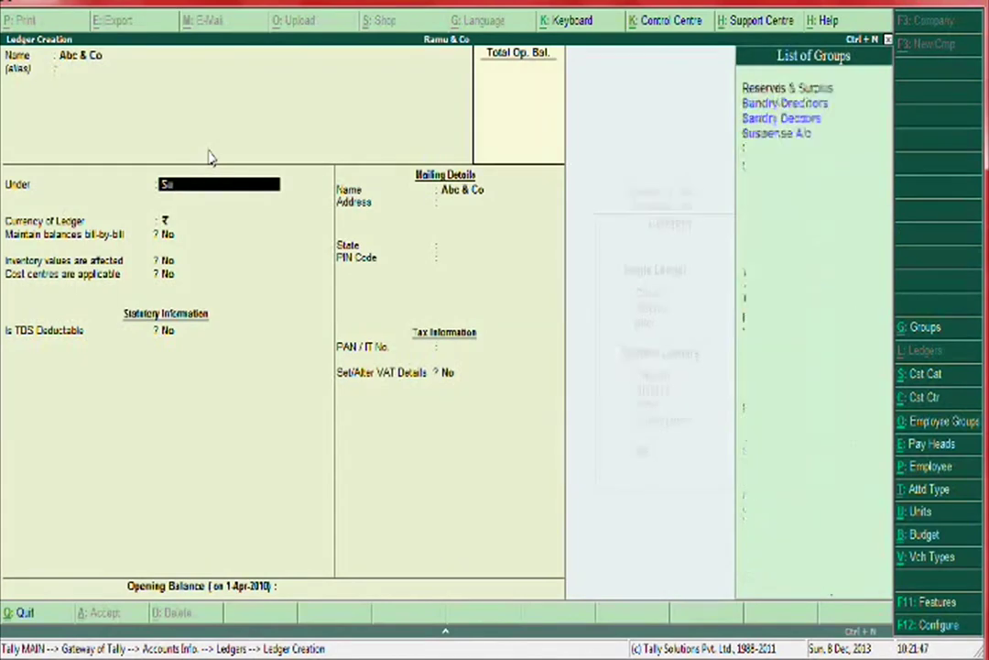
key("Return")
key("Return")
type("y")
key("Return")
key("Return")
key("Return")
key("Return")
key("Return")
key("Return")
key("Return")
key("Return")
key("Return")
key("Return")
key("Return")
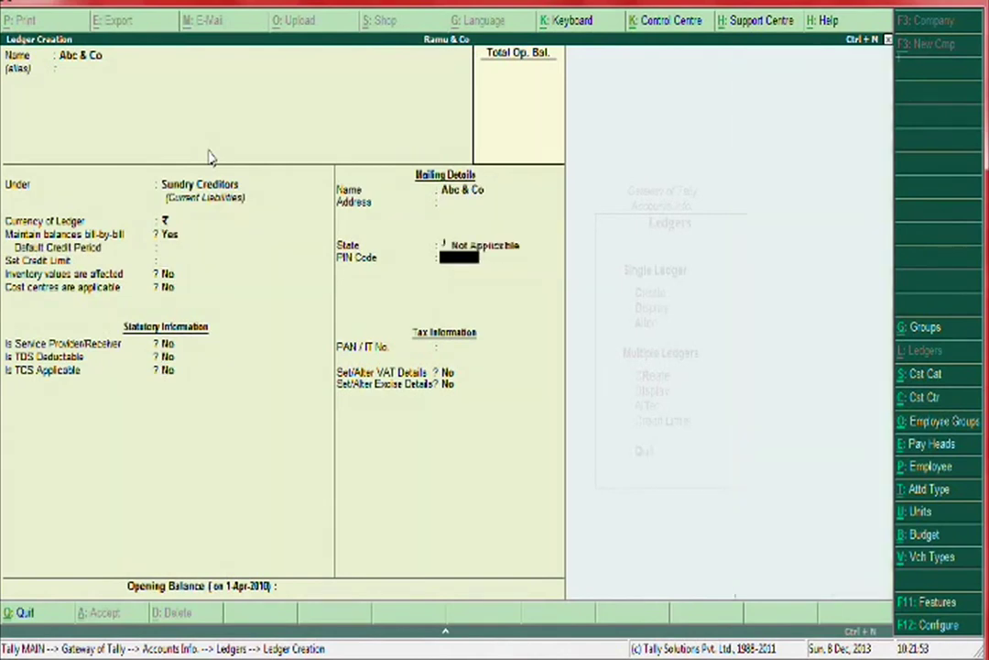
Set the ledger's Set/Alter VAT Details option to Yes and open its VAT details
key("Return")
key("Return")
key("Return")
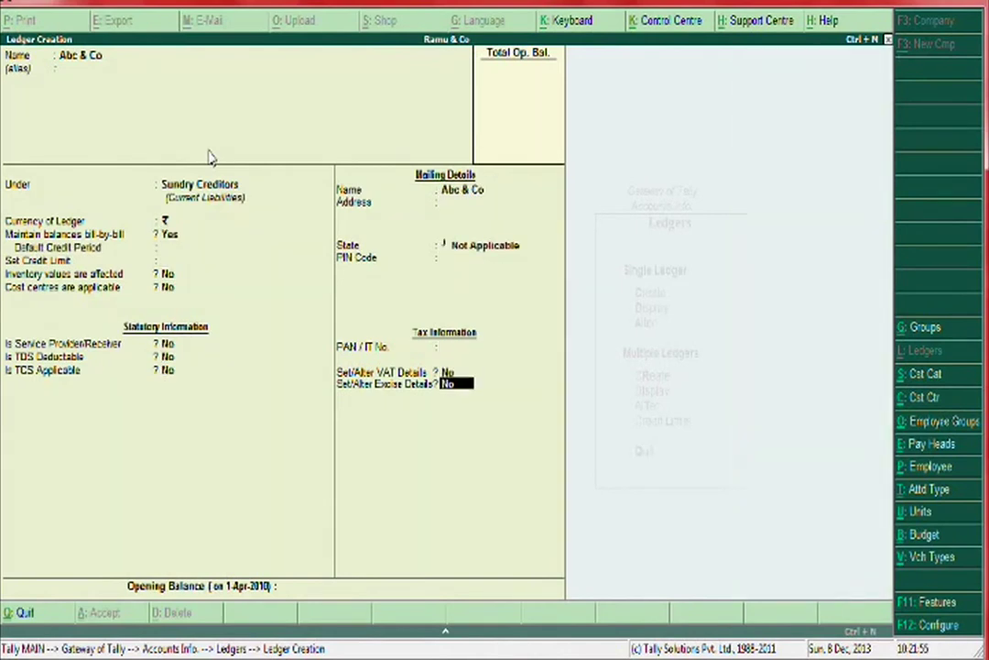
key("BackSpace")
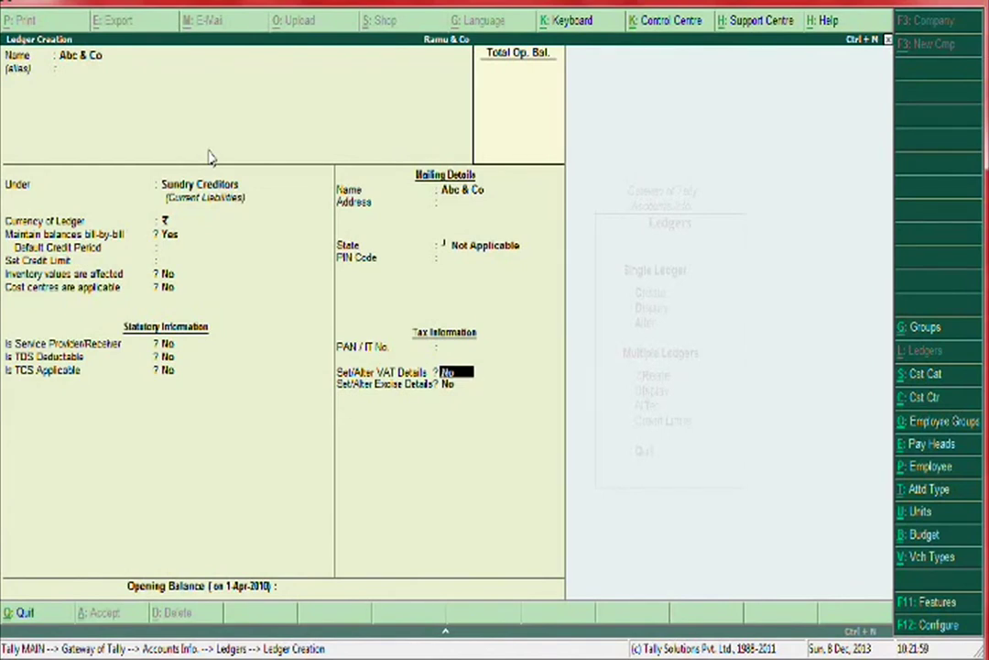
key("y")
key("Return")
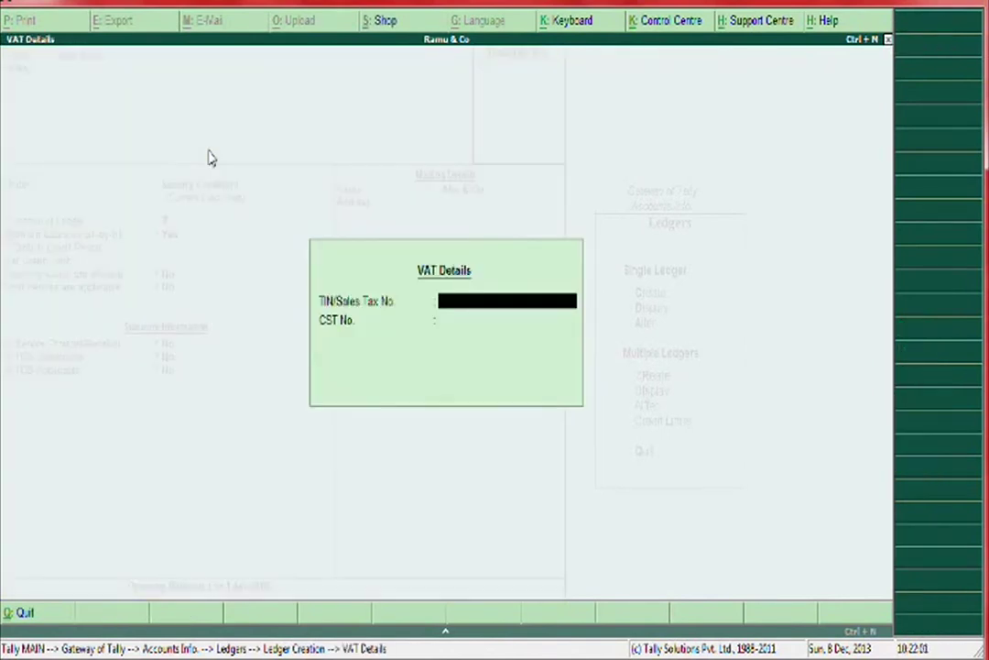
Copy the company's VAT TIN from the PDF invoice into the ledger's TIN/Sales Tax No. field
key("alt+Tab")
scroll(122, 283, "down", 10)
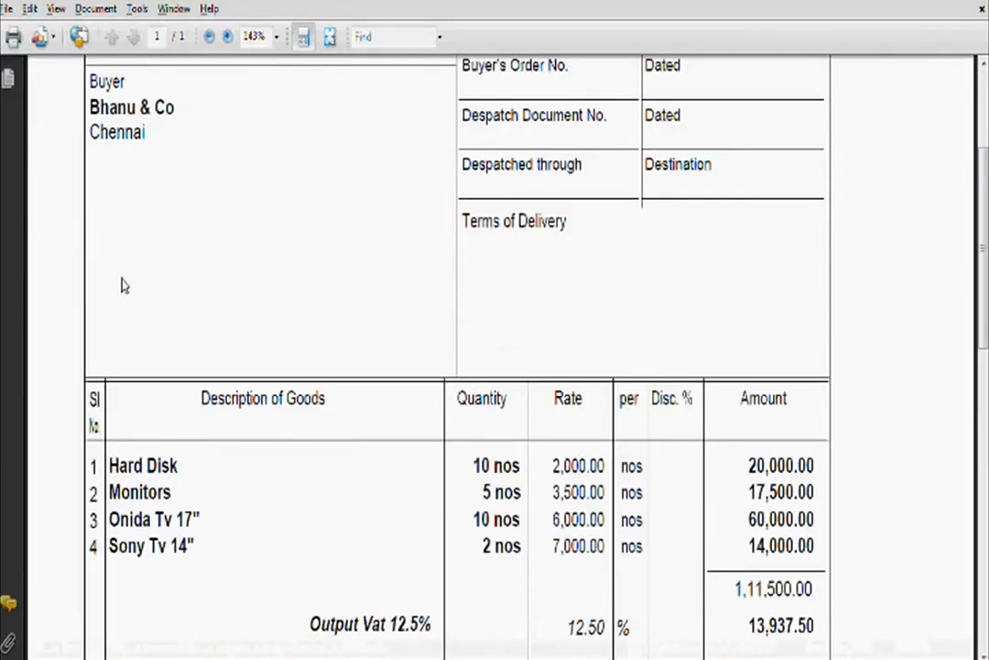
scroll(223, 336, "down", 5)
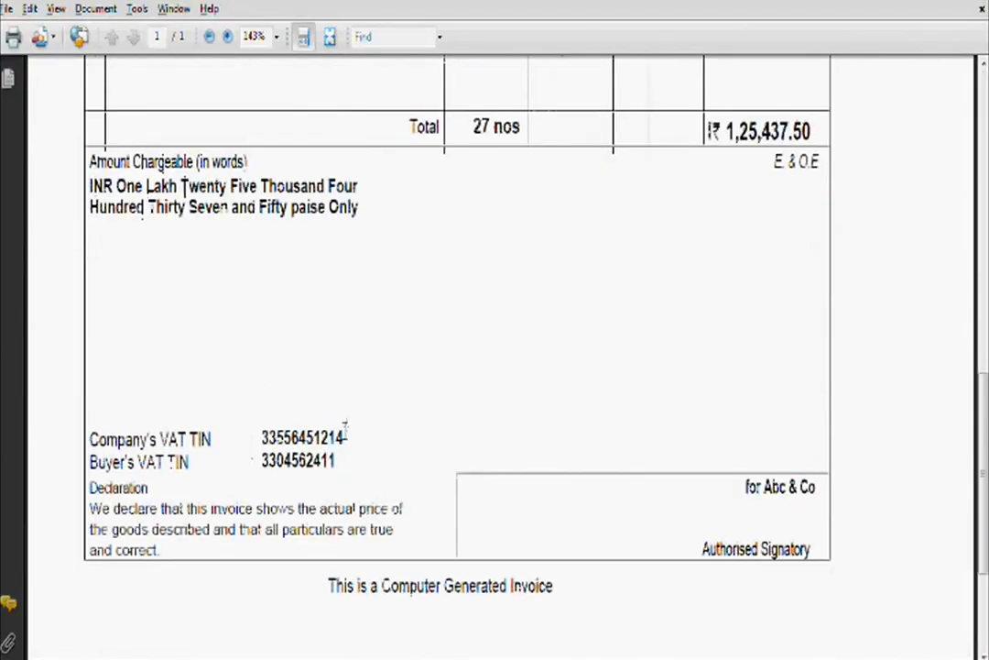
left_click_drag(346, 436, 264, 430)
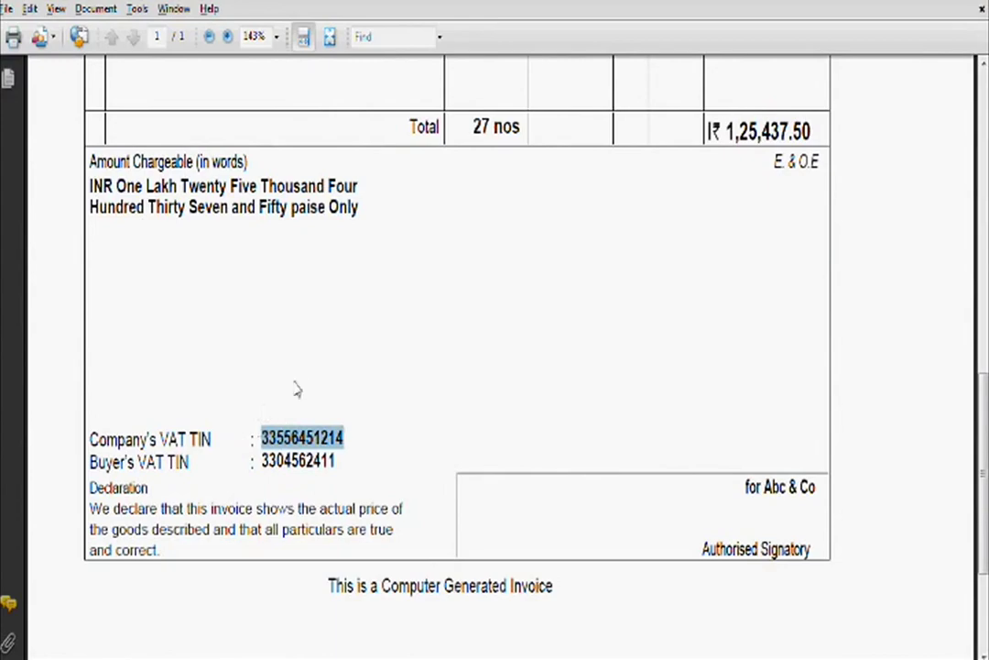
key("alt+Tab")
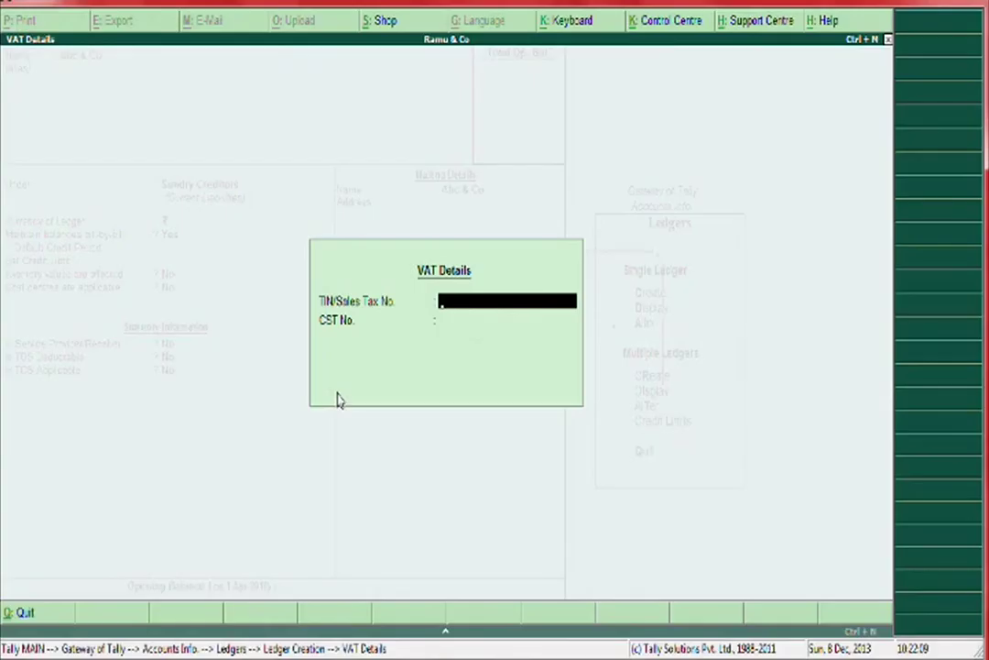
key("ctrl+alt+v")
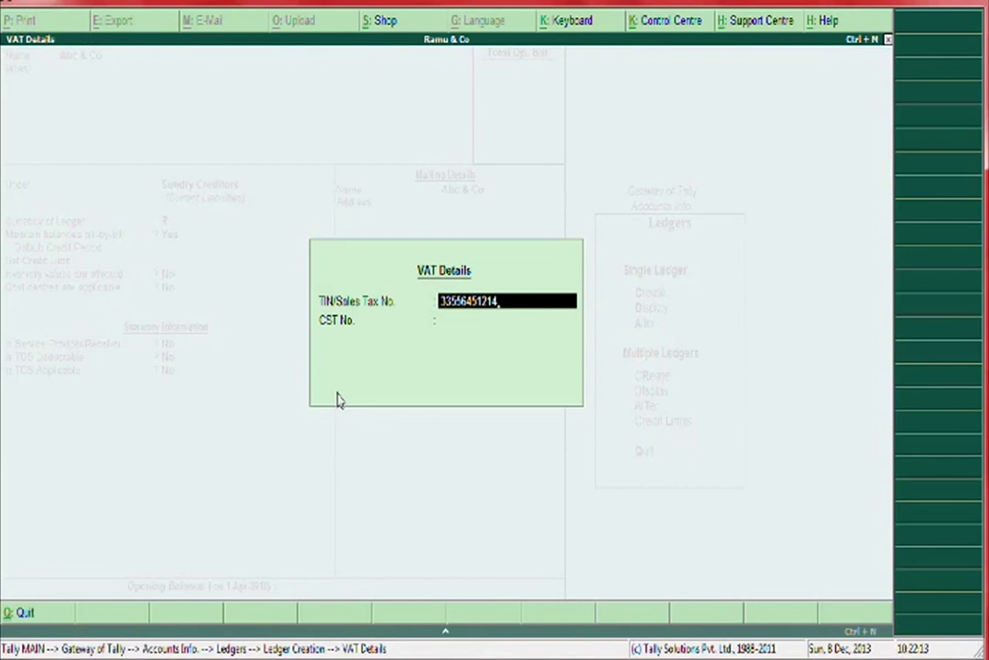
Leave the CST number and opening balance blank, keep excise details at No, and save the Abc & Co ledger
key("Return")
key("Return")
key("Return")
key("Return")
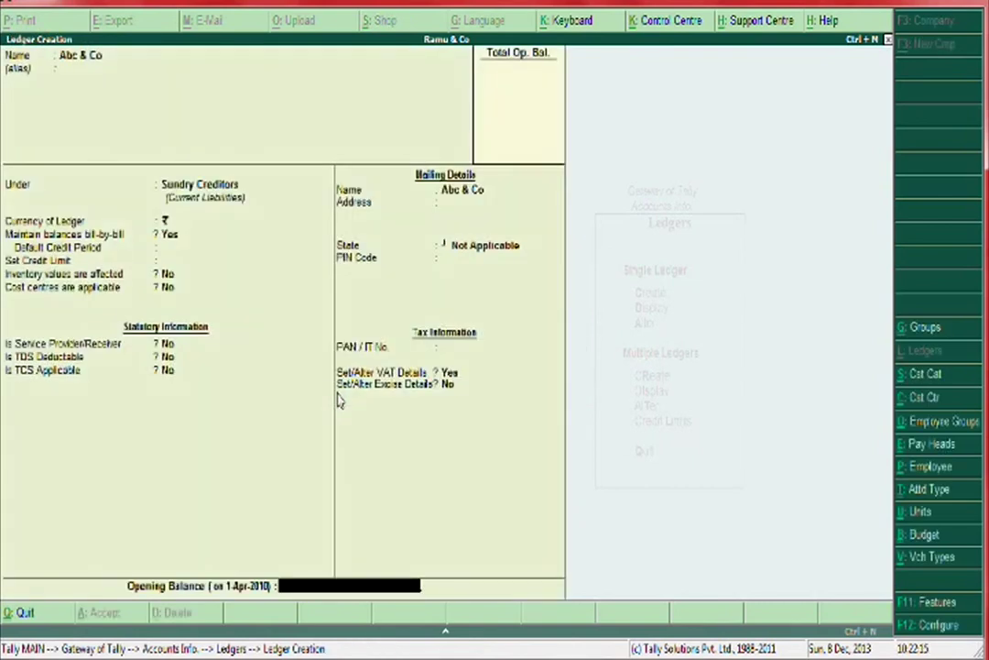
key("Return")
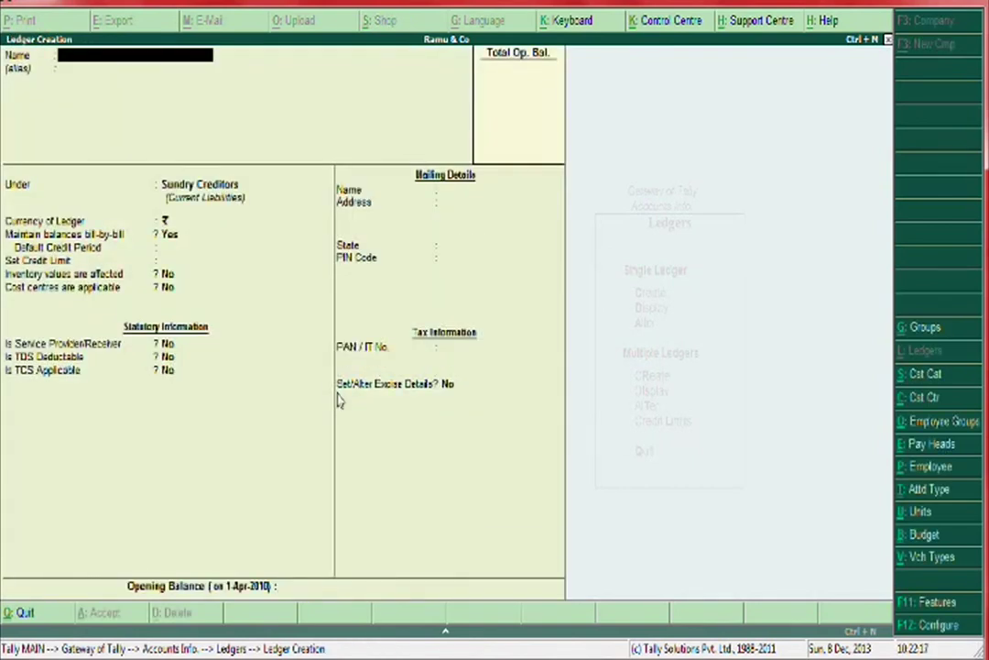
Switch to the PDF invoice and examine its seller, buyer, item lines and VAT rate for the purchase ledger
key("alt+Tab")
scroll(463, 337, "down", 1)
scroll(463, 337, "up", 5)
scroll(461, 337, "up", 5)
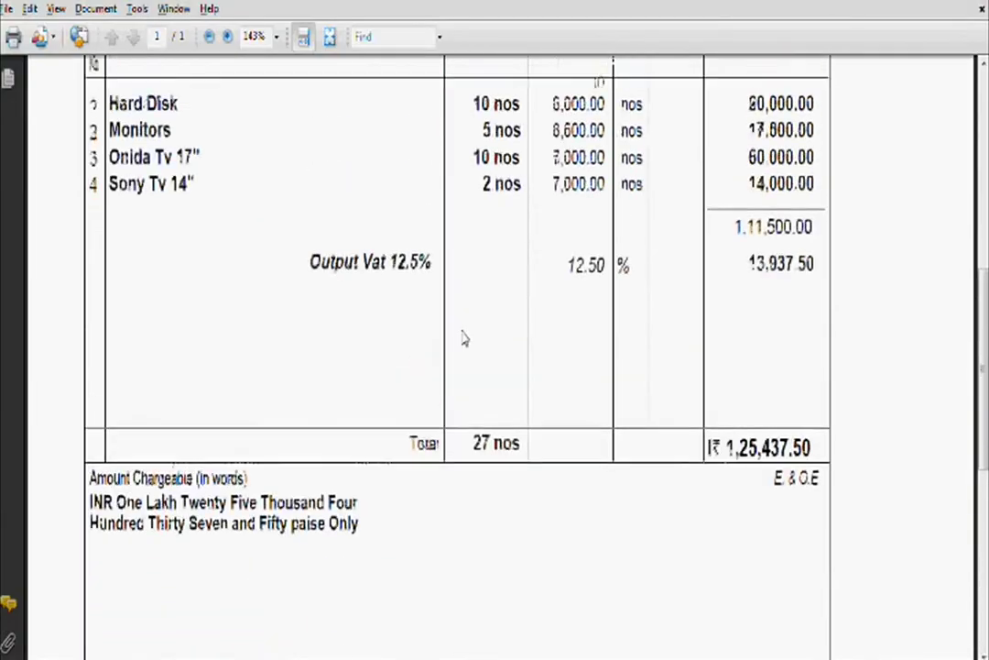
scroll(261, 269, "up", 3)
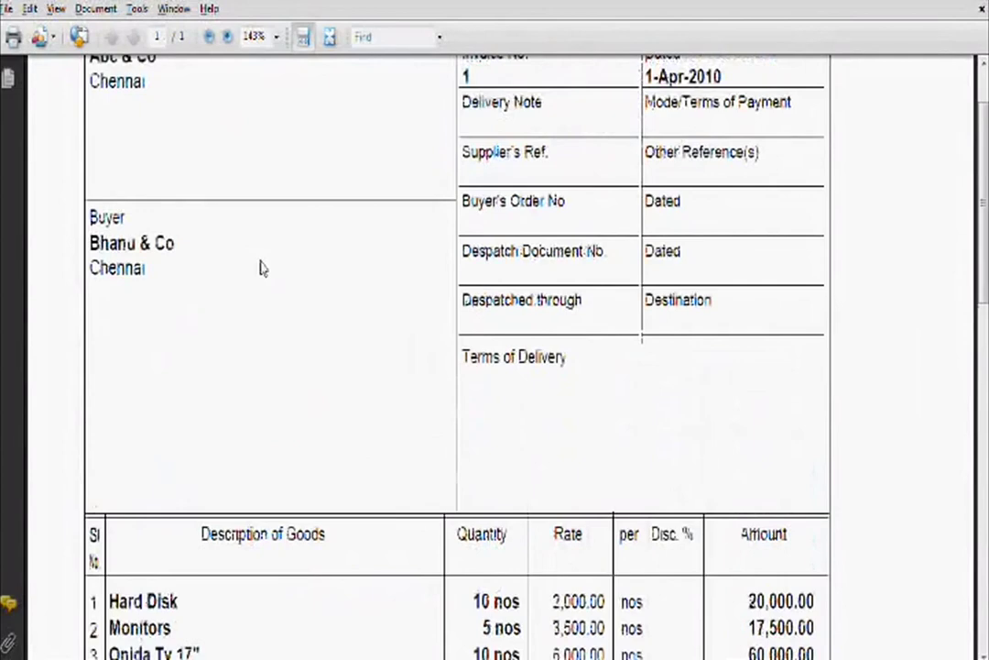
scroll(286, 206, "up", 1)
scroll(290, 201, "down", 2)
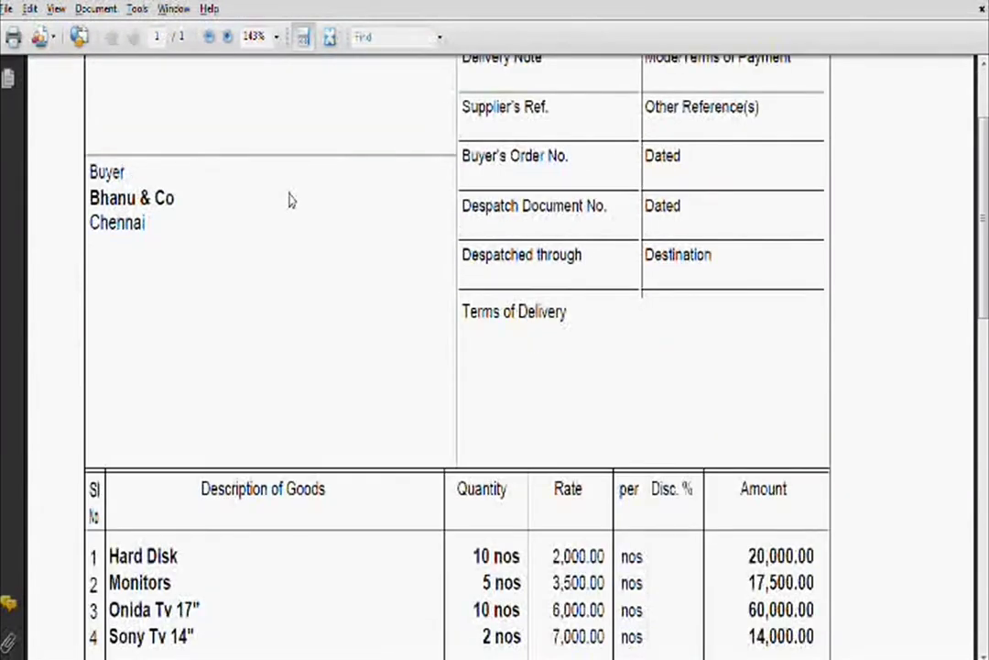
scroll(289, 201, "down", 3)
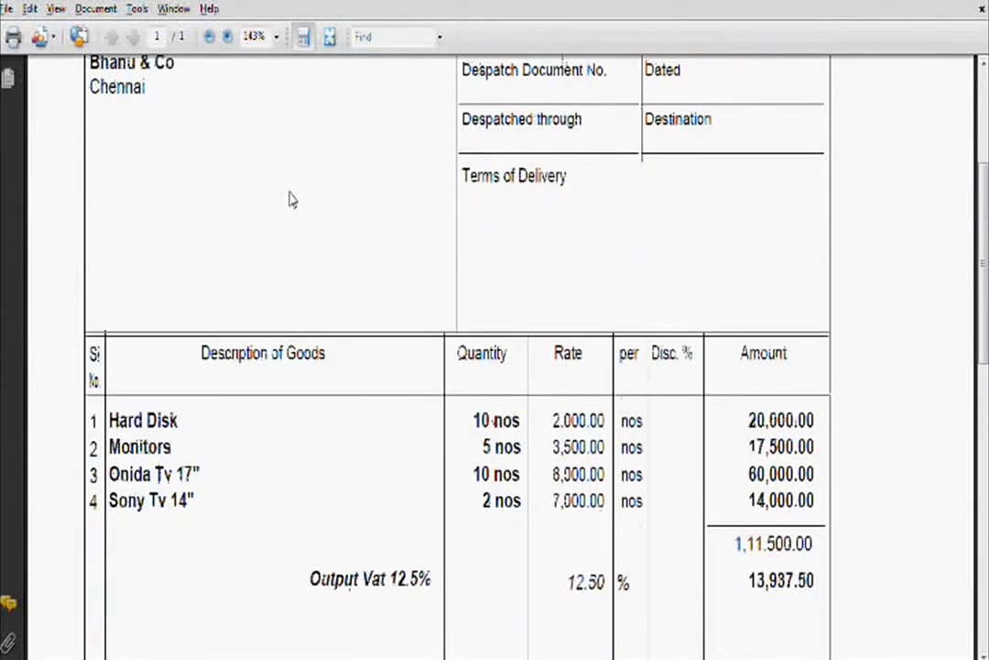
scroll(479, 333, "up", 6)
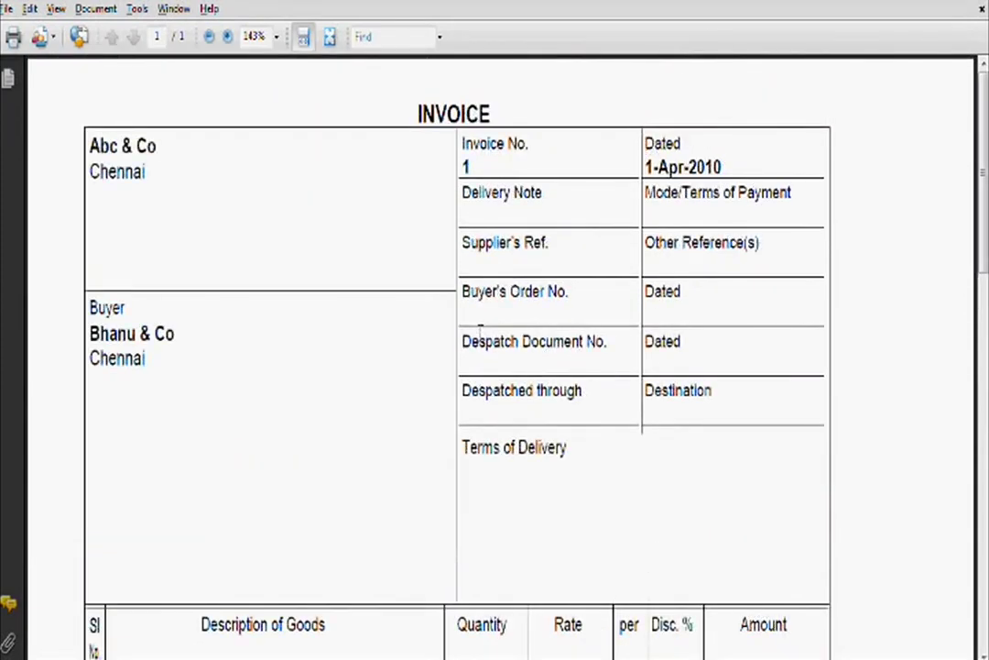
Switch back to Tally.ERP 9, name the new ledger Purchase 12.5%, and place it under Purchase Accounts
key("alt+Tab")
type("P")
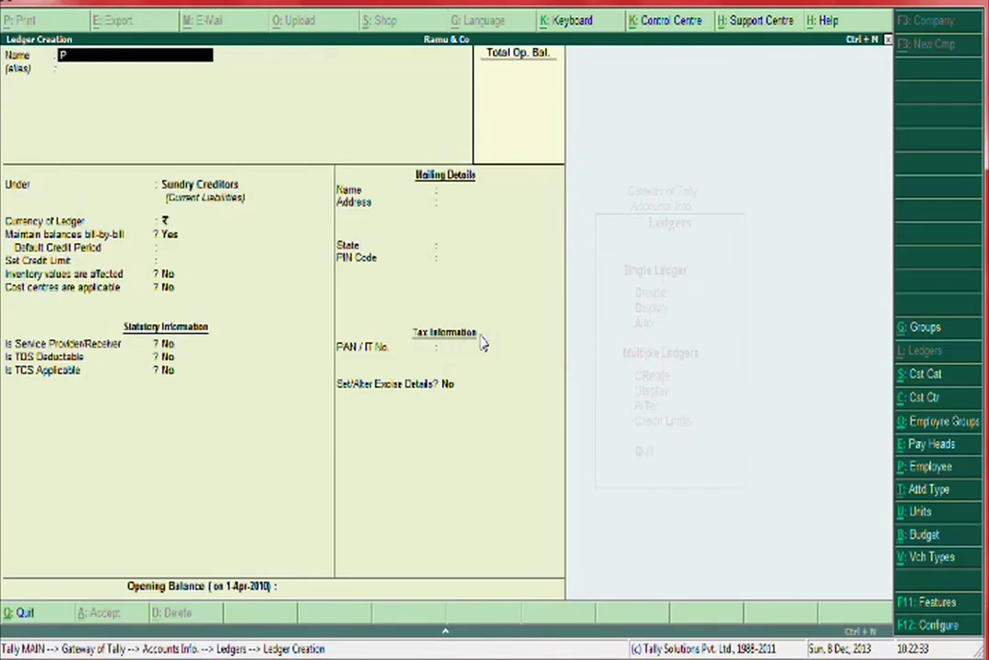
type("urchase 12.5%")
key("Return")
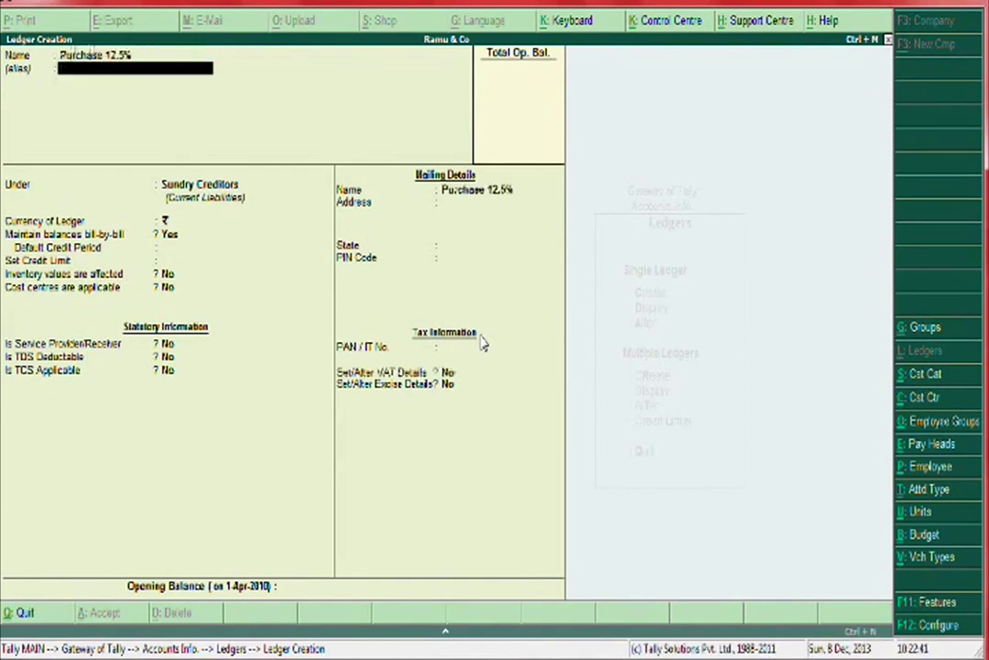
key("Return")
type("pur")
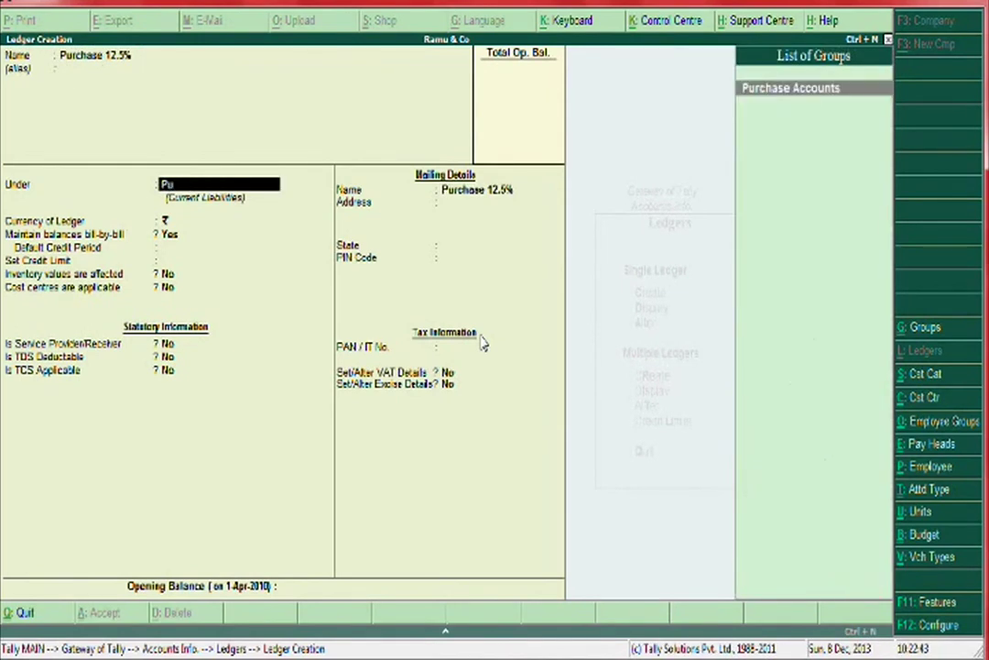
key("Return")
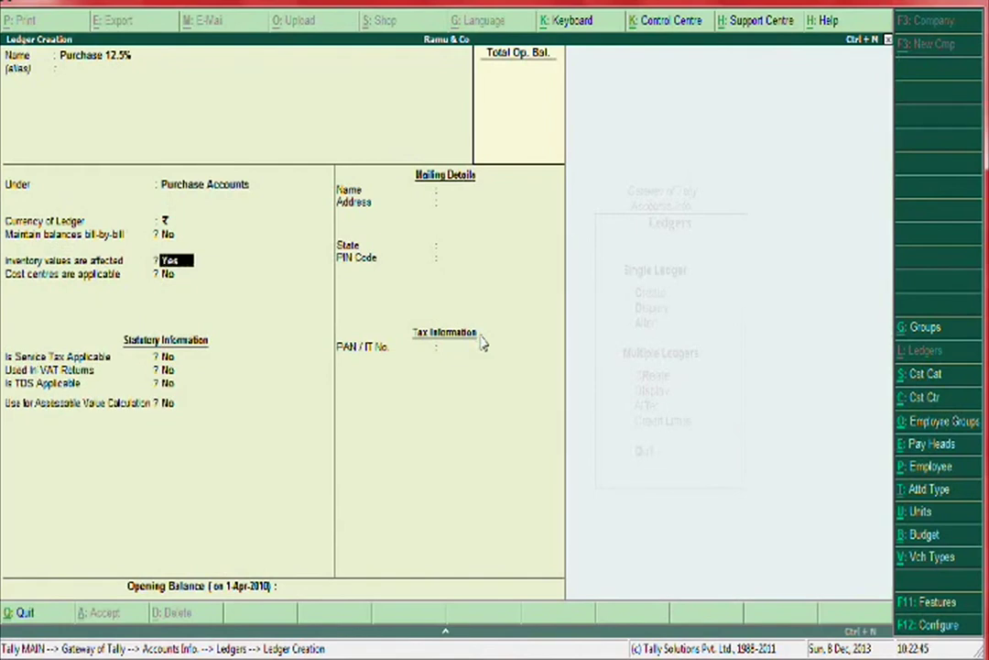
Keep Inventory values are affected at Yes and set the ledger's Used in VAT Returns option to Yes
key("Return")
key("Return")
key("Return")
key("Return")
key("Return")
key("BackSpace")
key("BackSpace")
key("BackSpace")
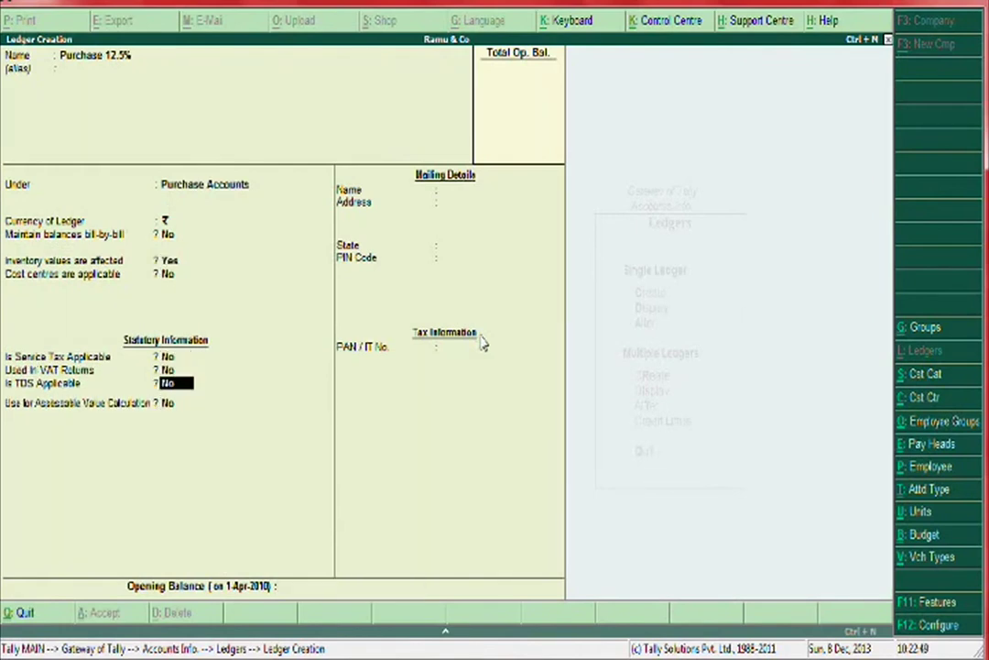
key("y")
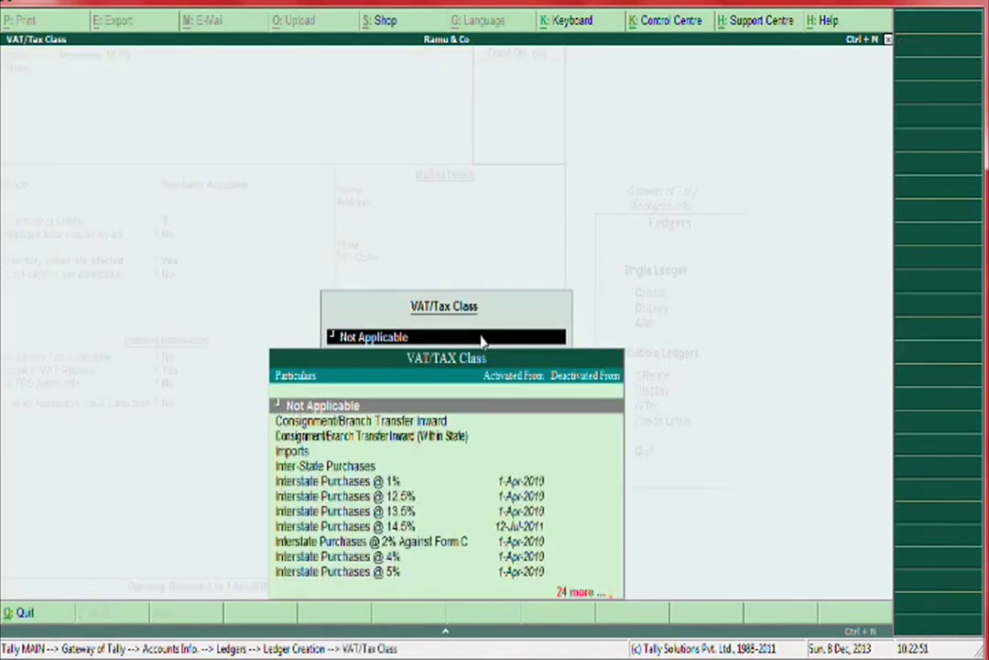
Assign the VAT/Tax class Purchases @ 12.5%, keep the remaining defaults, and save the Purchase 12.5% ledger
type("Pu")
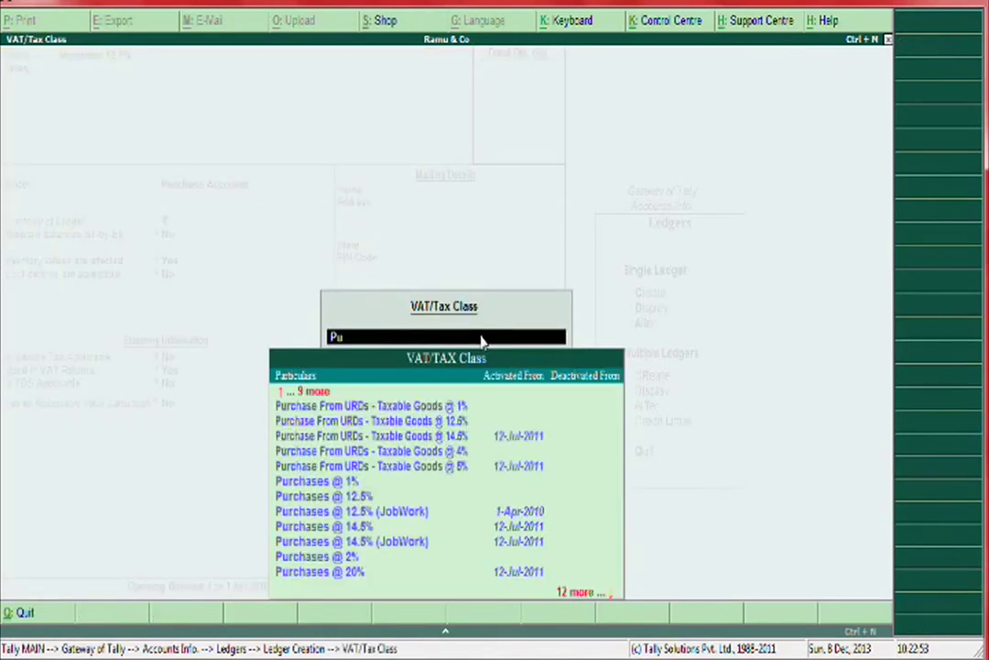
key("Down")
key("Down")
key("Down")
key("Down")
key("Down")
key("Down")
key("Down")
key("Return")
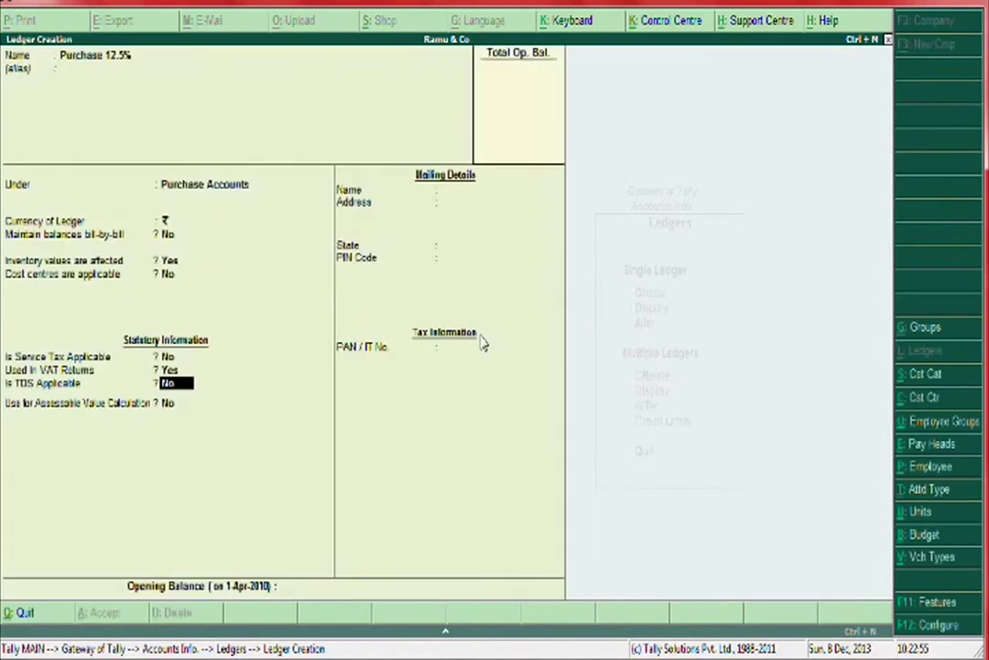
key("Return")
key("Return")
key("y")
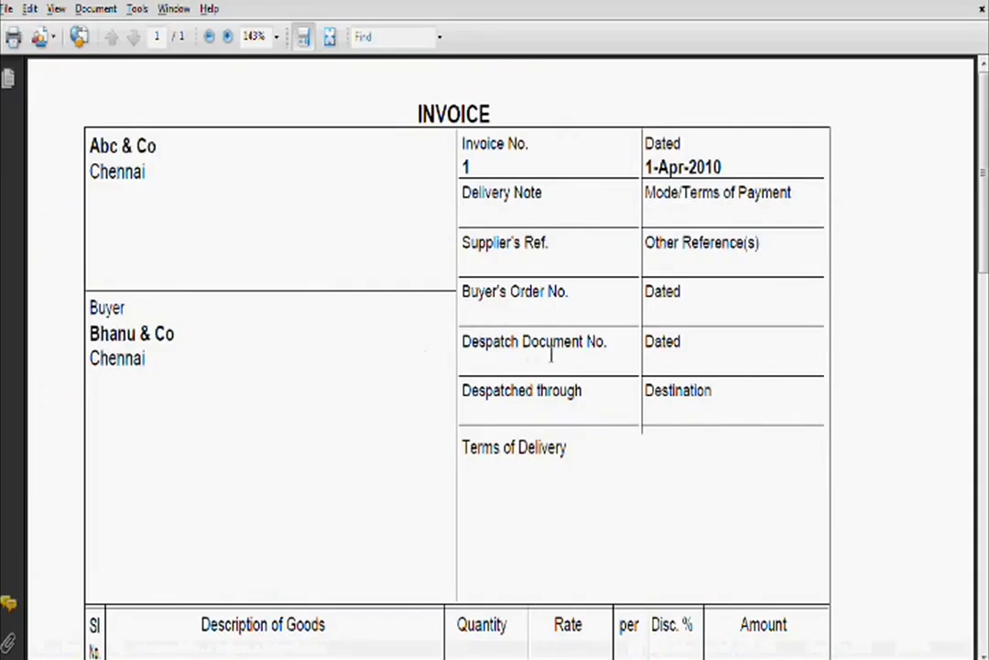
Examine the VAT line on the PDF invoice along with the seller, buyer and goods details
scroll(572, 395, "down", 6)
scroll(574, 386, "down", 3)
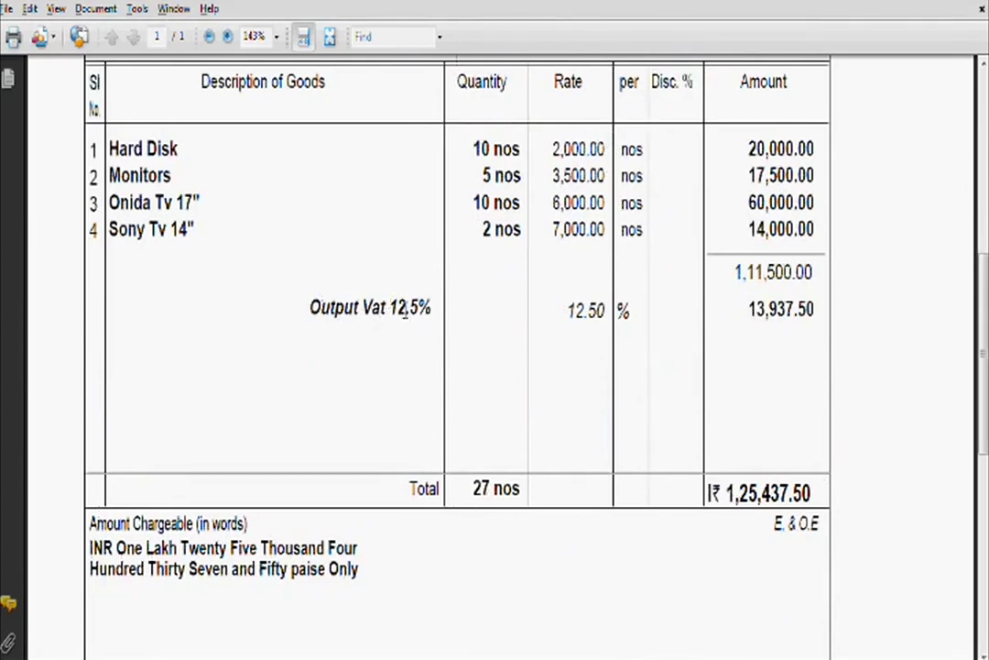
scroll(432, 321, "up", 1)
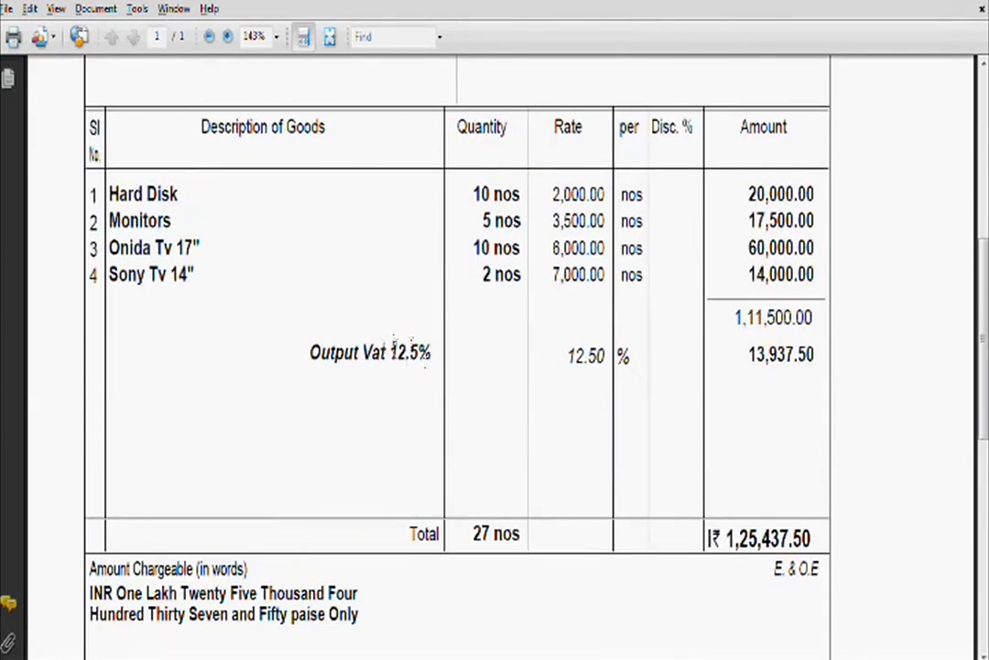
scroll(415, 356, "up", 6)
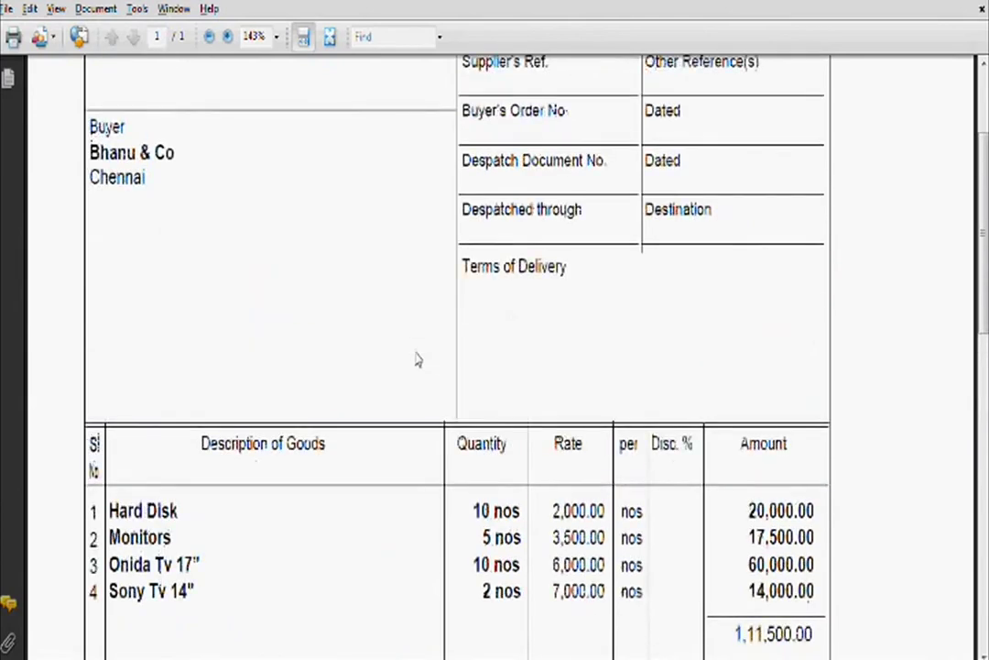
scroll(437, 320, "up", 3)
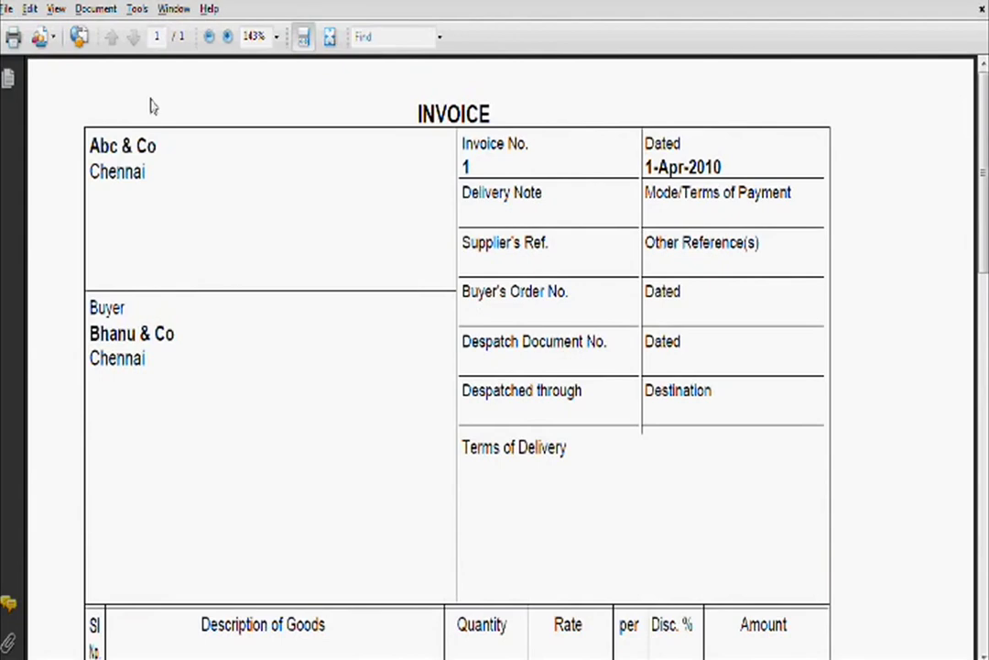
scroll(346, 210, "down", 3)
scroll(347, 210, "down", 3)
scroll(347, 210, "up", 3)
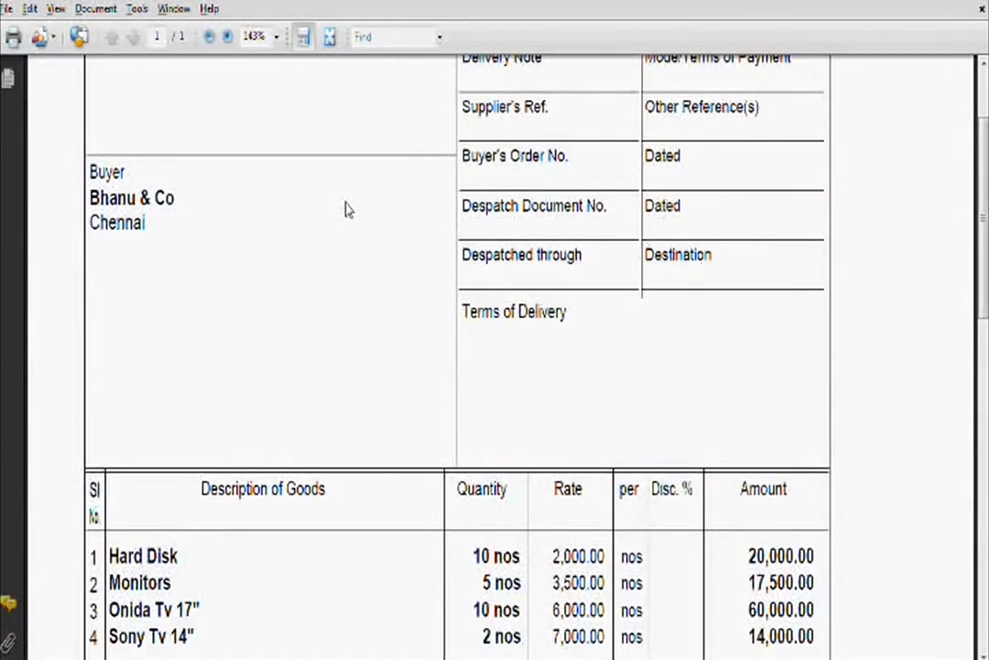
scroll(219, 212, "down", 3)
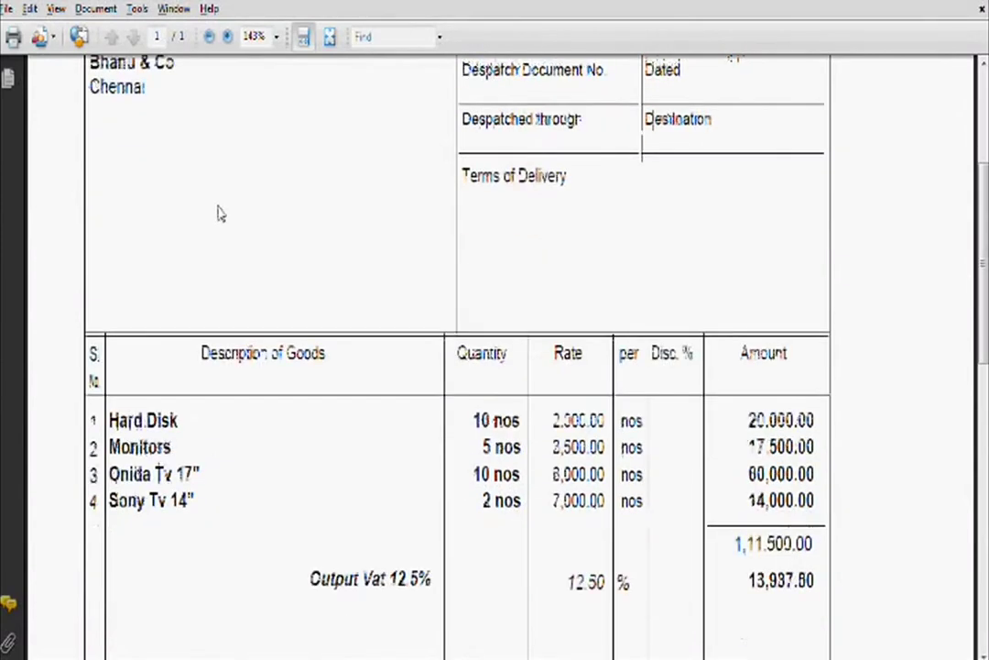
scroll(436, 361, "down", 4)
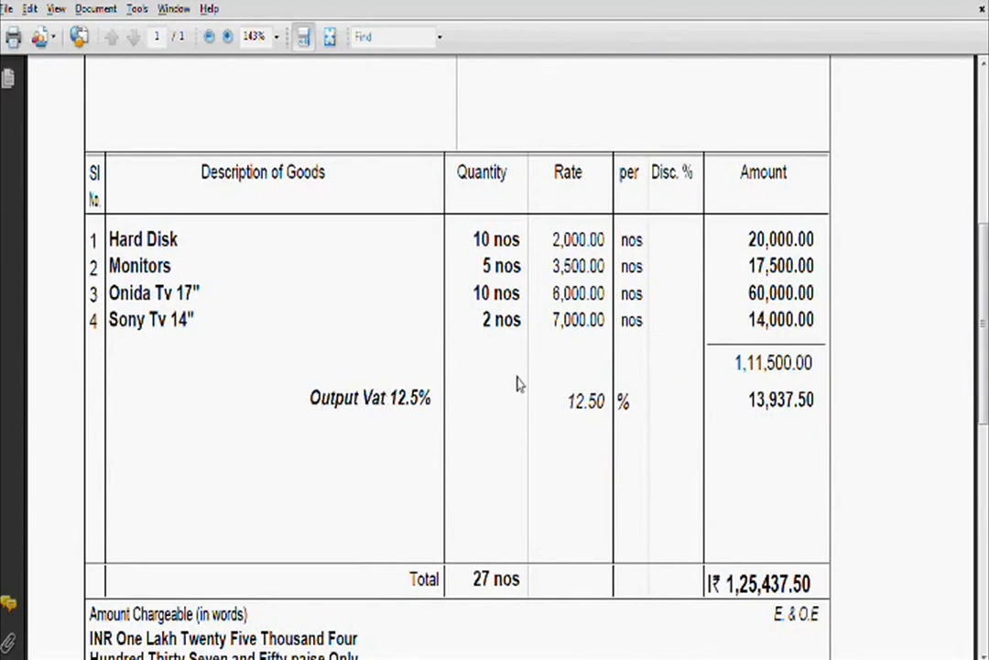
Switch back to Tally.ERP 9, name the new ledger Inputvat 12.5%, and place it under Duties & Taxes
key("alt+Tab")
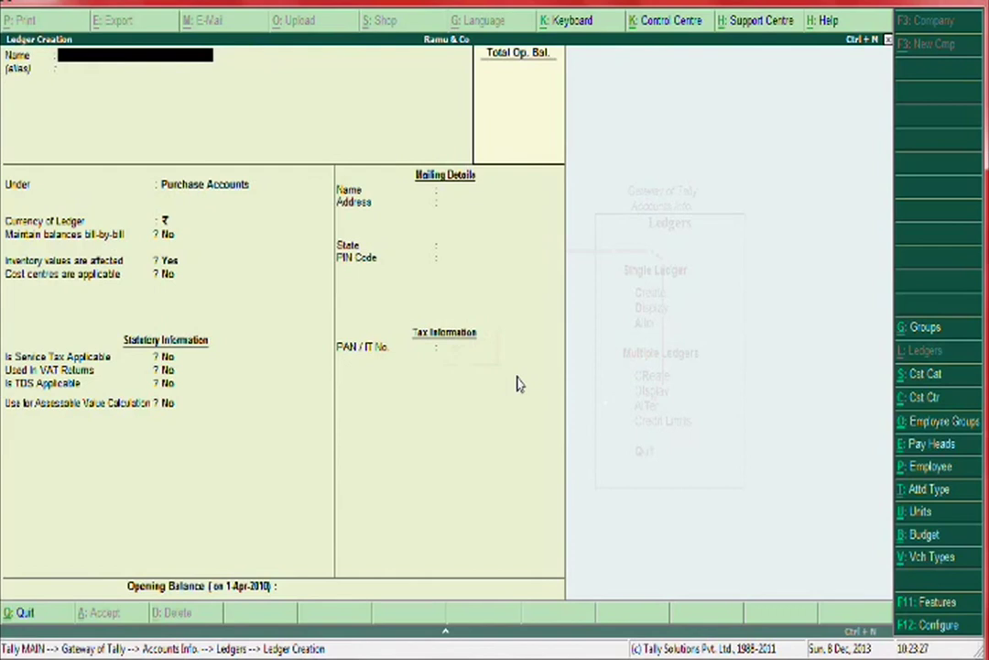
type("Inputvat 12.5%")
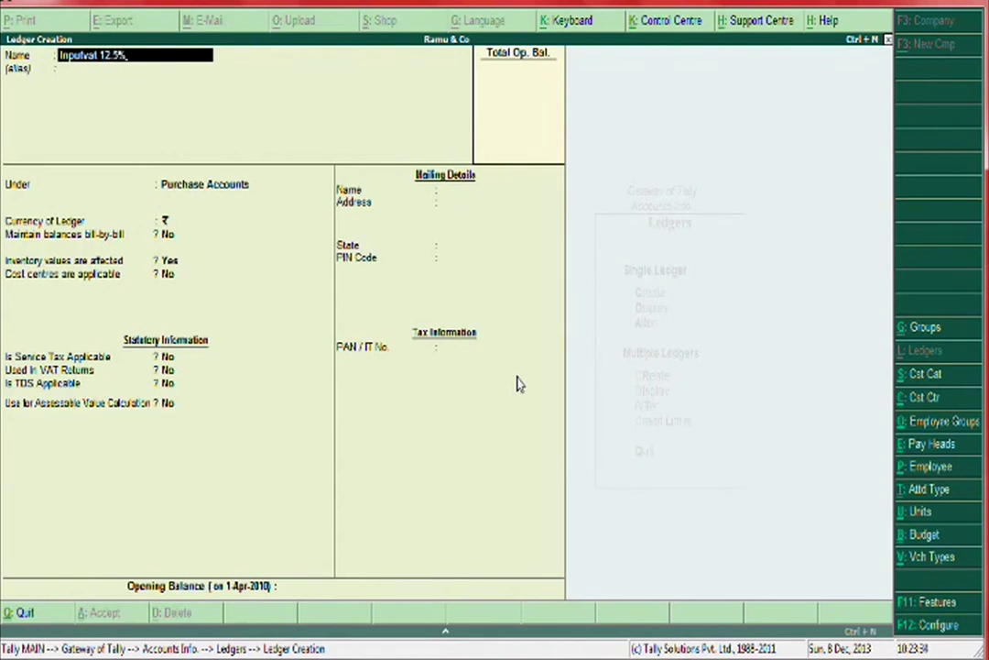
key("Return")
key("Return")
type("Dut")
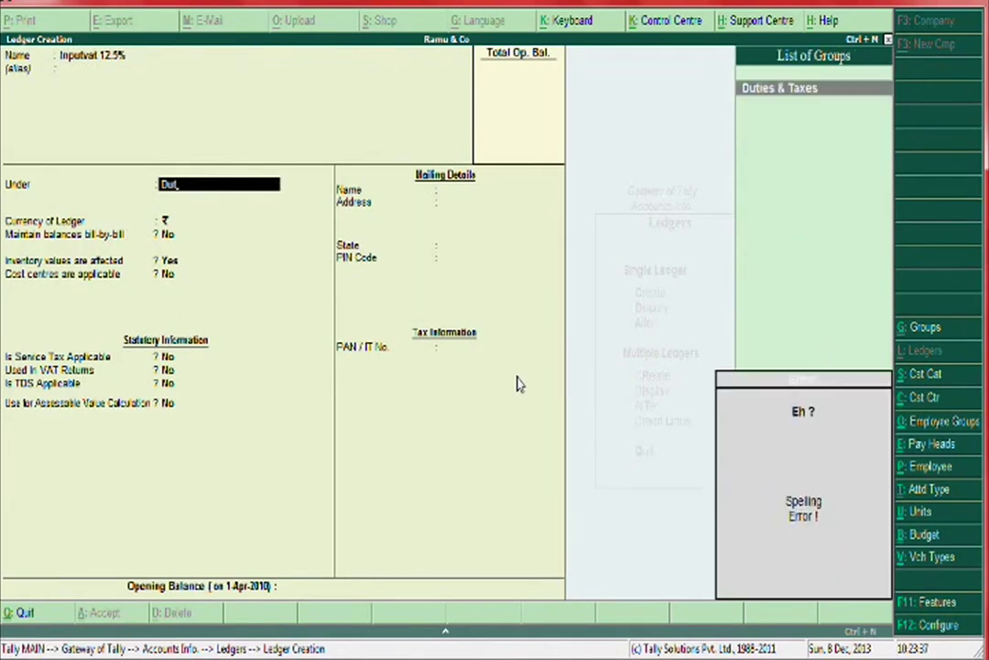
key("Return")
Set the ledger's type of duty/tax to VAT and its VAT sub type to Input VAT
key("Return")
key("Down")
key("Down")
key("Down")
key("Down")
key("Return")
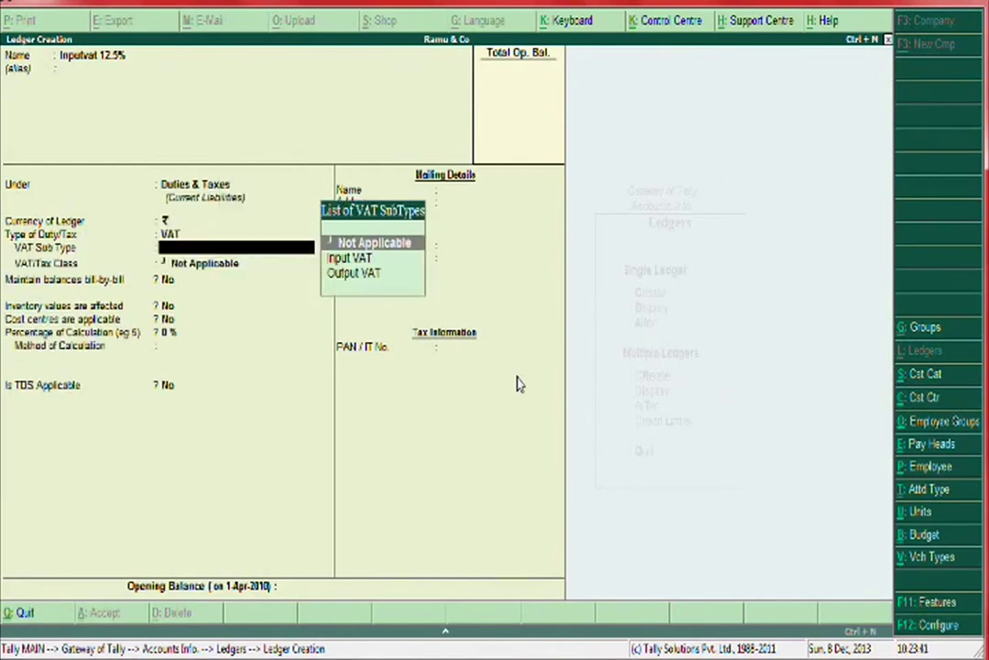
key("Down")
key("Return")
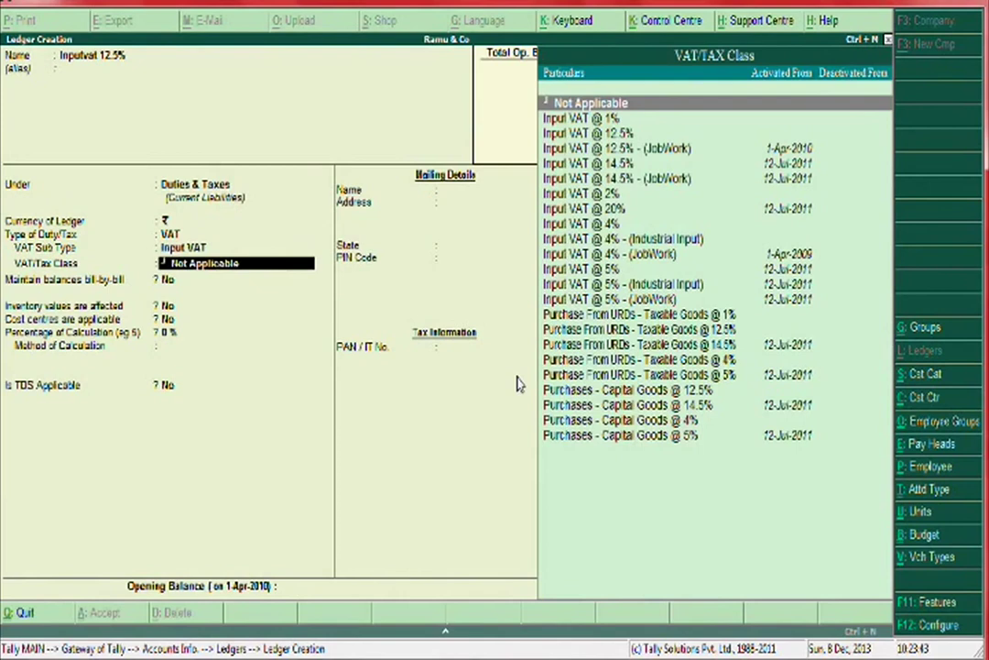
Assign the VAT/Tax class Input VAT @ 12.5% to the ledger
key("Down")
key("Down")
key("Down")
key("Down")
key("Down")
key("Down")
key("Down")
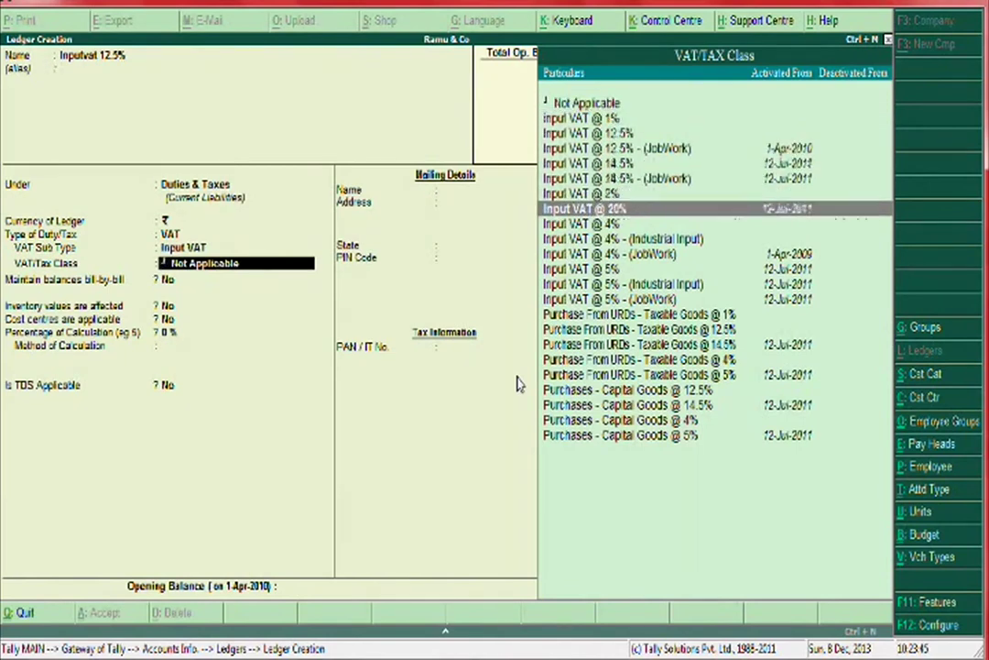
key("Down")
key("Up")
key("Up")
key("Up")
key("Up")
key("Up")
key("Up")
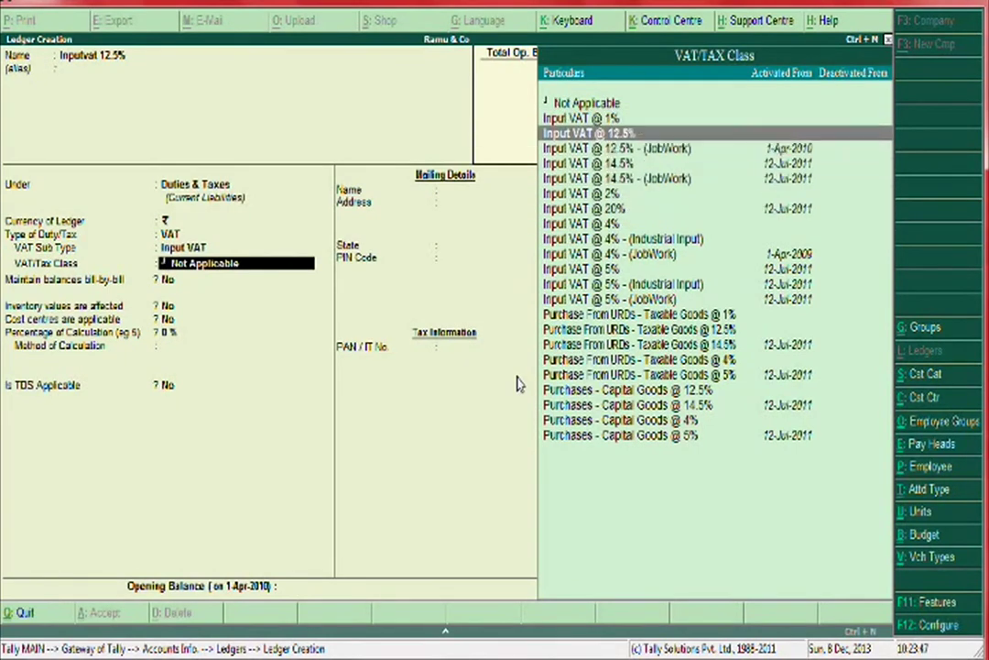
key("Return")
Accept the default calculation and rounding settings, leave the opening balance blank, and save the Inputvat 12.5% ledger
key("Return")
key("Return")
key("Return")
key("Return")
key("Return")
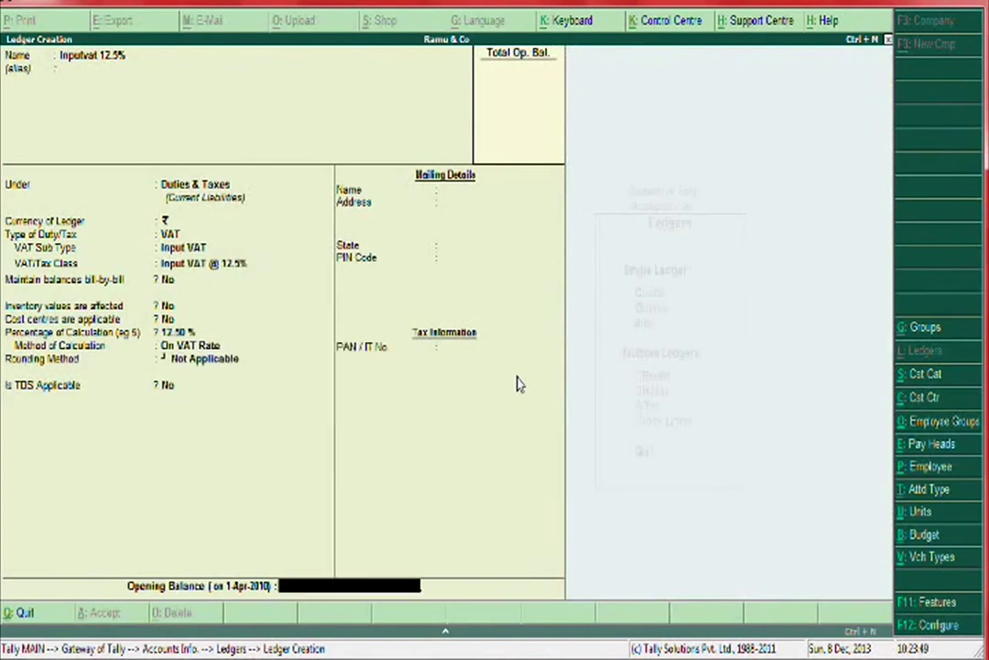
key("Return")
key("Return")
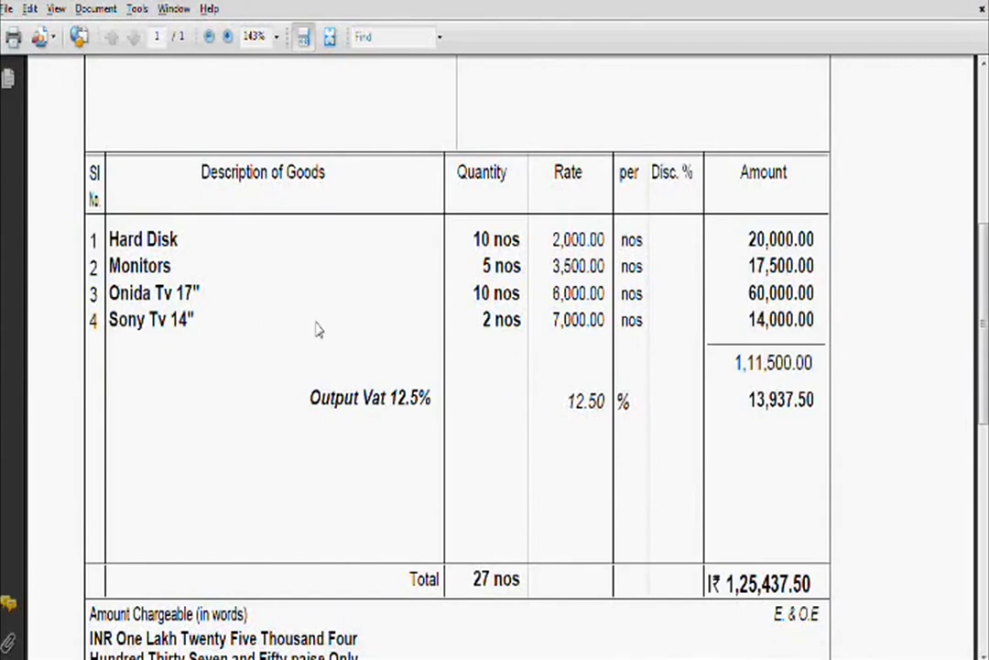
Review the goods lines of the invoice, switch back to Tally.ERP 9, and leave ledger creation
scroll(316, 325, "down", 2)
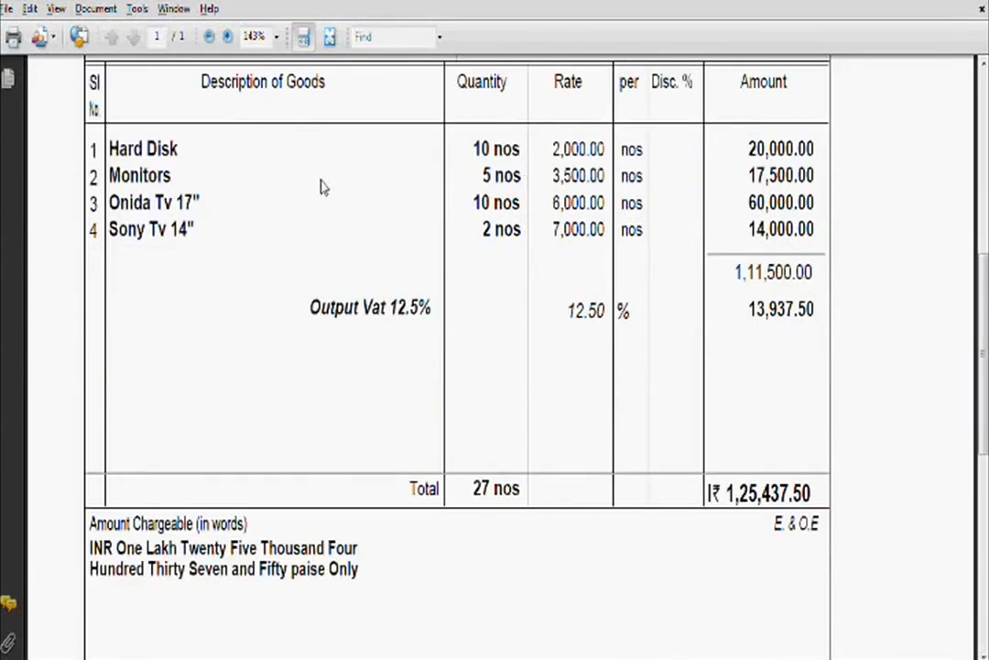
scroll(328, 172, "up", 1)
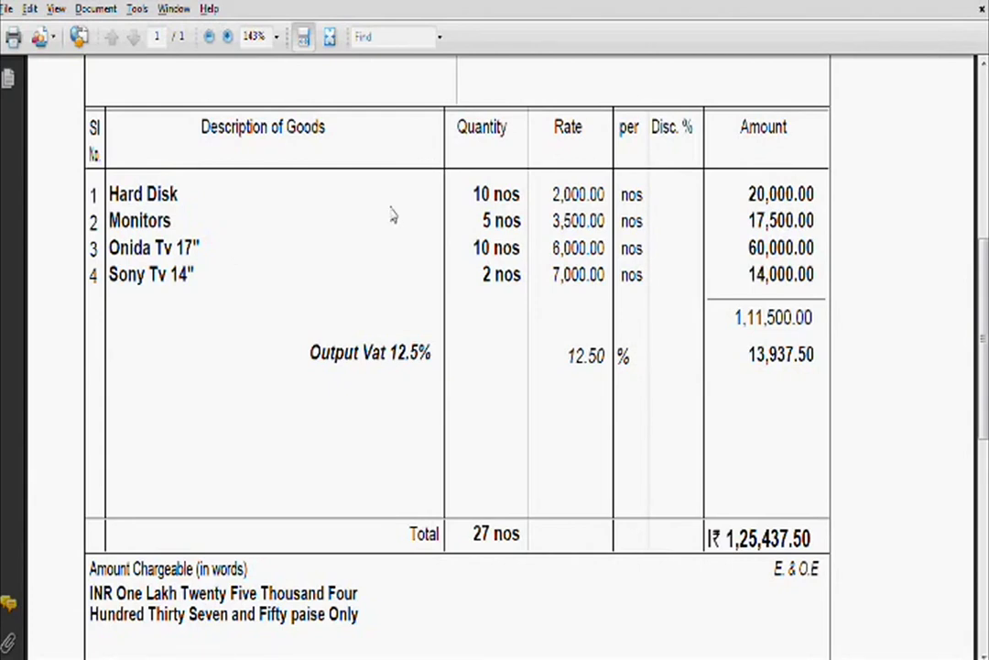
key("alt+Tab")
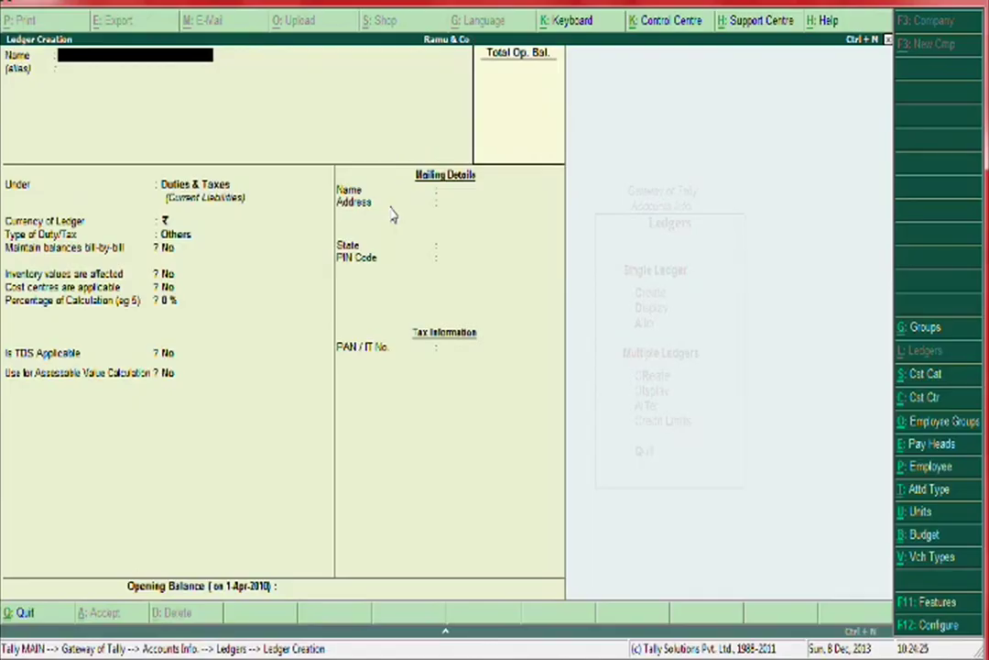
key("Escape")
key("y")
key("Escape")
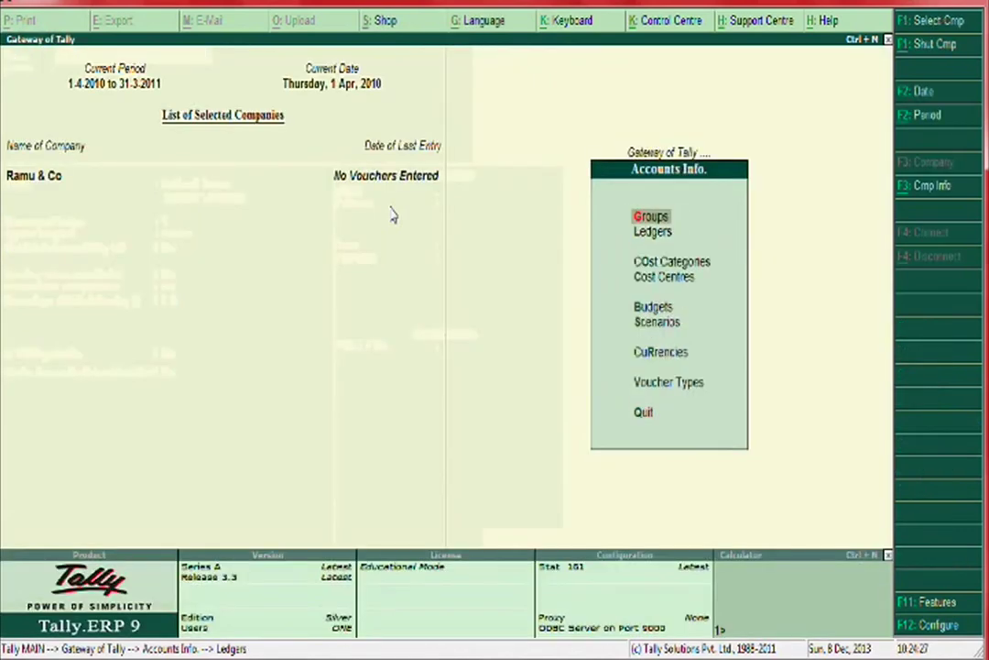
key("Escape")
Open the creation form for a new unit of measure in the inventory masters
key("Down")
key("Down")
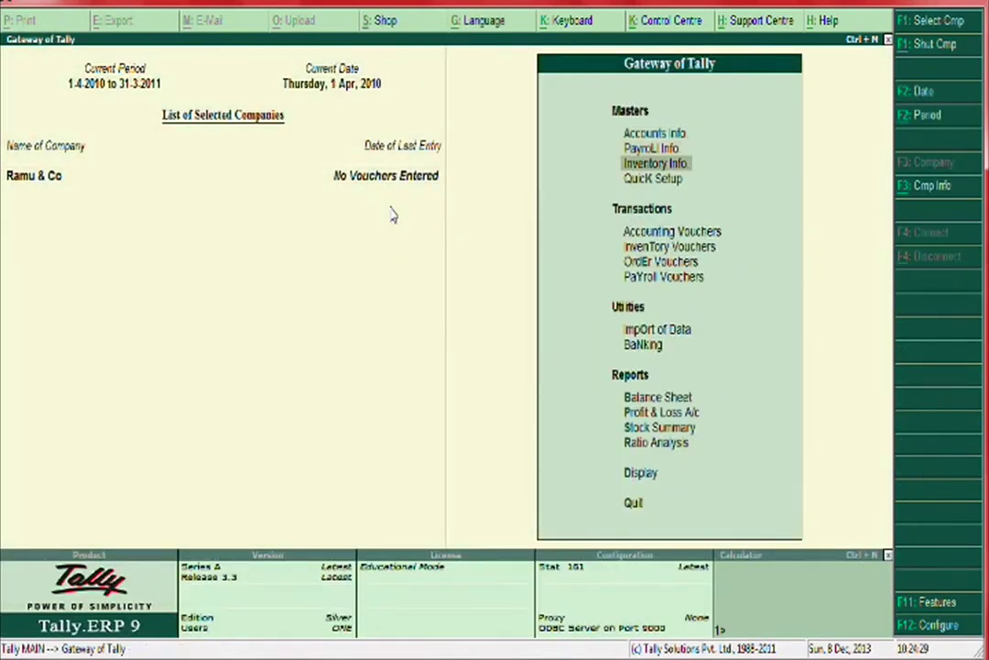
key("Return")
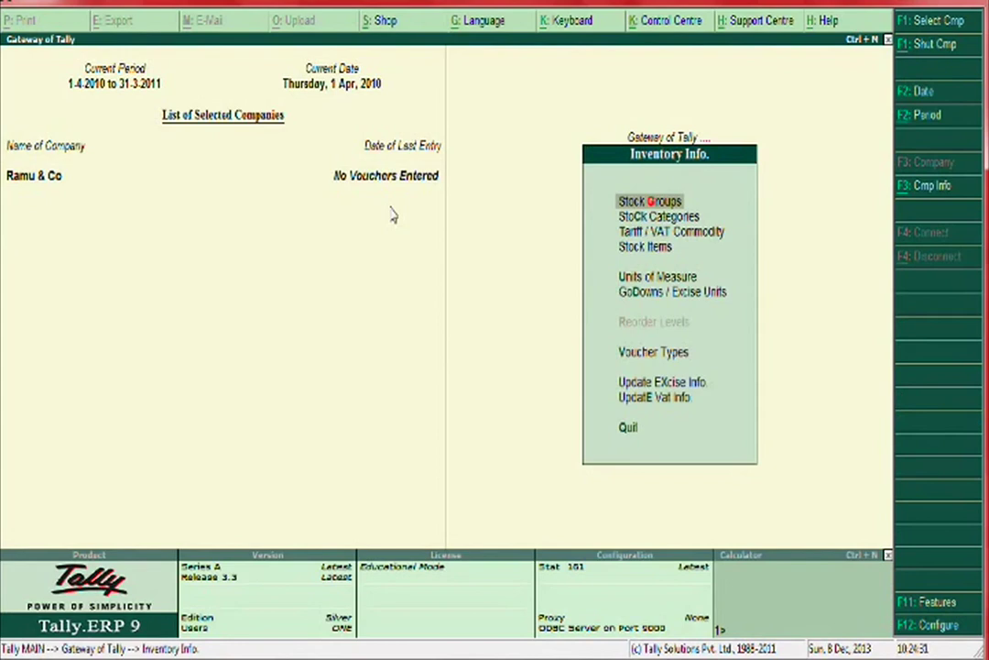
key("Down")
key("Down")
key("Down")
key("Down")
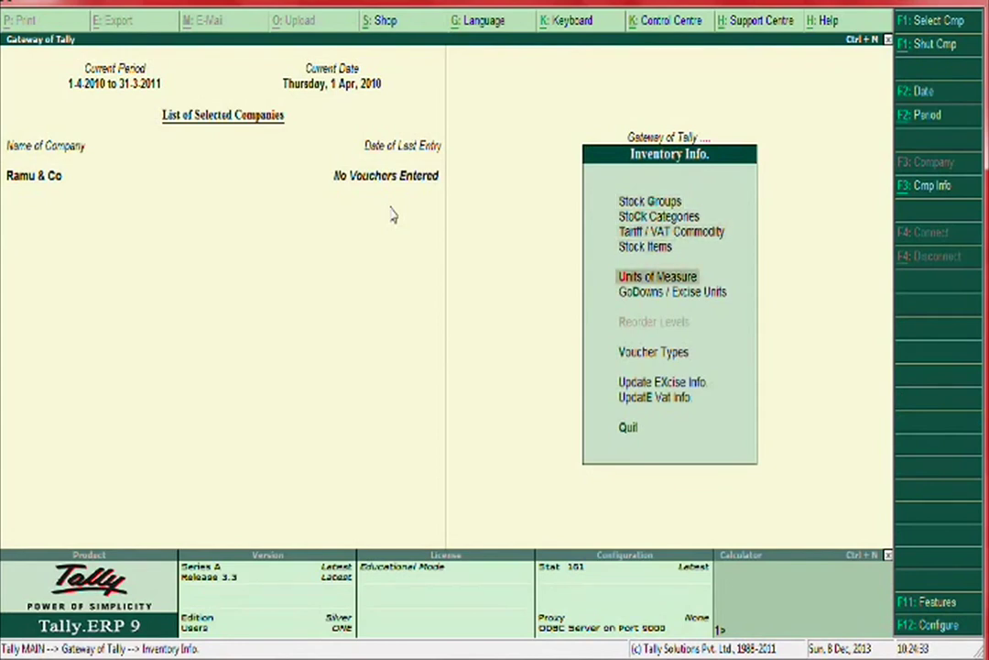
key("Return")
key("Return")
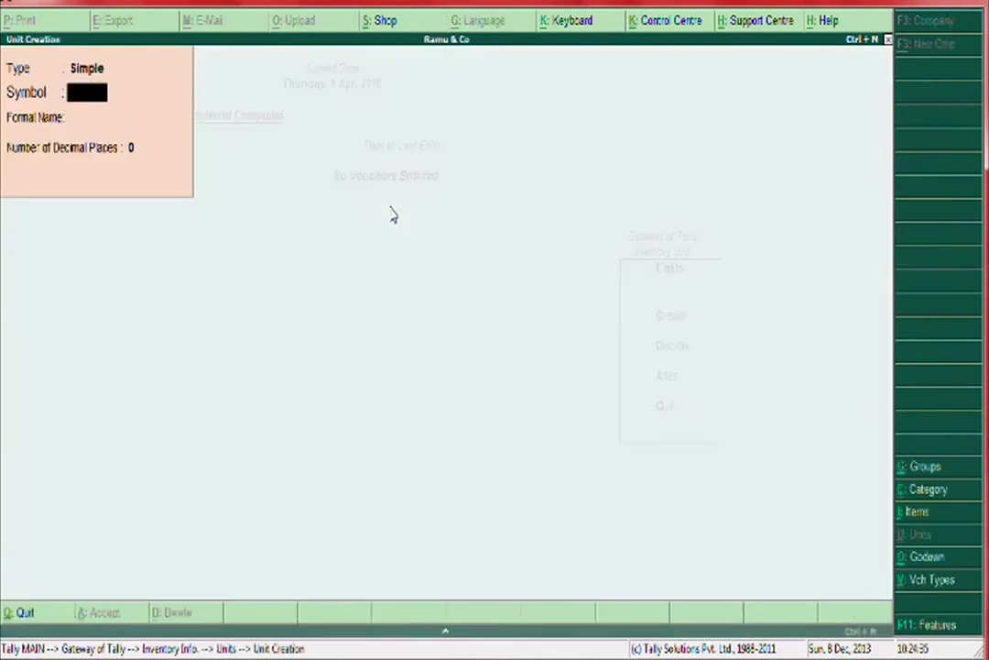
Create a simple unit with the symbol nos, no formal name and 0 decimal places, and exit unit creation
type("nos")
key("Return")
key("Return")
key("Return")
key("Return")
key("Escape")
key("Return")
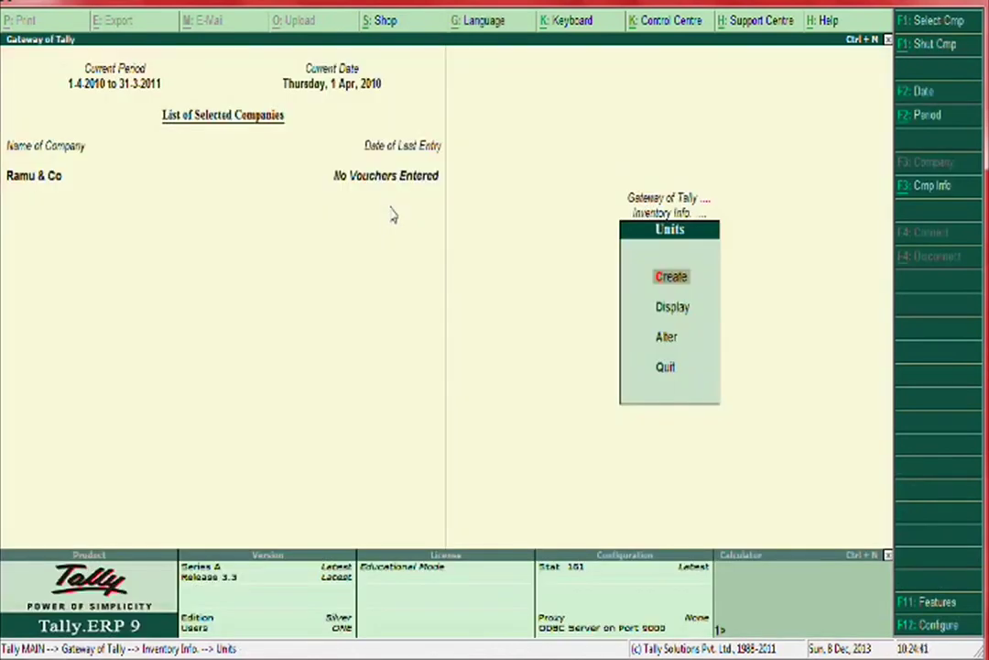
Leave the units masters and open the creation form for a single stock item
key("Escape")
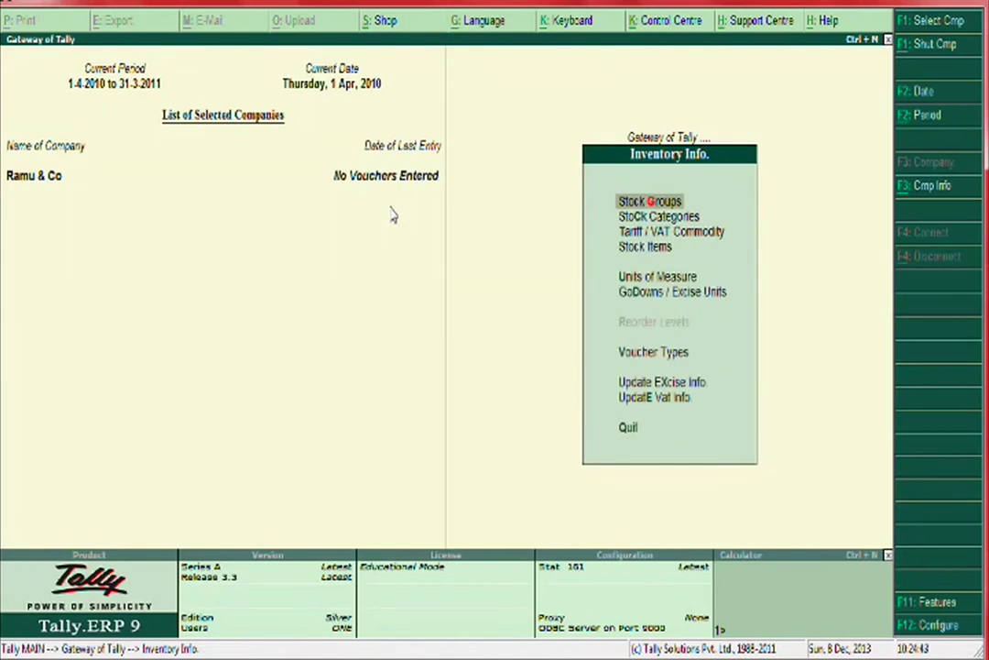
key("Escape")
key("Return")
key("Down")
key("Down")
key("Down")
key("Return")
key("Return")
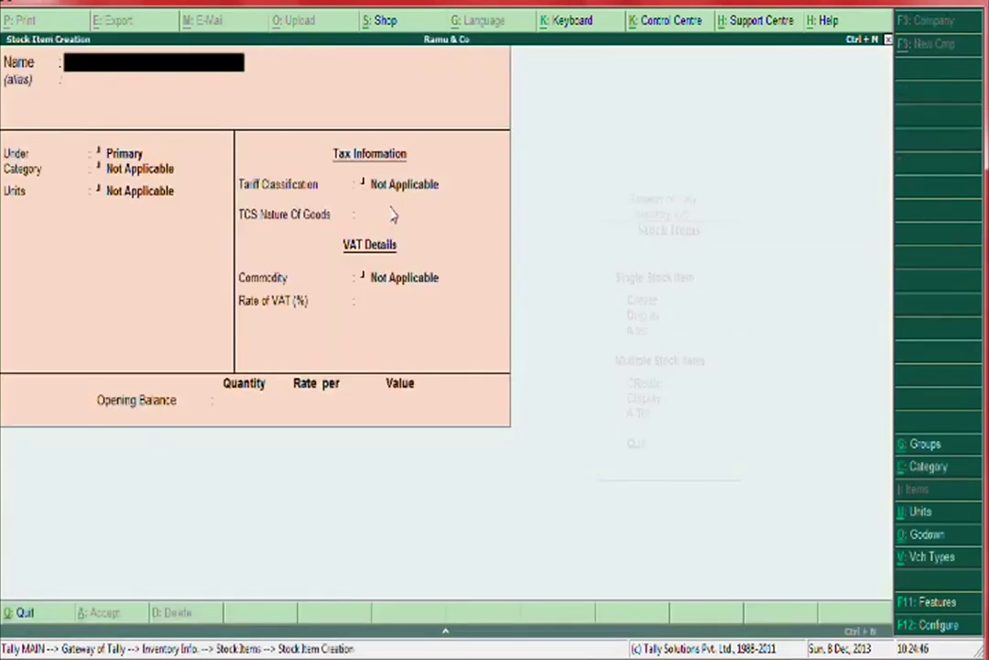
Check the item description on the invoice, name the stock item Hard Disk, and place it under Computer Spares
key("alt+Tab")
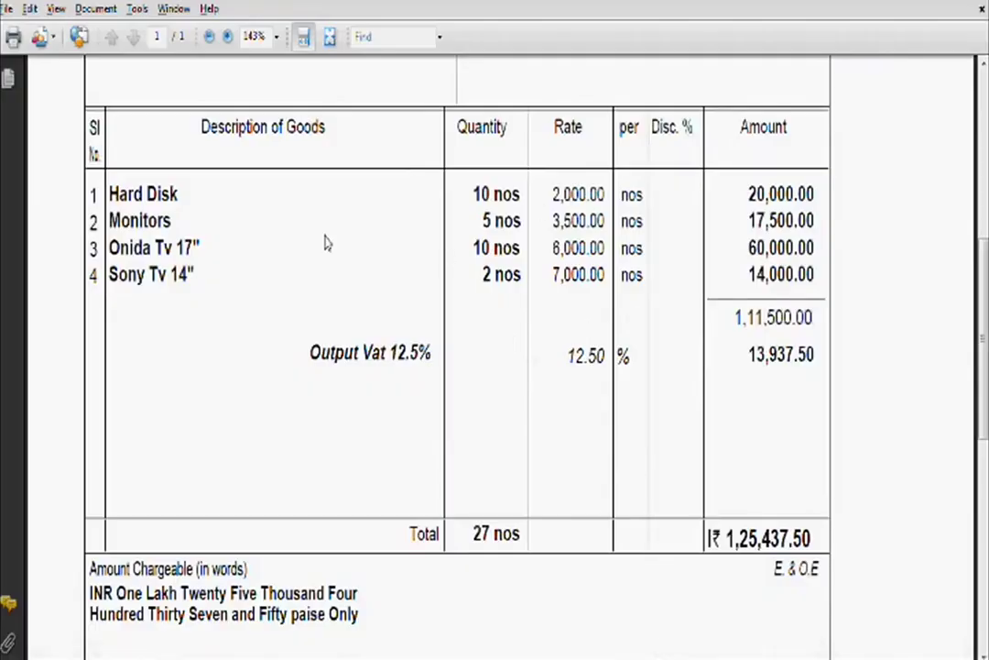
key("alt+Tab")
type("Hard")
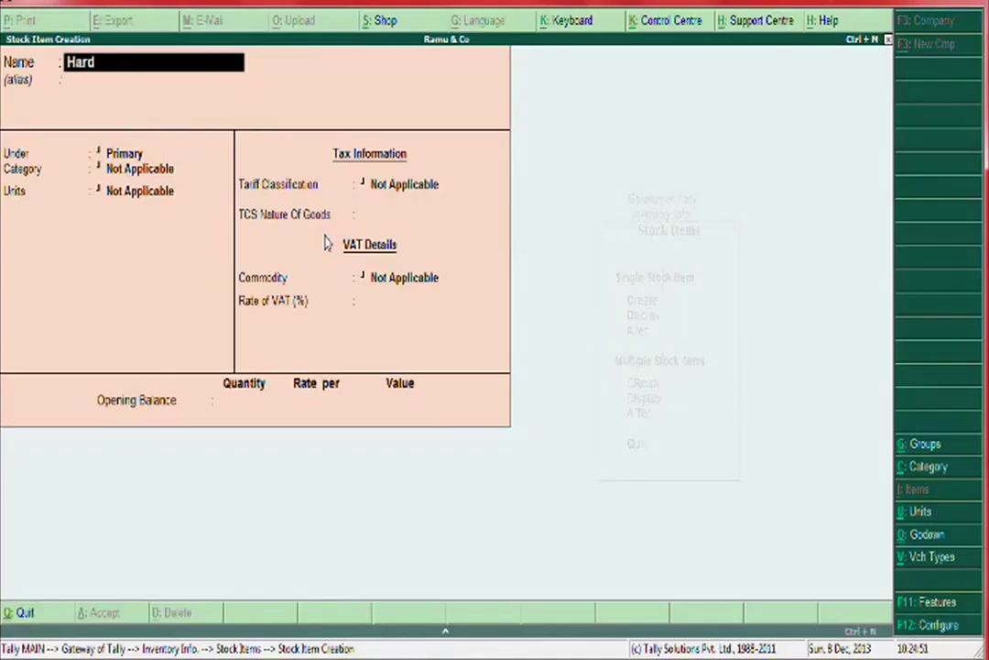
type(" Disk")
key("Return")
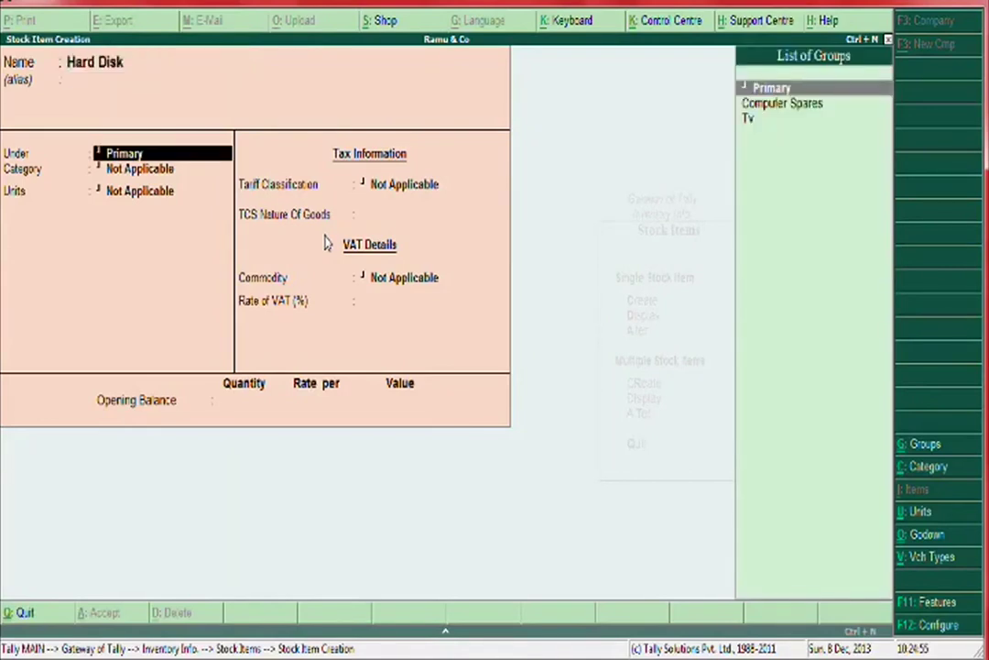
key("Down")
key("Return")
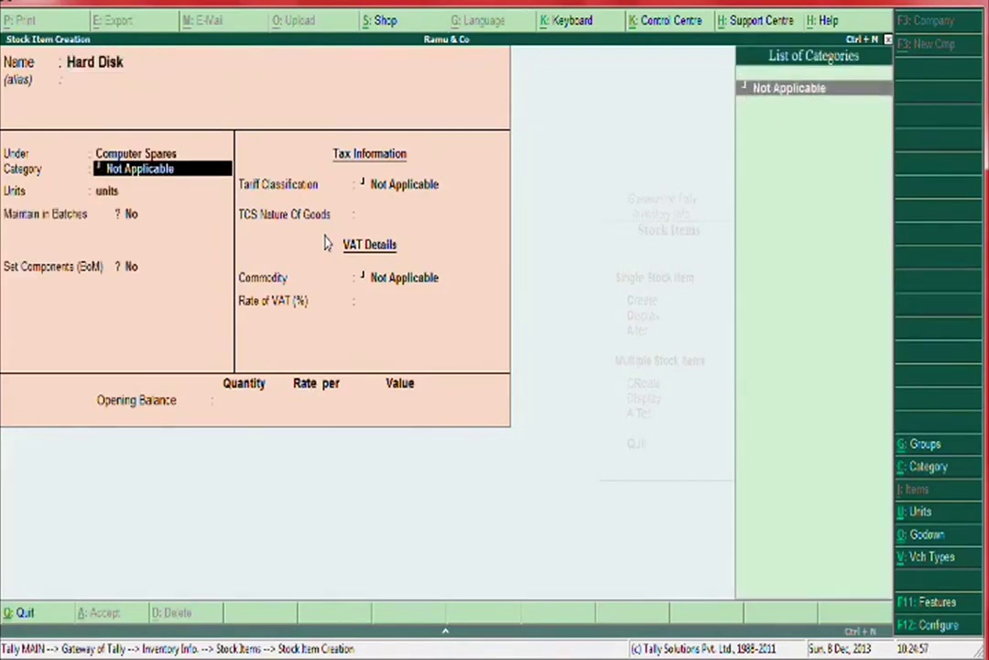
Set the Hard Disk item's unit to nos, keep the default tax and VAT details, and save it without an opening balance
key("Return")
key("Return")
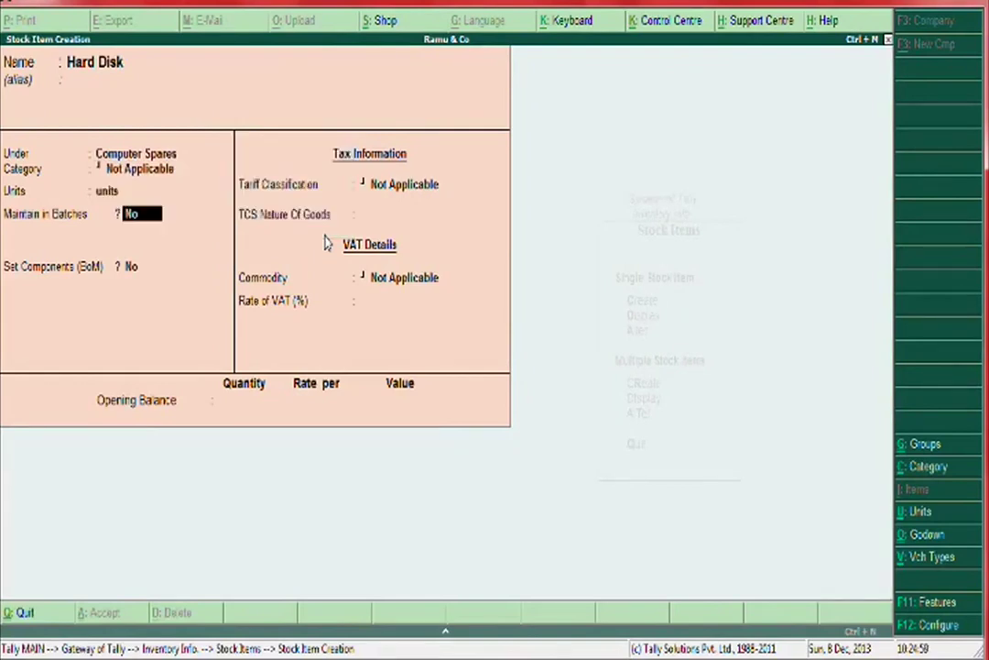
key("BackSpace")
key("Up")
key("Return")
key("Return")
key("Return")
key("Return")
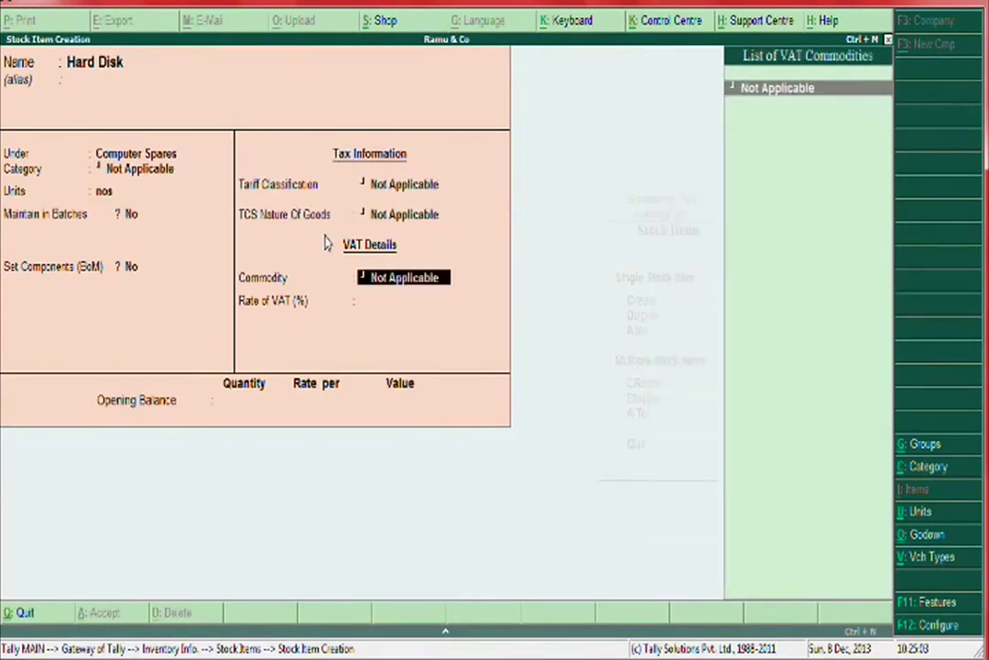
key("Return")
key("Return")
key("Return")
key("Return")
Name the next stock item Monitors and place it under Computer Spares
type("Monotor")
key("BackSpace")
key("BackSpace")
key("BackSpace")
key("BackSpace")
key("BackSpace")
type("itors")
key("Return")
key("Return")
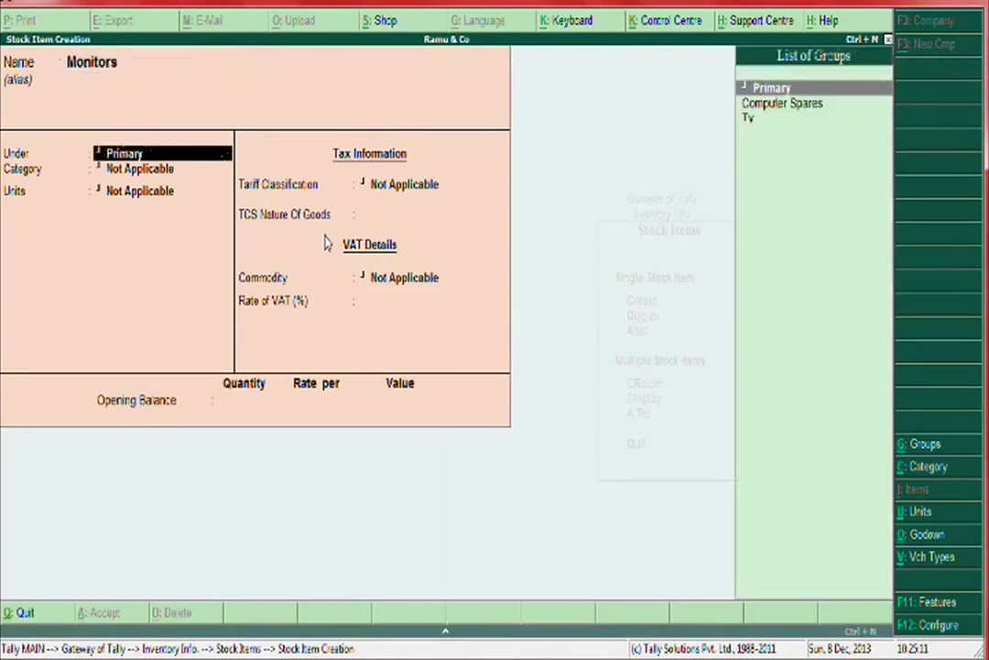
key("Down")
key("Return")
Use nos as the Monitors item's unit, accept the remaining defaults, and save the item
key("Return")
key("Return")
key("Return")
key("Return")
key("Return")
key("Return")
key("Return")
key("Return")
key("Return")
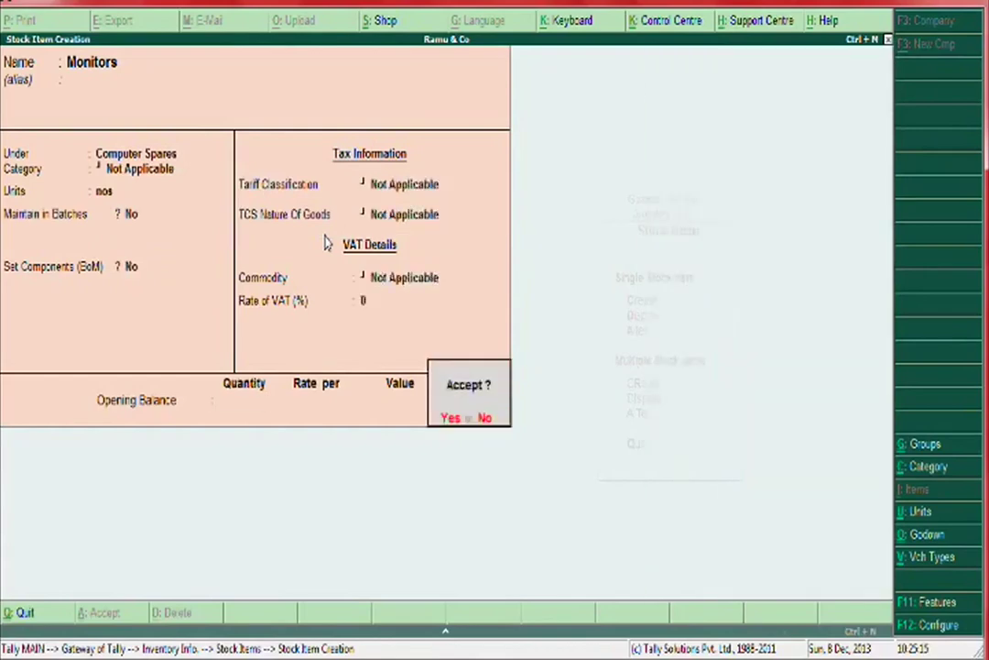
key("Return")
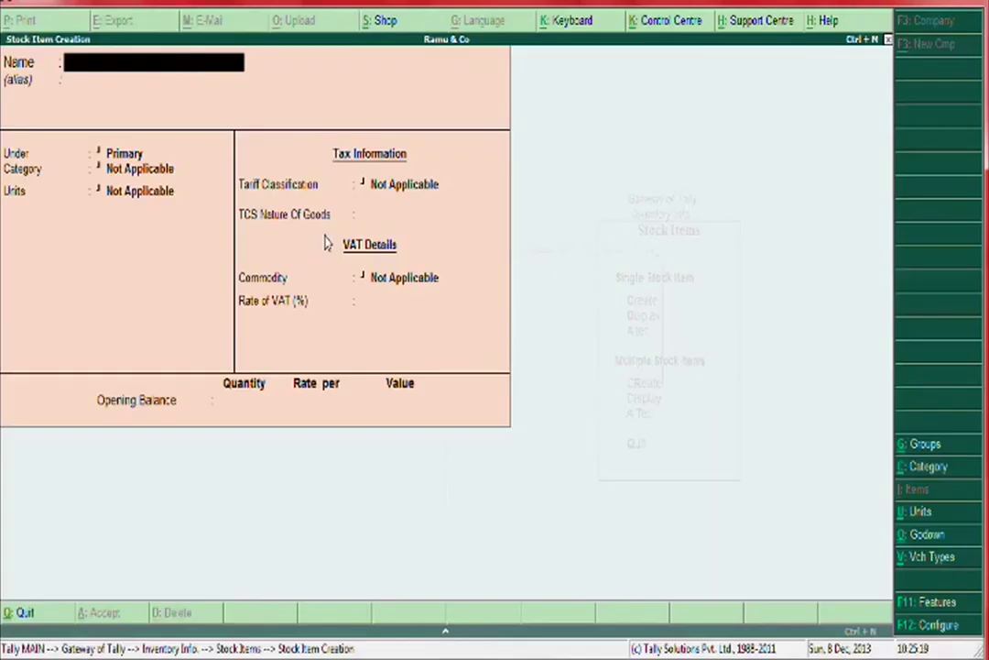
Name the next stock item Onida Tv 17" and place it under the Tv group with no category
type("Onida Tv")
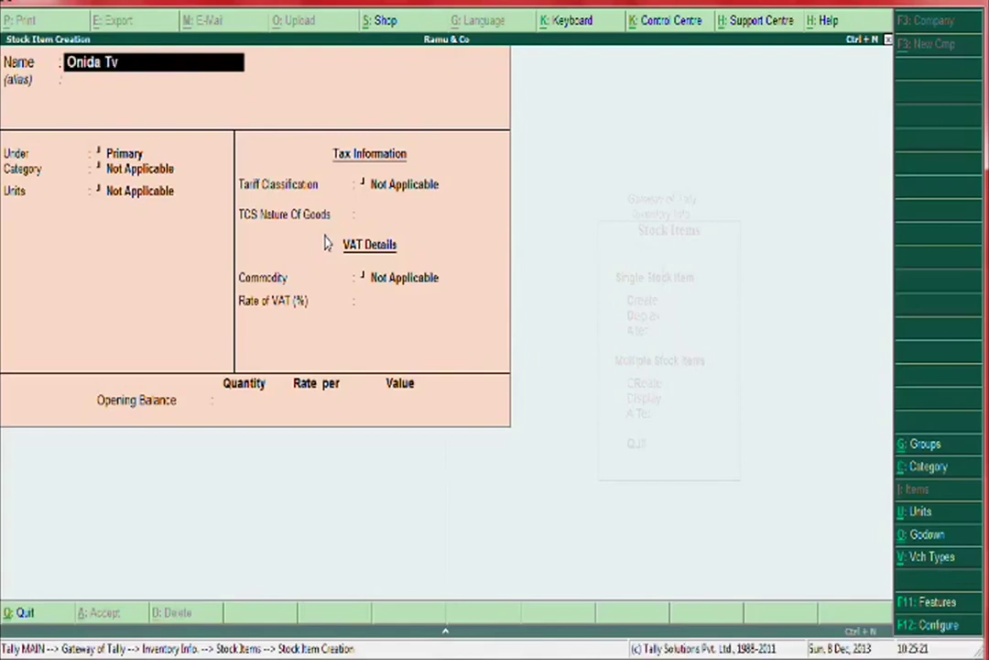
type(" 17")
key("Return")
key("Down")
key("Down")
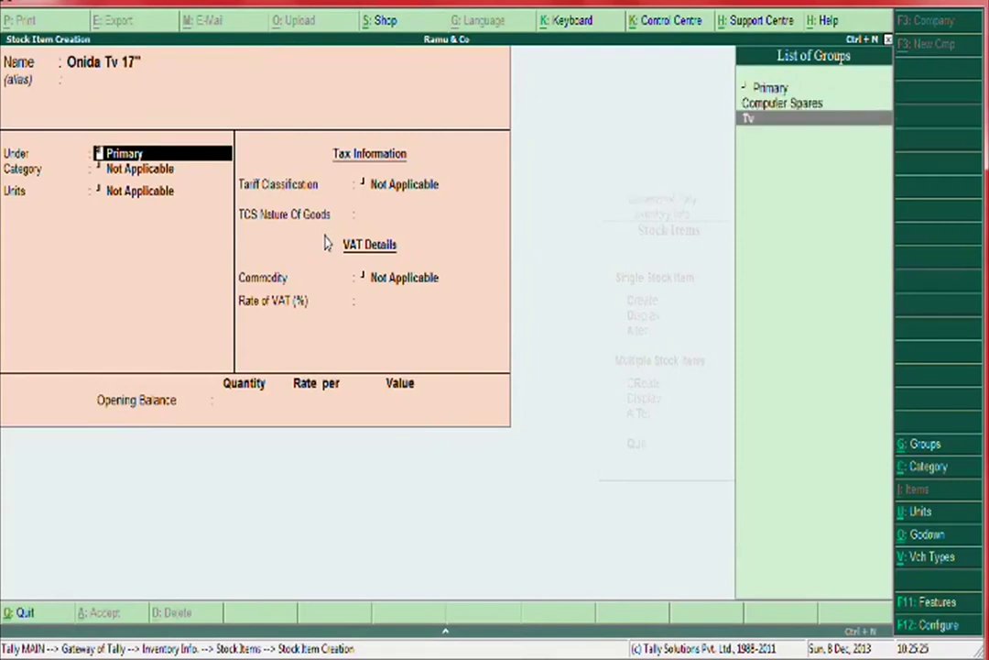
key("Return")
key("Return")
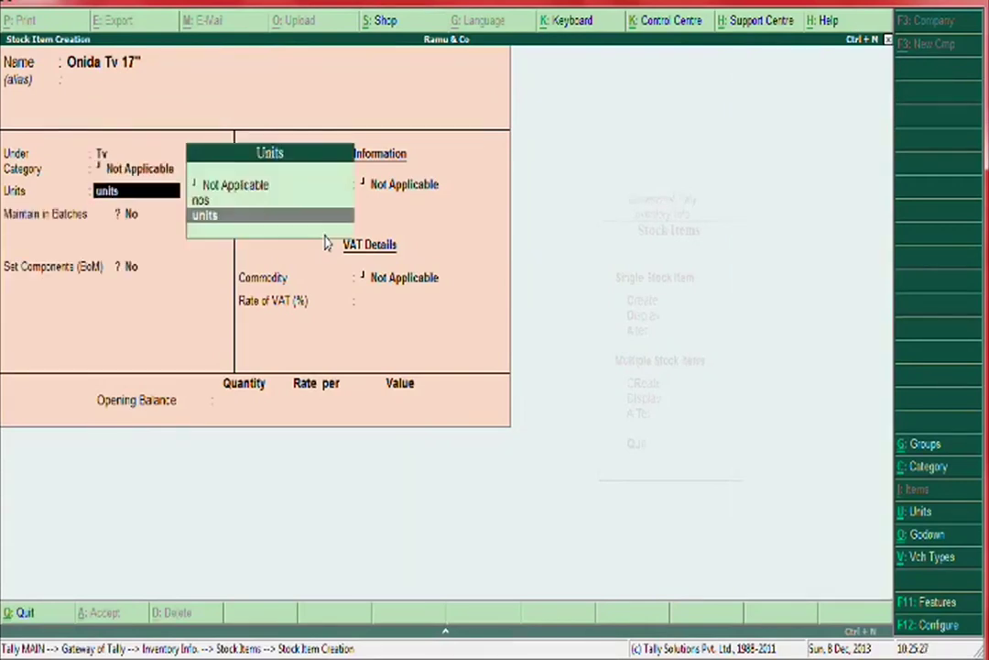
Set the Onida Tv 17" item's unit to nos, accept the remaining defaults, and save the item
key("Up")
key("Return")
key("Return")
key("Return")
key("Return")
key("Return")
key("Return")
key("Return")
key("Return")
key("Return")
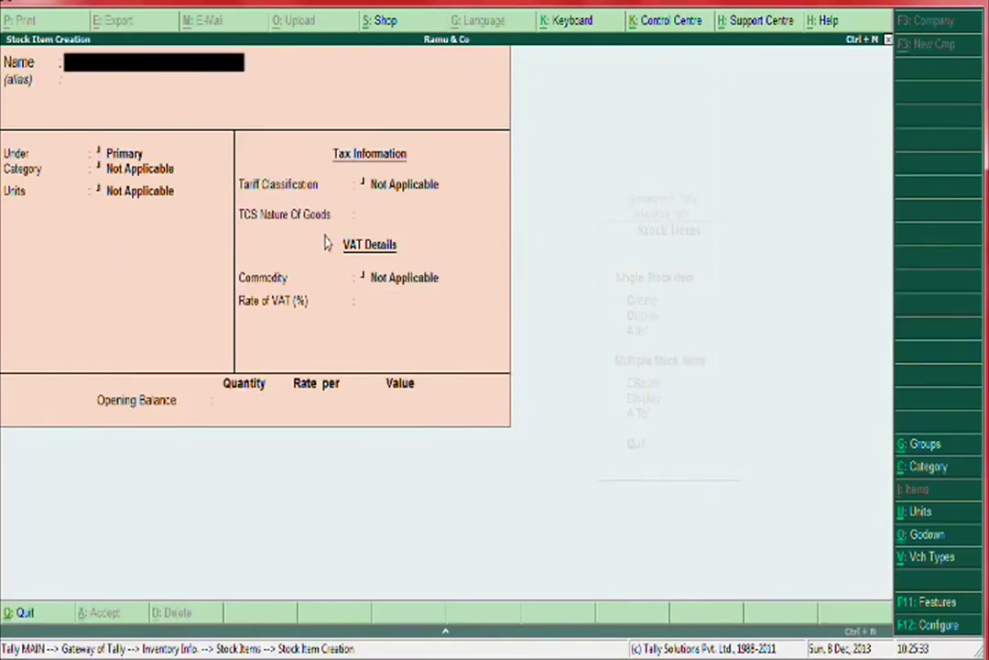
Name the next stock item Sony Tv 14" and place it under the Tv group
type("Sony Tv 14\"")
key("Return")
key("Return")
key("Down")
key("Down")
key("Return")
Use nos as the Sony Tv 14" item's unit, accept the remaining defaults, save the item, and leave stock item creation
key("Return")
key("Return")
key("Return")
key("Return")
key("Return")
key("Return")
key("Return")
key("Return")
key("ctrl+a")
key("Escape")
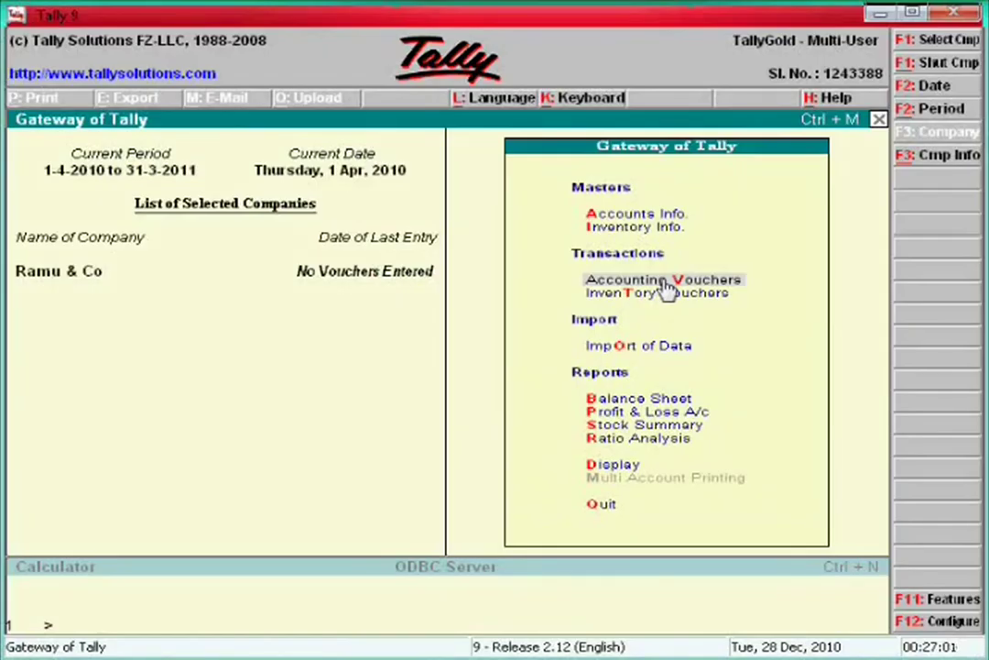
In Tally 9, start a purchase voucher for Ramu & Co and enter 225 as its reference
key("Up")
key("Down")
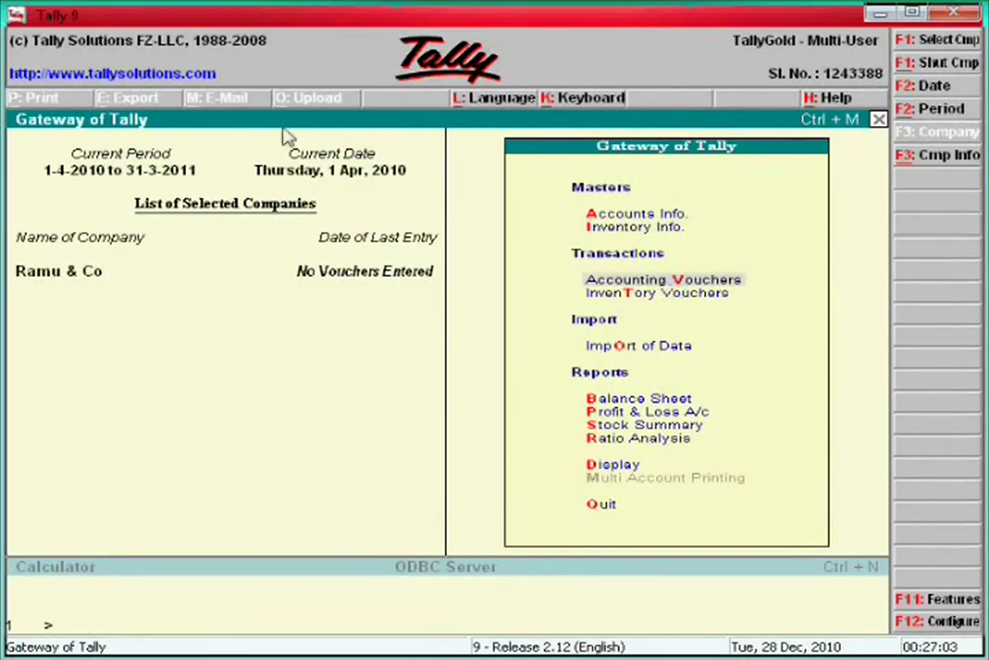
key("Return")
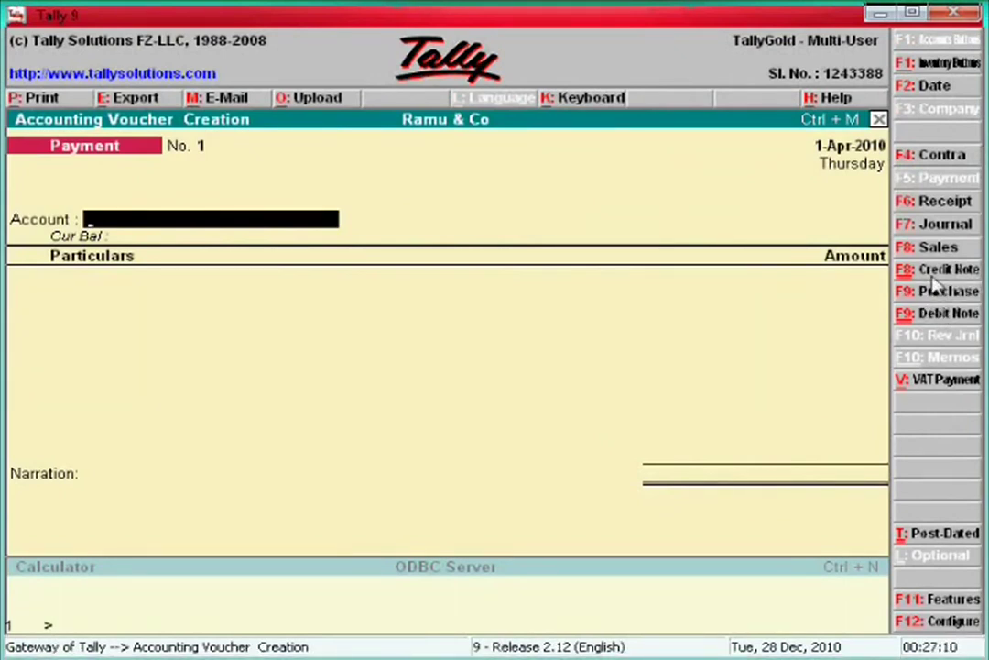
left_click(935, 287)
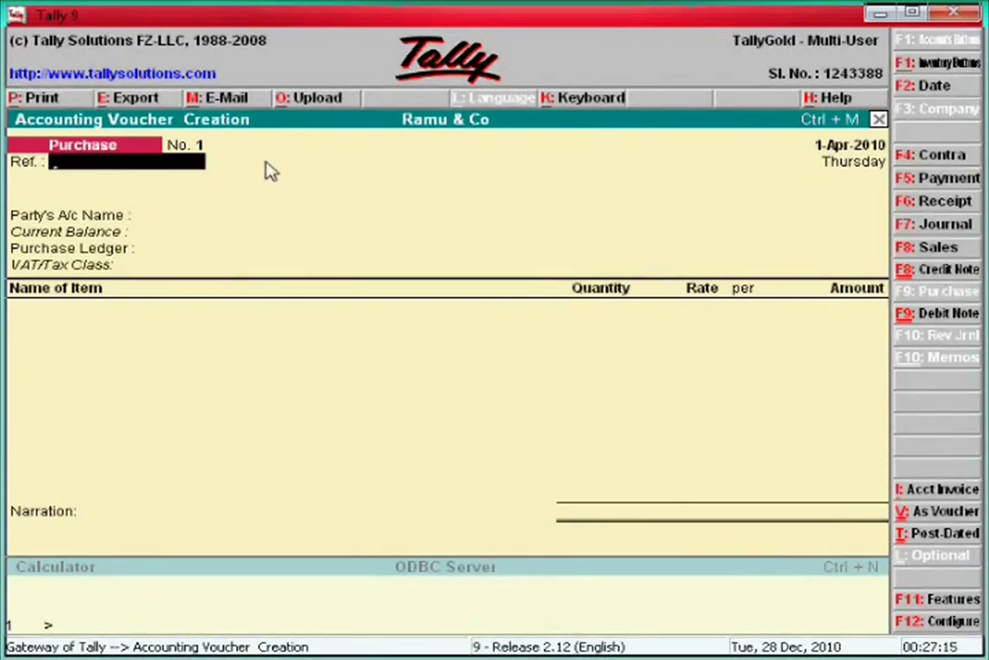
key("Return")
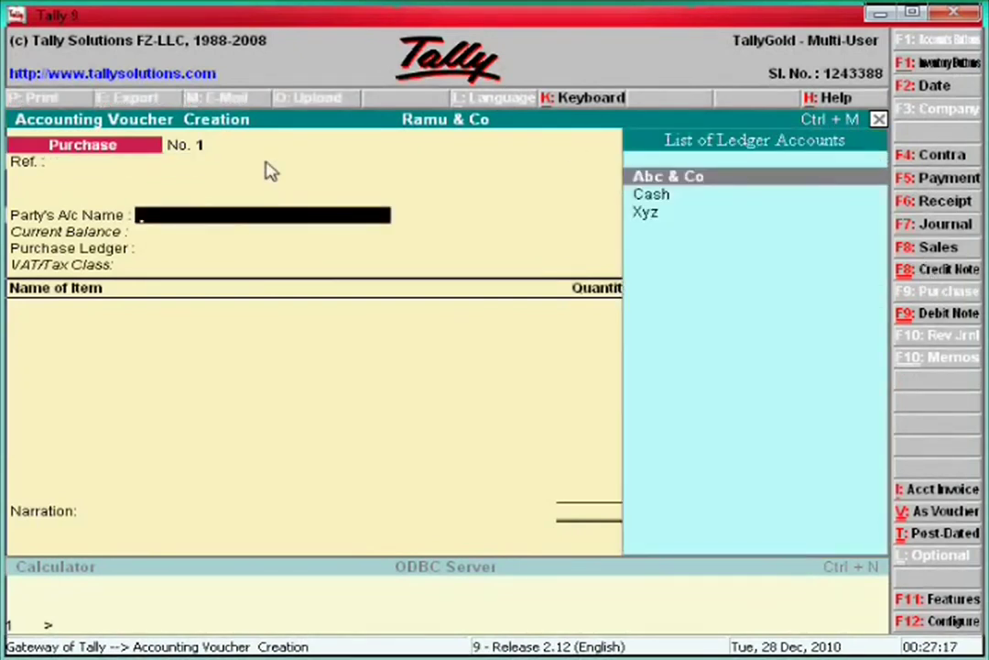
key("BackSpace")
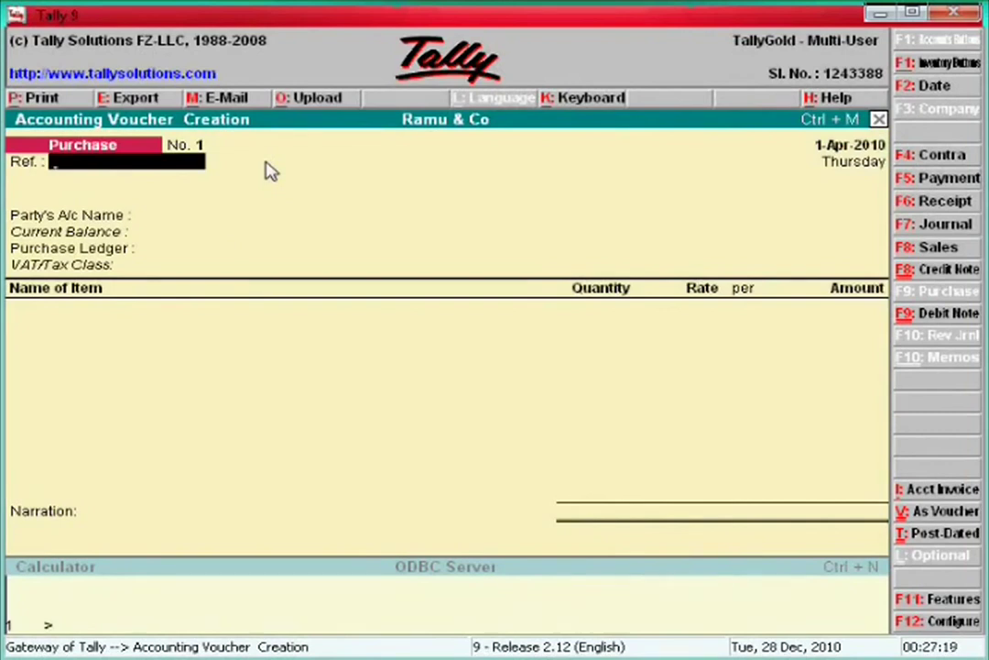
type("225")
key("Return")
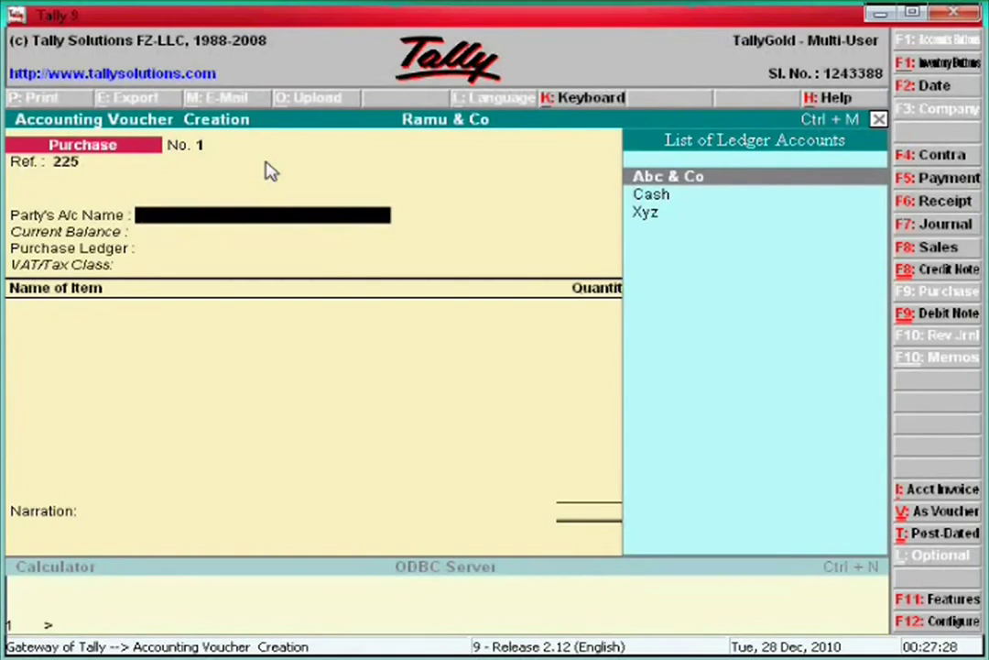
Set the voucher's party account to Abc & Co and its purchase ledger to Purchase 12.5%
key("Return")
key("Return")
key("Return")
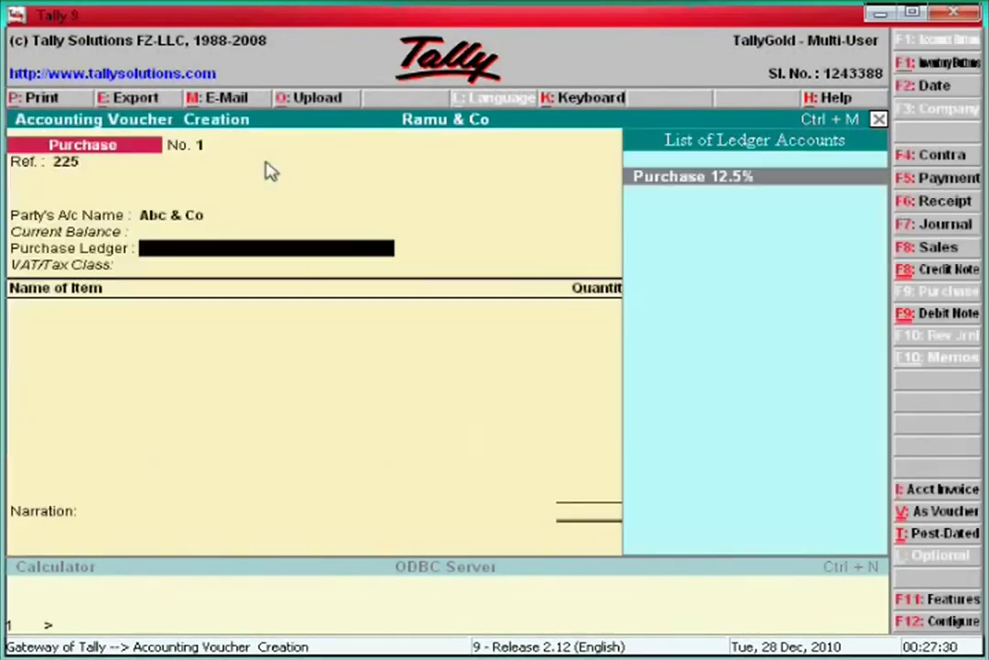
key("Return")
key("BackSpace")
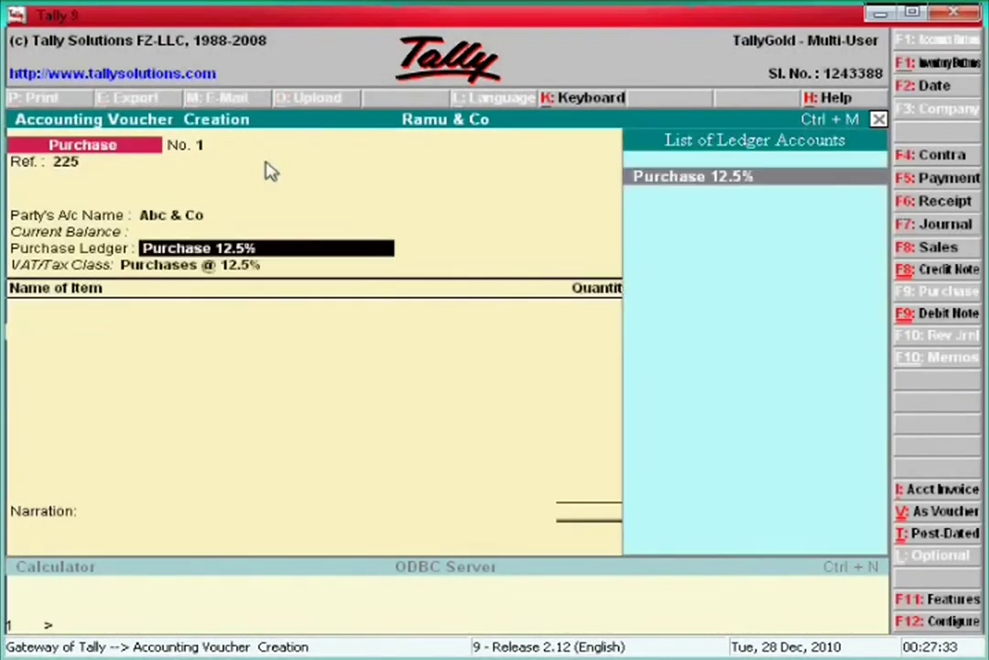
key("Return")
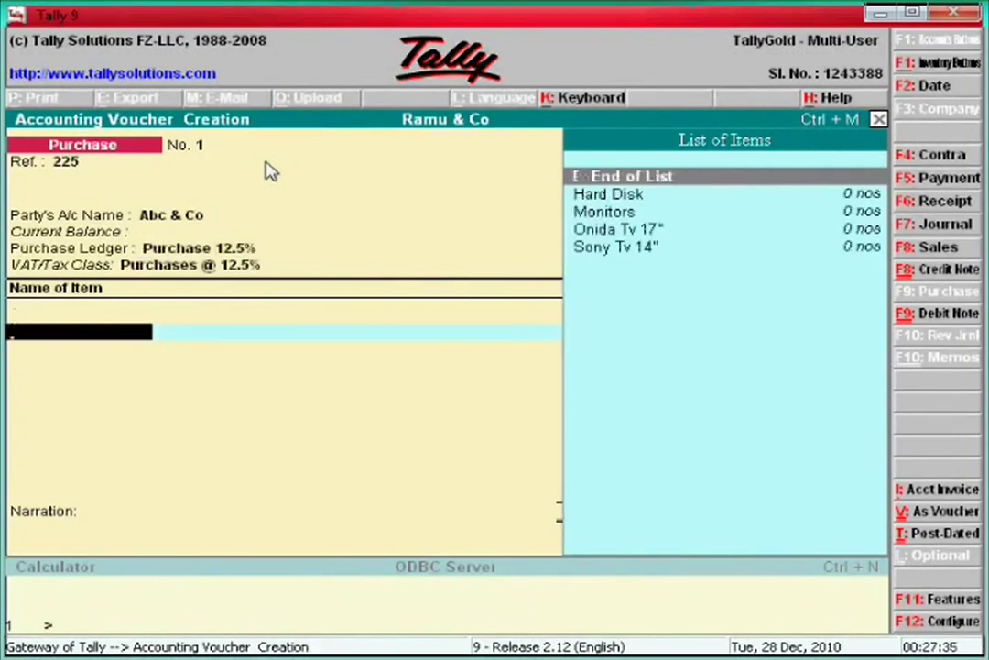
Add Hard Disk as the voucher's first item and allocate it to Show Room Godown
key("Down")
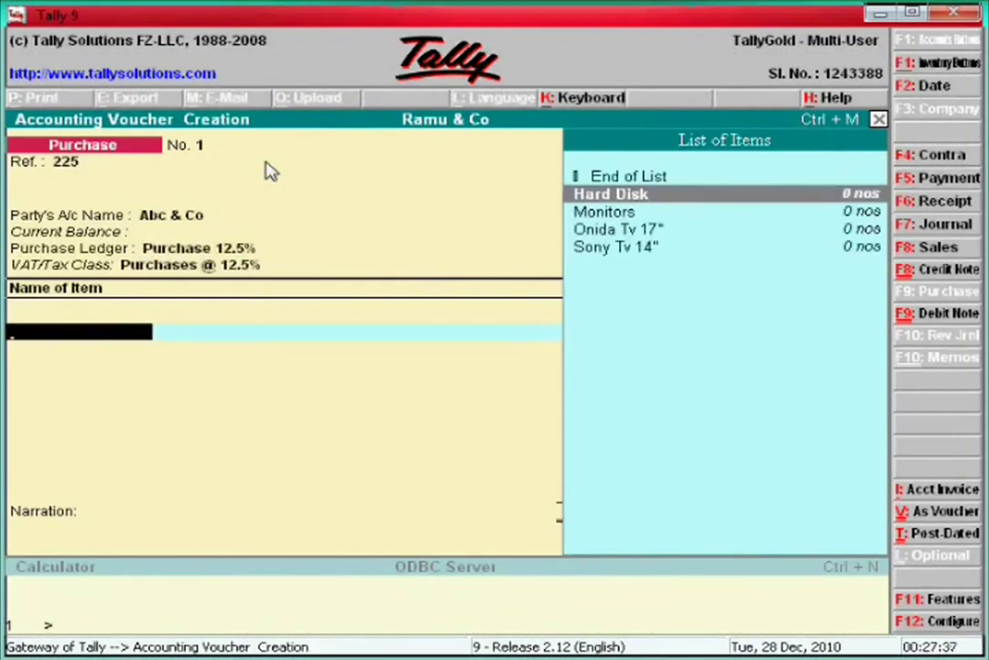
key("Return")
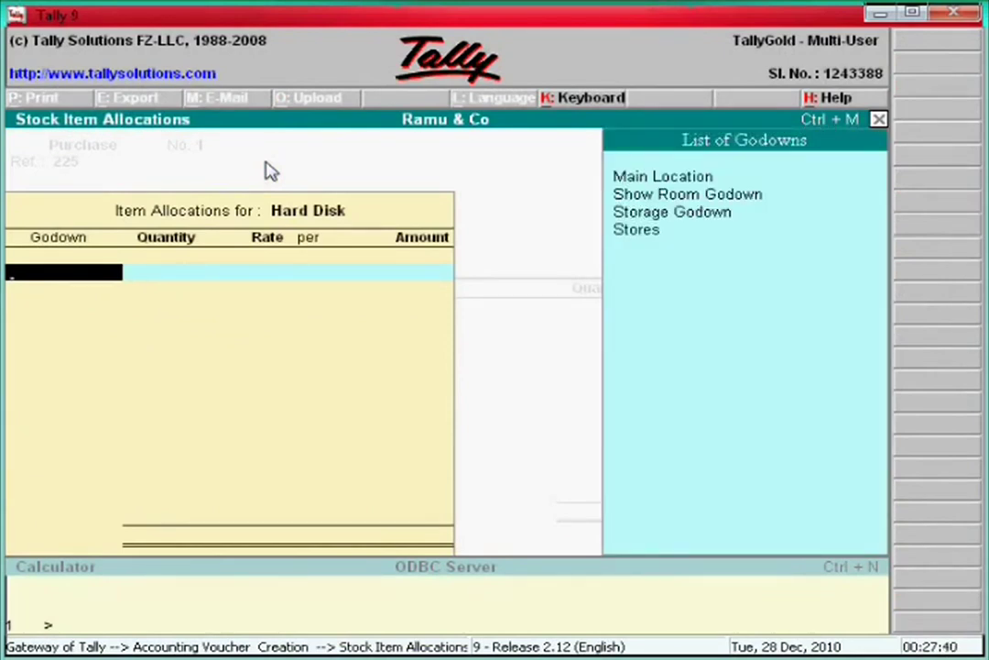
key("Down")
key("Up")
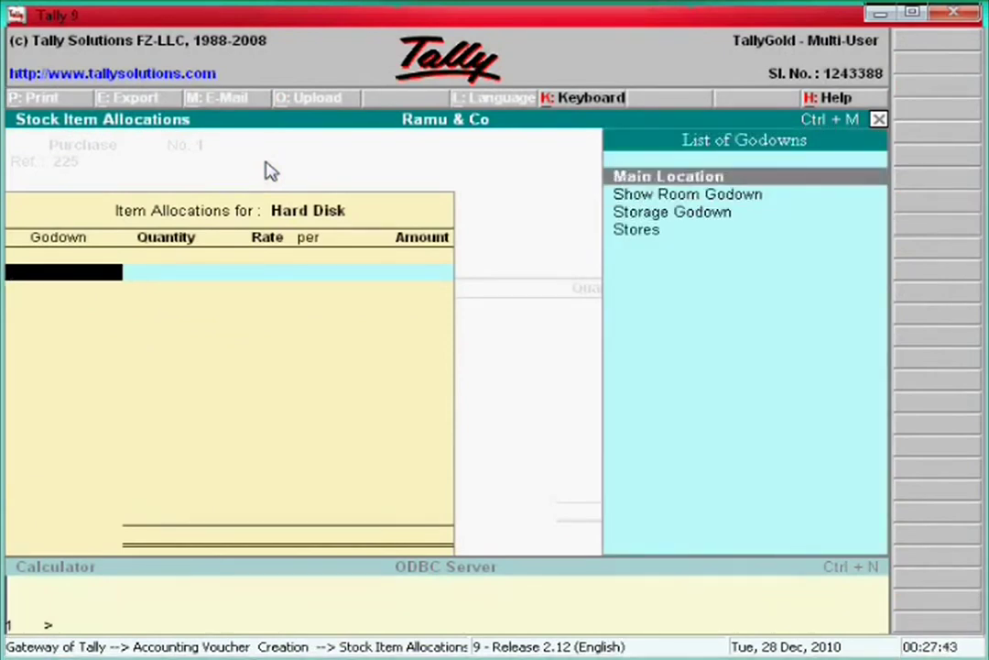
key("Down")
key("Down")
key("Up")
key("Return")
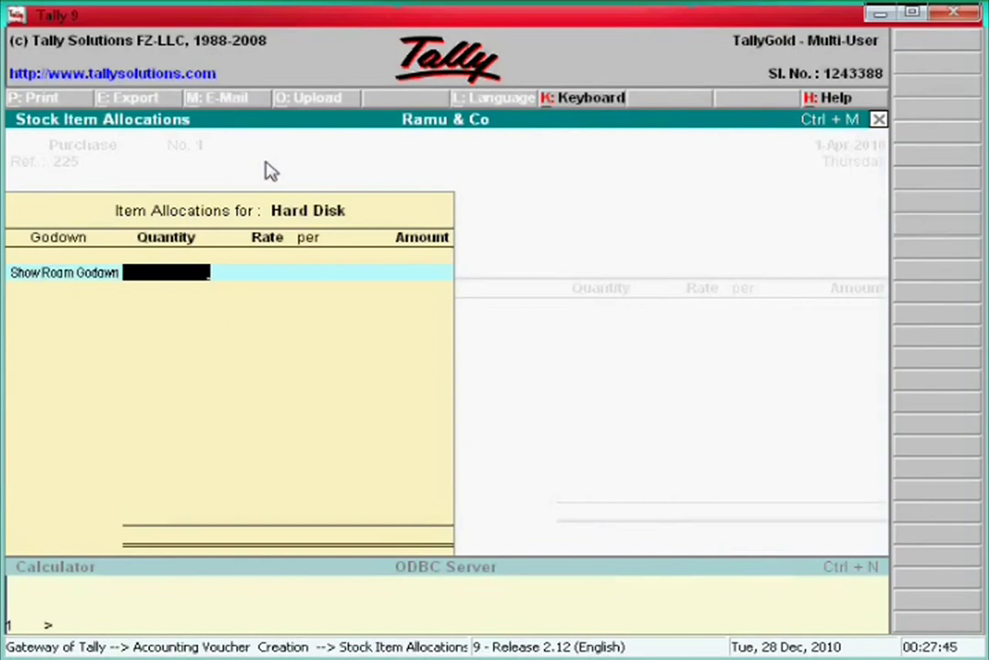
Enter 10 nos of Hard Disk at a rate of 2000 per nos and accept the item line
type("10")
key("Return")
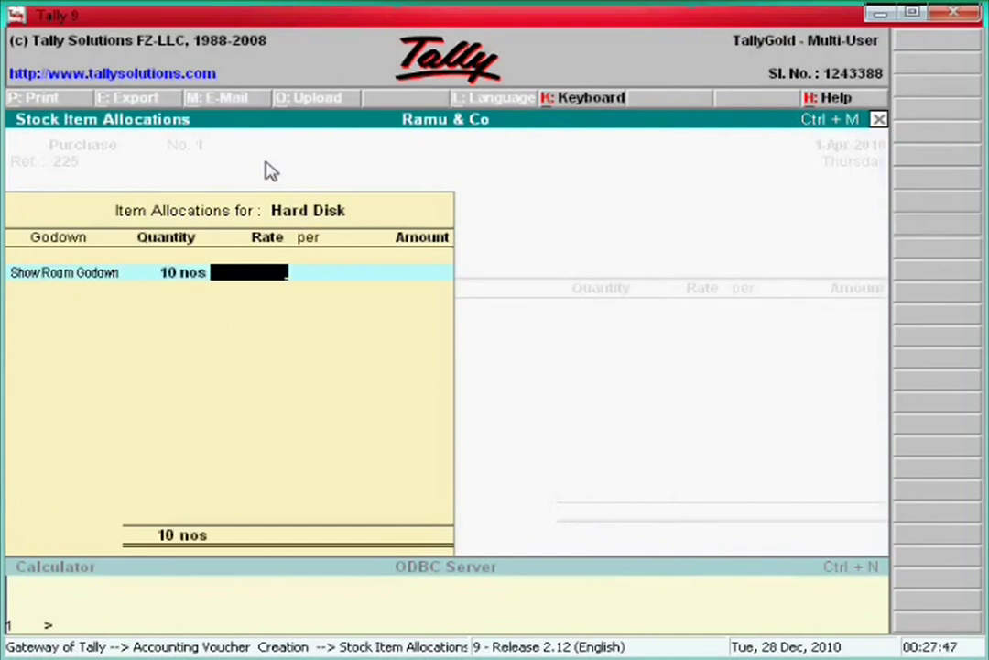
type("2000")
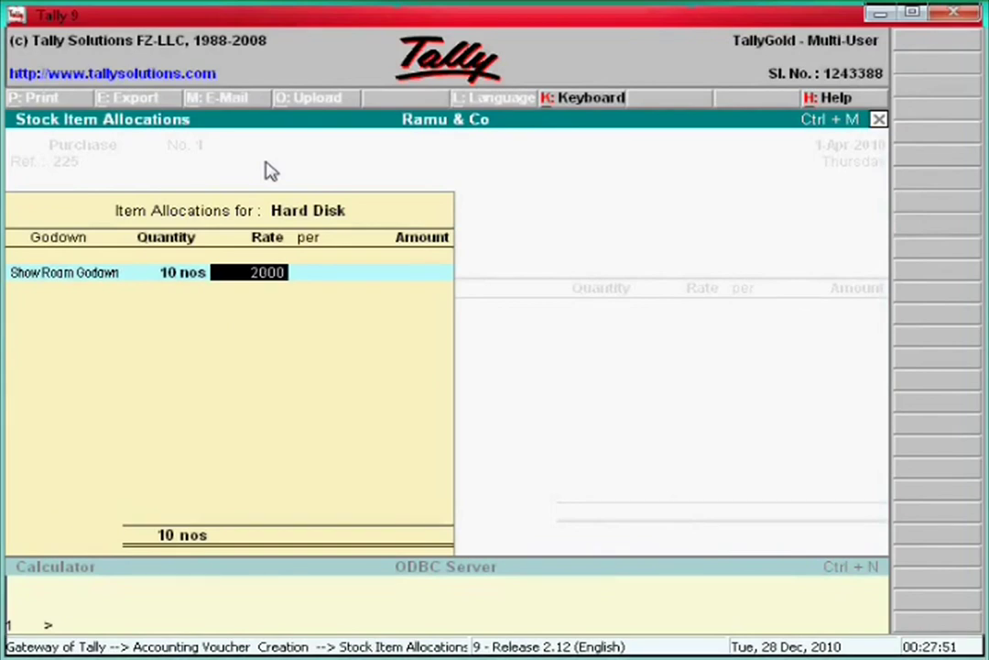
key("Return")
key("Return")
key("Return")
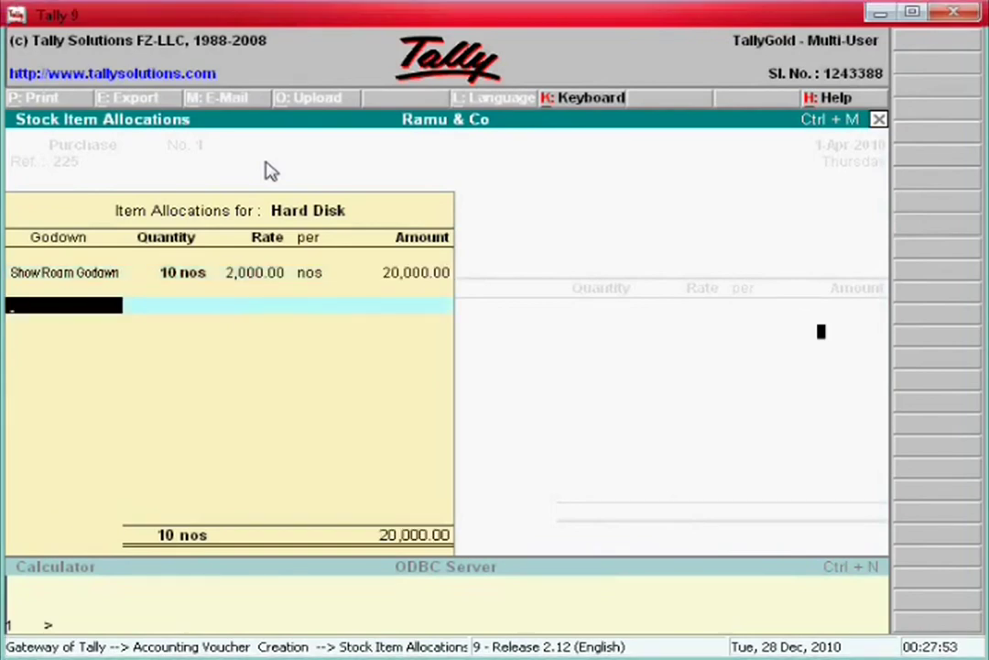
key("Return")
key("Return")
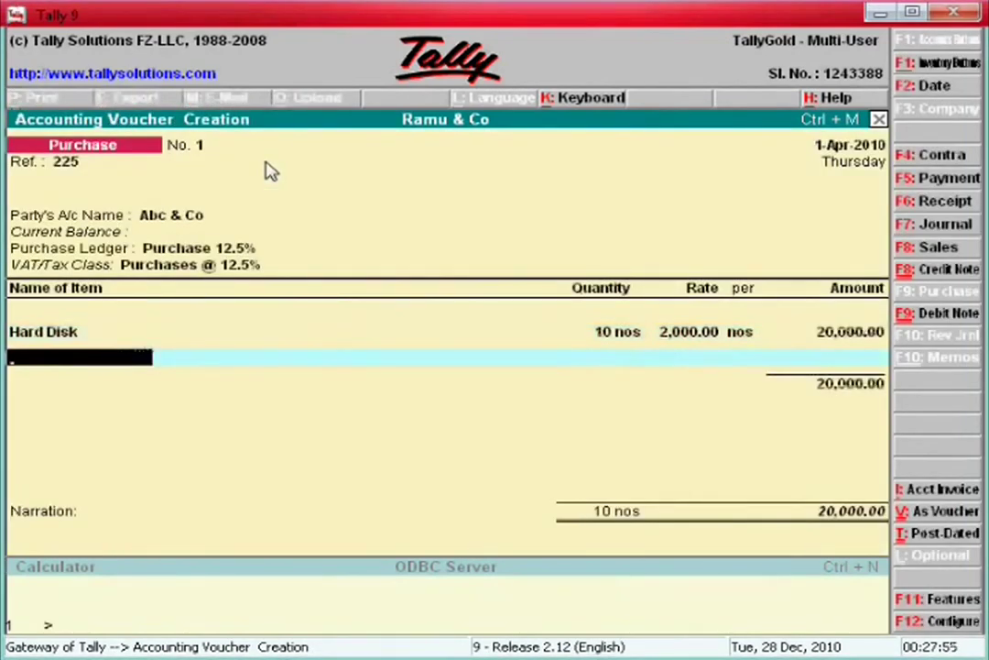
Add Monitors as the second item and allocate it to Storage Godown
type("S")
key("Up")
key("Up")
key("Up")
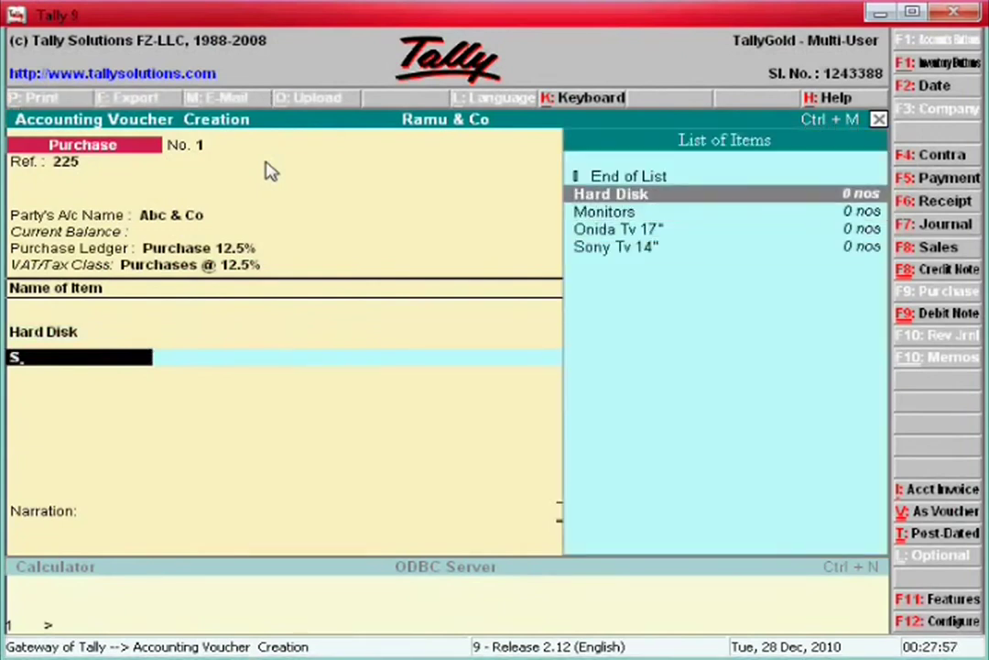
key("Down")
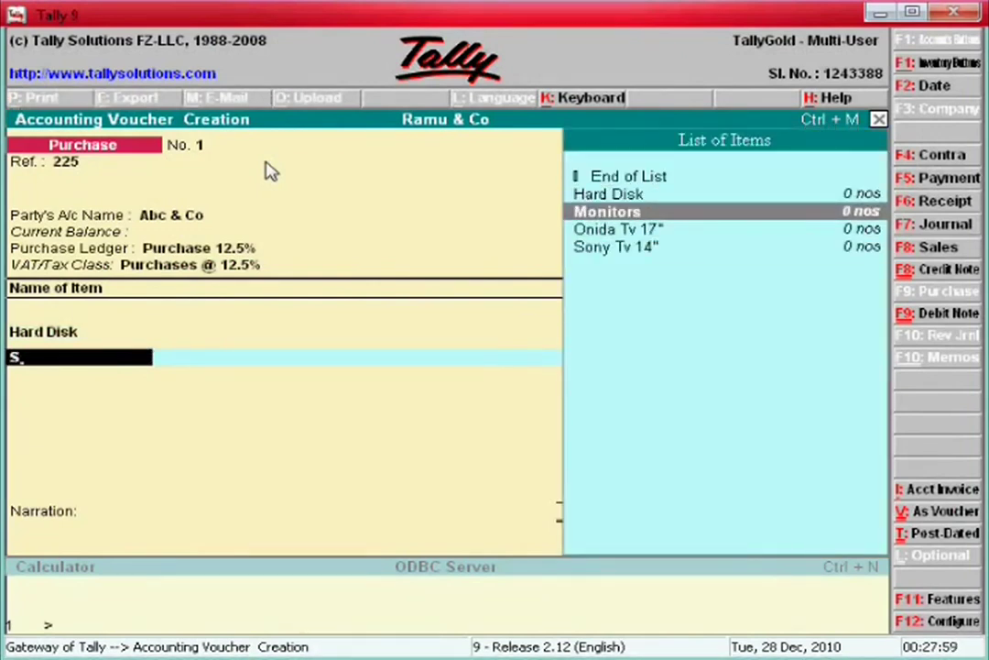
key("Return")
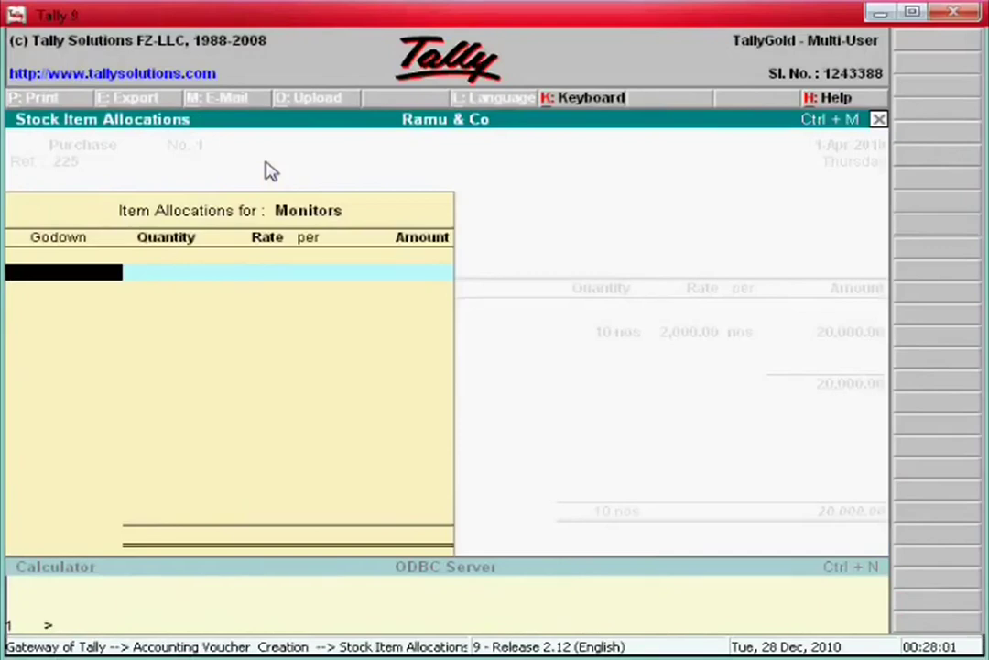
type("S")
key("Down")
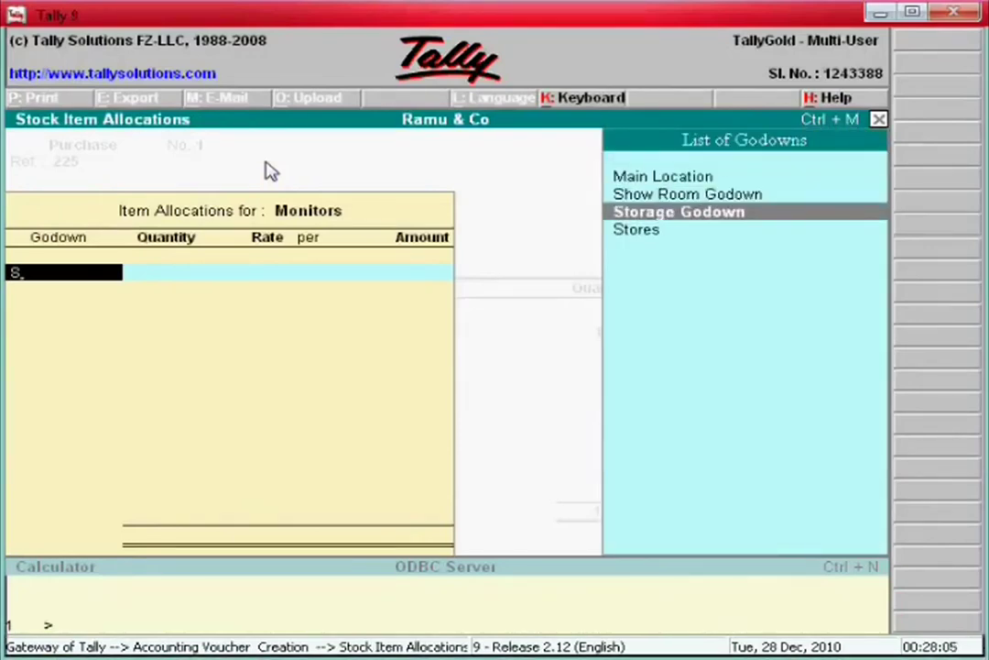
key("Return")
Enter 5 nos of Monitors at a rate of 3,500 per nos and accept the item line
type("5")
key("Return")
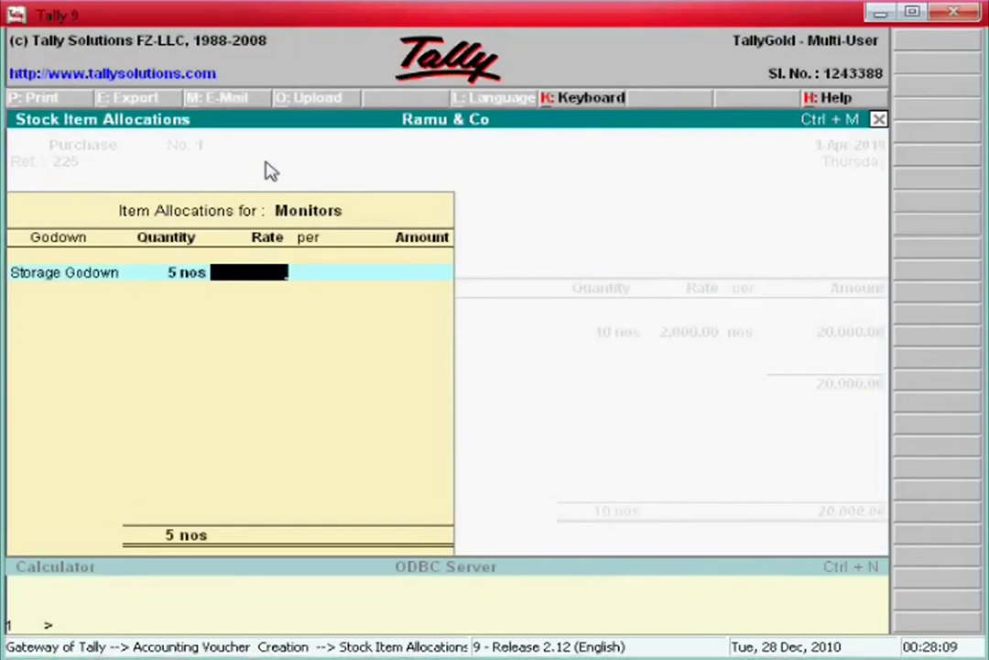
type("3,500")
key("Return")
key("Return")
key("Return")
key("Return")
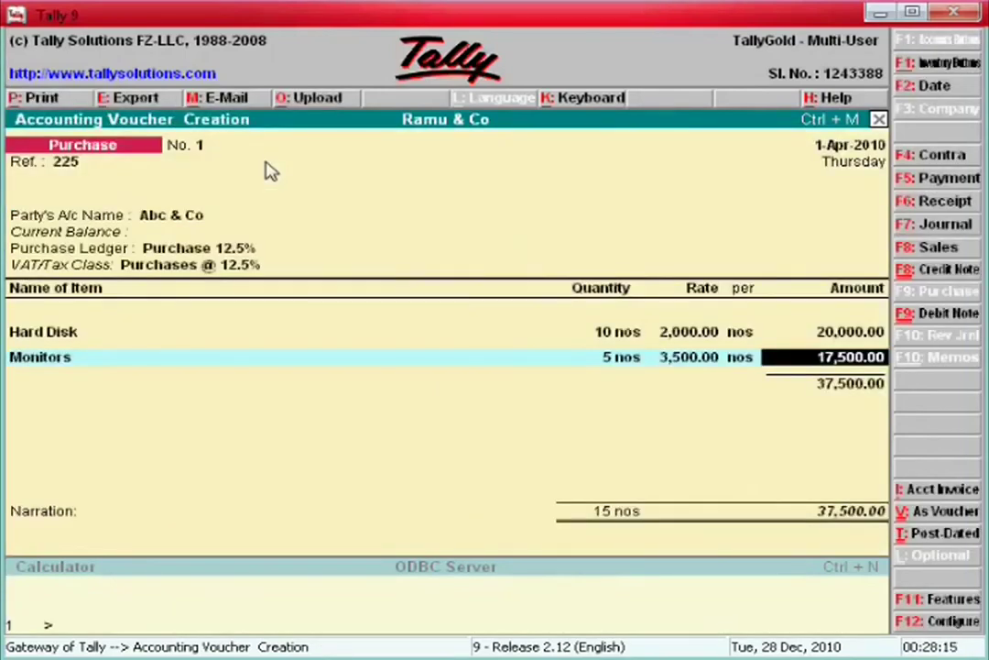
key("Return")
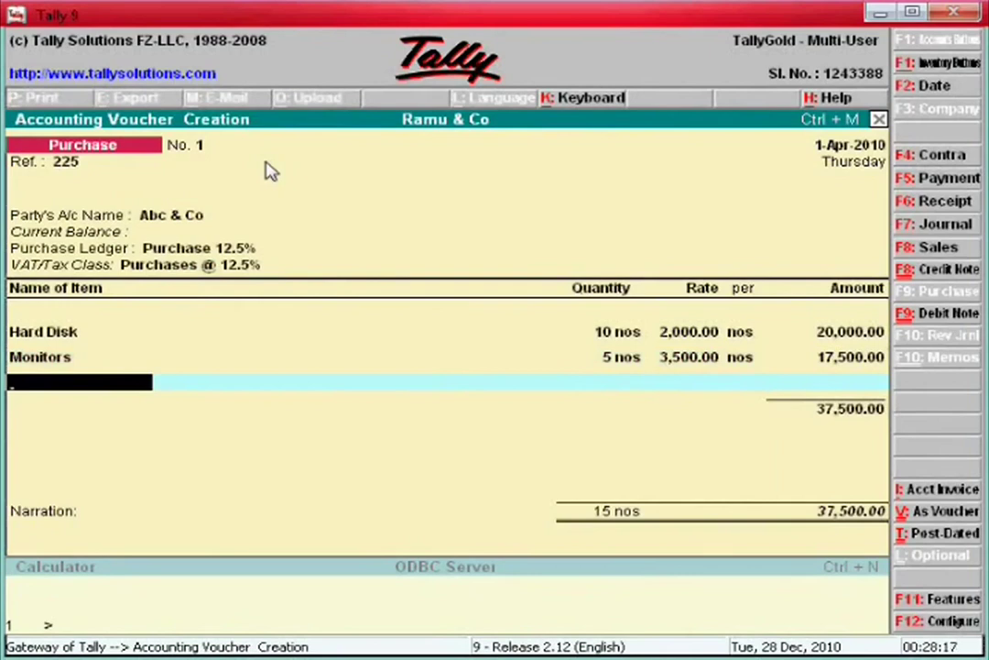
Add Onida Tv 17" as the third item and allocate it to Storage Godown
key("Down")
key("Down")
key("Down")
key("Down")
key("Up")
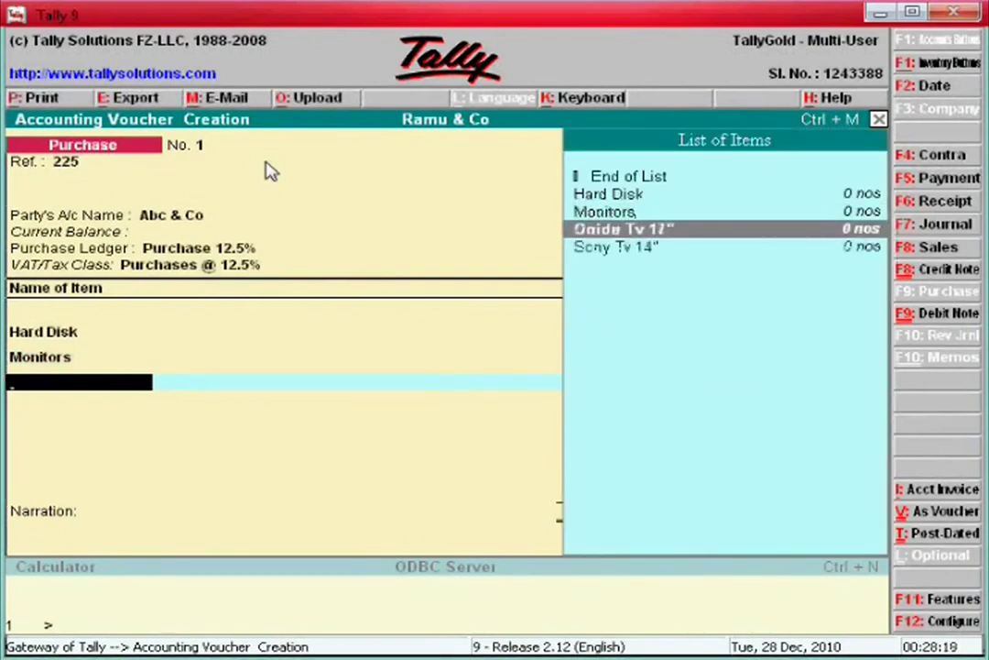
key("Return")
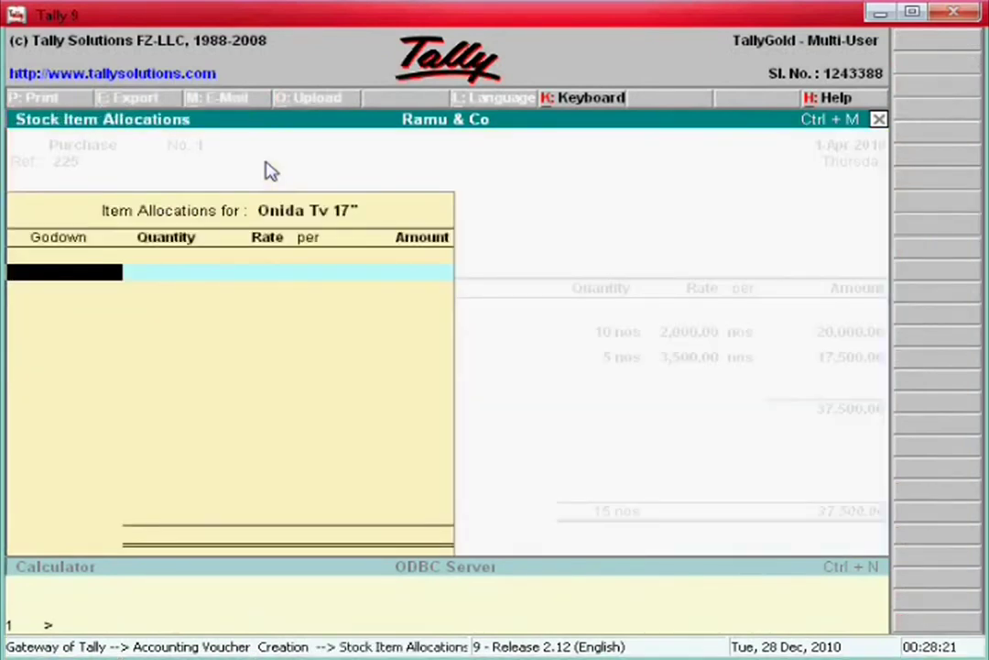
key("Down")
key("Down")
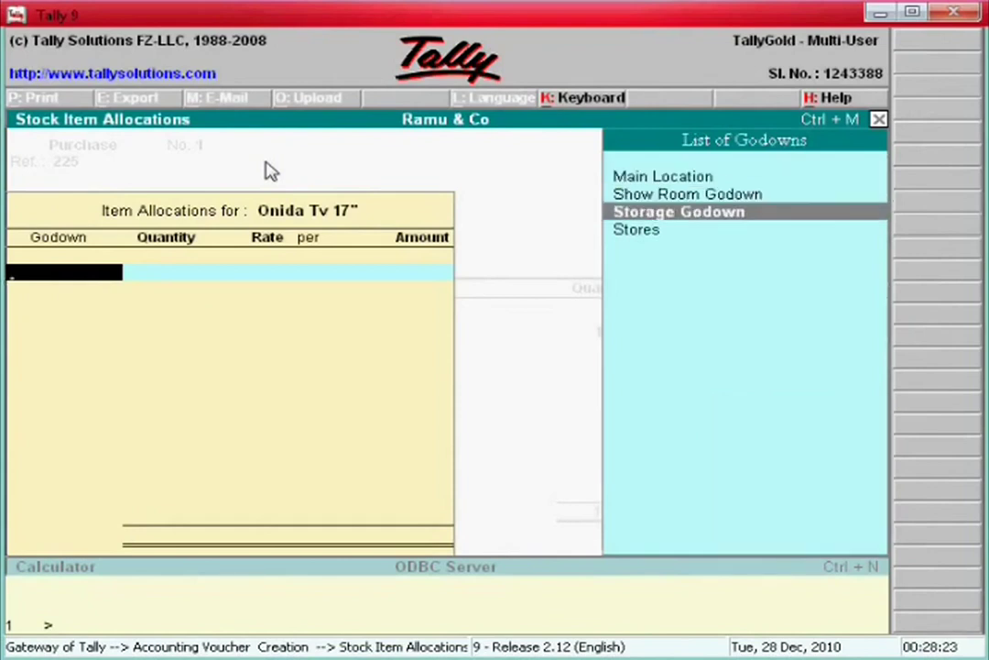
key("Return")
Enter 10 nos of Onida Tv 17" at a rate of 6000 per nos and accept the item line
type("10")
key("Return")
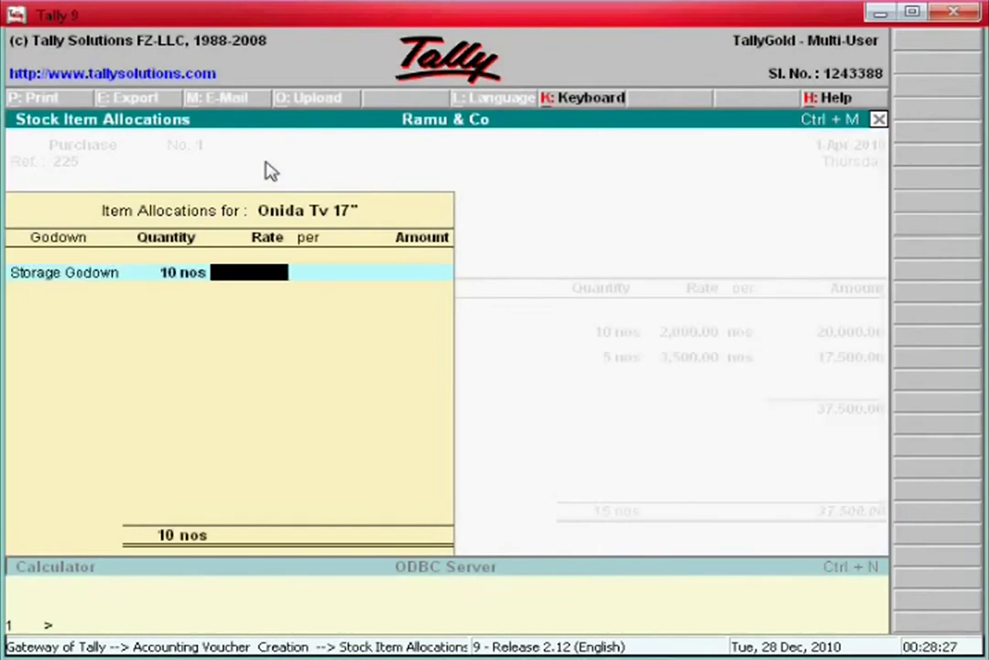
type("6000")
key("Return")
key("Return")
key("Return")
key("Return")
key("Return")
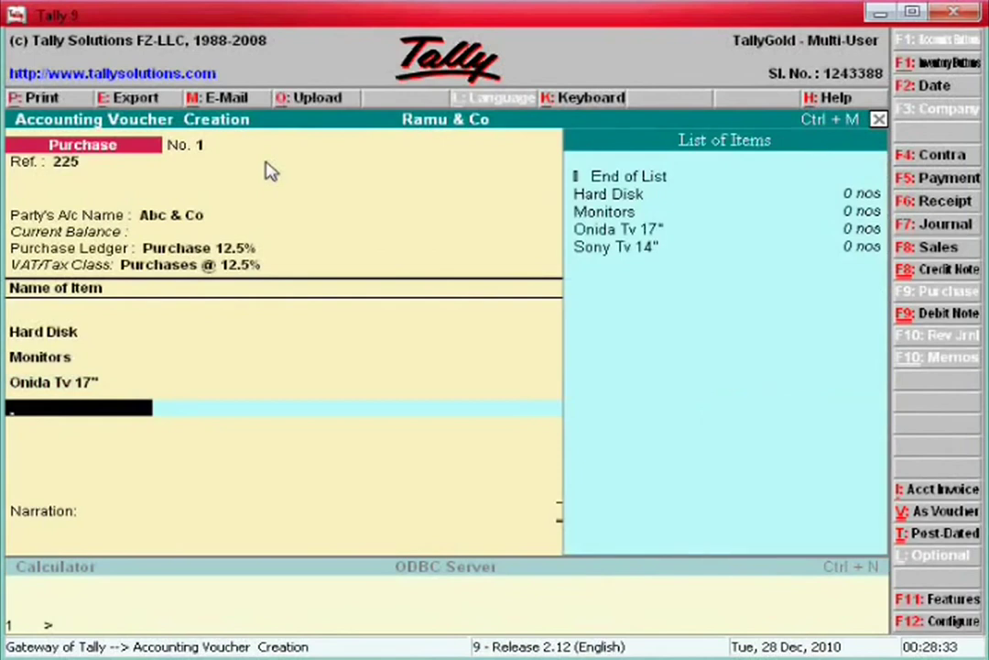
Add Sony Tv 14" as the fourth item and allocate it to Show Room Godown
key("Down")
key("Down")
key("Down")
key("Down")
key("Return")
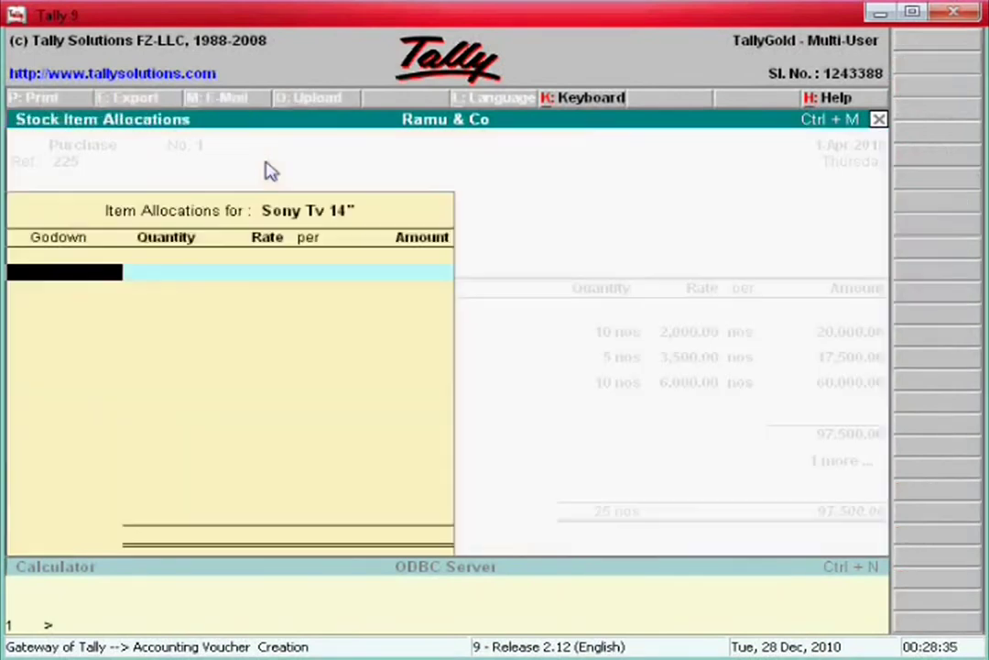
key("Down")
key("Return")
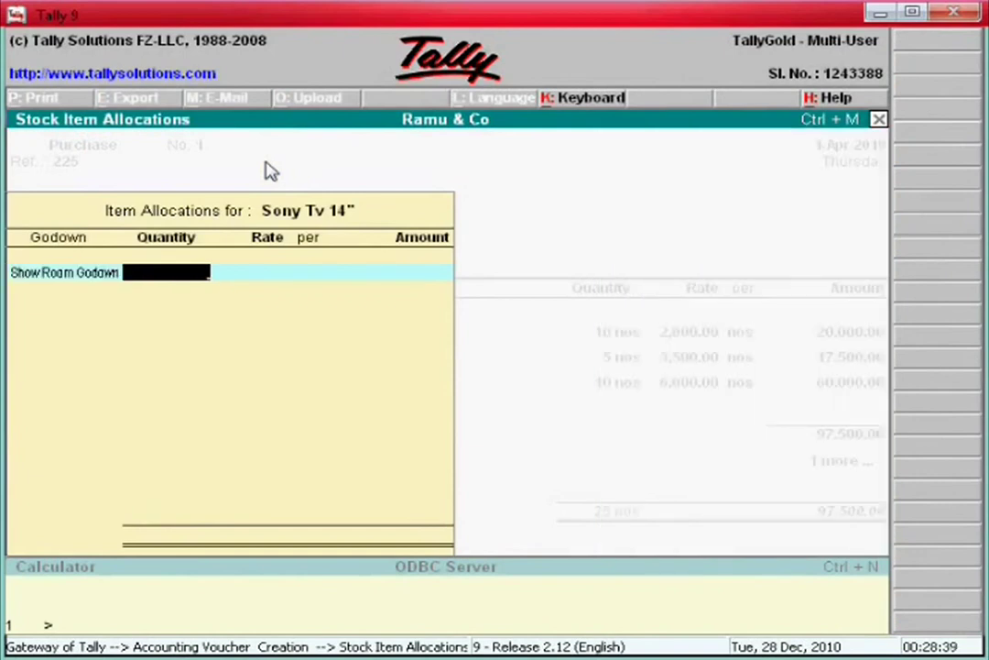
Enter 2 nos of Sony Tv 14" at a rate of 7000 per nos and accept the item line
type("2")
key("Return")
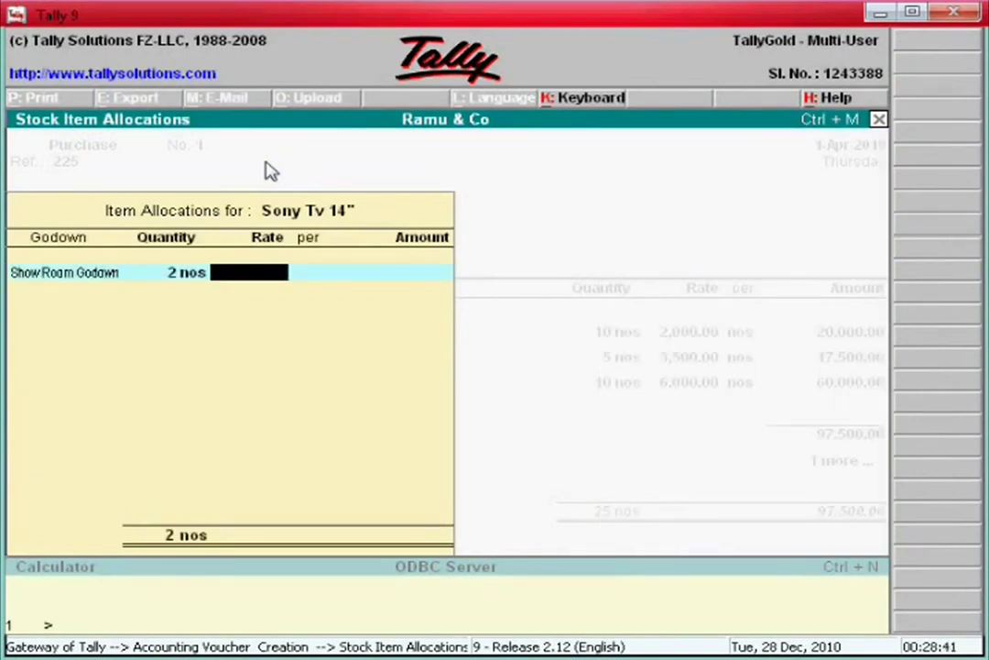
type("7000")
key("Return")
key("Return")
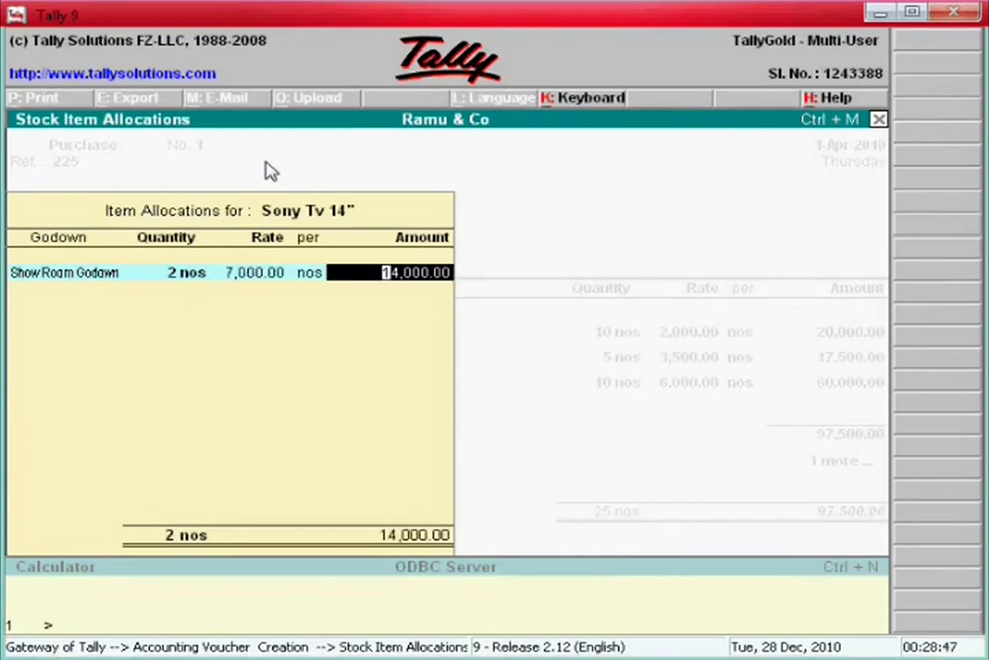
key("Return")
key("Return")
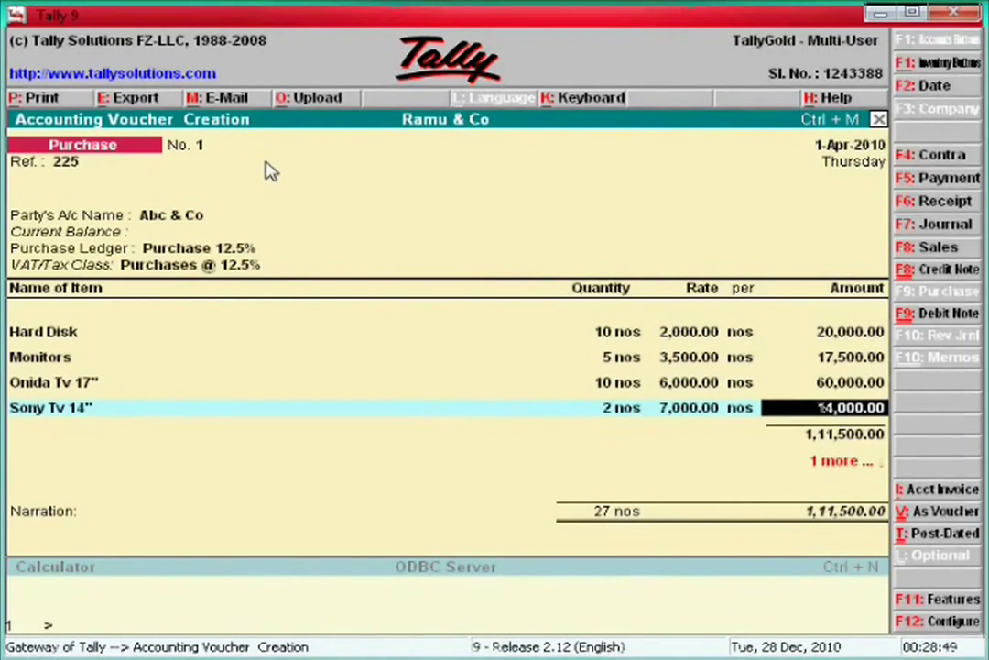
key("Return")
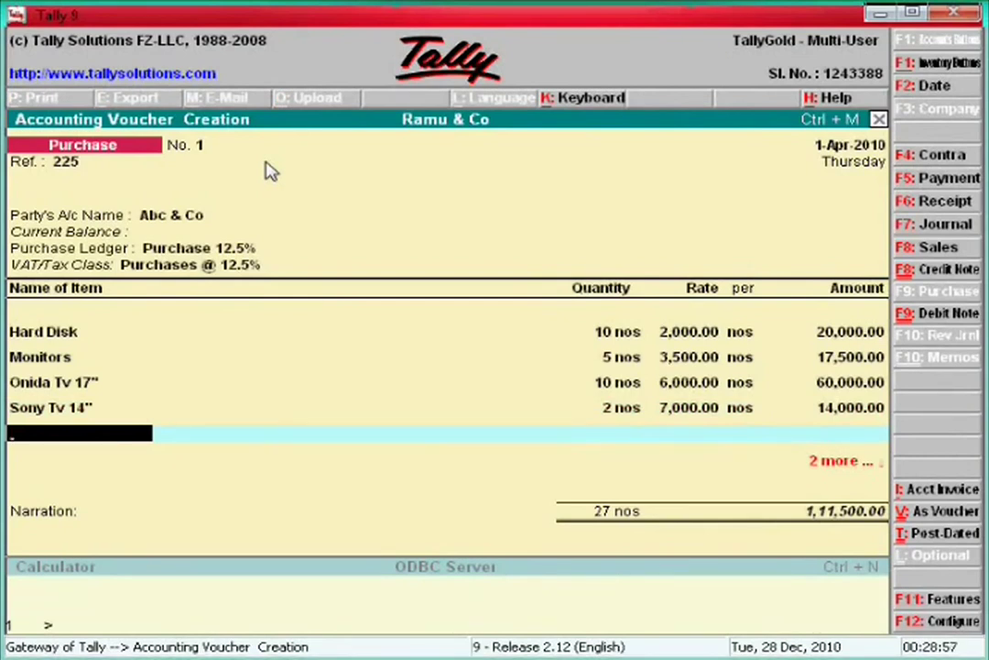
End the item list, add the Input Vat 12.5% ledger below the items, and accept its calculated tax amount
key("Return")
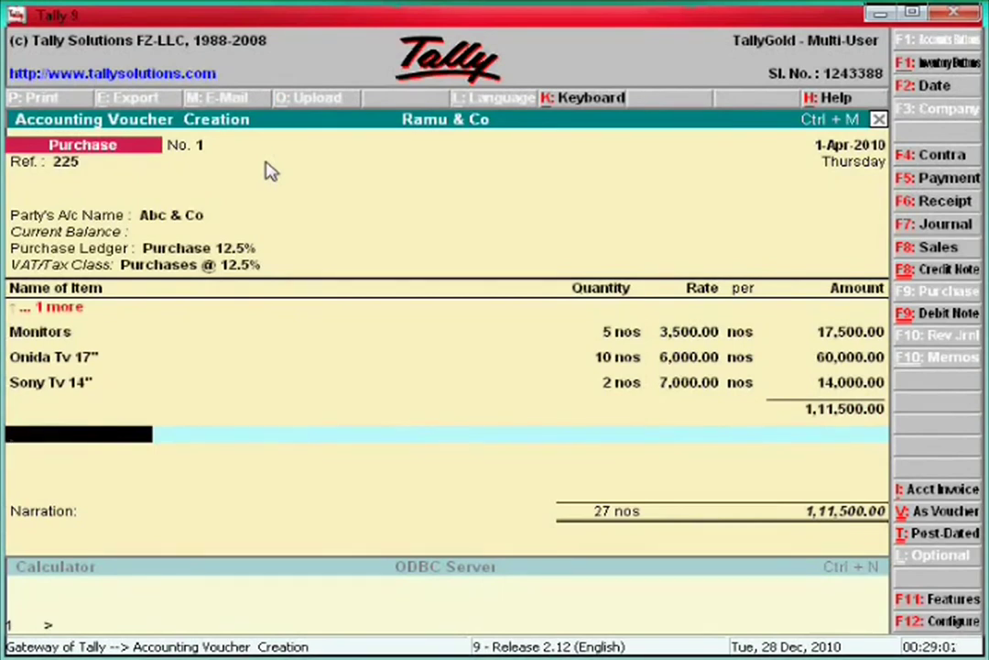
key("Return")
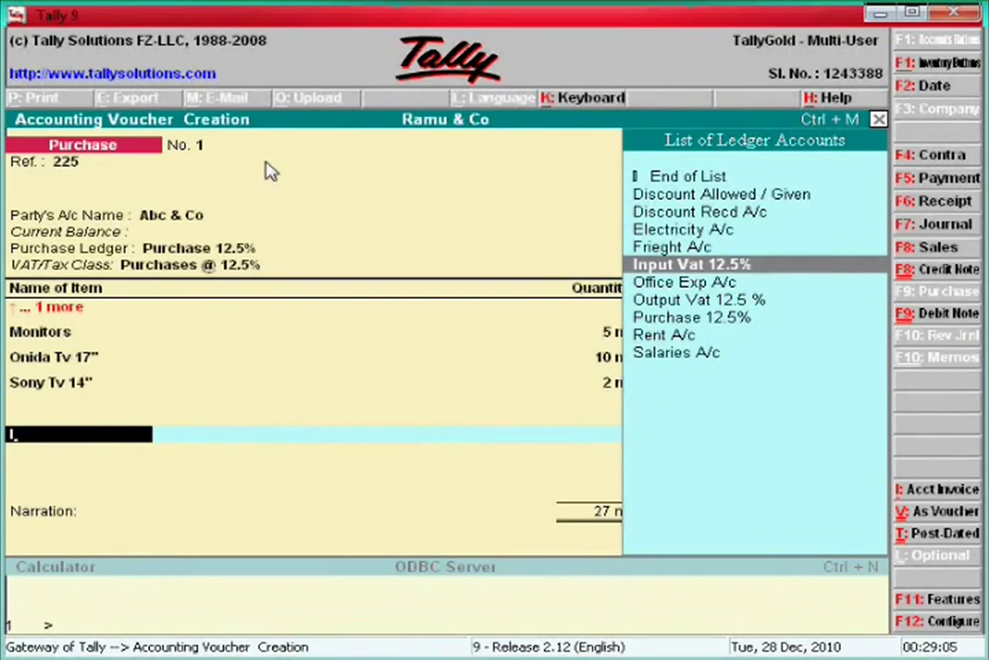
key("Return")
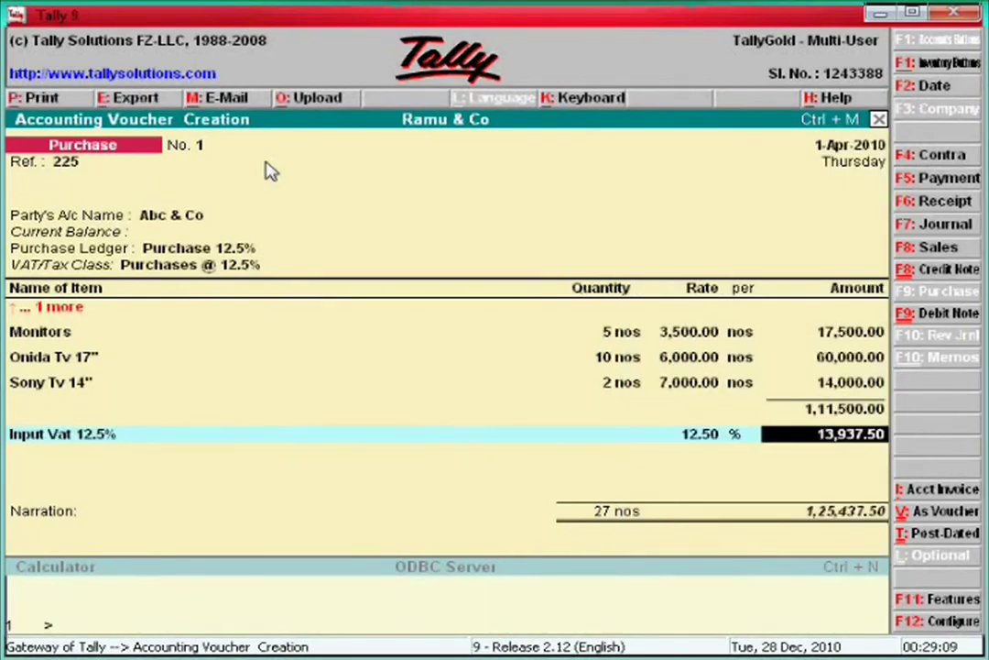
key("Return")
key("Return")
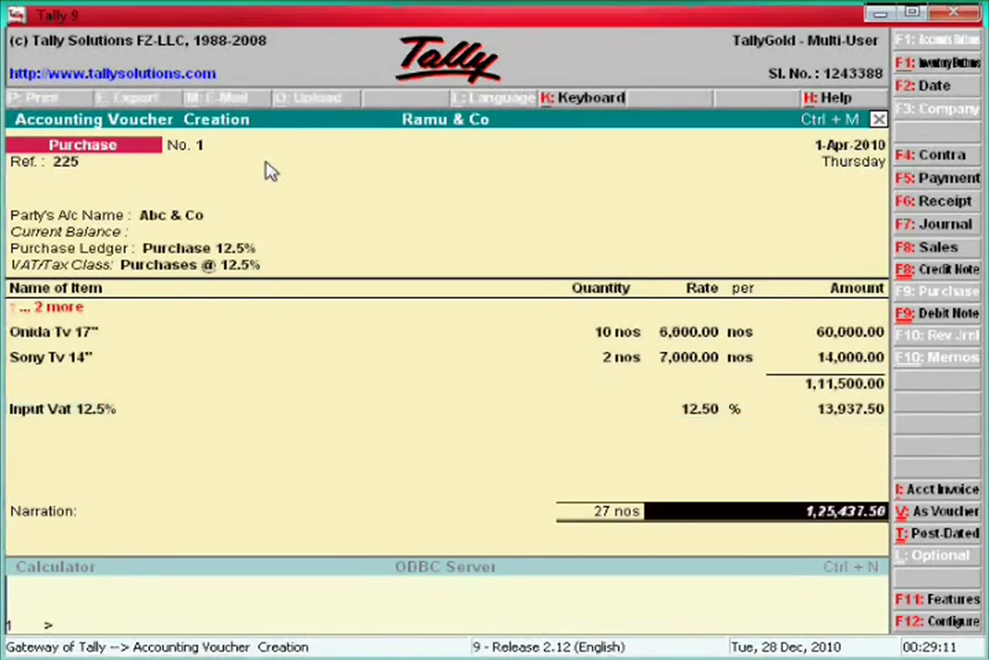
Enter the narration "Being purchase computer spare and tv from ABC & co" and save the purchase voucher
type("Be")
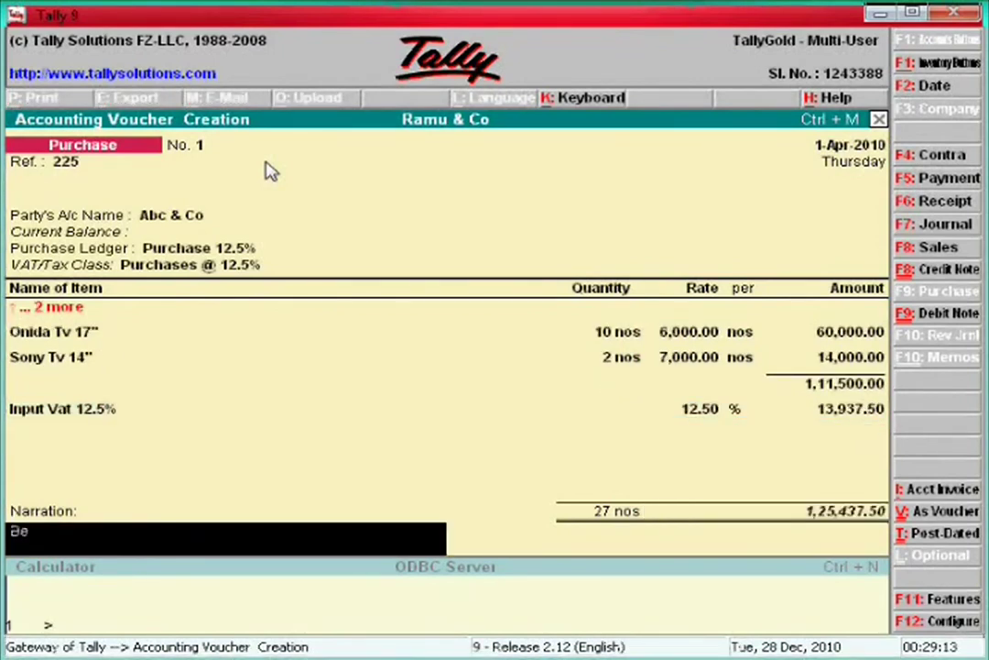
type("ing purch")
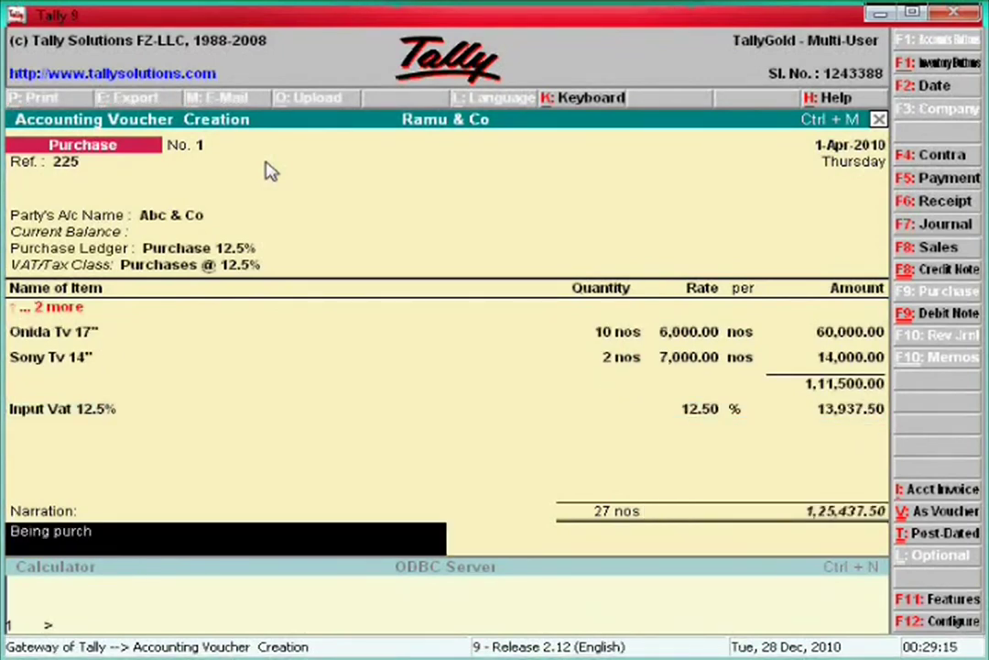
type("ase comp")
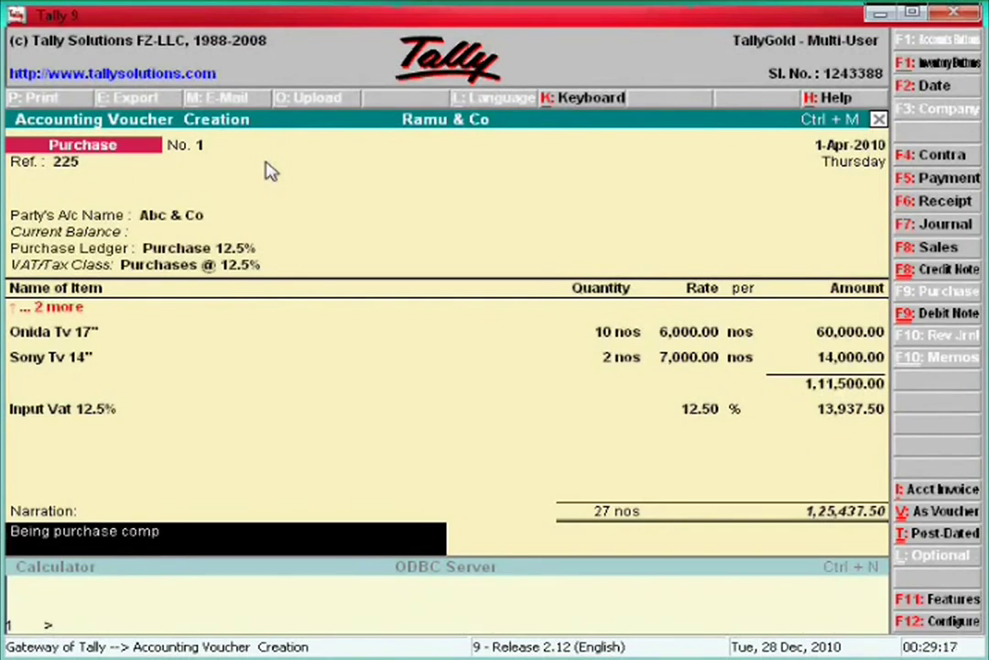
type("uter spar")
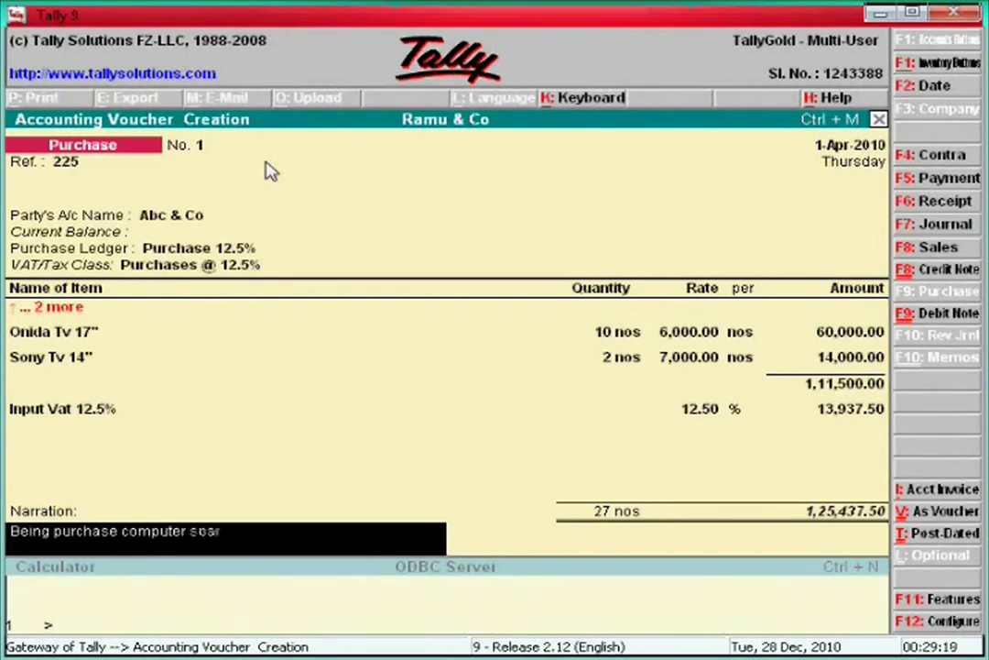
type("e and tv from")
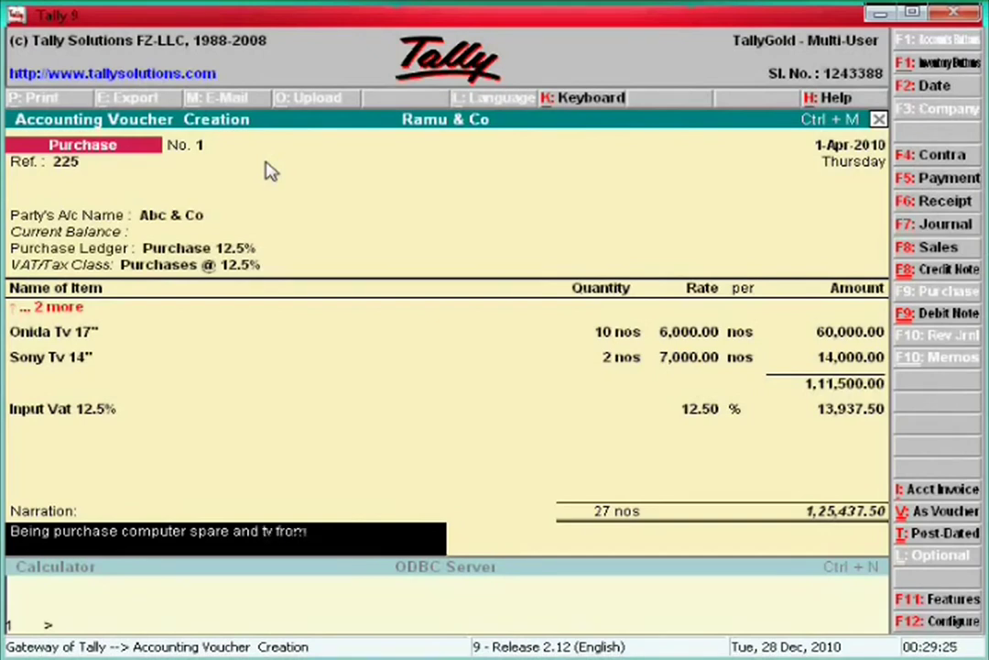
type(" ABC & co")
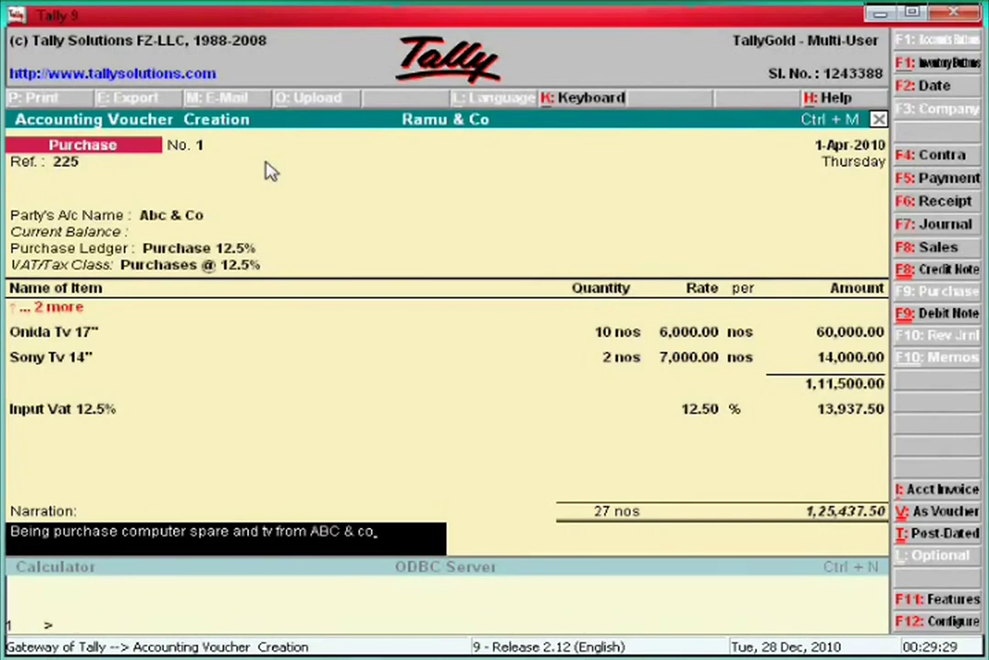
key("Return")
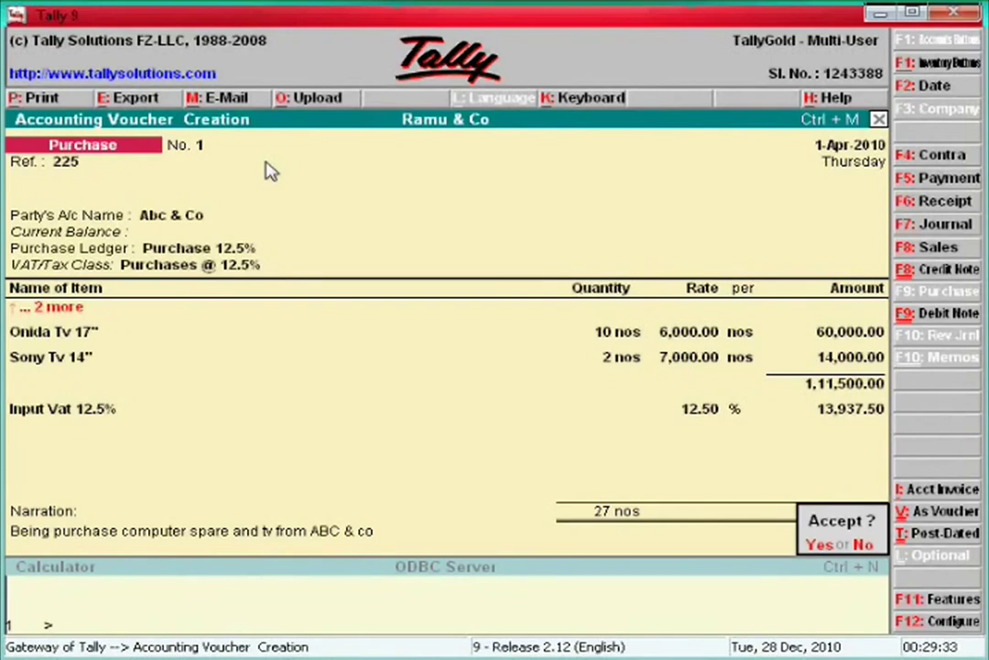
key("y")
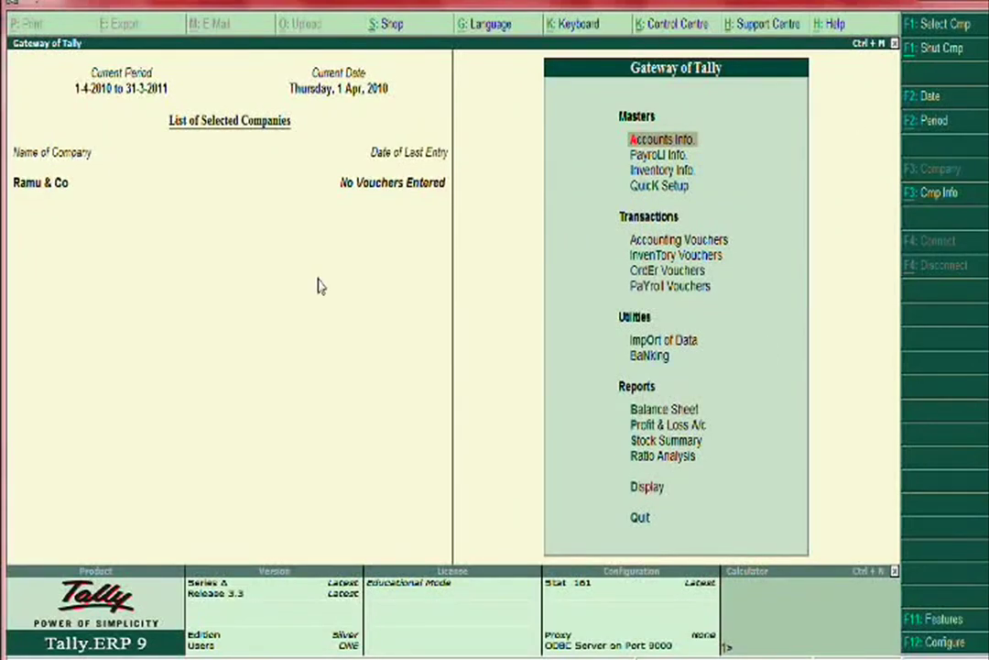
Review the sales invoice and the payment proforma cheque to A B C & Co in the other windows, and return to Tally.ERP 9
key("alt+Tab")
key("alt+Tab")
key("alt+Tab")
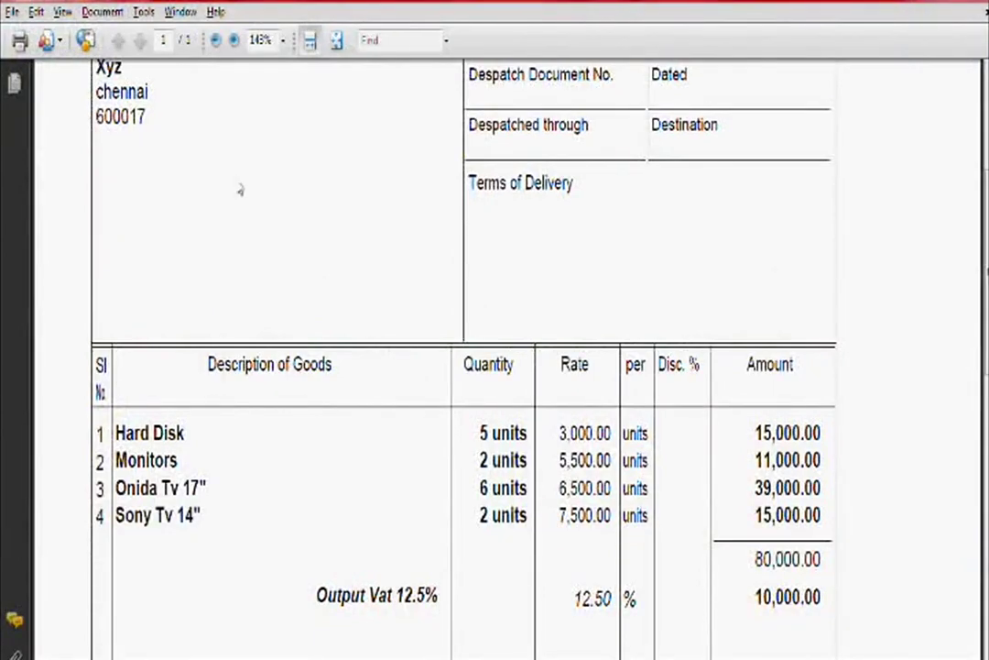
key("alt+Tab")
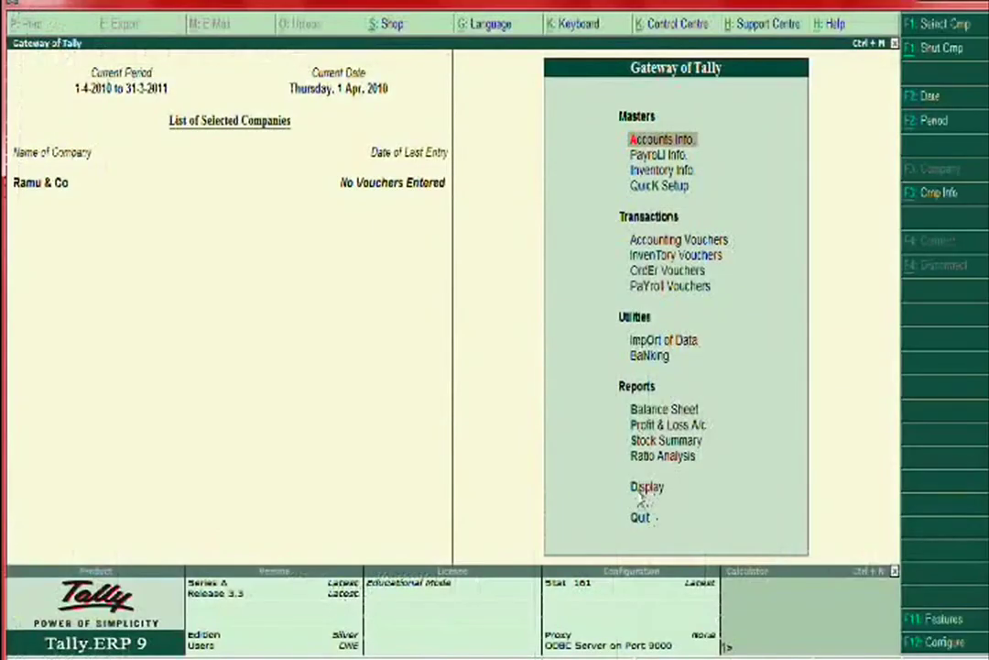
key("alt+Tab")
key("alt+Tab")
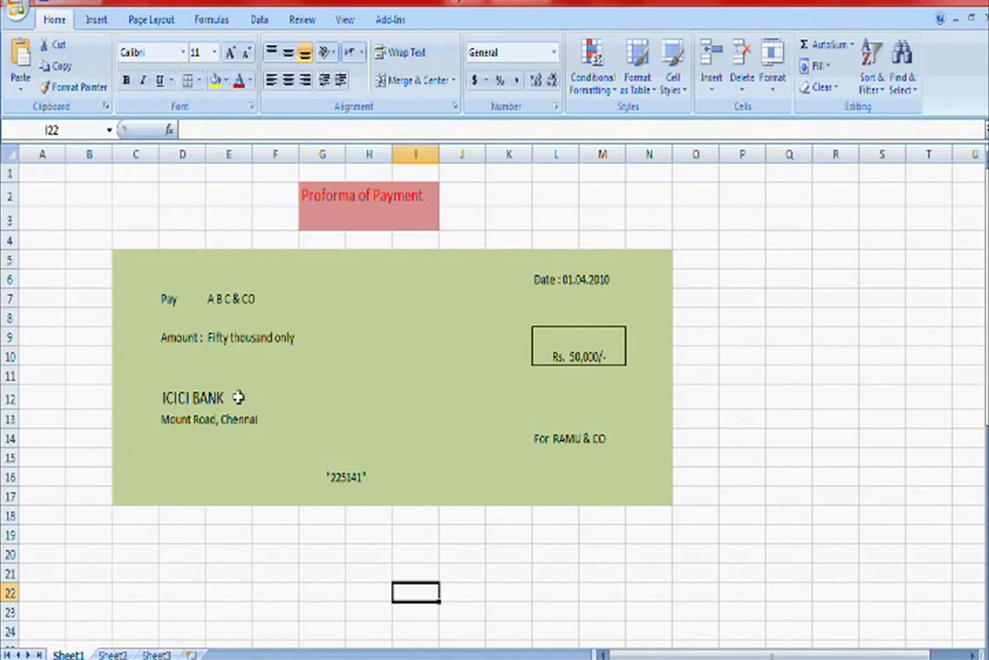
key("alt+Tab")
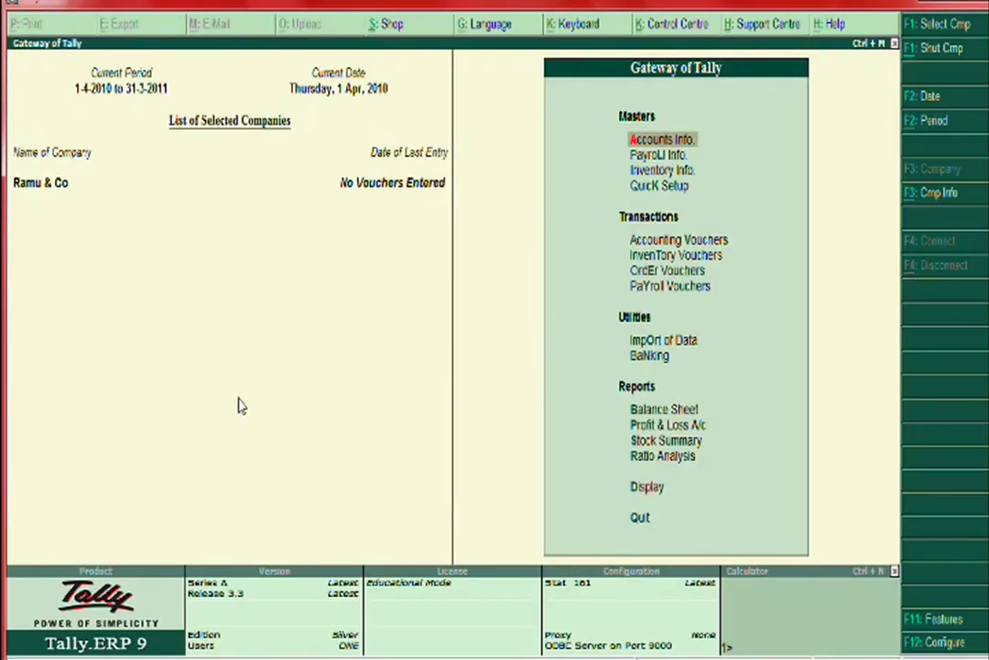
Create a new single ledger named Icici Bank under Bank Accounts, keeping the default ledger options
key("Return")
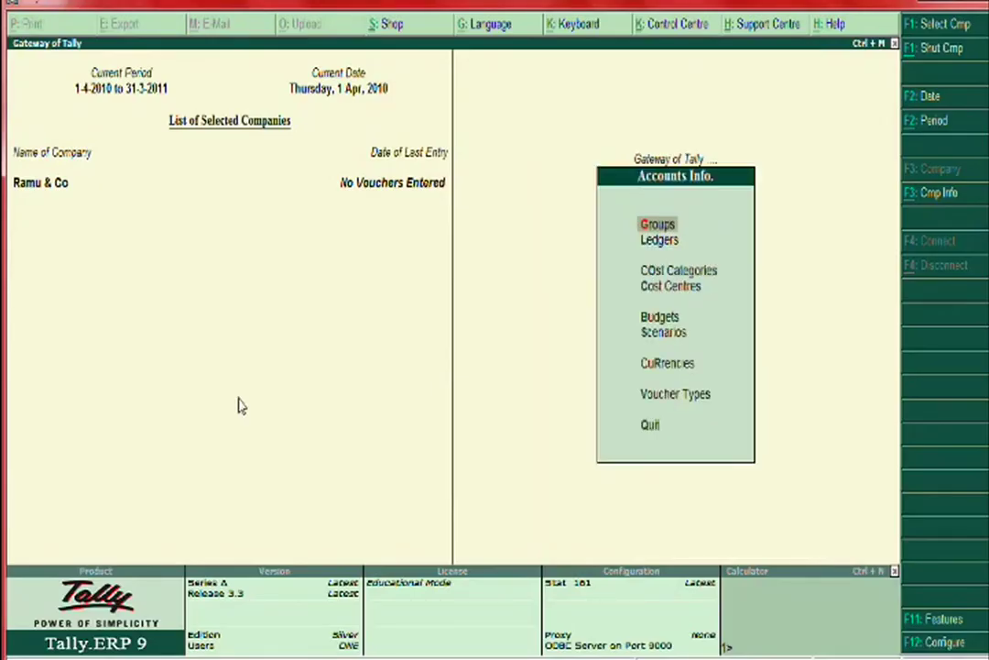
key("l")
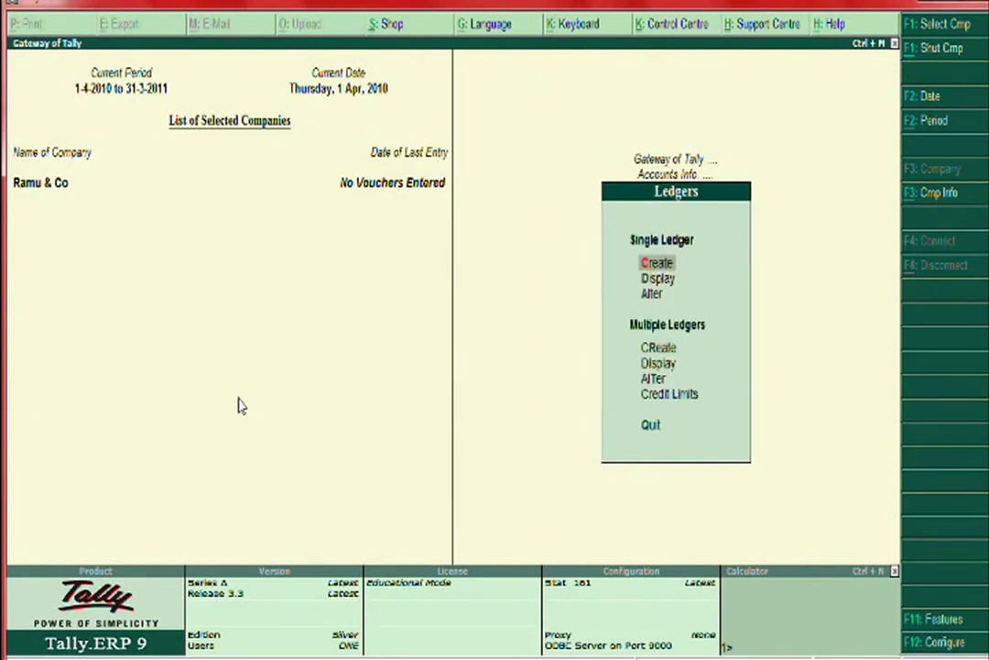
type("cIc")
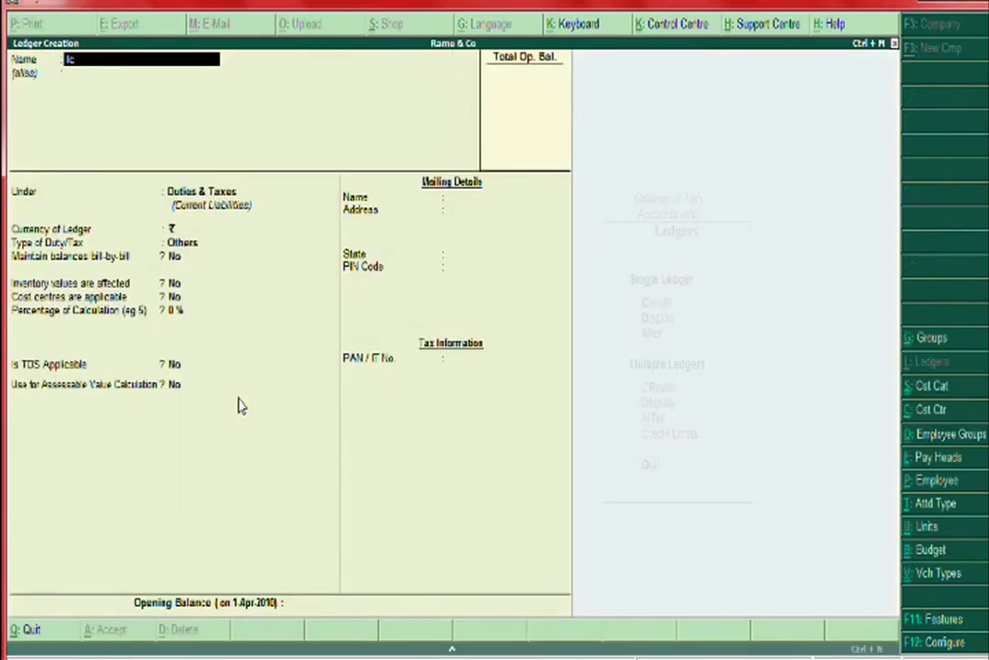
type("ici Bank")
key("Return")
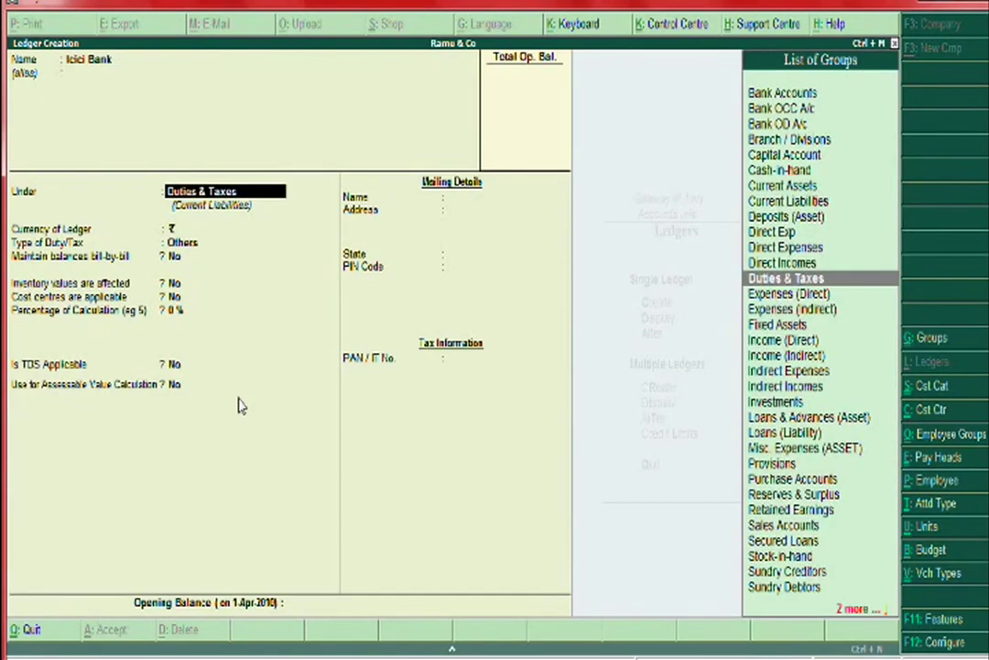
type("Bank")
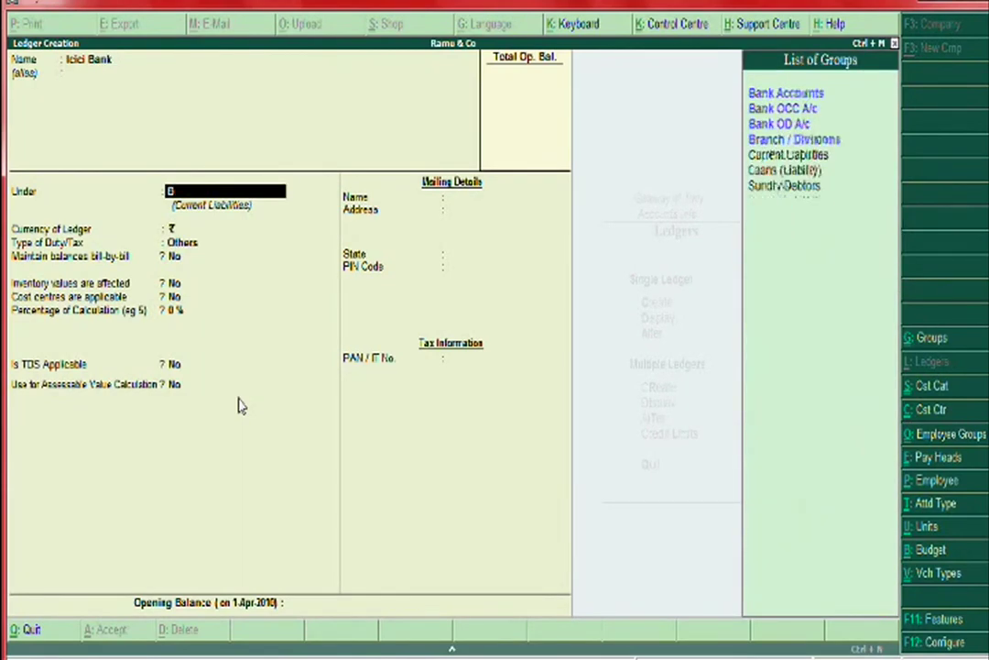
key("Return")
key("Return")
key("Return")
key("Return")
key("Return")
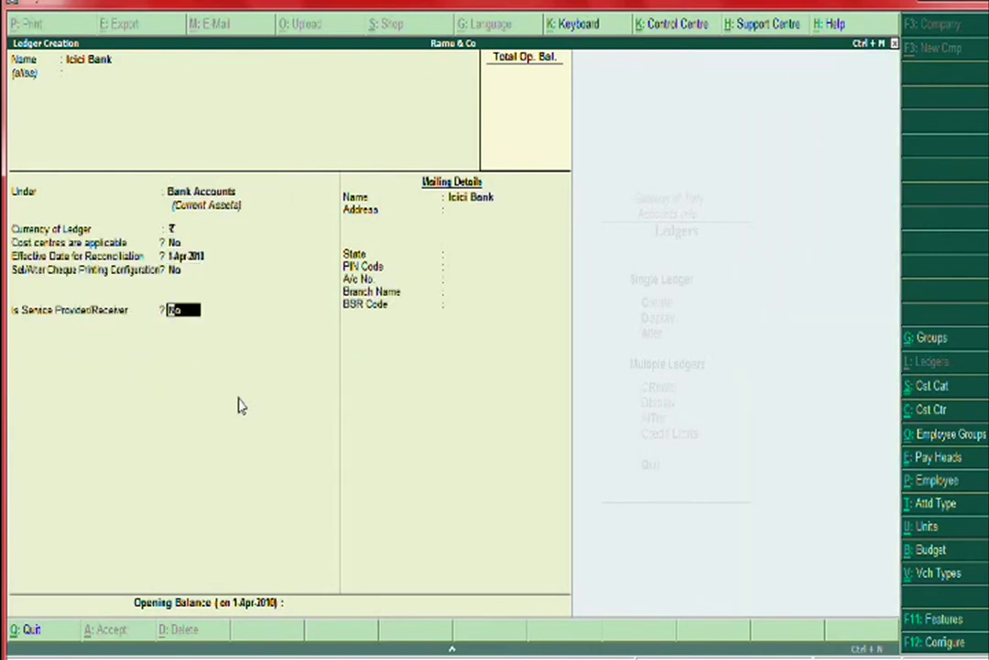
Keep the default mailing name and set the state of the Icici Bank ledger to Tamil Nadu
key("Return")
key("Return")
key("Return")
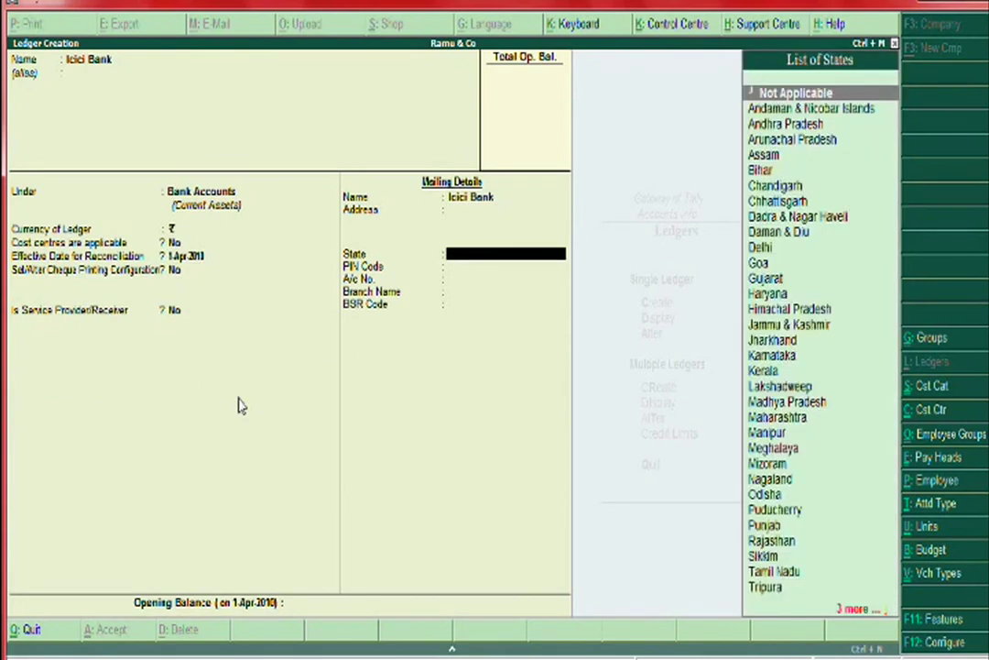
type("ta")
key("Return")
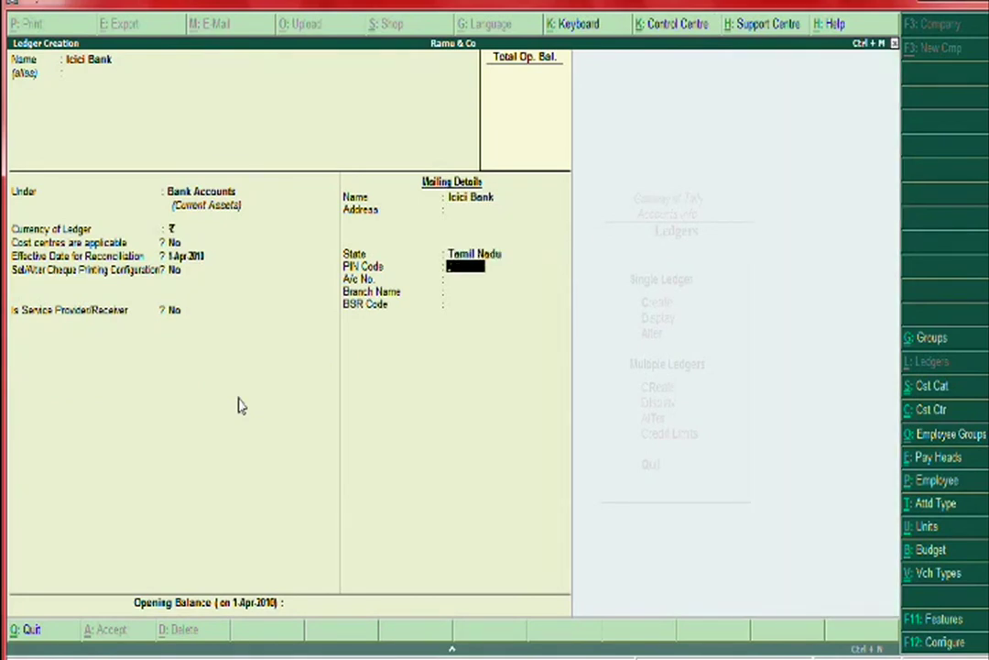
Return to the mailing address and fill in the bank's two-line address as given on the payment proforma
key("Up")
key("Up")
key("Up")
key("Return")
key("alt+Tab")
key("alt+Tab")
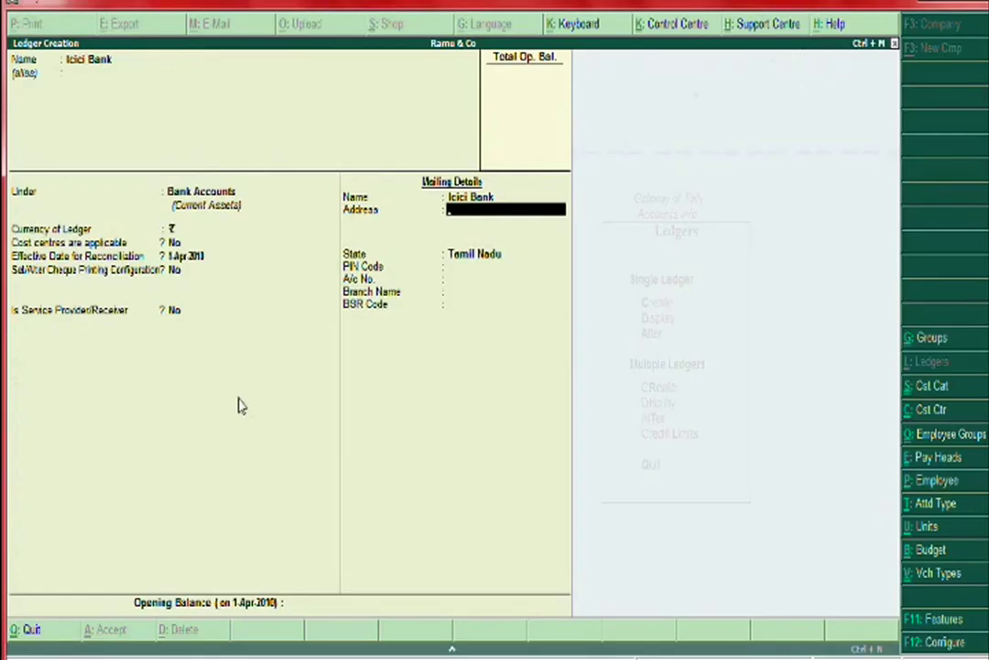
type("M")
type("t r")
key("BackSpace")
type("Road")
key("Return")
type("Chennai")
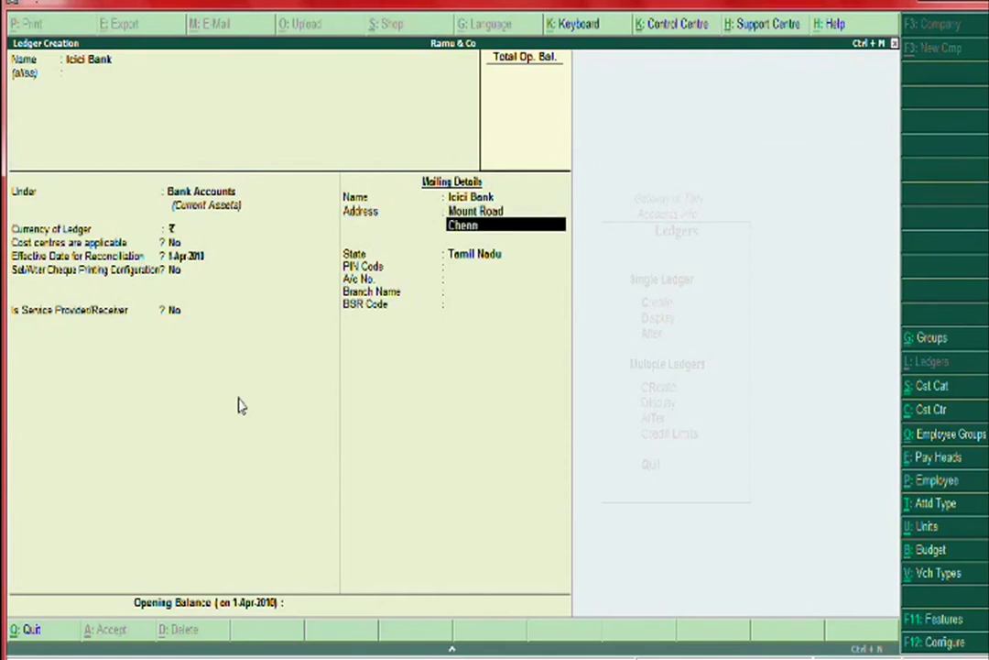
Leave the PIN code, account and branch details and opening balance blank, and save the Icici Bank ledger
key("Return")
key("Return")
key("Return")
key("Return")
key("Return")
key("Return")
key("Return")
key("Return")
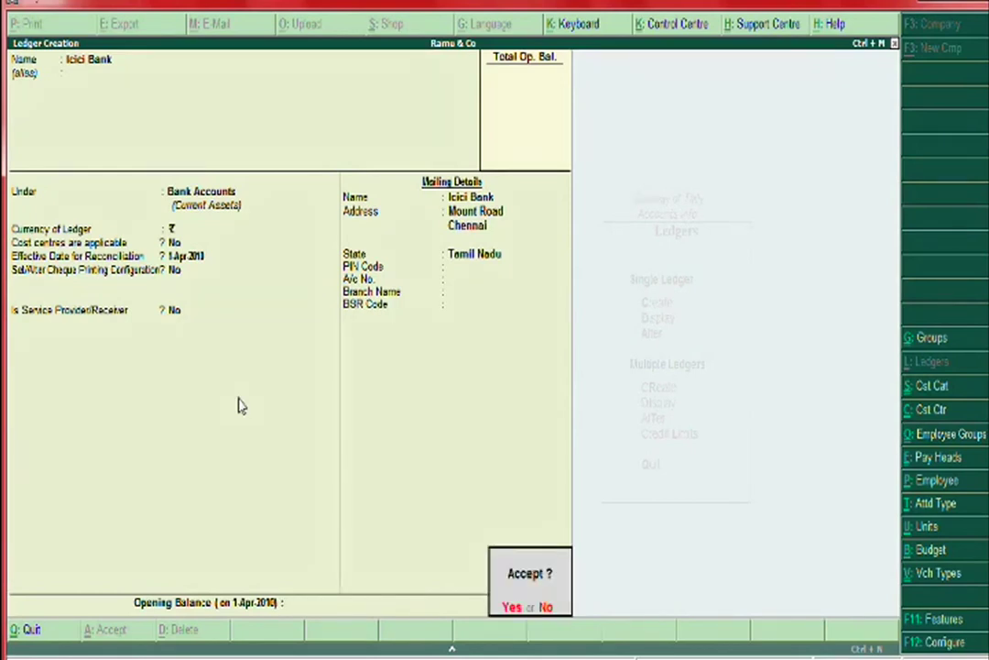
key("Return")
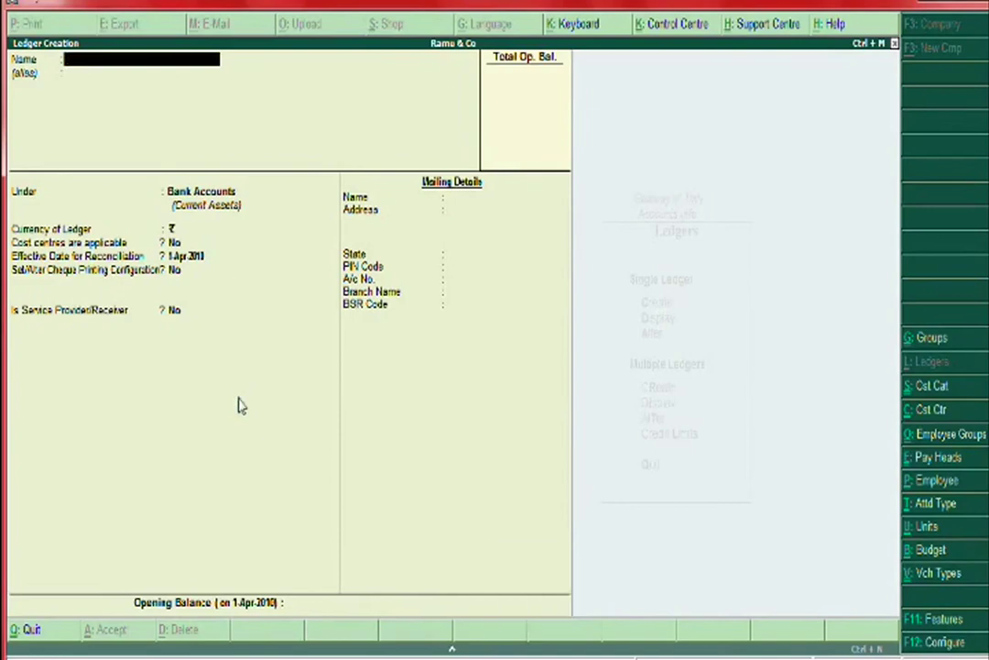
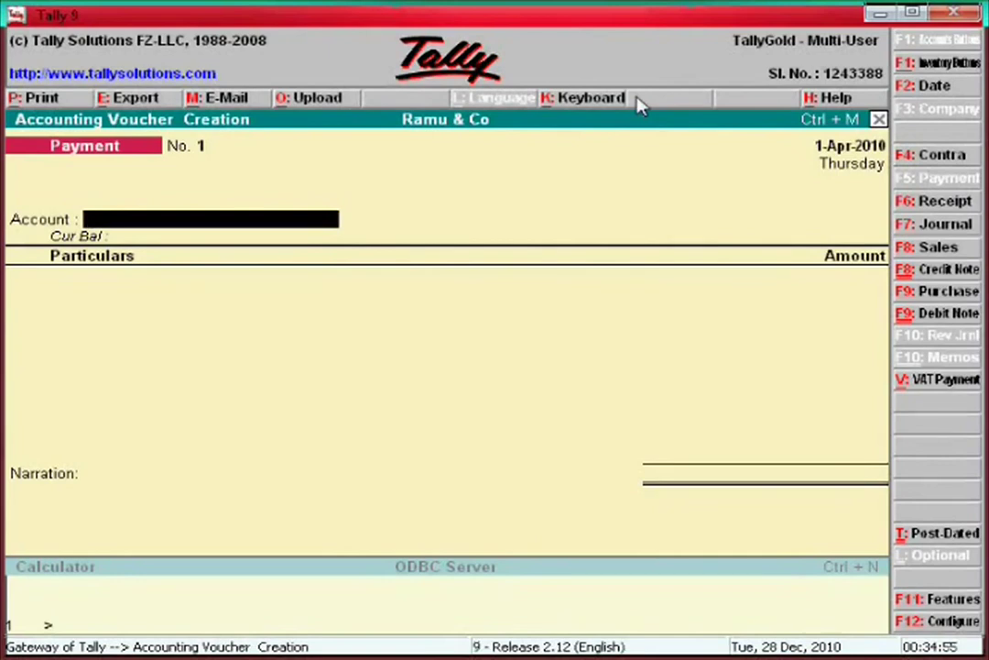
Leave the blank payment voucher in Tally 9 and start a new single ledger named Icici Bank without an alias
key("Escape")
key("Return")
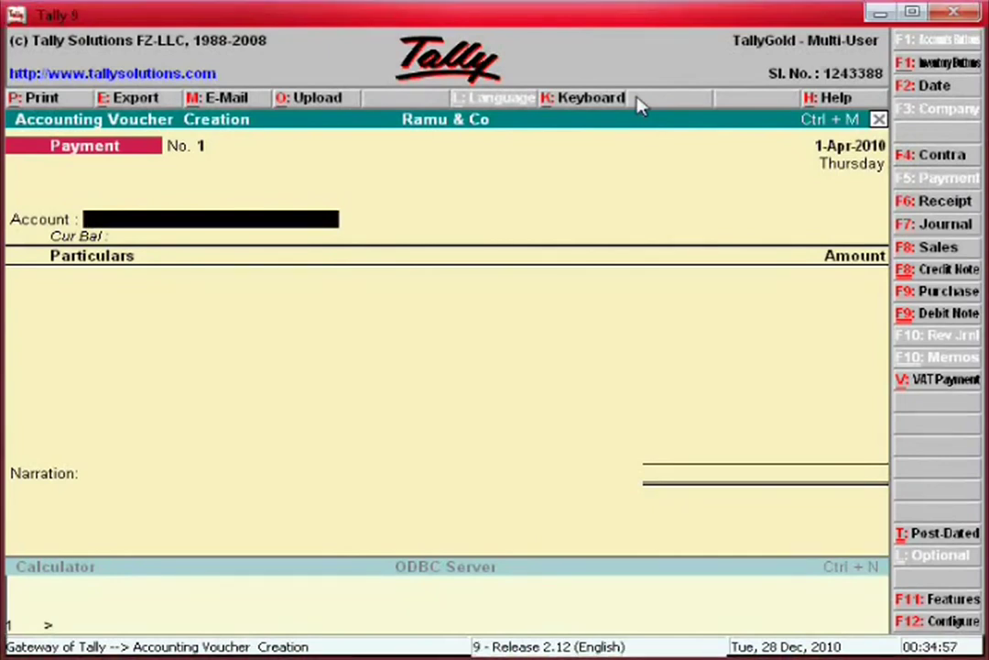
key("Escape")
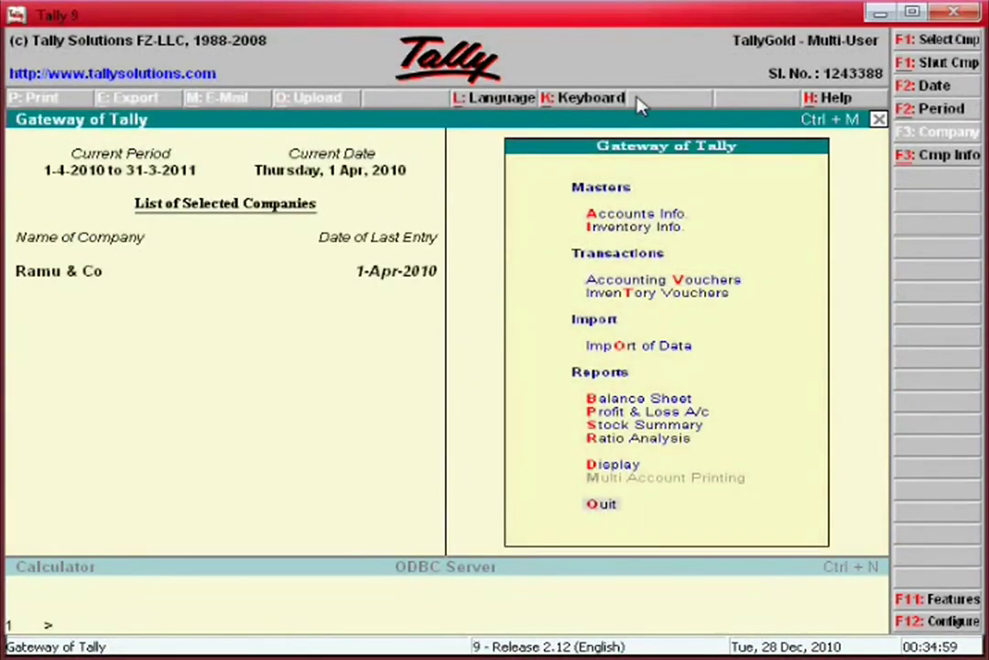
key("Down")
key("Return")
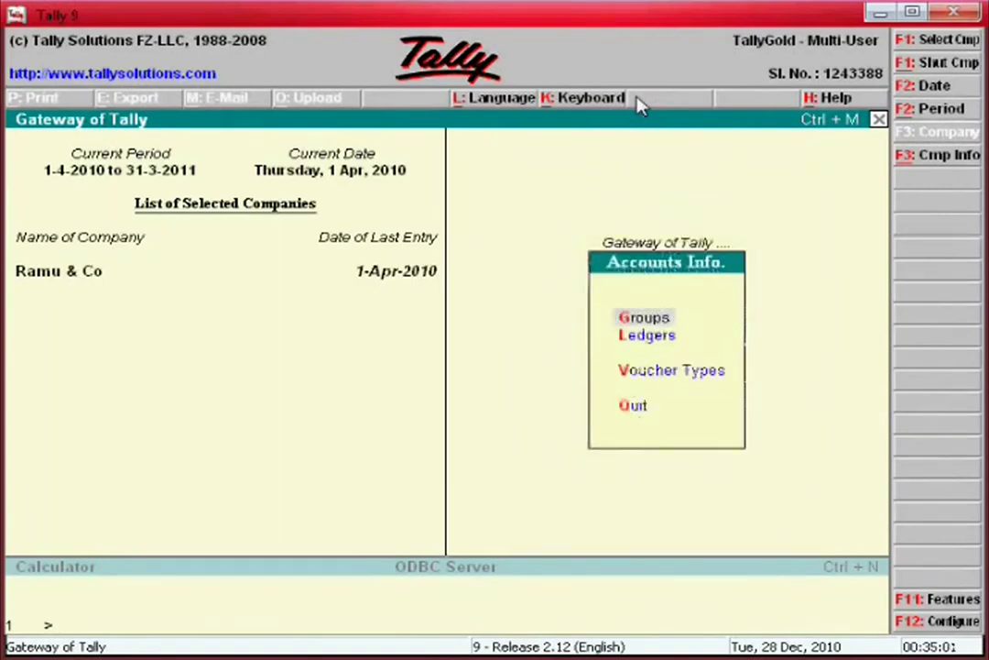
key("l")
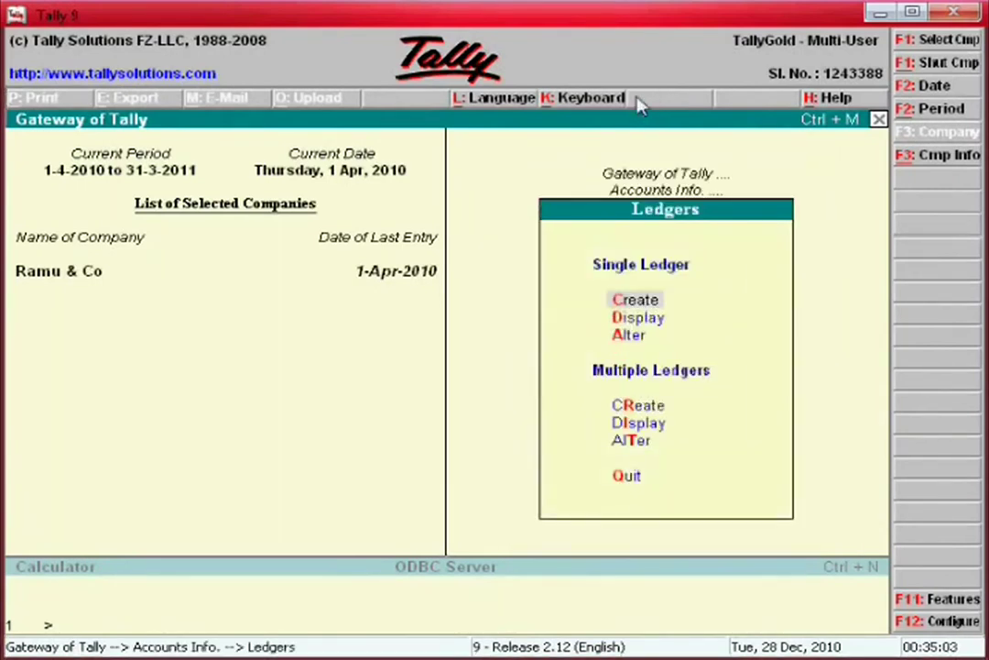
key("Return")
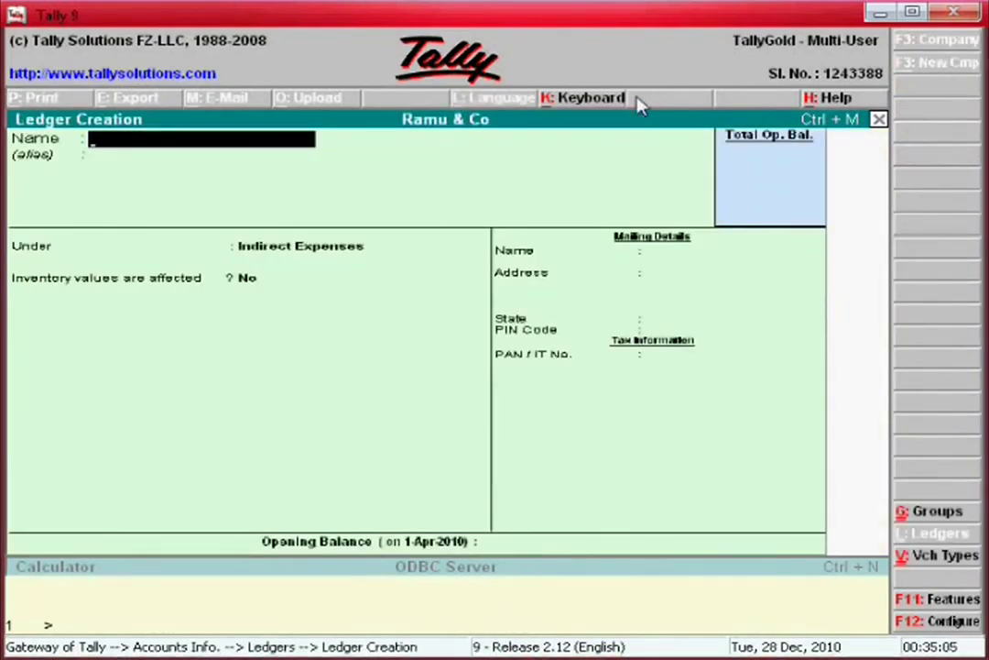
type("Icici Bank")
key("Return")
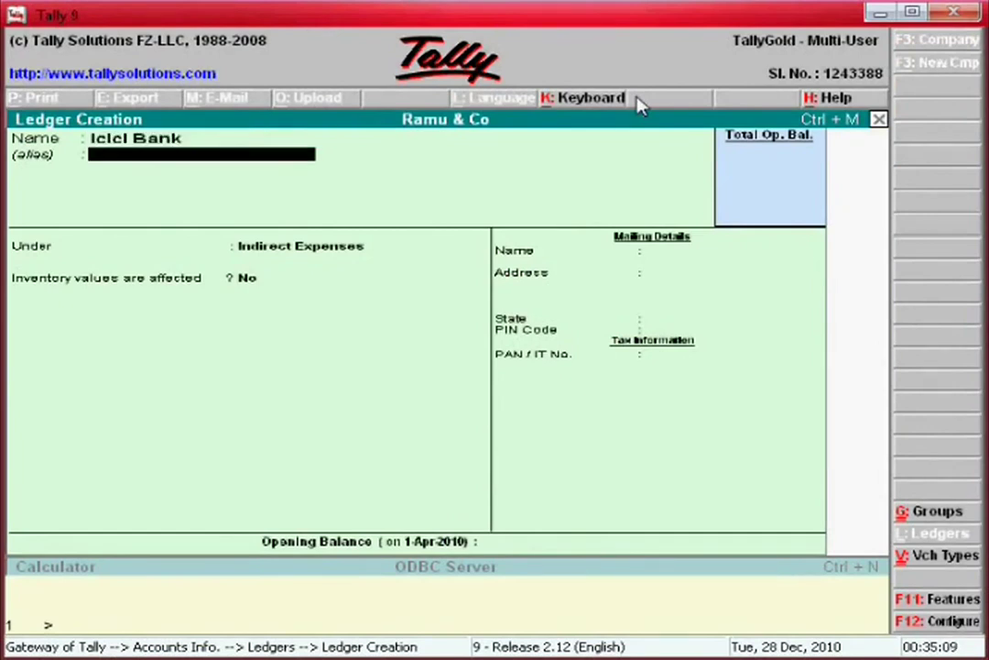
key("Return")
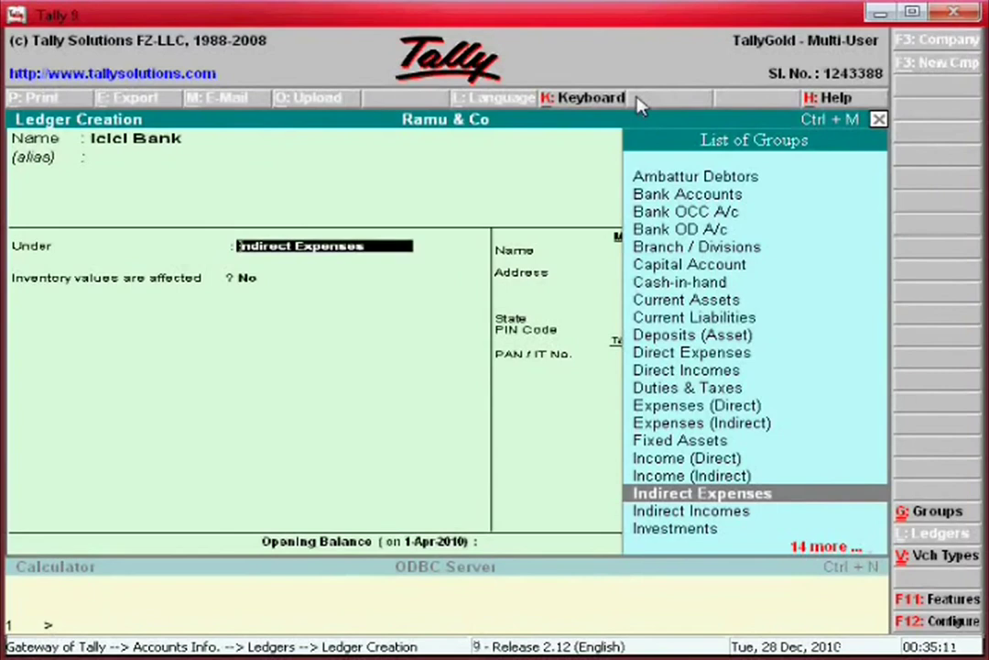
Place the Icici Bank ledger under Bank Accounts, keep its default reconciliation date, and leave the account number and address blank
type("Bank Accounts")
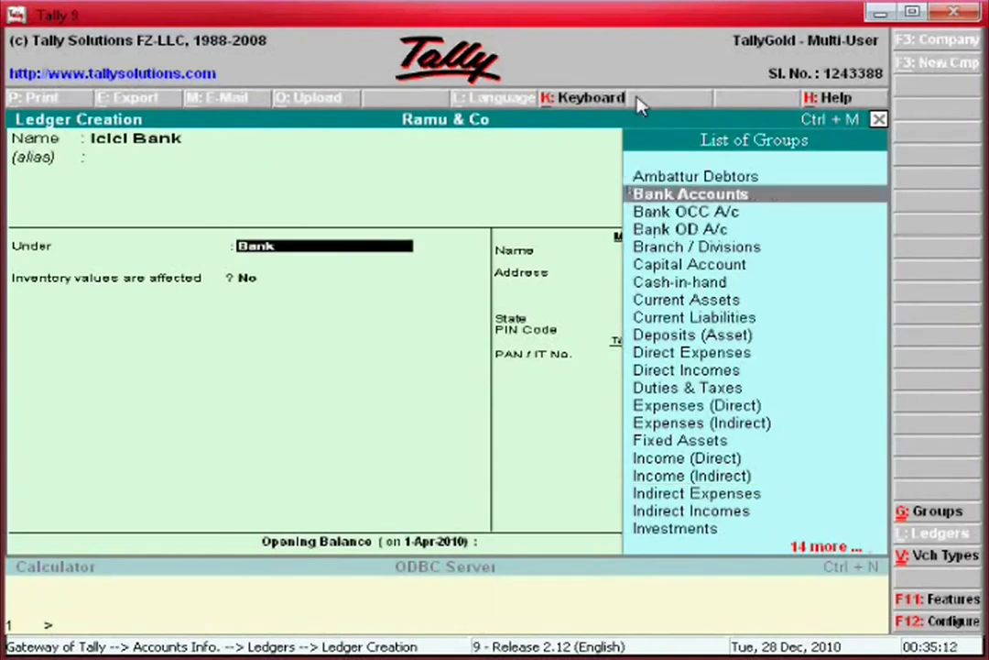
key("Return")
key("Return")
key("Return")
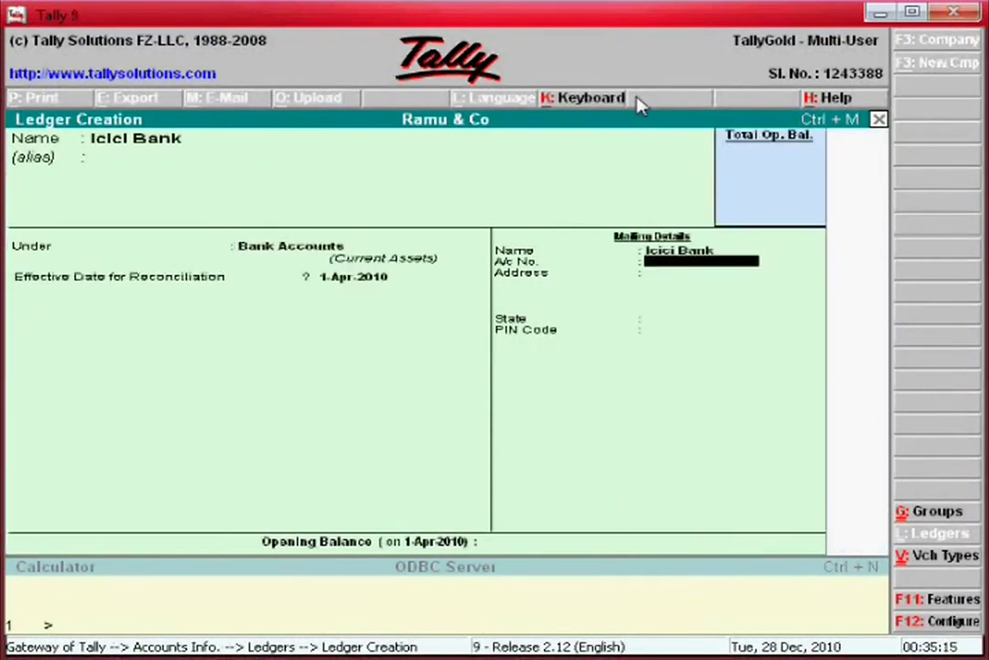
key("Return")
key("Return")
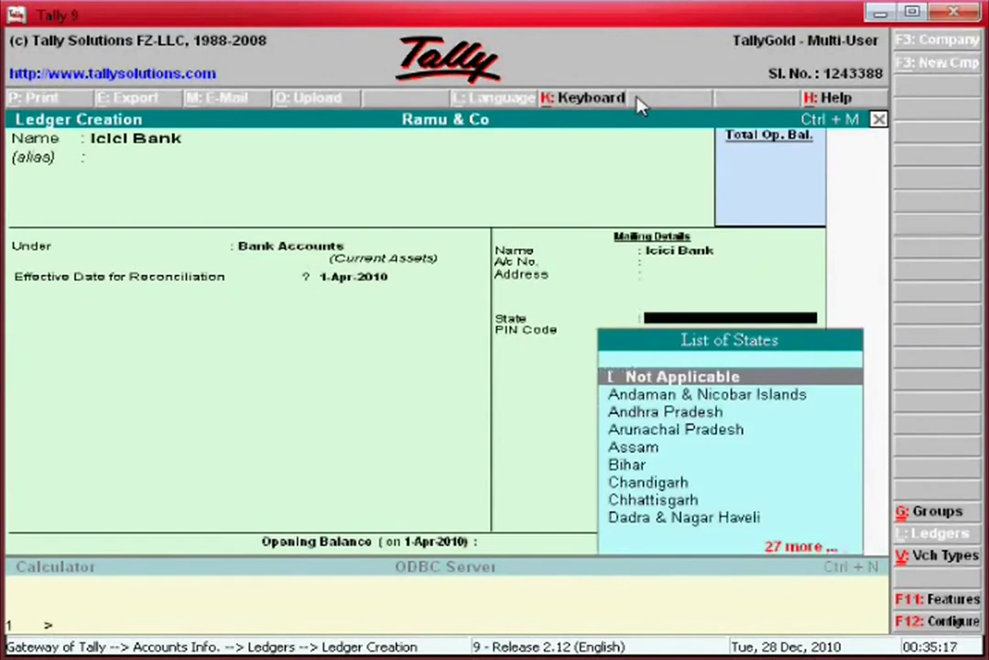
Set the Icici Bank ledger's state to Tamil Nadu, leave the PIN code and opening balance blank, and save the ledger
type("Ta")
key("Return")
key("Return")
key("Return")
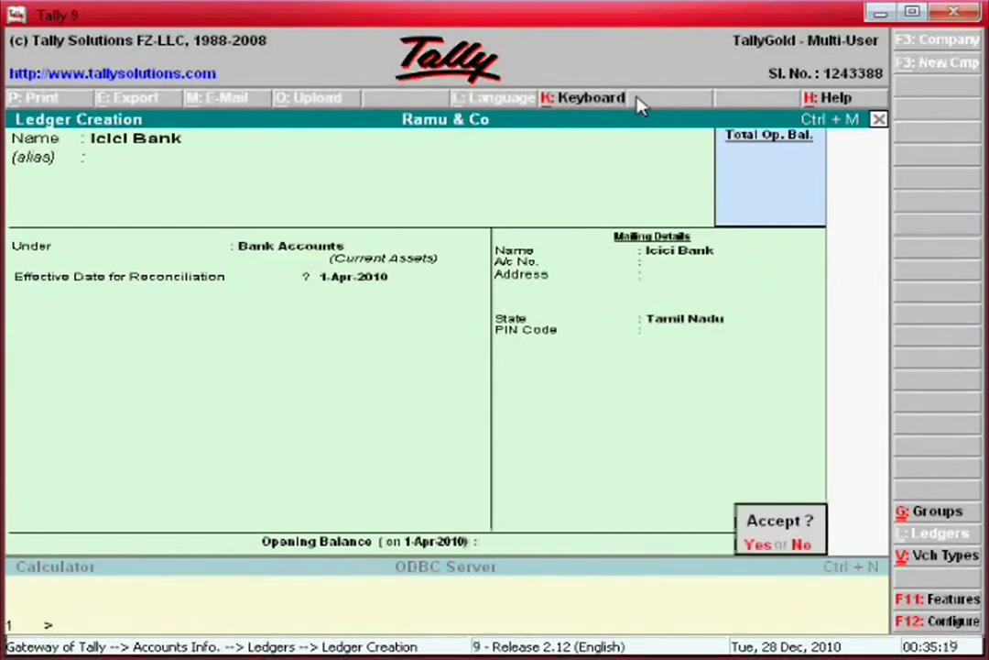
key("Return")
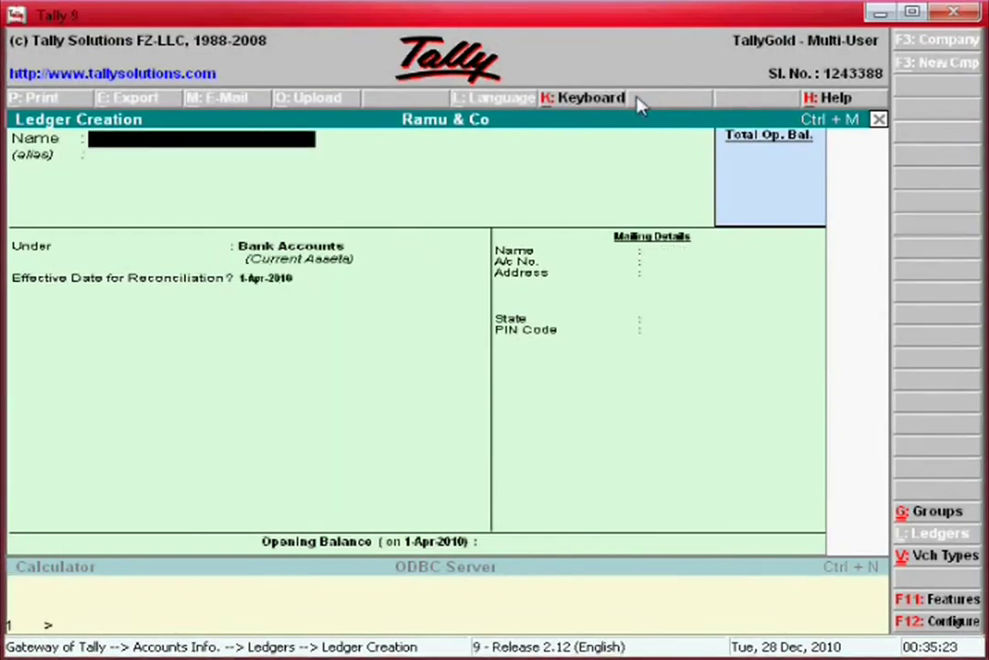
Leave ledger creation, open a new payment voucher, and choose Icici Bank as the paying account
key("Escape")
key("Return")
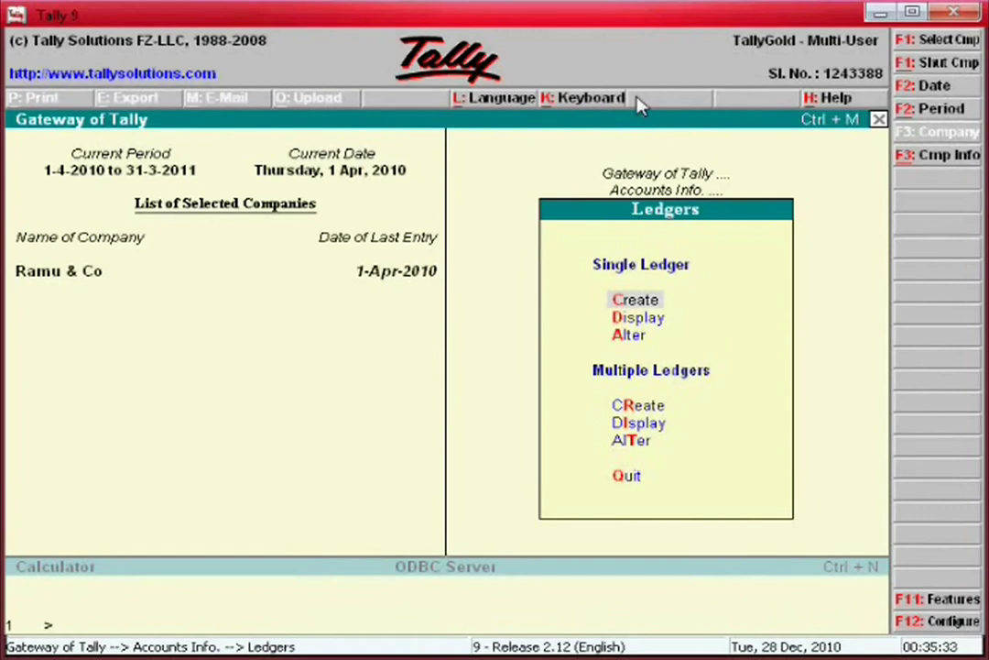
key("Escape")
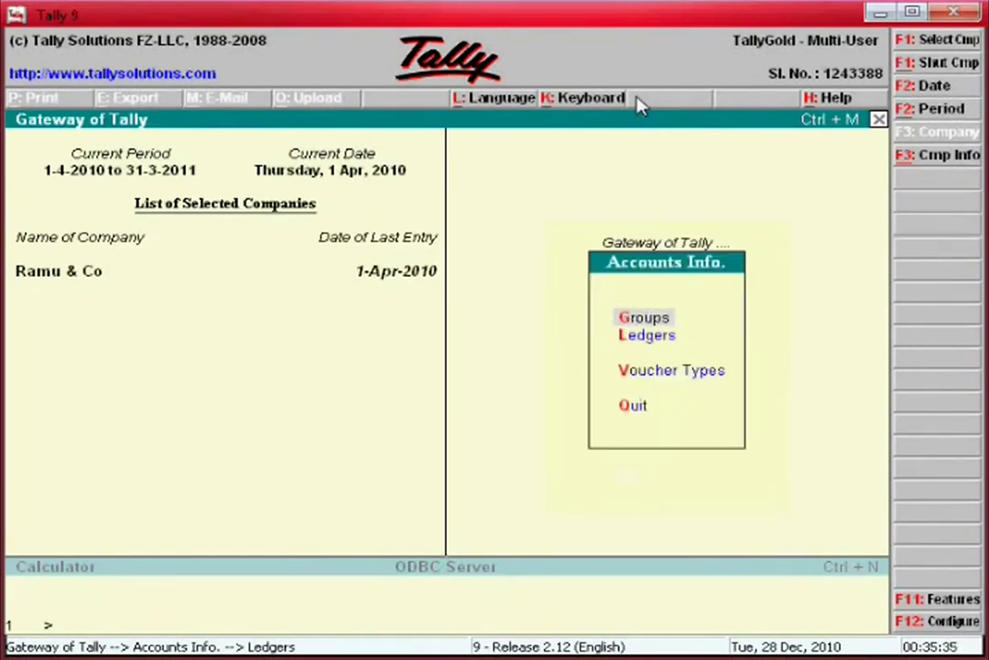
key("Escape")
key("Down")
key("Down")
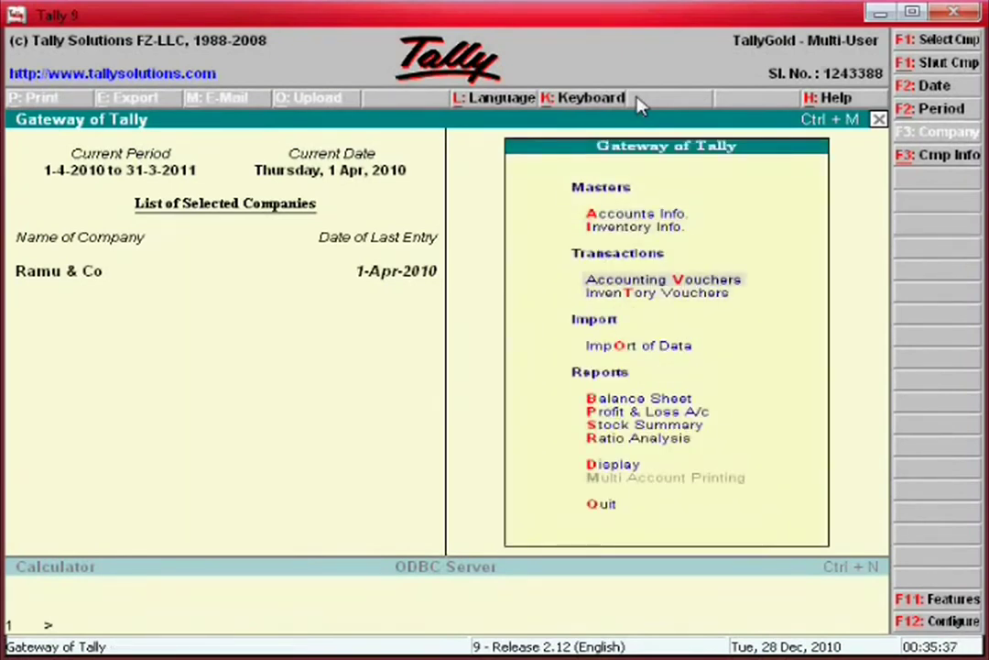
key("Return")
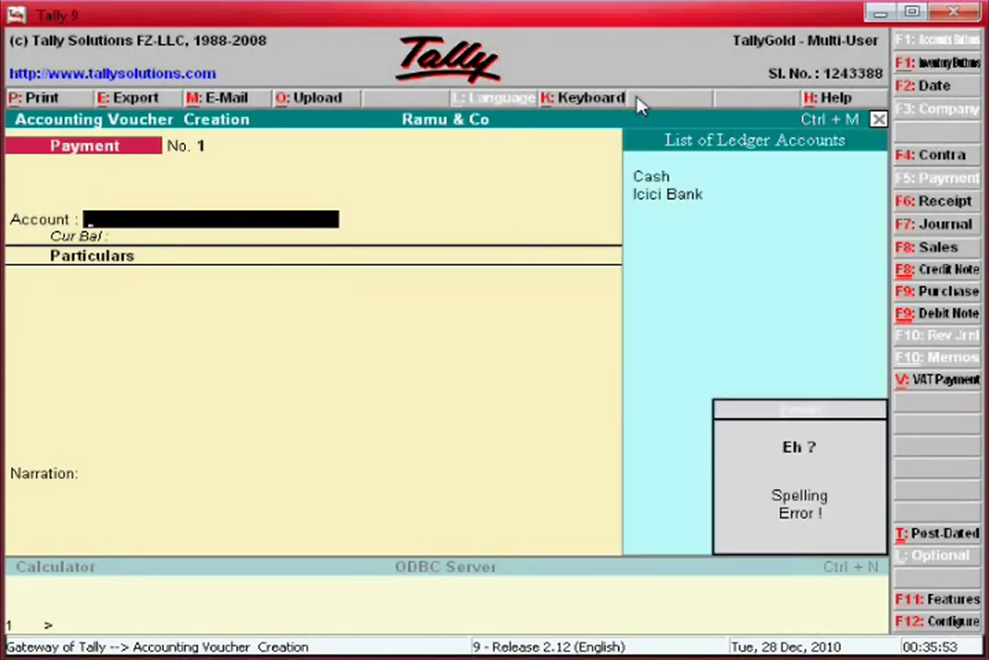
key("Down")
key("Return")
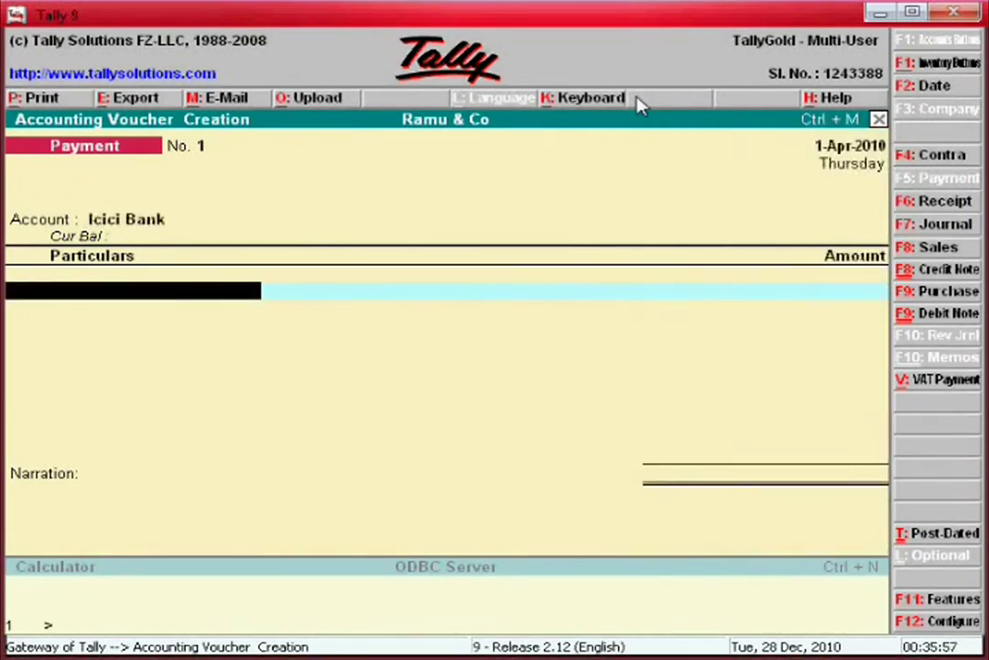
Enter Abc & Co as the payee ledger with an amount of 50,000
type("Ab")
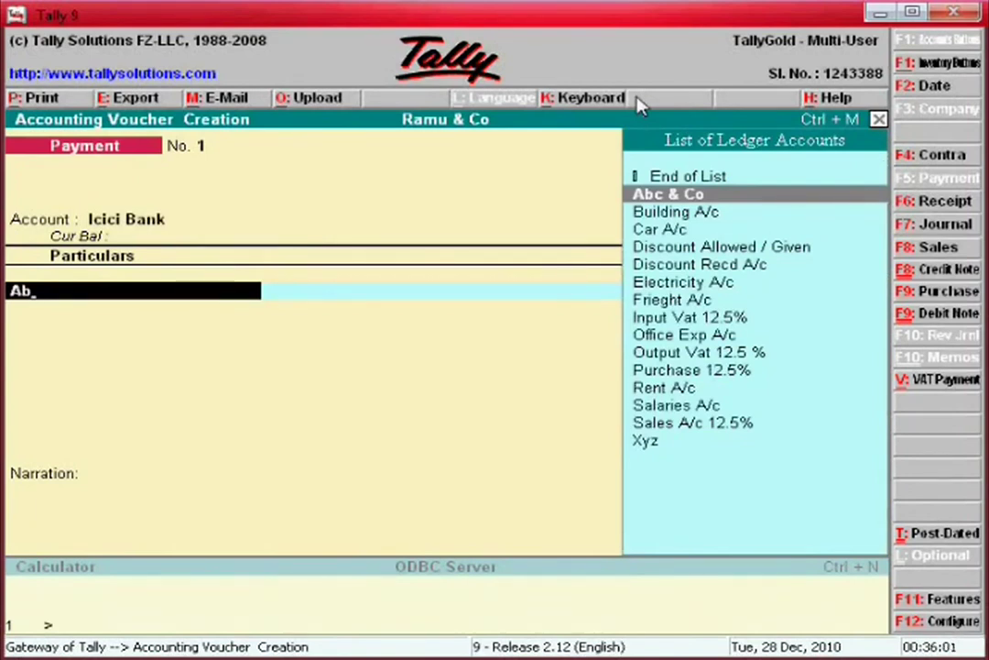
key("Return")
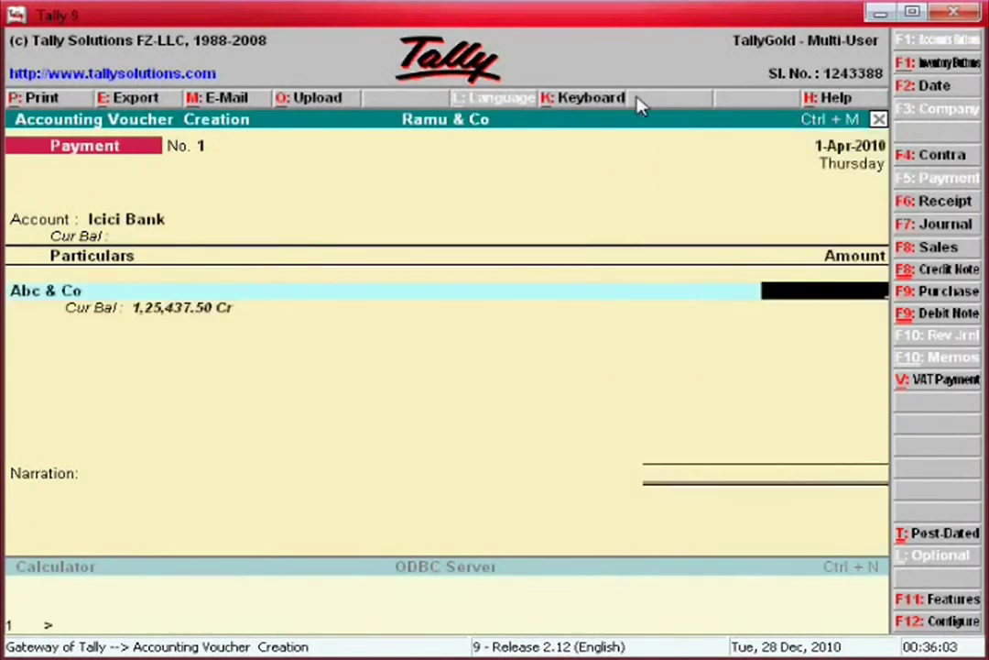
type("50,000")
key("Return")
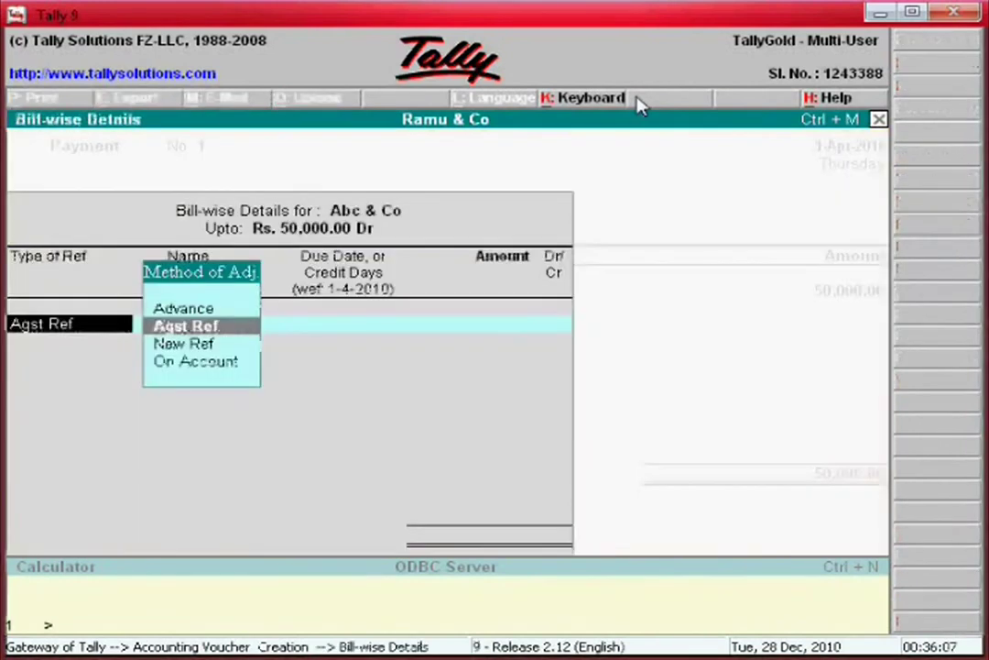
Allocate the full 50,000 payment to Abc & Co's pending bill 225 using the Agst Ref method
key("Return")
key("Return")
key("BackSpace")
key("Return")
key("Return")
key("Return")
key("Return")
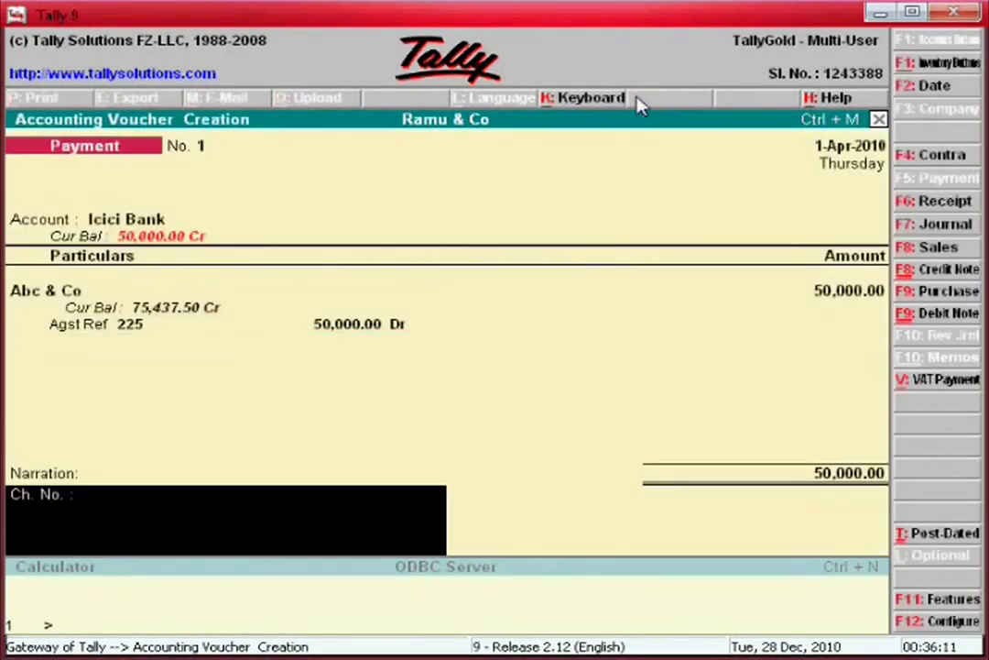
Add the narration "paid icici bank che" followed by the cheque number, and save the payment voucher
type("paid icici bank")
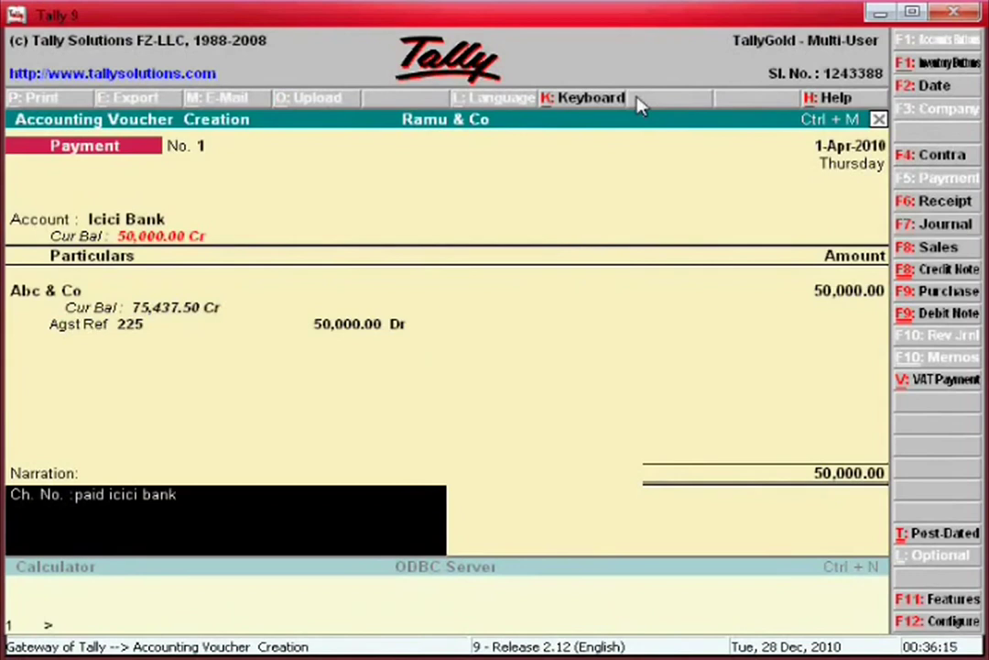
type(" che 225141")
key("Return")
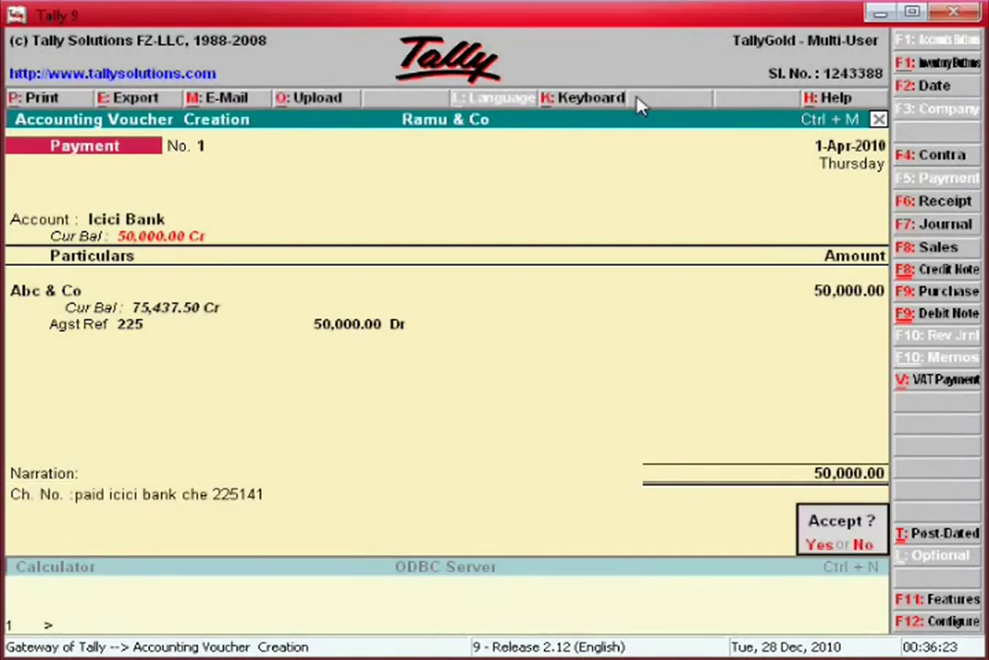
key("Return")
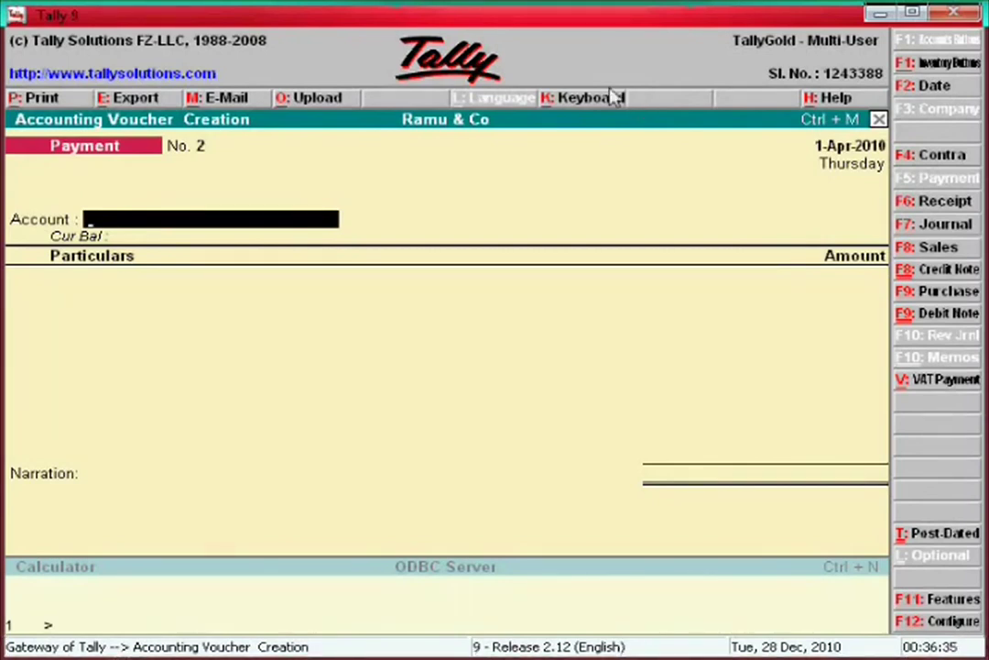
In the voucher configuration, set the option to use single entry mode for payment, receipt and contra vouchers to No
left_click(944, 624)
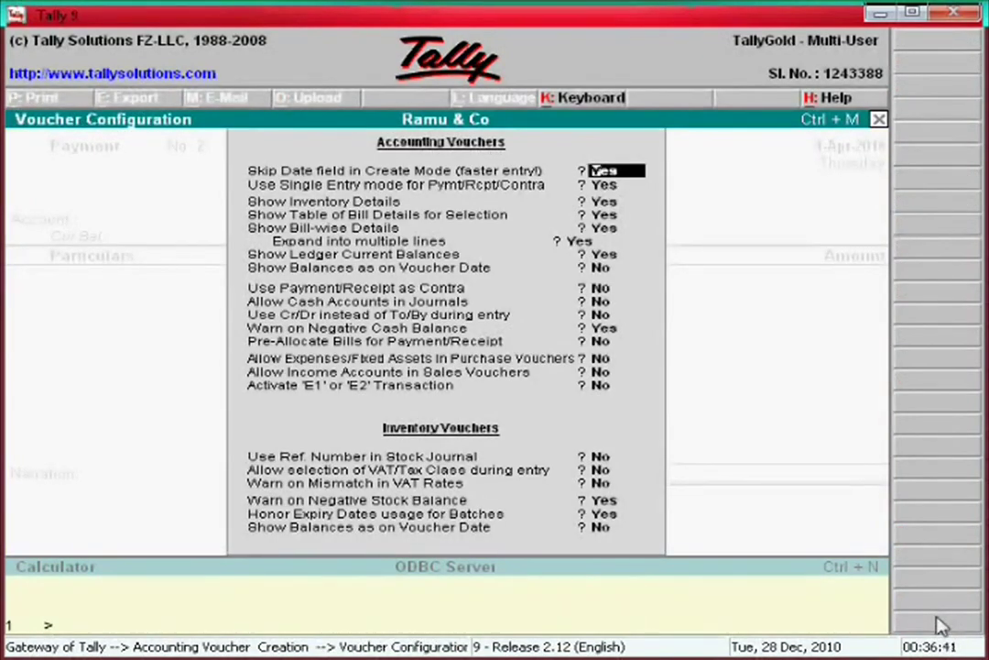
key("Return")
key("Return")
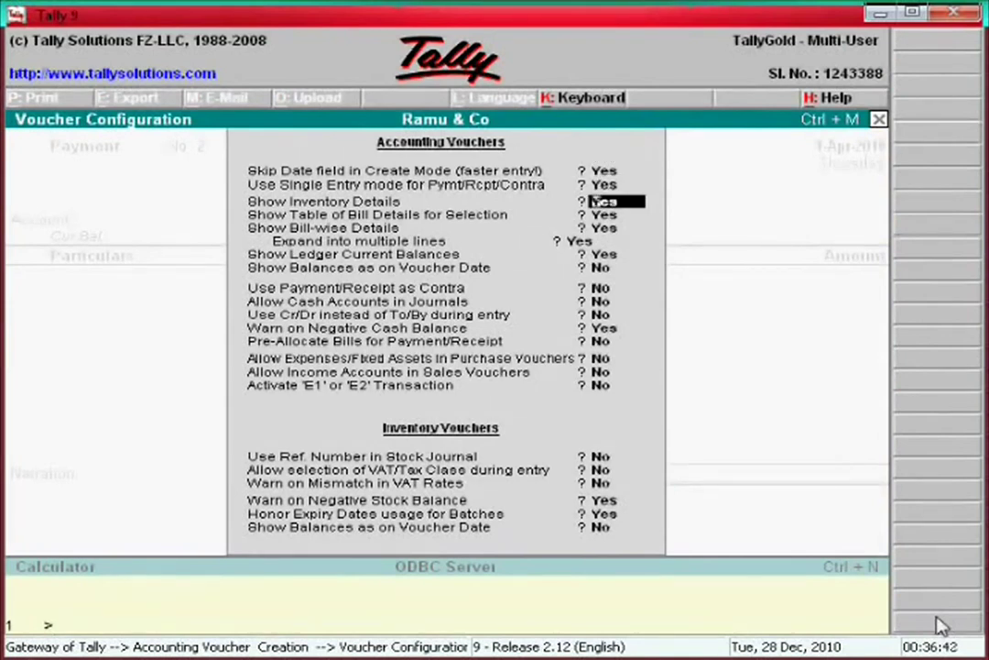
key("Up")
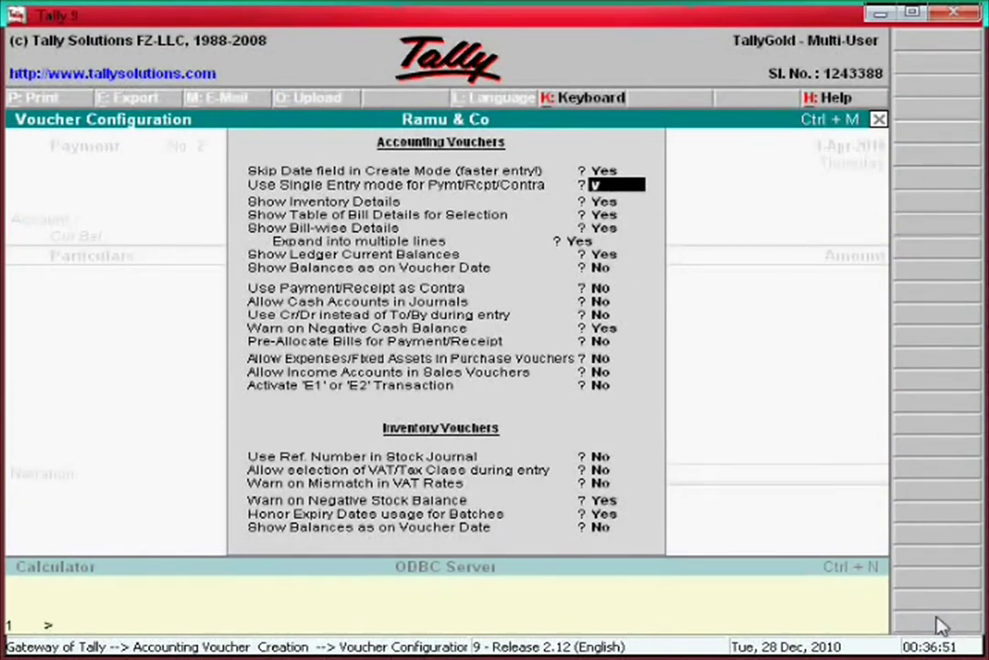
key("Down")
key("Down")
key("Down")
key("Down")
key("Down")
key("Up")
key("Up")
key("Up")
key("Up")
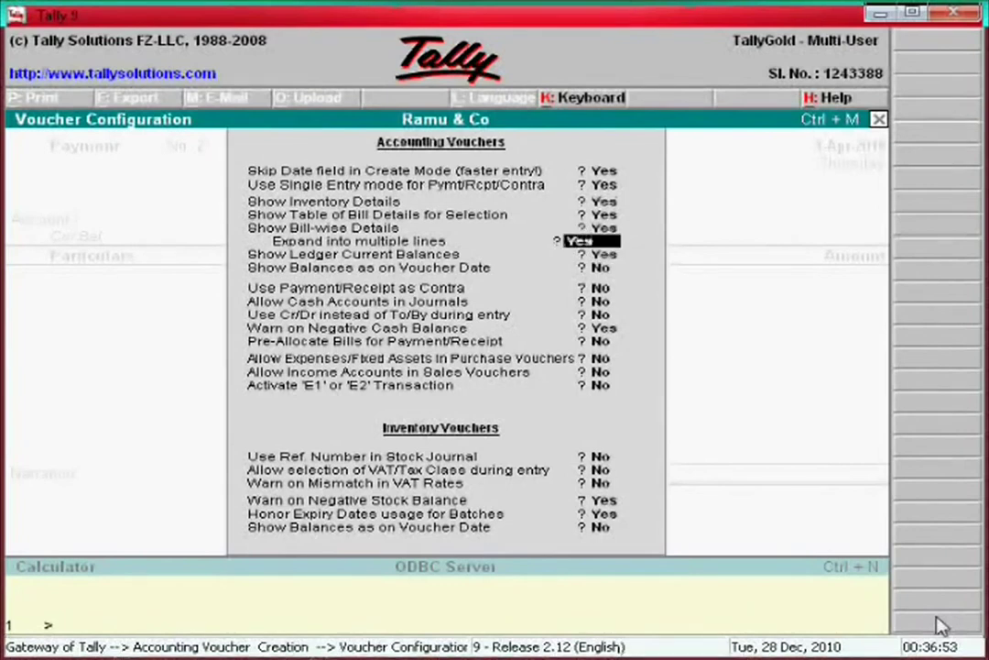
key("Up")
type("n")
key("Return")
Keep the remaining accounting and inventory voucher options as they are and save the voucher configuration
key("Down")
key("Down")
key("Down")
key("Down")
key("Down")
key("Down")
key("Down")
key("Down")
key("Down")
key("Down")
key("Down")
key("Down")
key("Down")
key("Down")
key("Down")
key("Down")
key("Down")
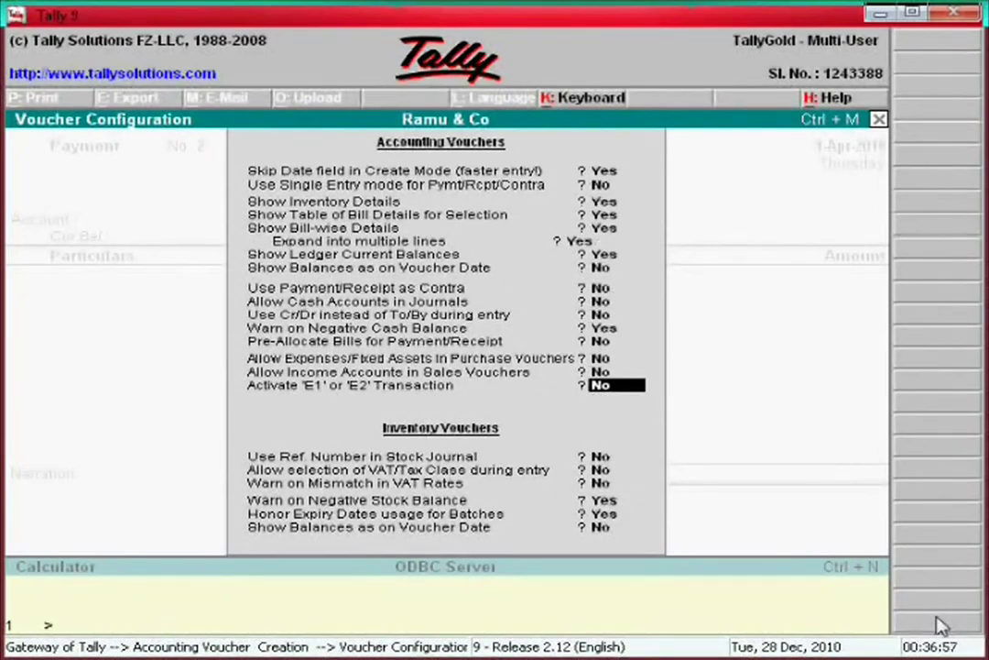
key("Down")
key("Down")
key("Return")
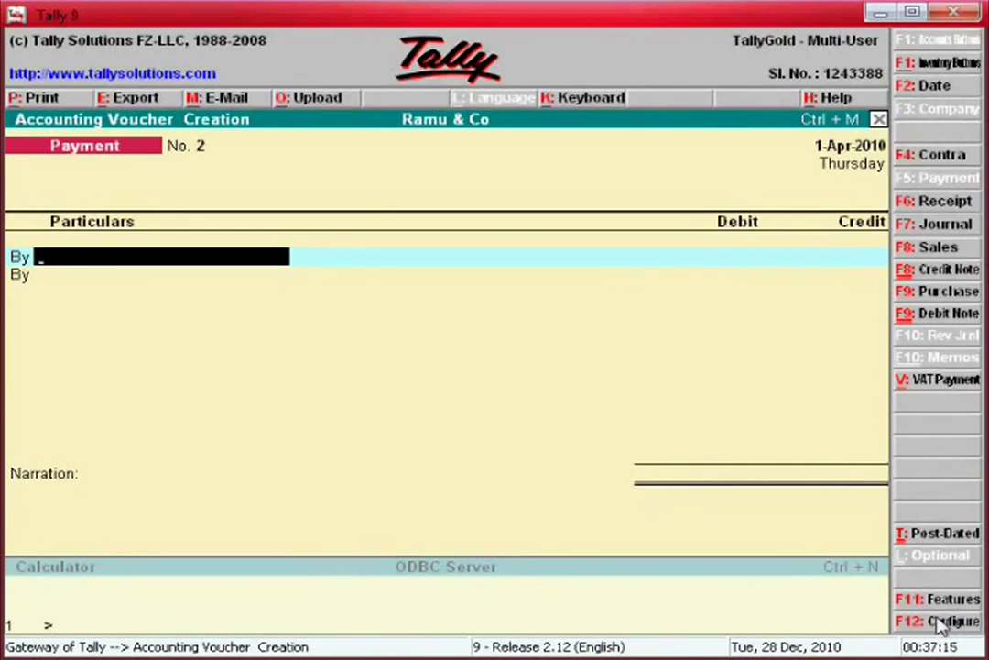
Enter Abc & Co as the debit ledger in the second payment voucher and set its amount to 45,000
type("A")
key("Return")
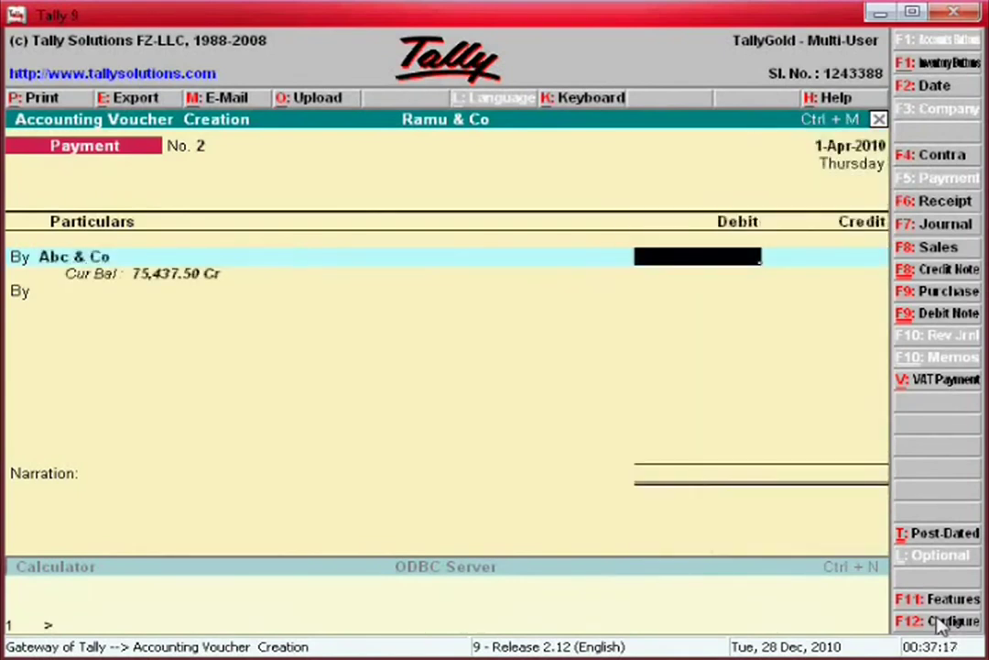
type("50000")
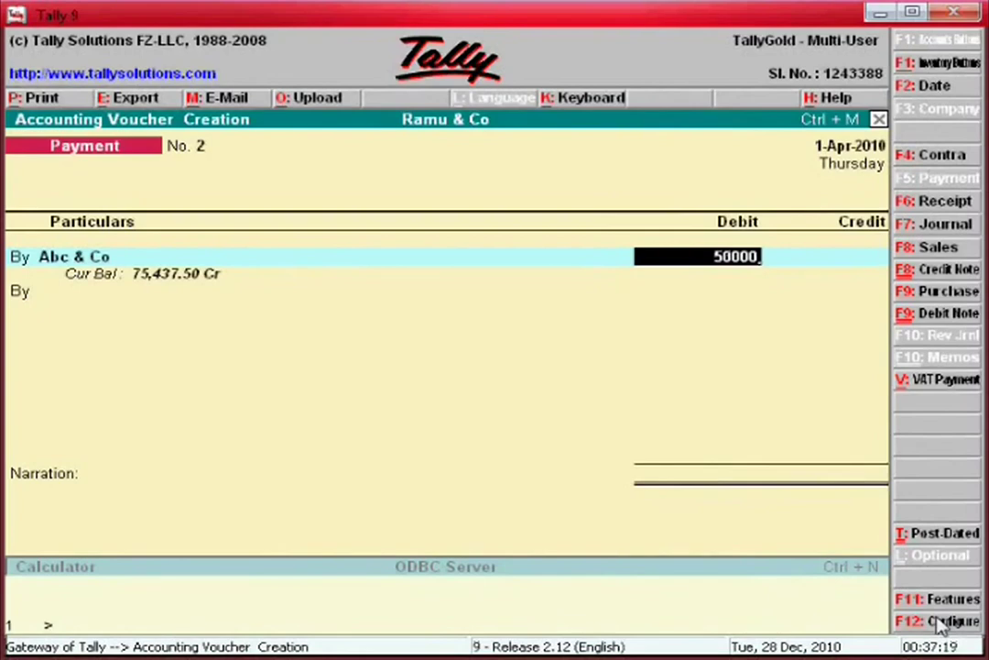
key("Return")
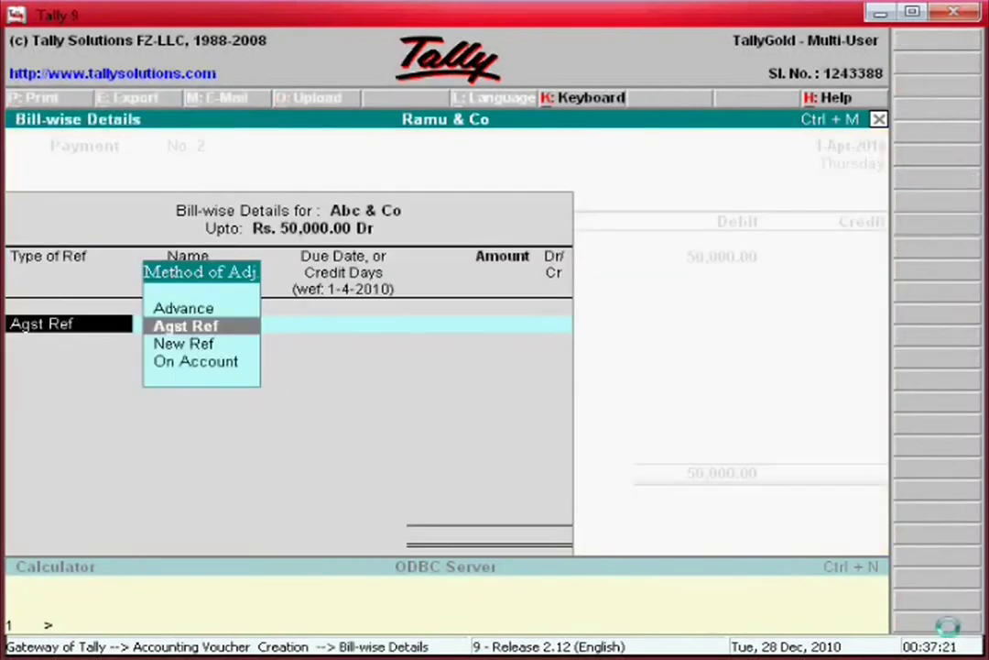
key("Escape")
key("Return")
type("45000")
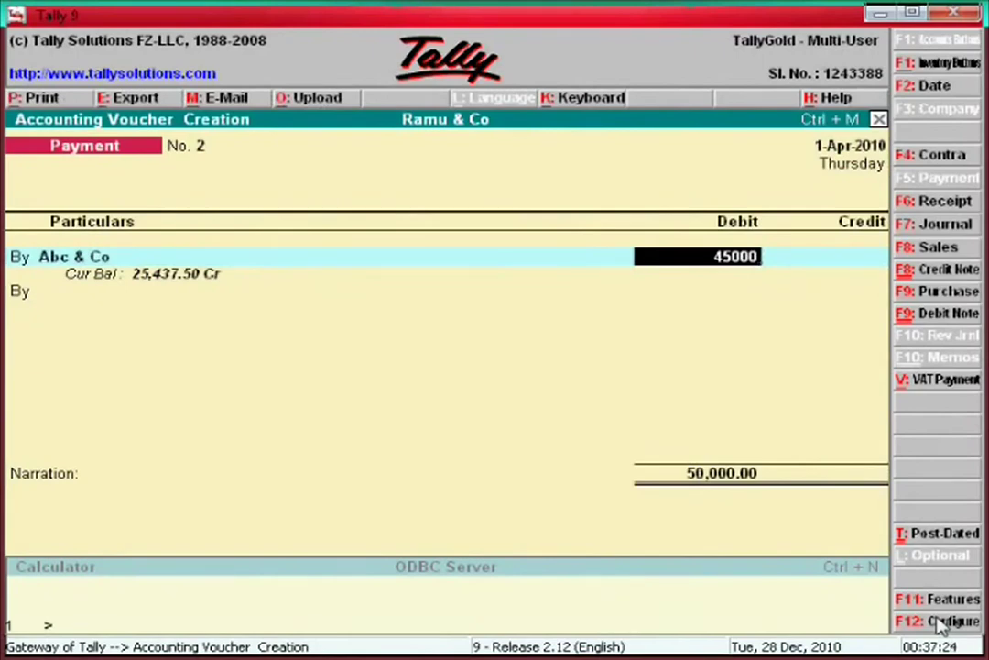
Allocate the 45,000 debit against Abc & Co's pending bill 225
key("Return")
key("Return")
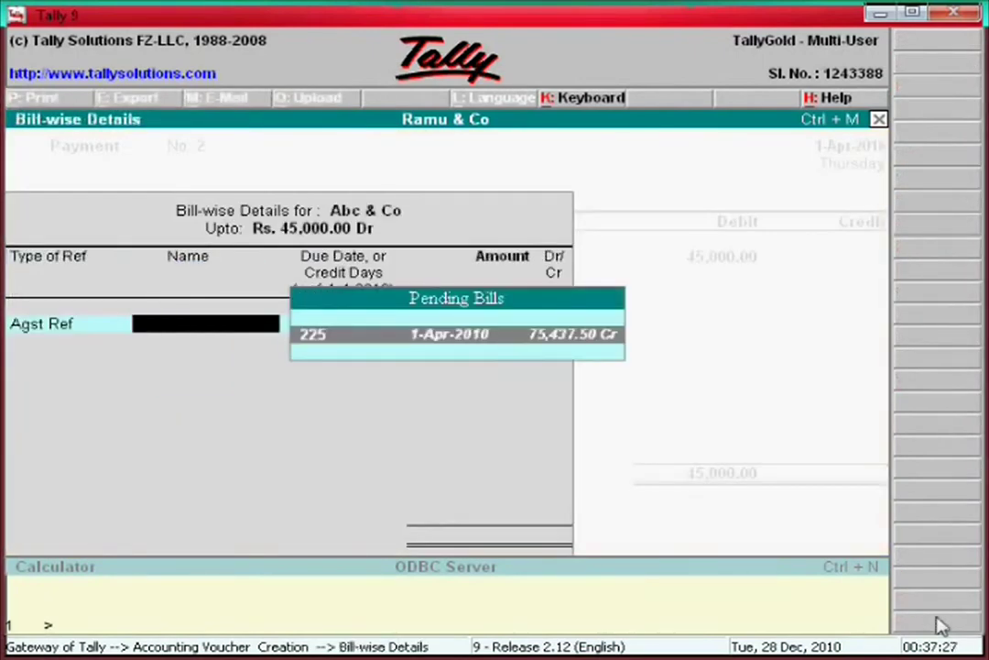
key("Return")
key("Return")
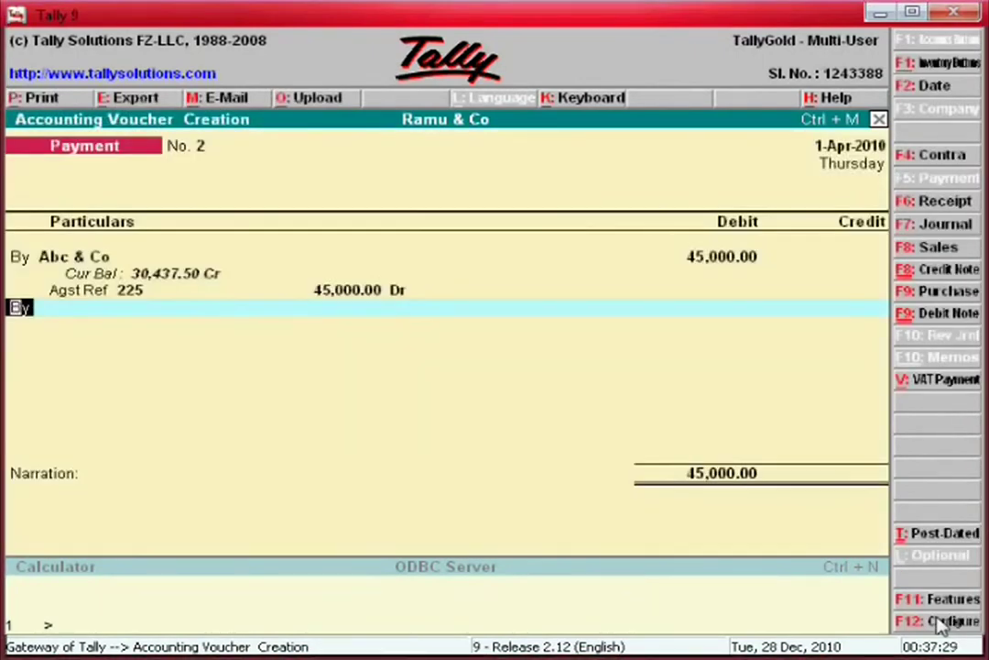
Add a To line crediting Icici Bank with 45,000
type("to")
key("Return")
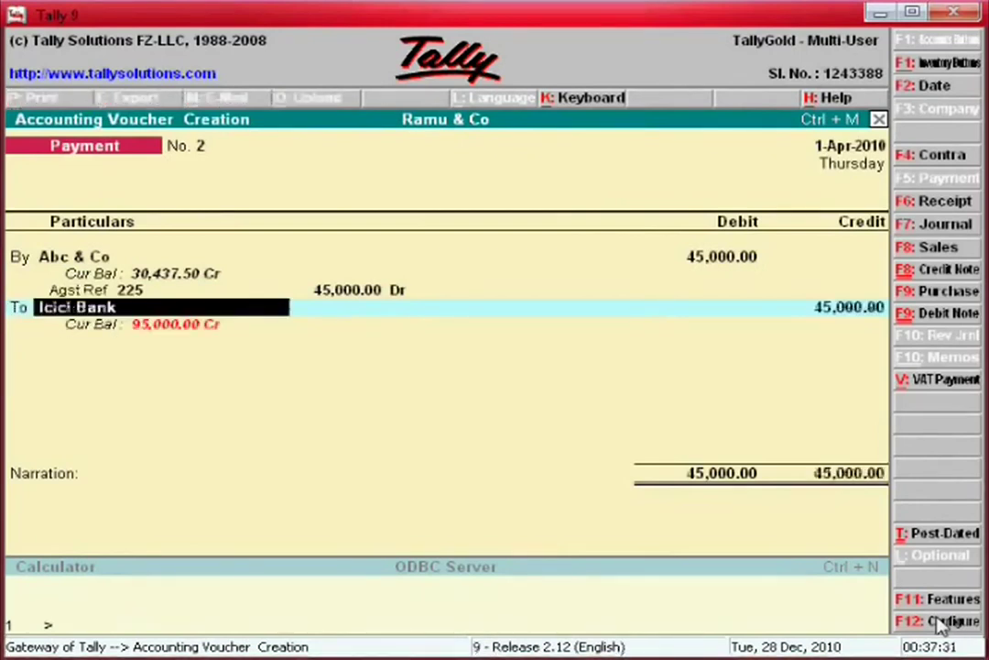
key("Return")
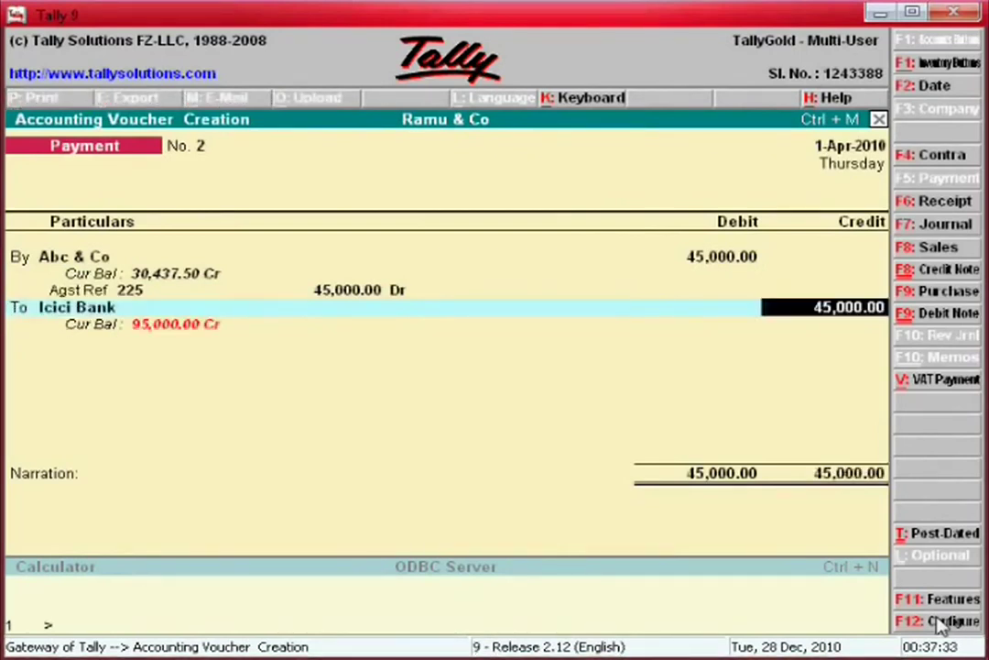
key("Return")
Enter the narration "paid icici bank che" with the second cheque's number, correcting its final digit, and save the voucher
type("pai")
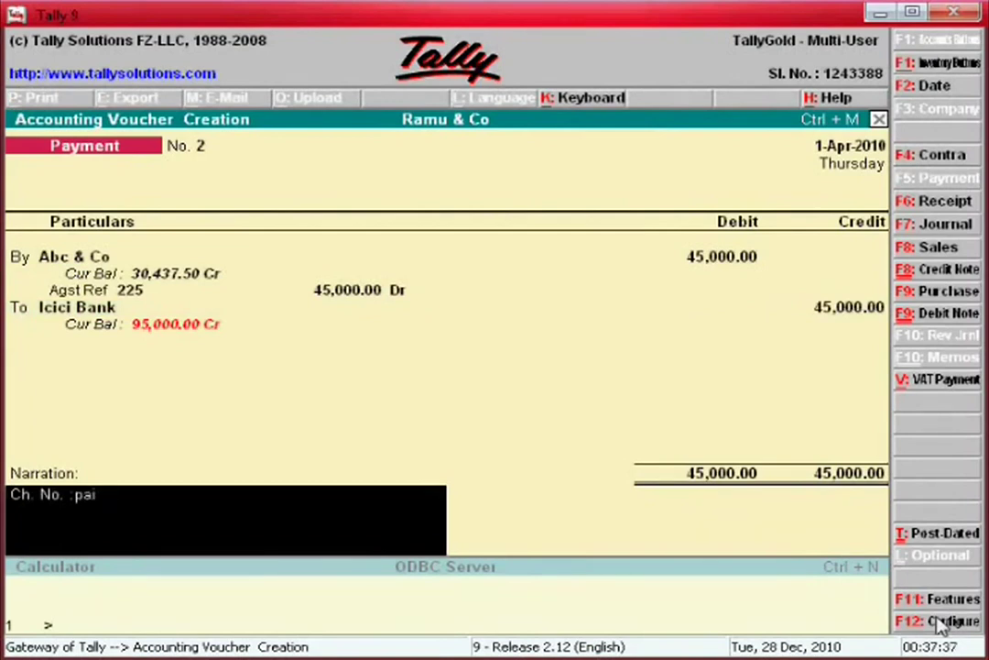
type("d icici bank che 225141")
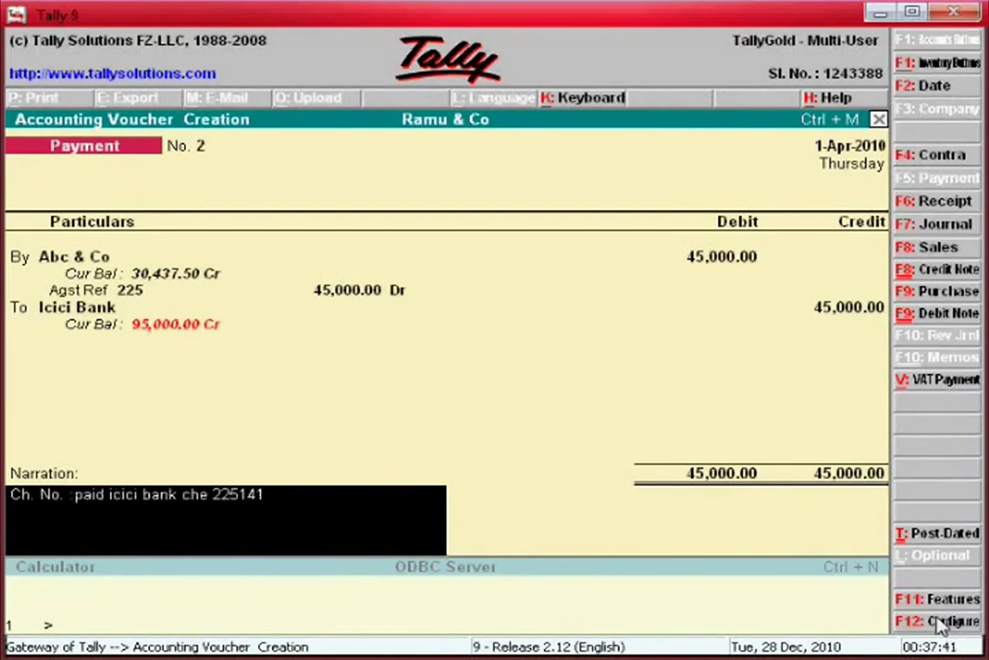
key("BackSpace")
type("2")
key("Return")
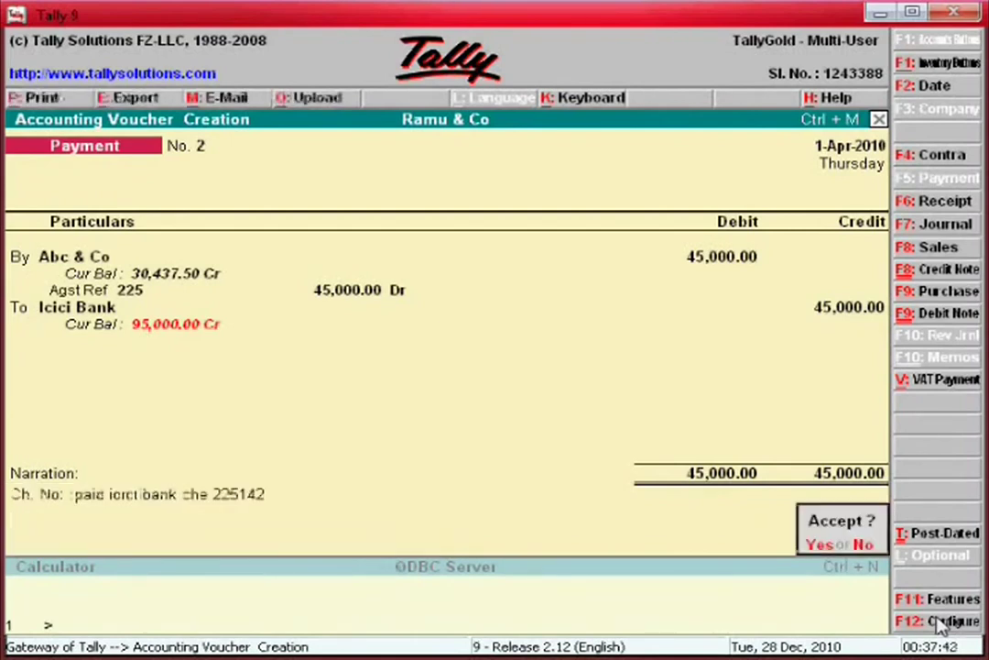
key("Return")
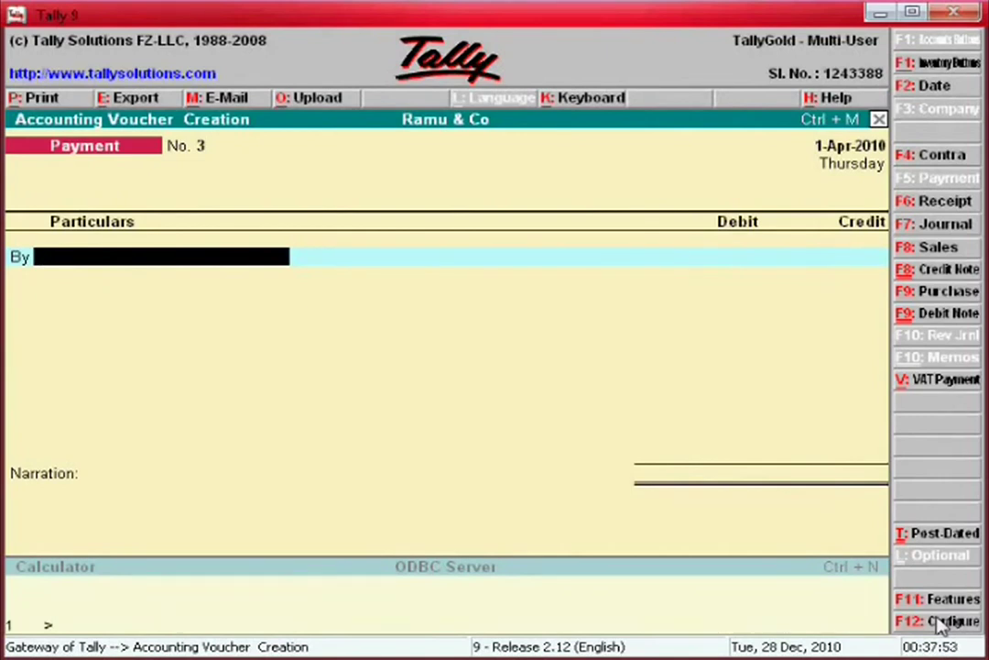
Leave the current voucher and start a new single-entry payment voucher with Icici Bank as the account
key("Escape")
key("y")
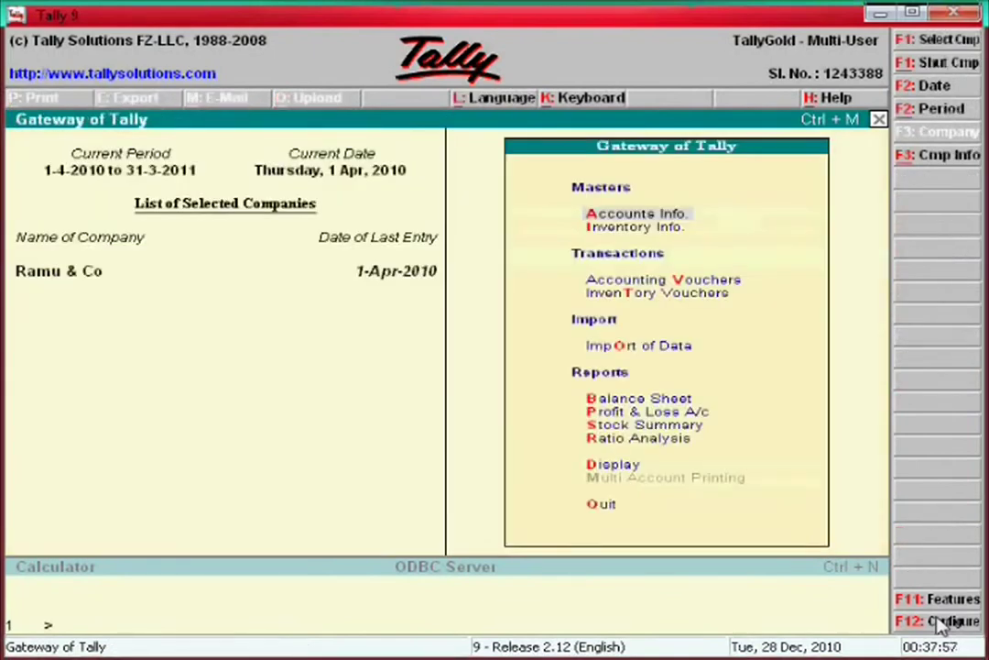
key("Down")
key("Down")
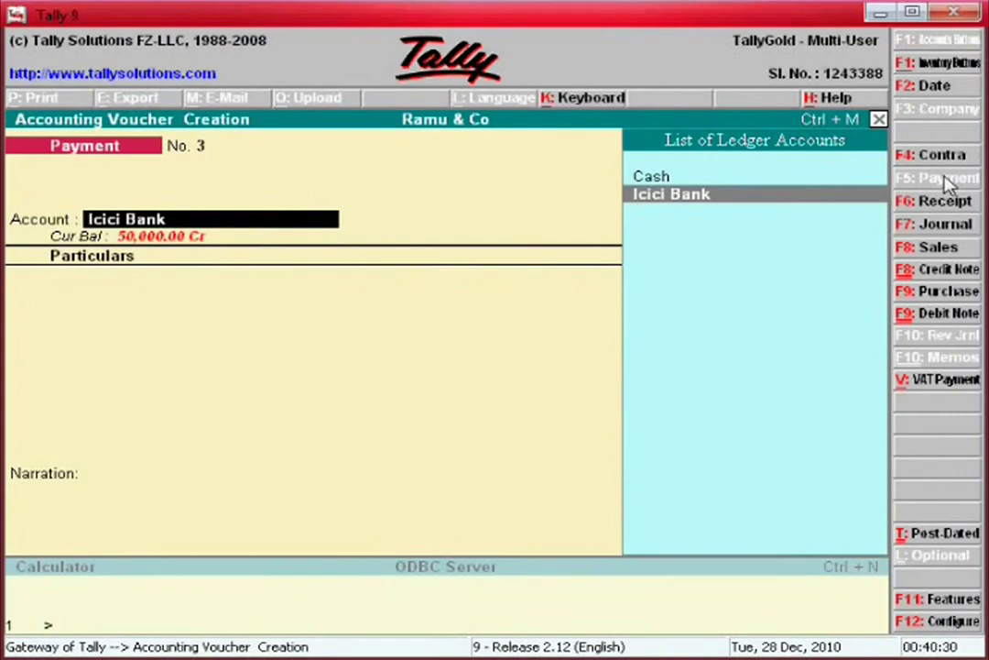
key("Return")
key("BackSpace")
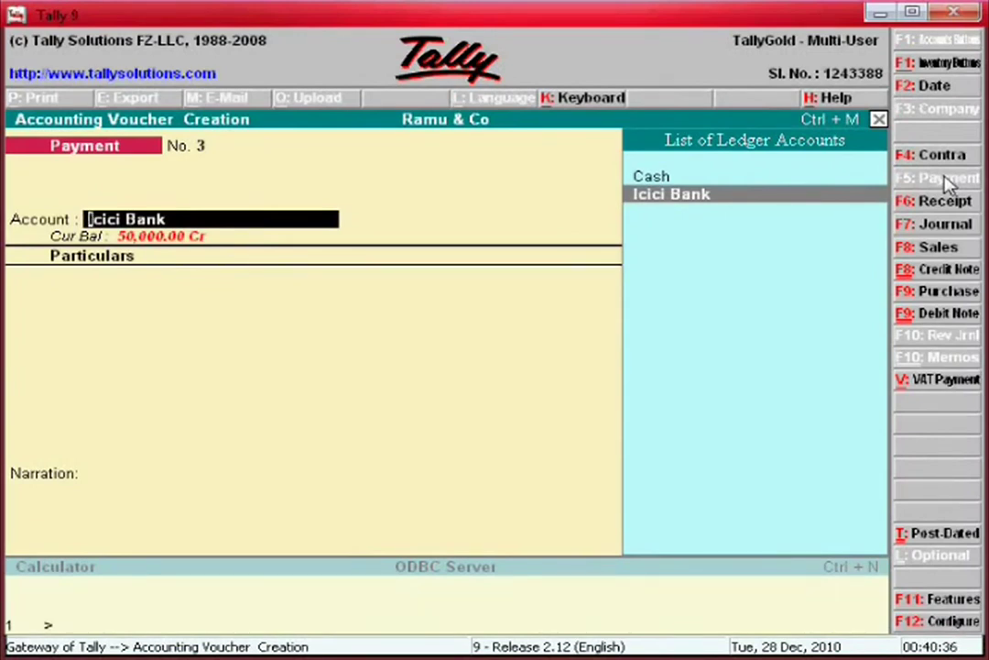
key("Return")
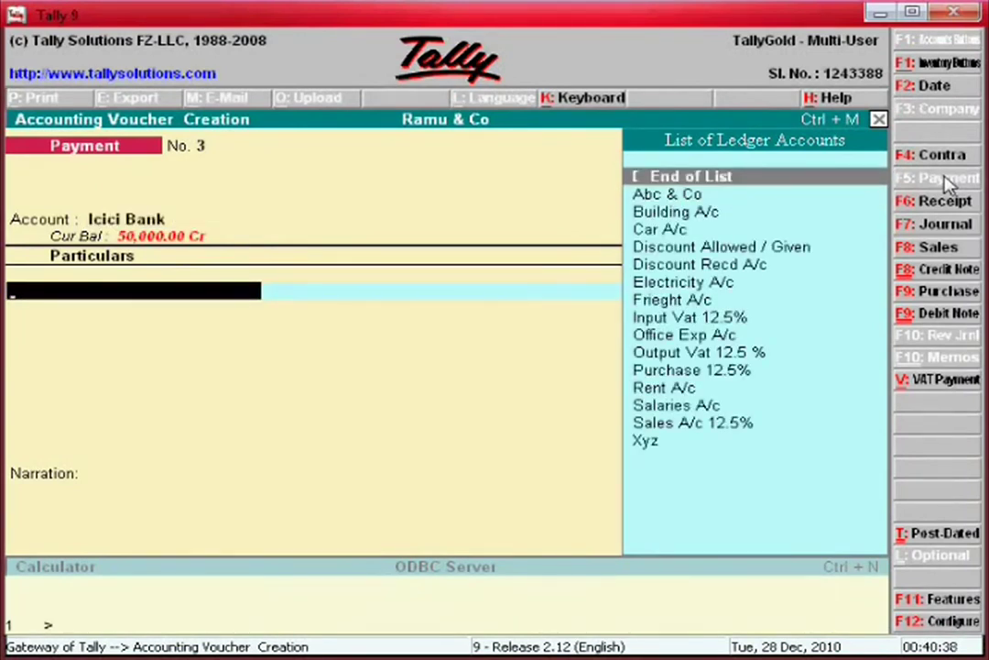
Add Rent A/c as the payment's particulars with an amount of 10,000
key("Down")
key("Down")
key("Down")
key("Down")
key("Down")
key("Down")
key("Down")
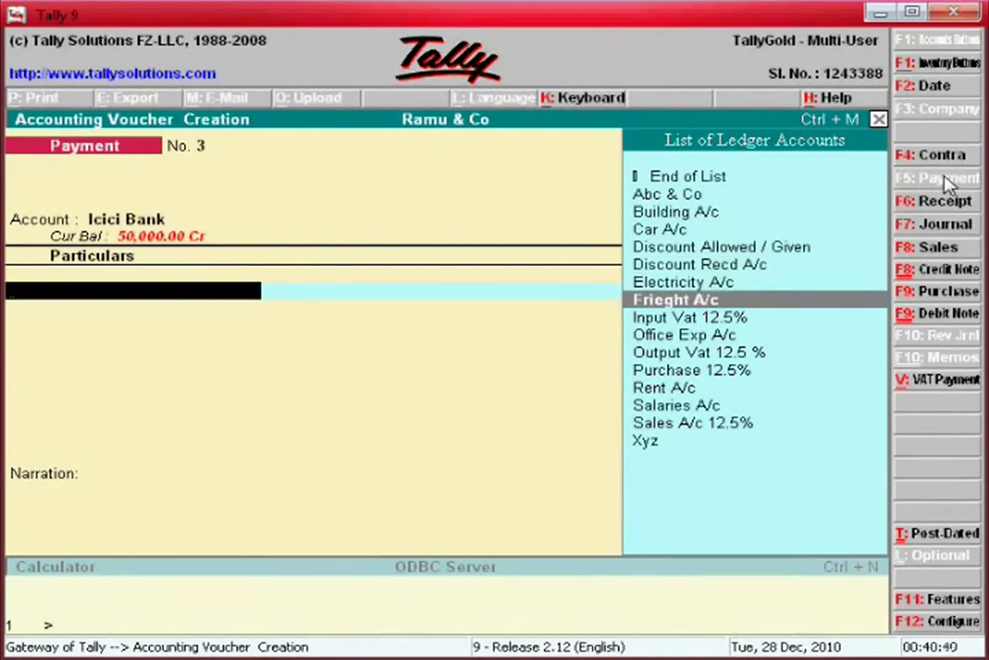
key("Down")
key("Down")
key("Up")
key("Up")
key("Up")
key("Up")
key("Up")
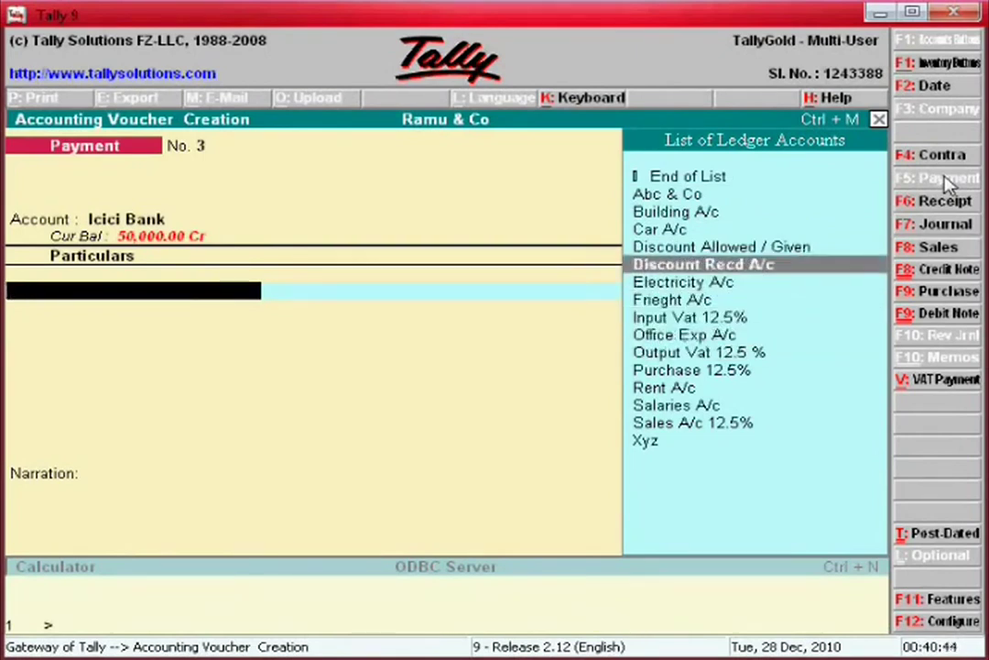
key("Down")
key("Down")
key("Down")
key("Down")
key("Down")
key("Down")
key("Down")
key("Return")
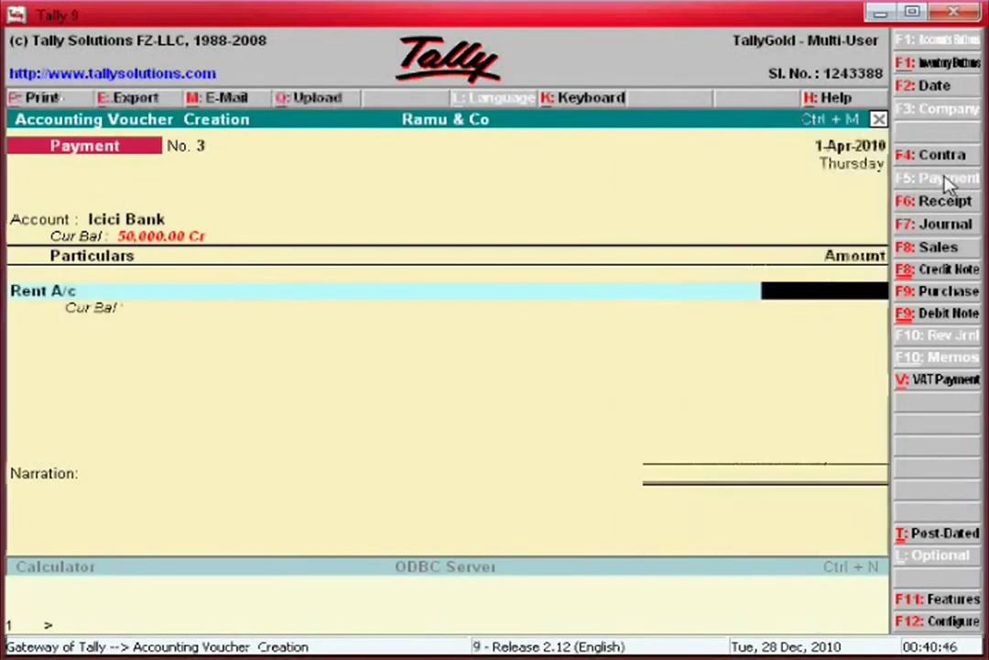
type("1800")
type("000")
key("Return")
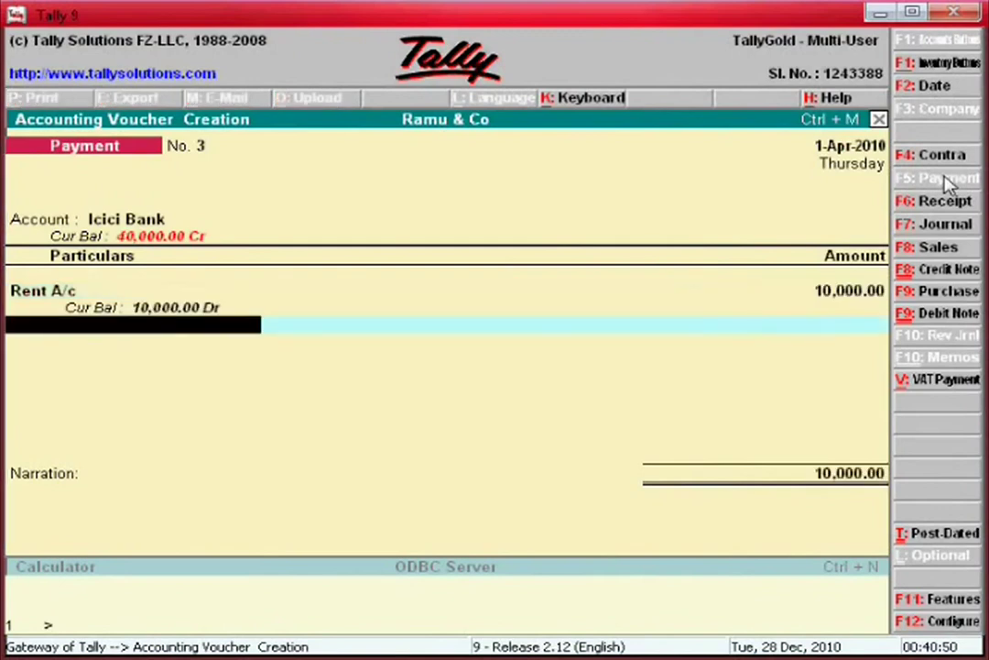
Enter the narration "Paid rent by che no icici bank che" followed by the cheque number, and save the rent payment voucher
key("Return")
type("Pa")
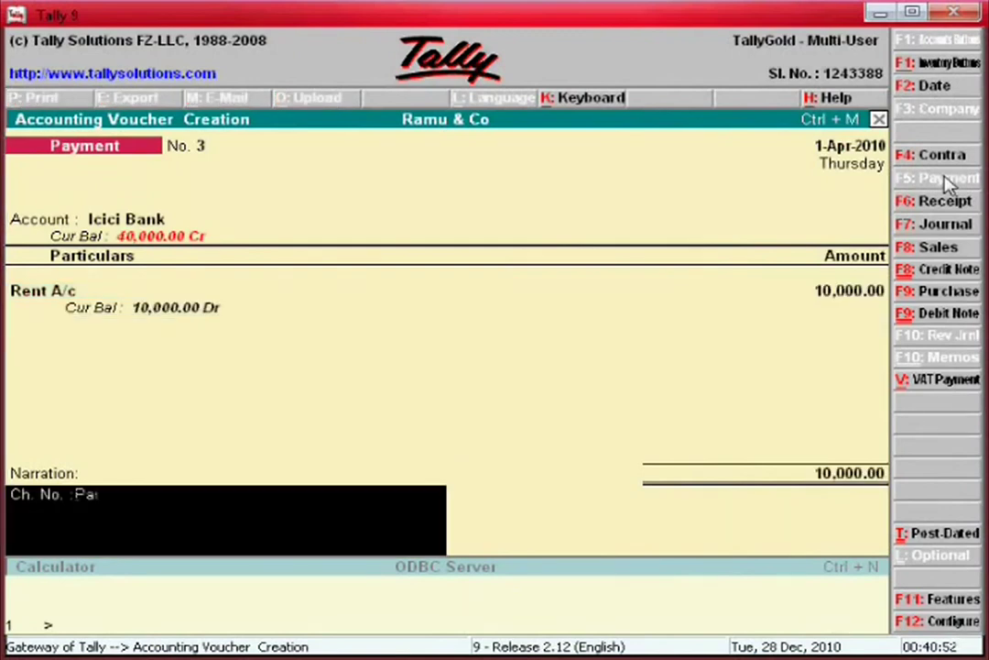
type("id rent by che")
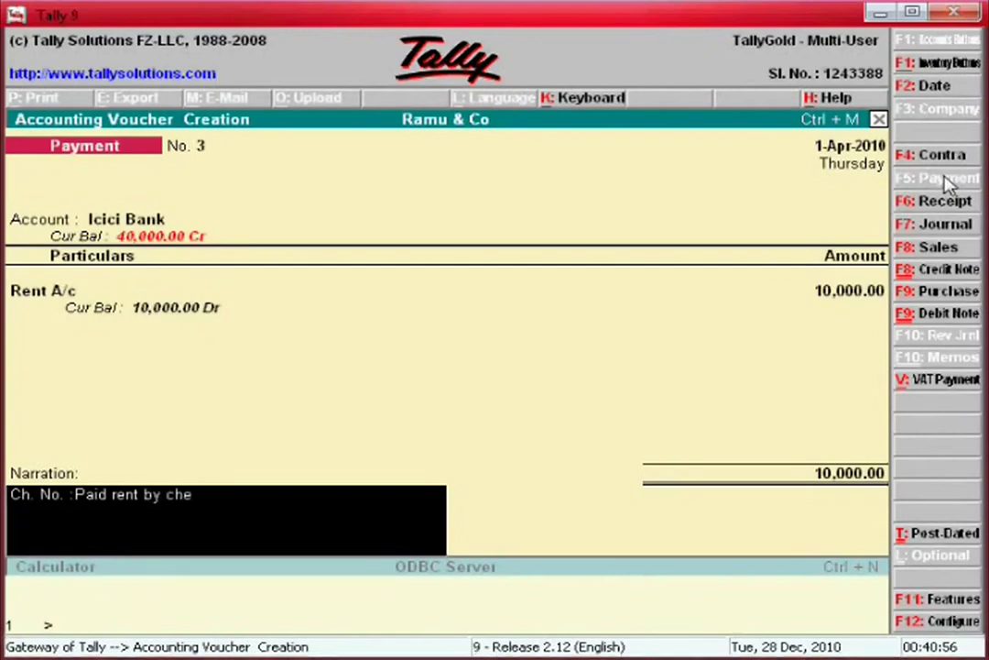
type(" no icici bank che ")
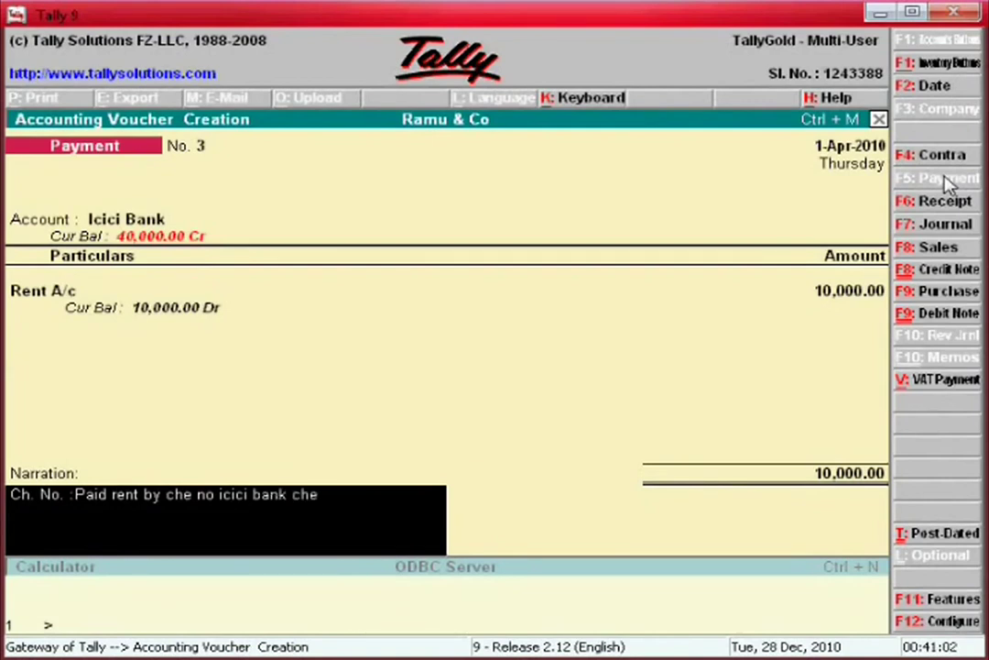
type("225")
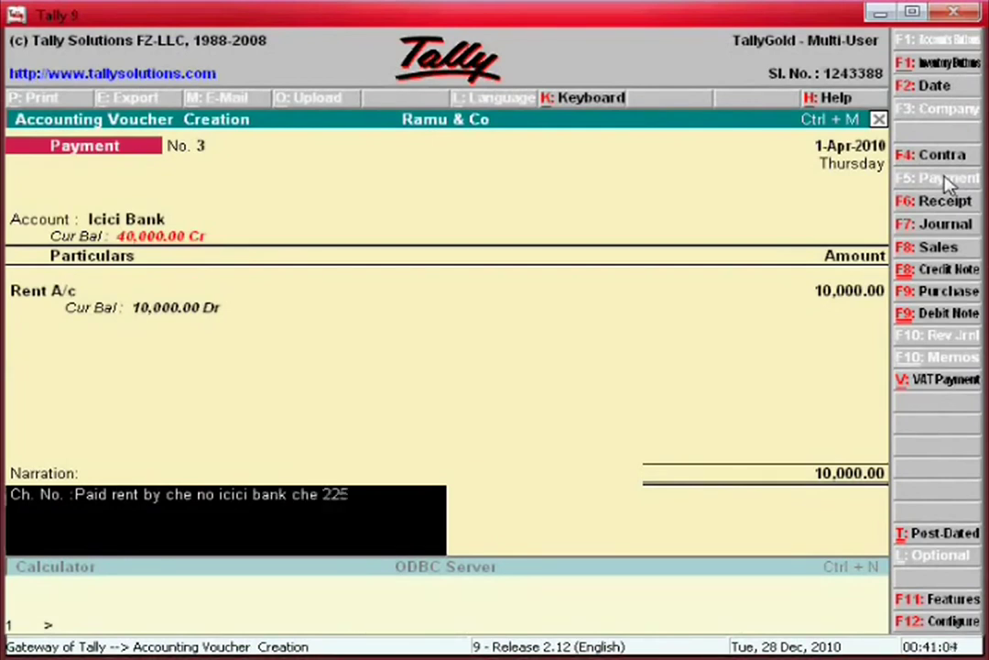
type("453")
key("Return")
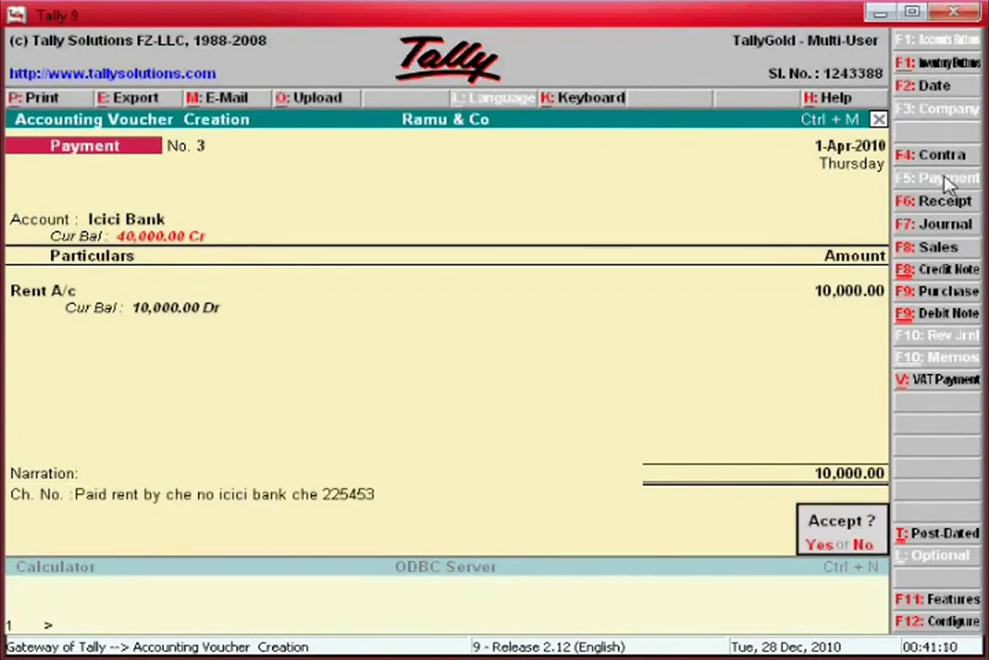
key("Return")
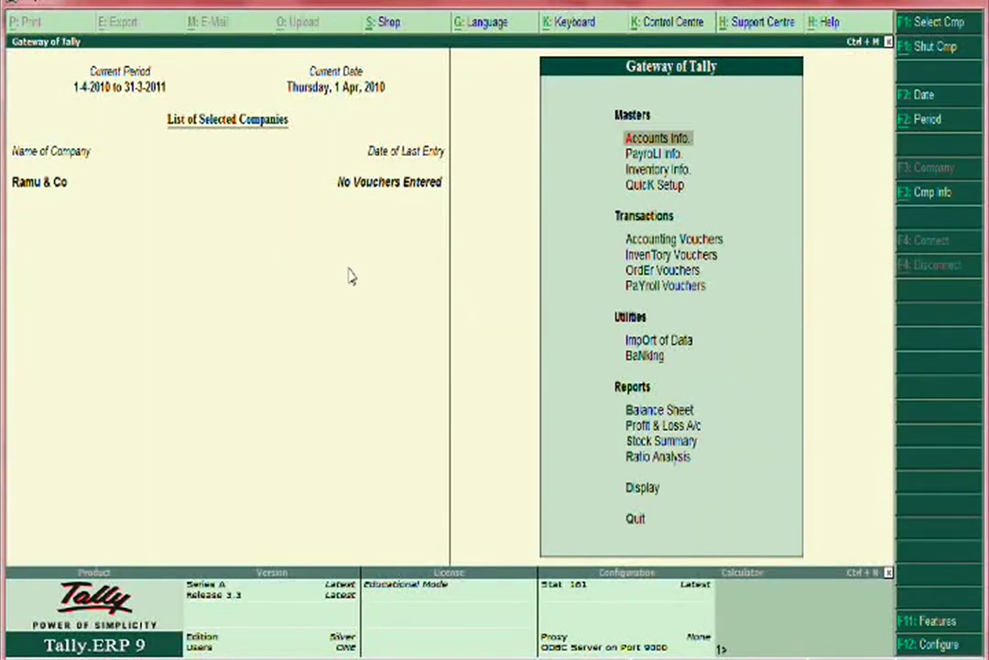
Switch to the sales invoice PDF and examine its buyer details, item quantities and rates, Output Vat line and total
key("alt+Tab")
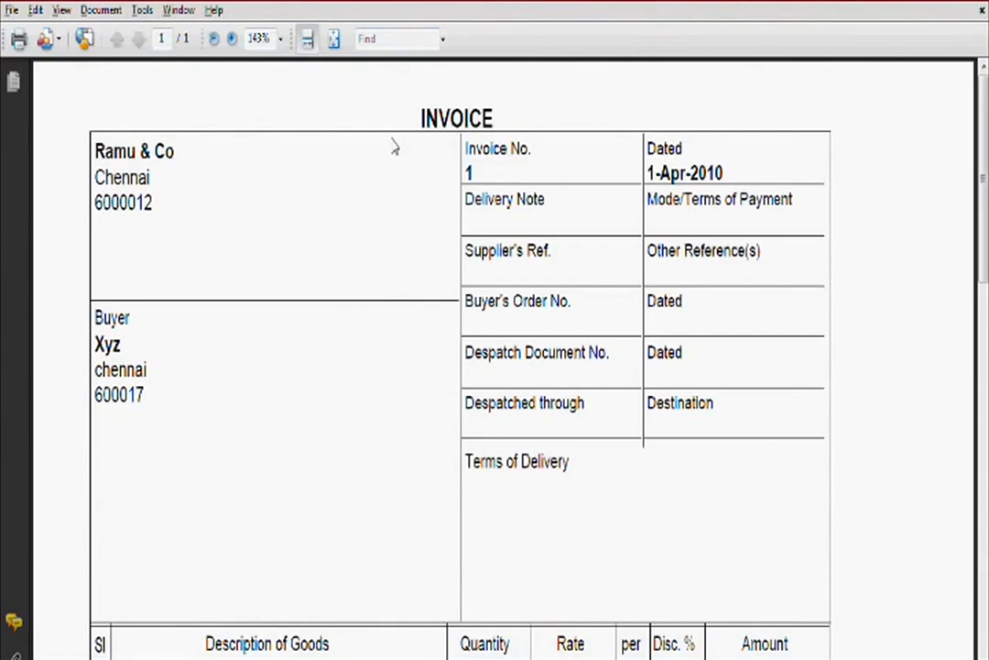
scroll(394, 145, "down", 3)
scroll(394, 146, "up", 3)
scroll(206, 336, "down", 3)
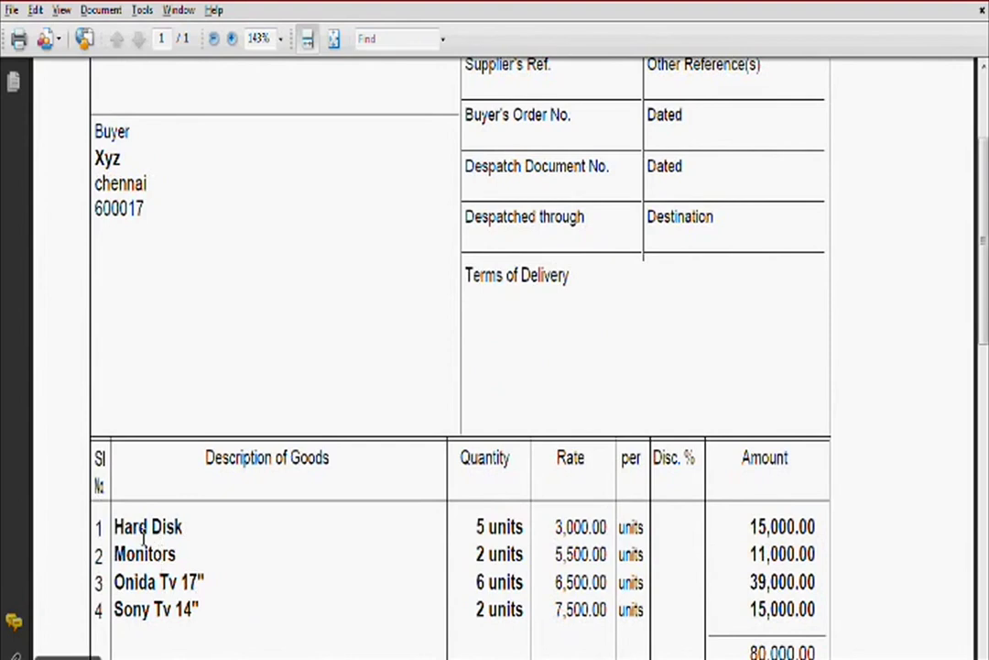
scroll(312, 544, "down", 1)
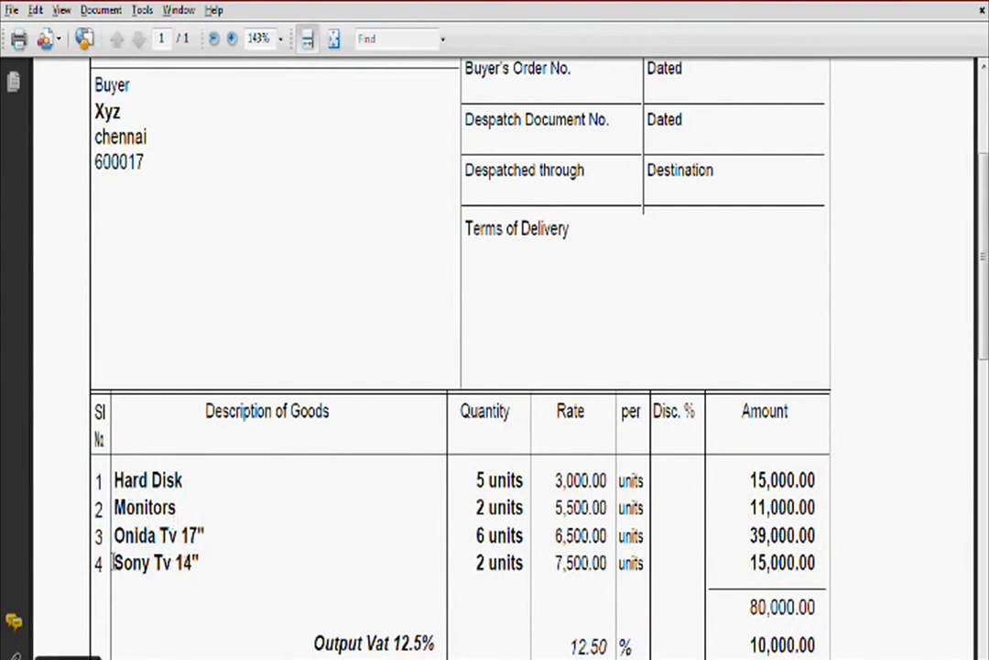
scroll(552, 440, "down", 3)
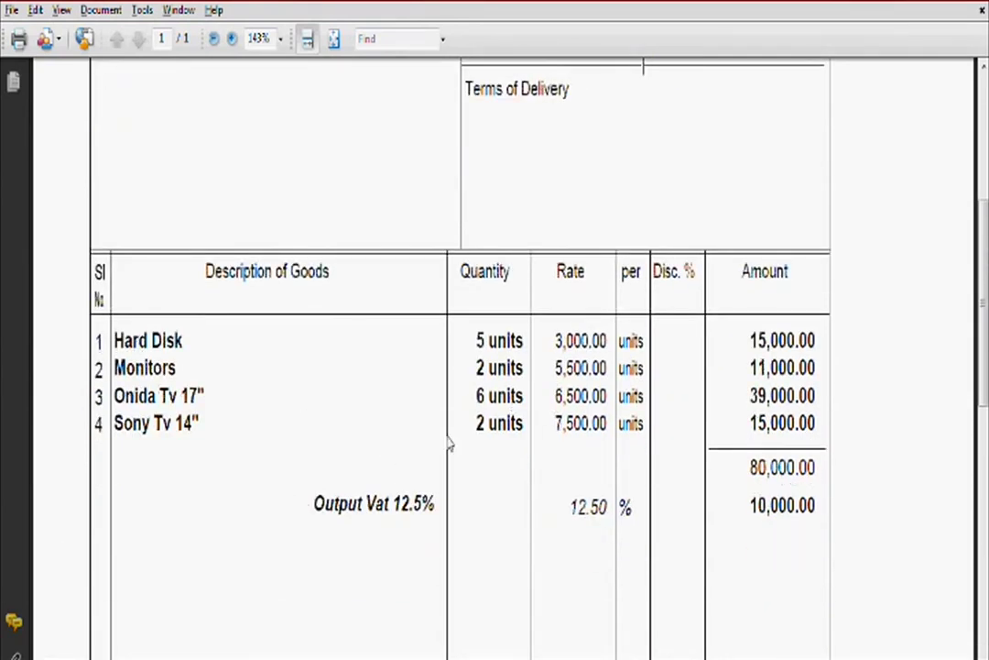
scroll(446, 449, "up", 1)
scroll(446, 440, "down", 2)
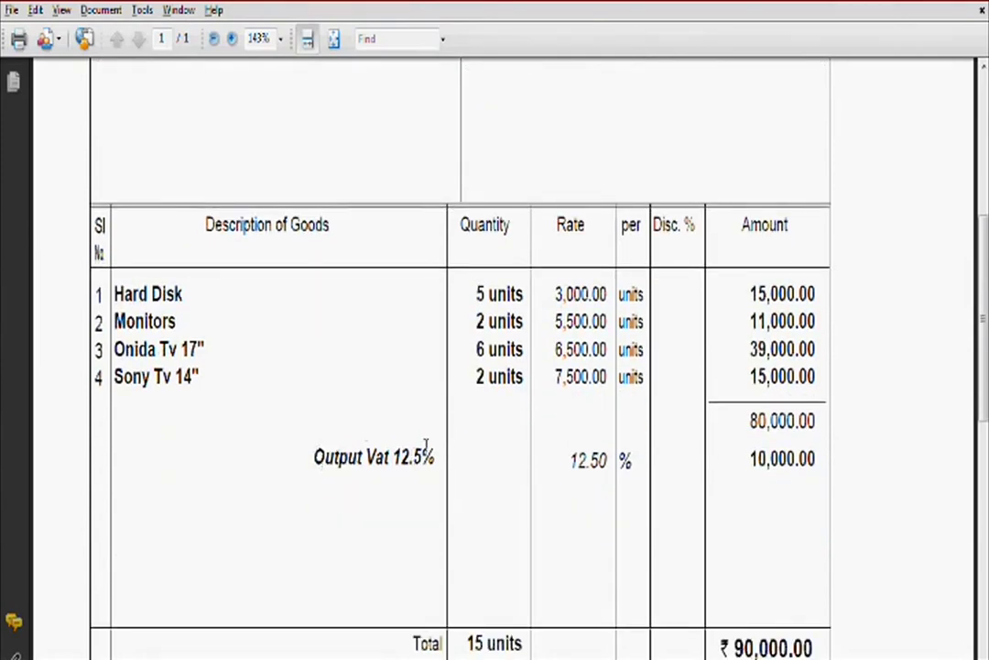
scroll(449, 451, "up", 4)
scroll(449, 449, "up", 5)
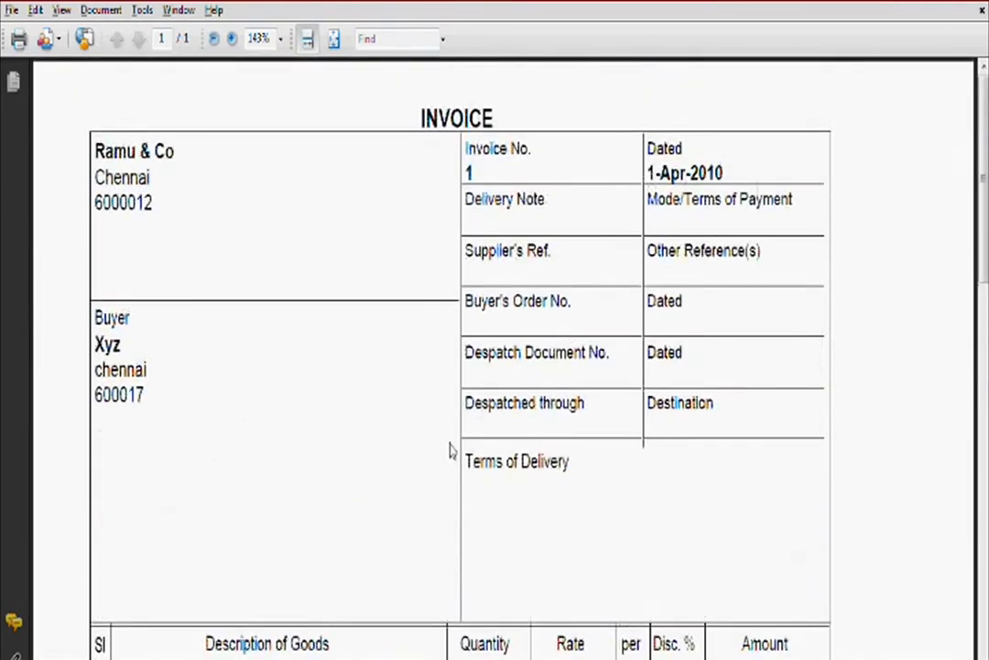
scroll(449, 449, "down", 6)
scroll(449, 449, "down", 4)
scroll(449, 448, "up", 10)
scroll(249, 529, "down", 5)
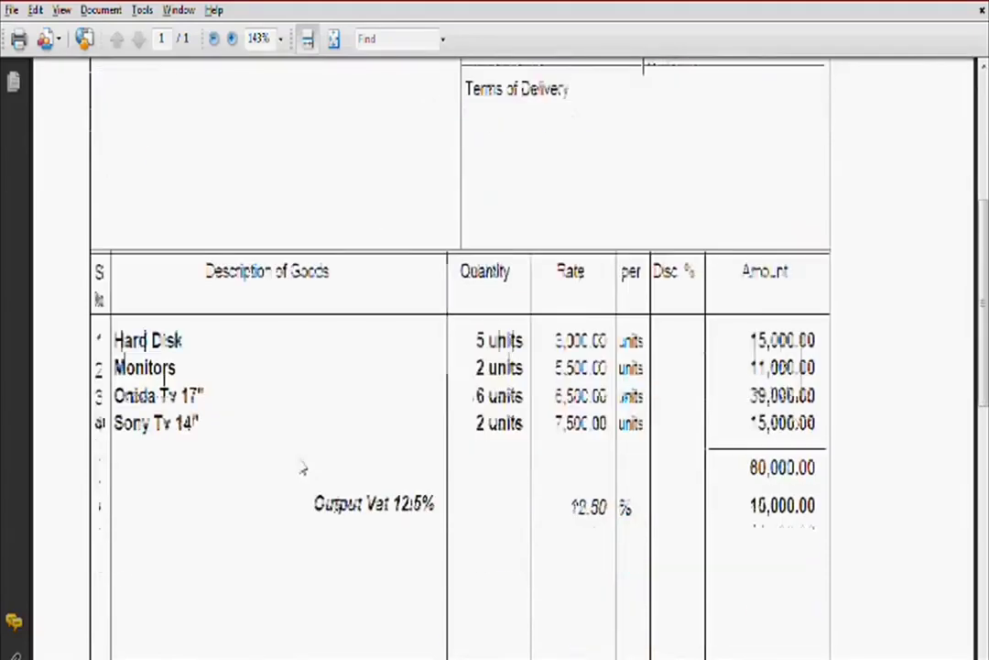
Switch to Tally.ERP 9 and start creating a single ledger named Xyz
key("alt+Tab")
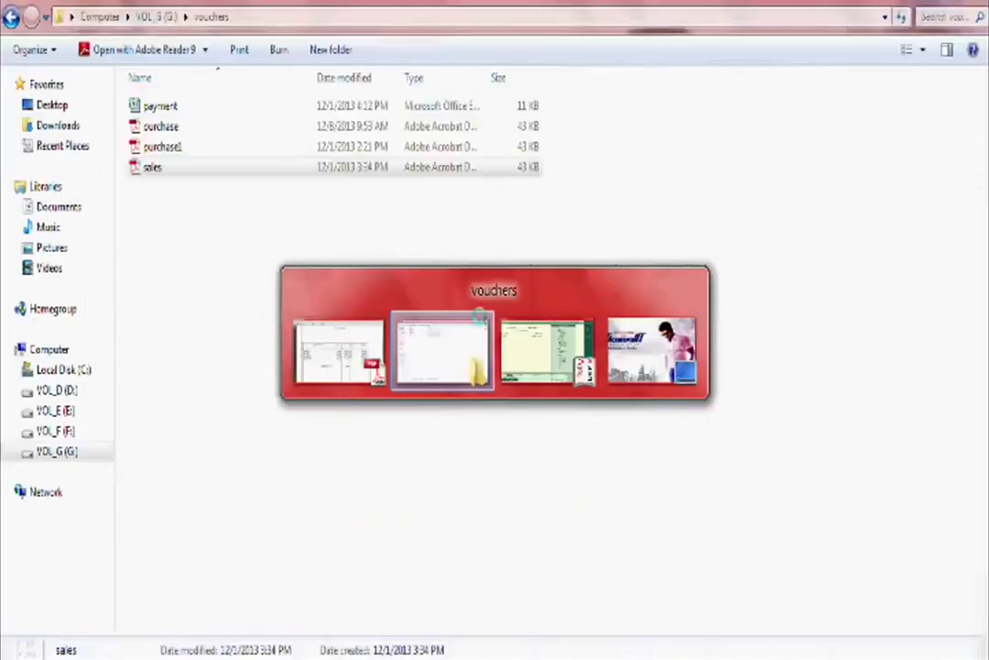
key("alt+Tab")
key("alt+Tab")
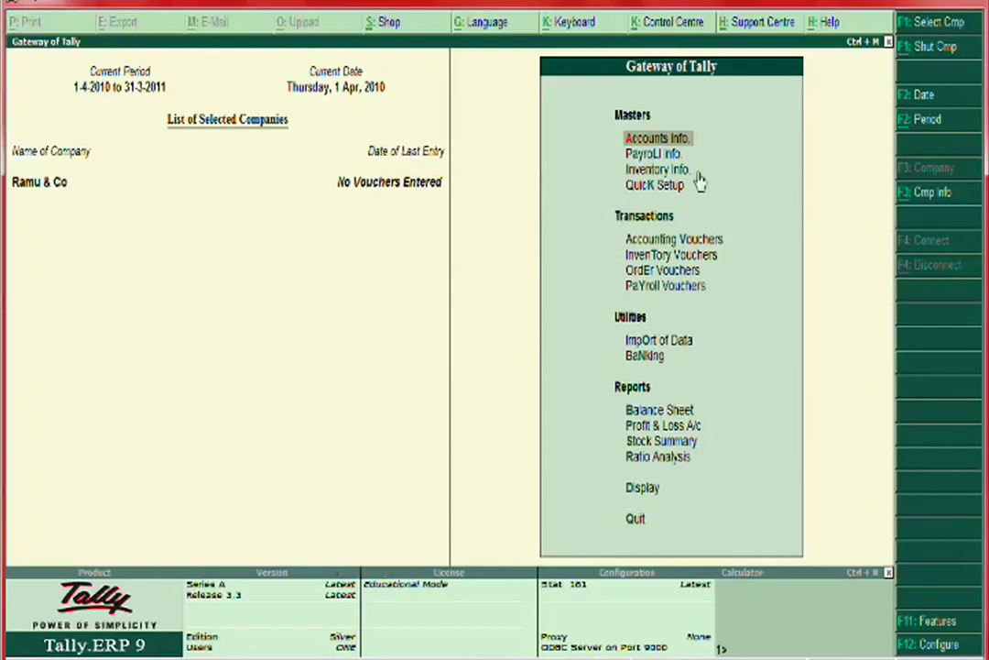
left_click(657, 139)
key("Down")
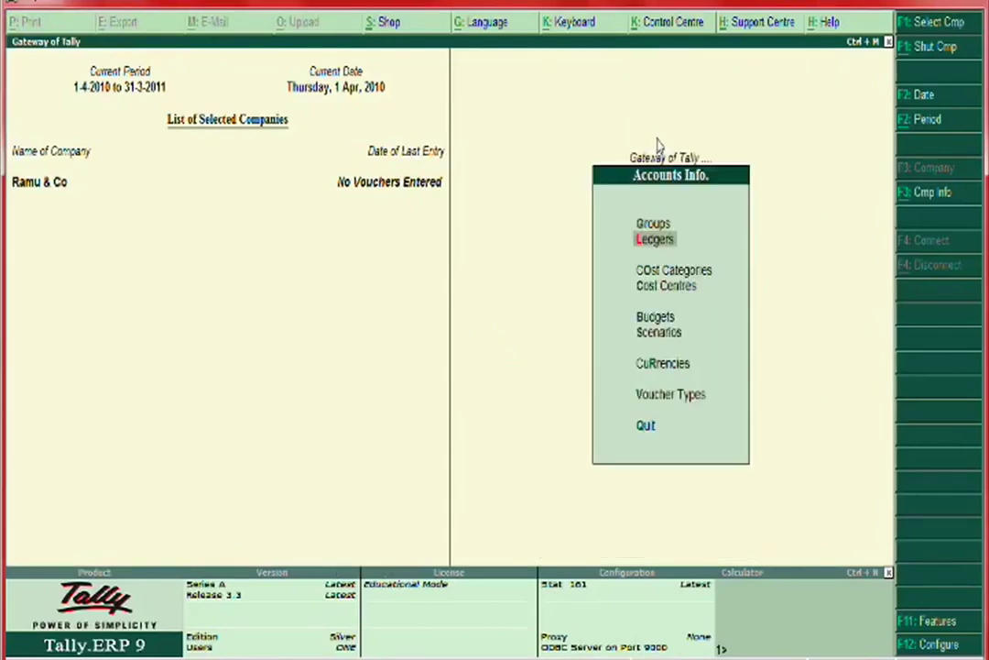
key("Return")
key("Return")
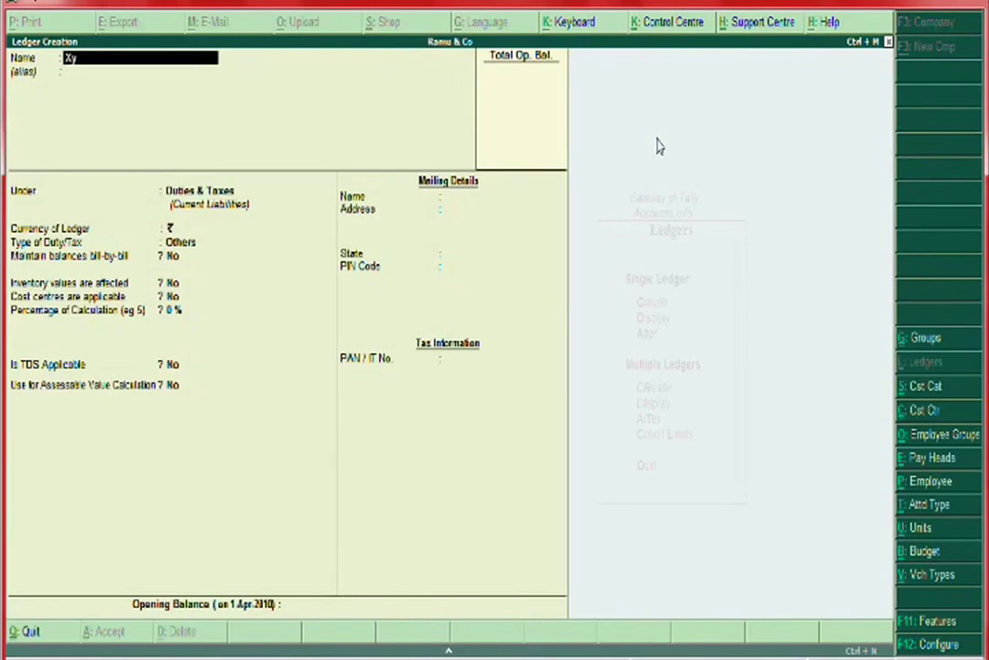
Check the buyer against the sales invoice and place the Xyz ledger under the Sundry Debtors group
key("alt+Tab")
key("alt+Tab")
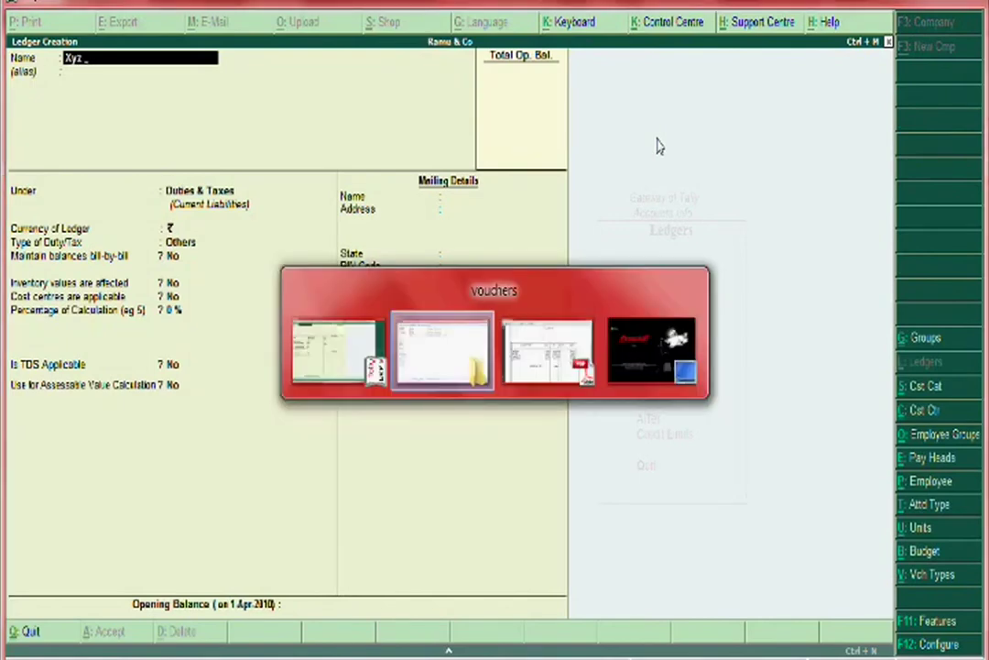
scroll(657, 146, "up", 7)
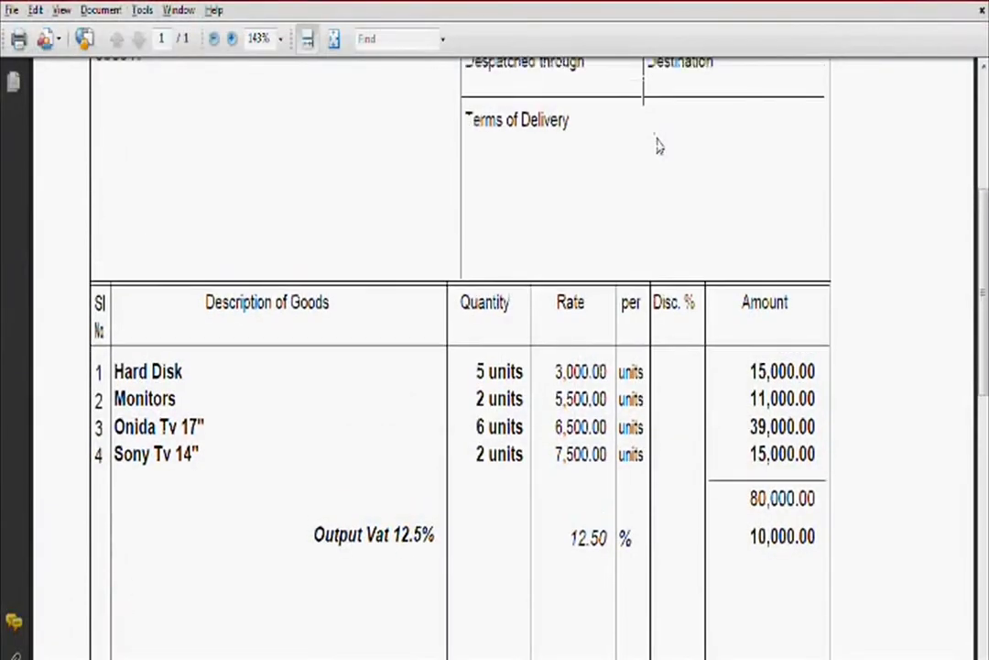
key("alt+Tab")
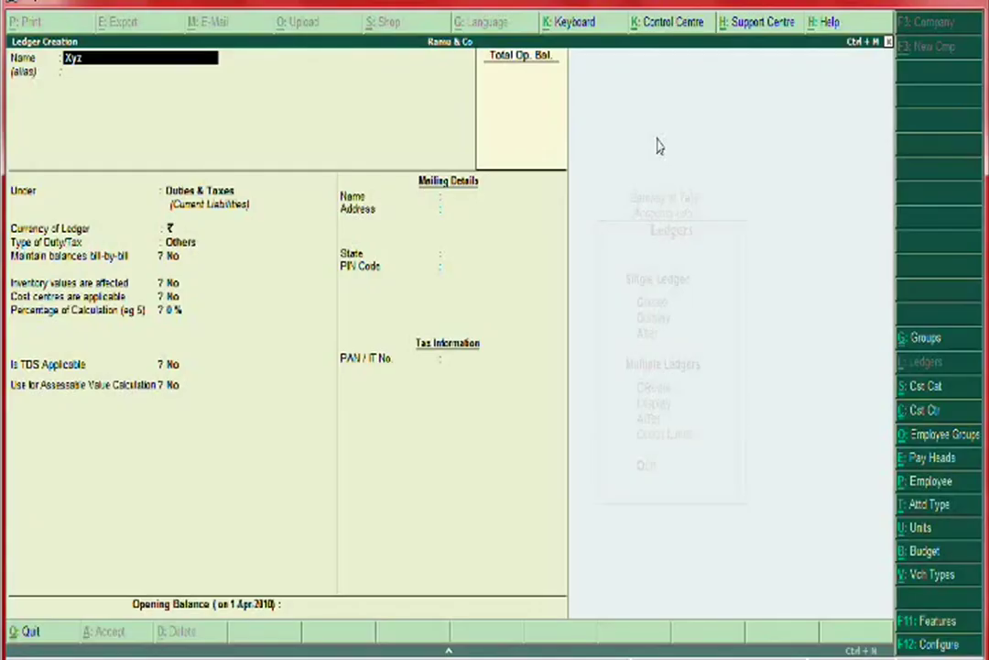
key("Return")
key("Return")
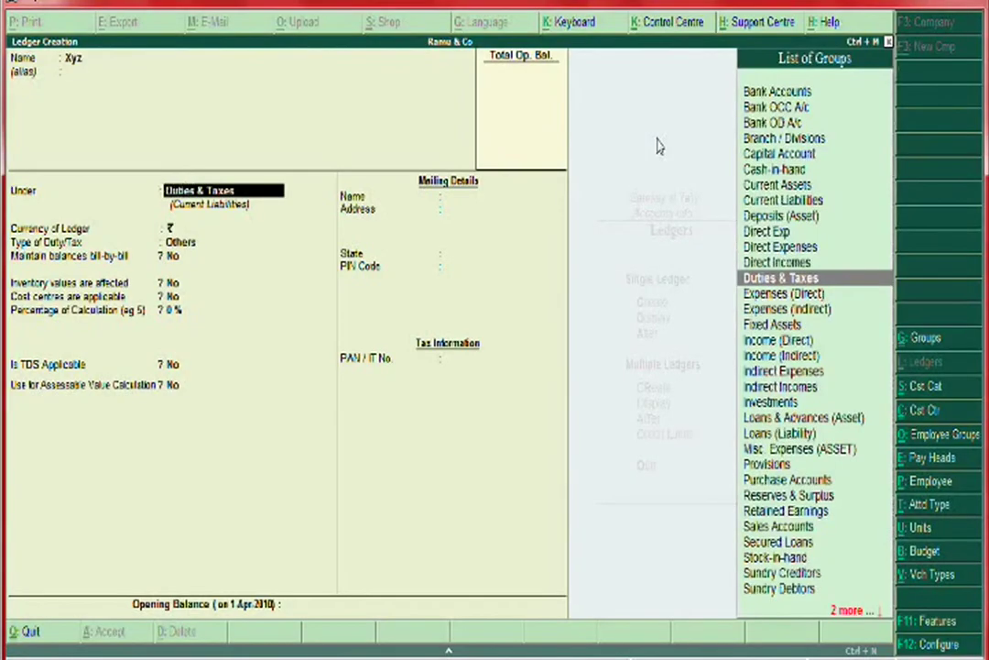
type("Sun")
key("Down")
key("Return")
key("Return")
key("Return")
key("Return")
key("Return")
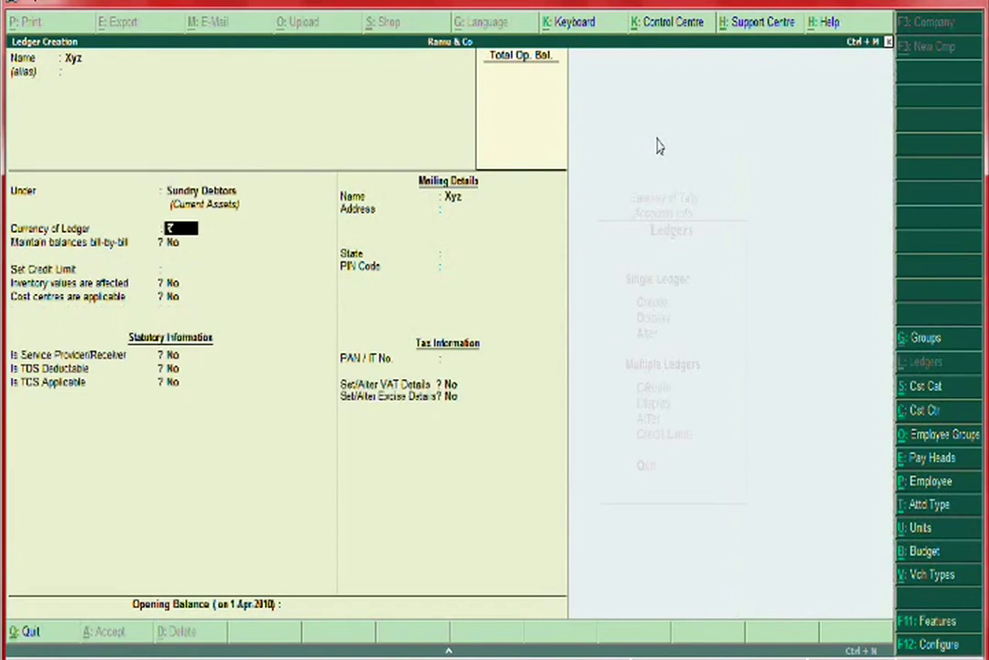
Keep the Xyz ledger's default balance and inventory options and enter the buyer's city and postal code as the mailing address
key("Return")
key("Return")
key("Return")
key("Return")
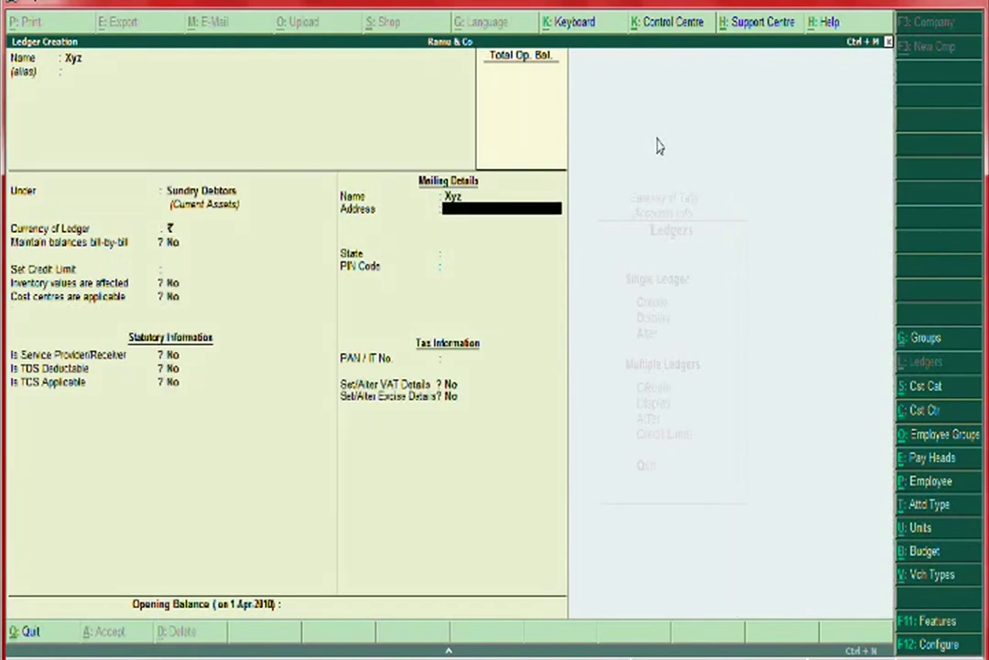
key("Return")
key("BackSpace")
type("i")
key("Return")
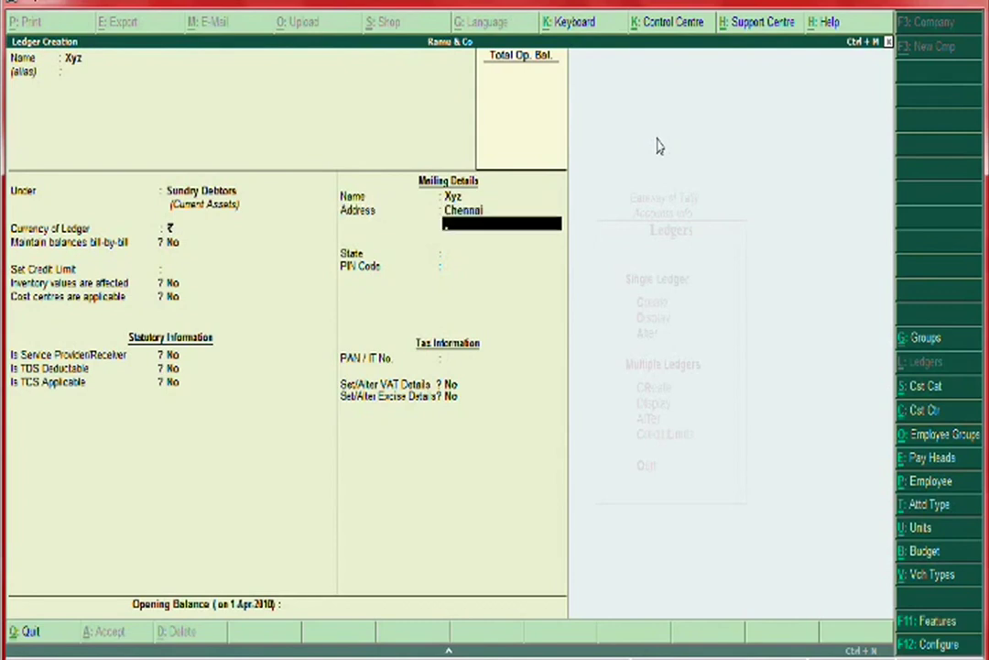
type("600 017")
key("Return")
key("Return")
key("Return")
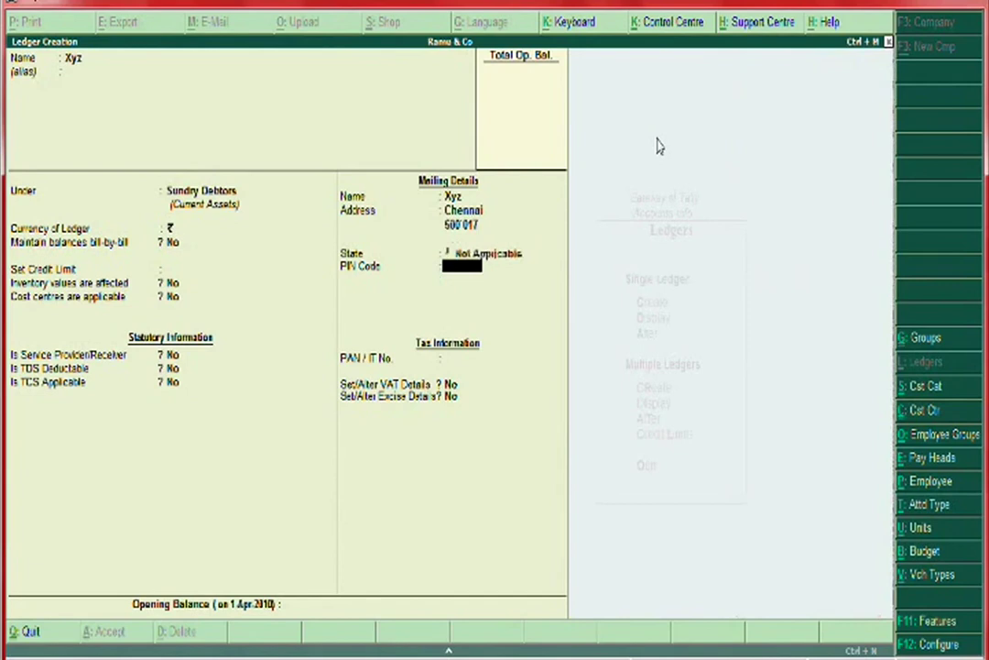
Set the Xyz ledger's state to Tamil Nadu, leaving the separate PIN code and PAN fields blank
key("Return")
key("Return")
key("BackSpace")
key("BackSpace")
key("BackSpace")
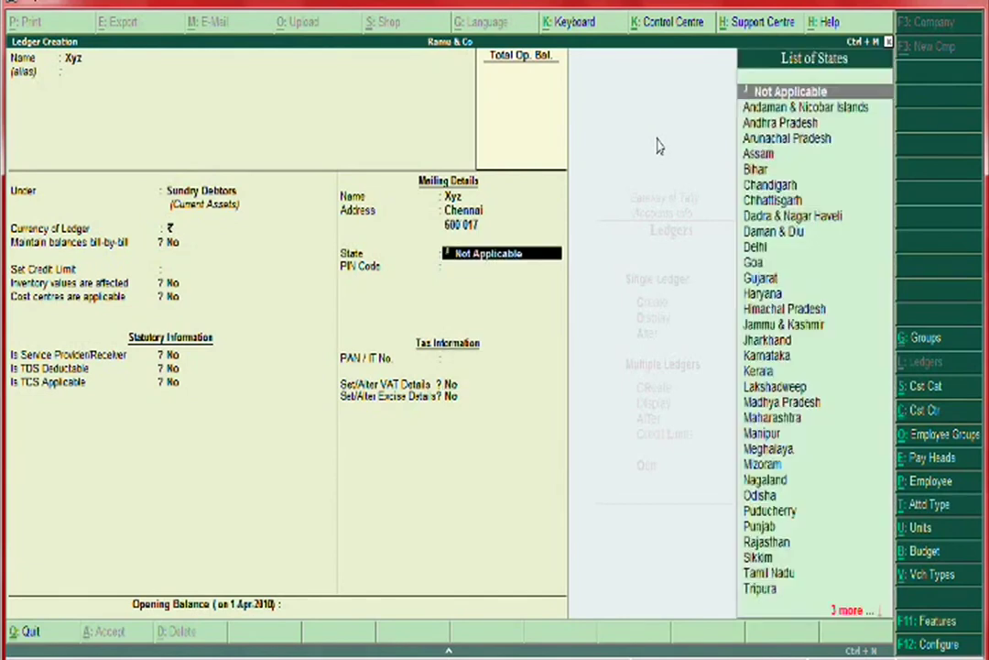
type("Ta")
key("Return")
key("Return")
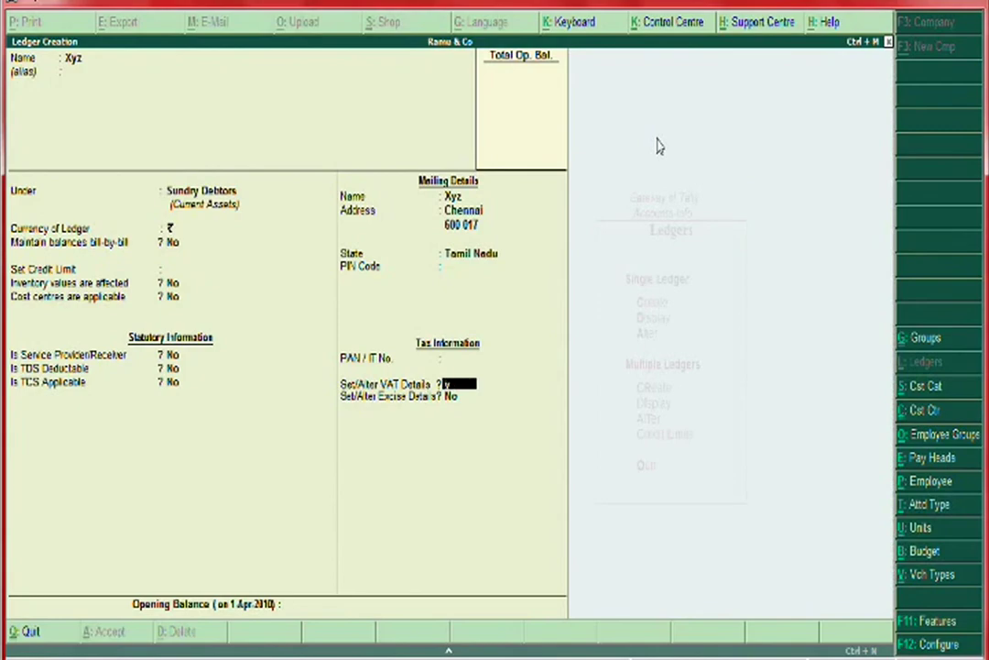
Enable VAT details for the Xyz ledger and select the buyer's VAT TIN on the sales invoice for copying
key("Return")
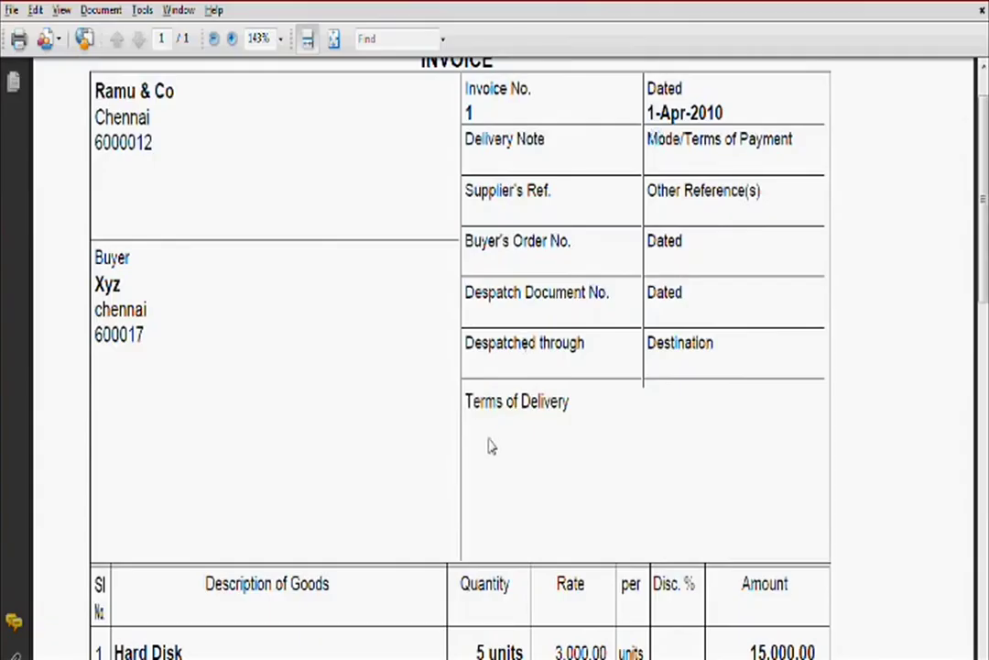
scroll(489, 446, "down", 4)
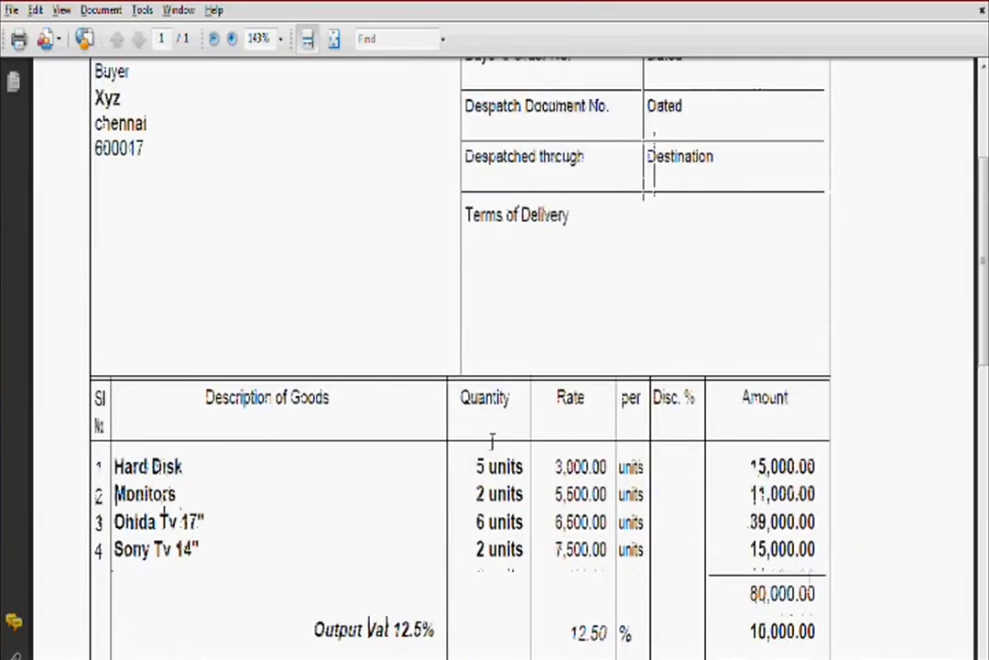
scroll(490, 442, "down", 5)
scroll(613, 582, "down", 5)
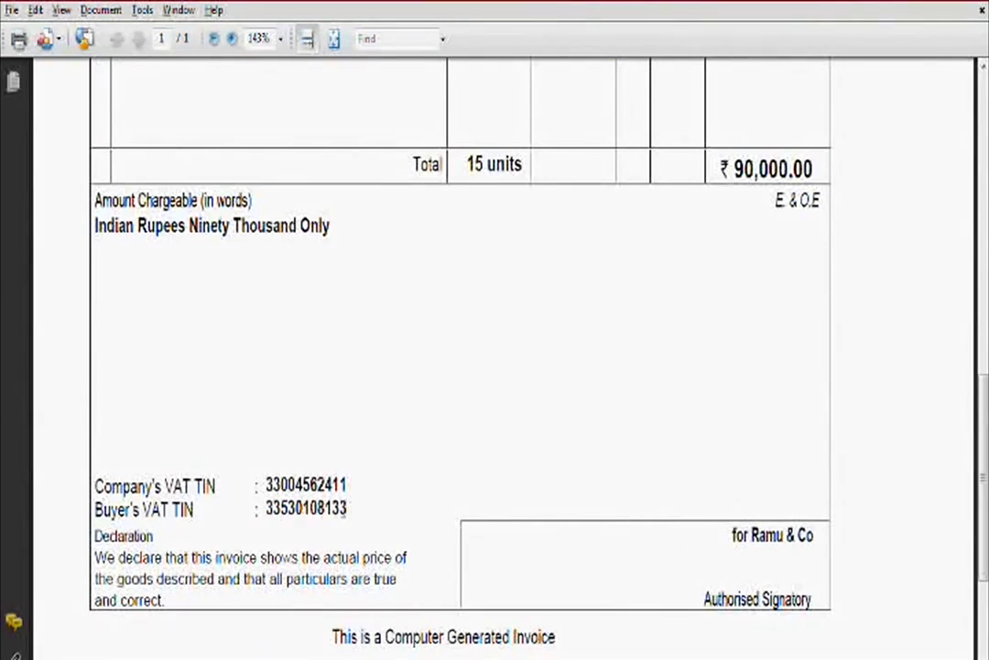
left_click_drag(346, 508, 265, 509)
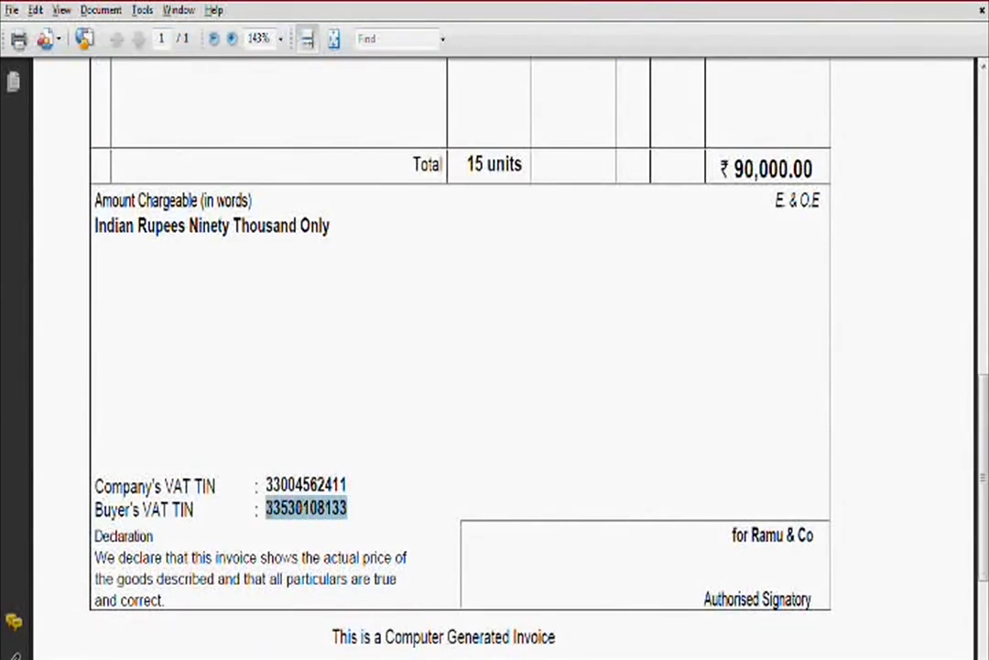
Switch to Tally.ERP 9, enter the buyer's TIN in the VAT details, leave the CST number blank and save the Xyz ledger
key("alt+Tab")
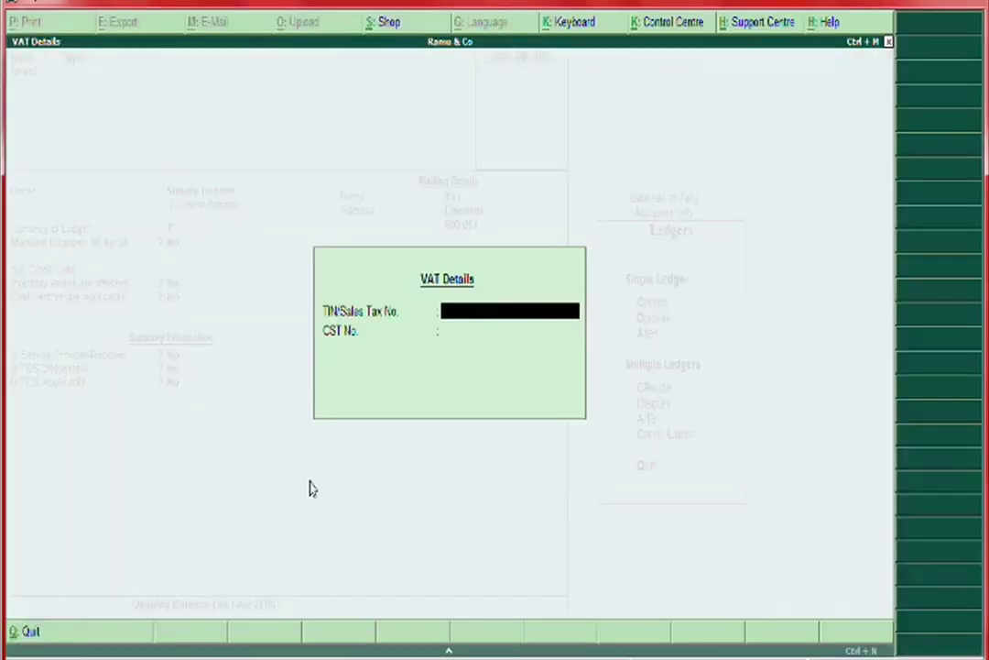
key("ctrl+alt+v")
key("Return")
key("Return")
key("Return")
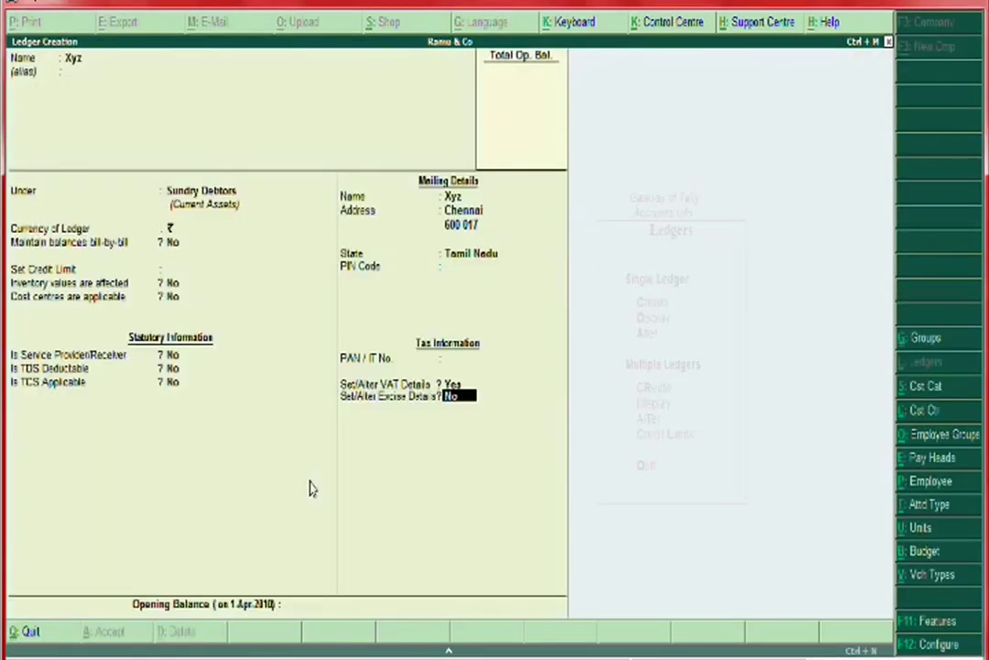
key("Return")
key("Return")
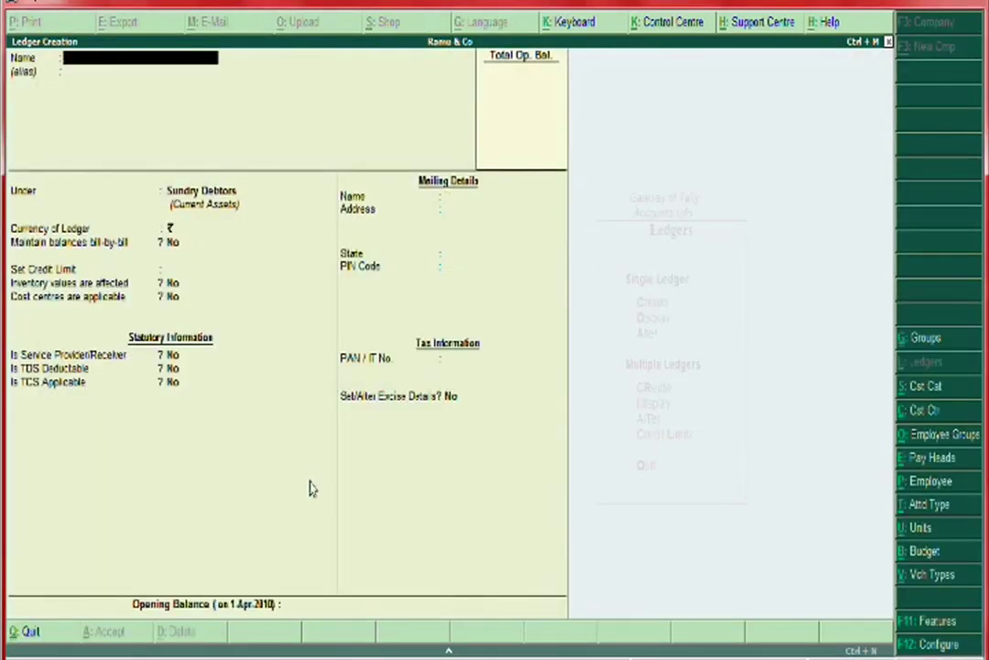
key("Escape")
Switch to the sales invoice and examine its buyer, date, goods, quantities, rates, output VAT and total for the ledgers still needed
key("alt+Tab")
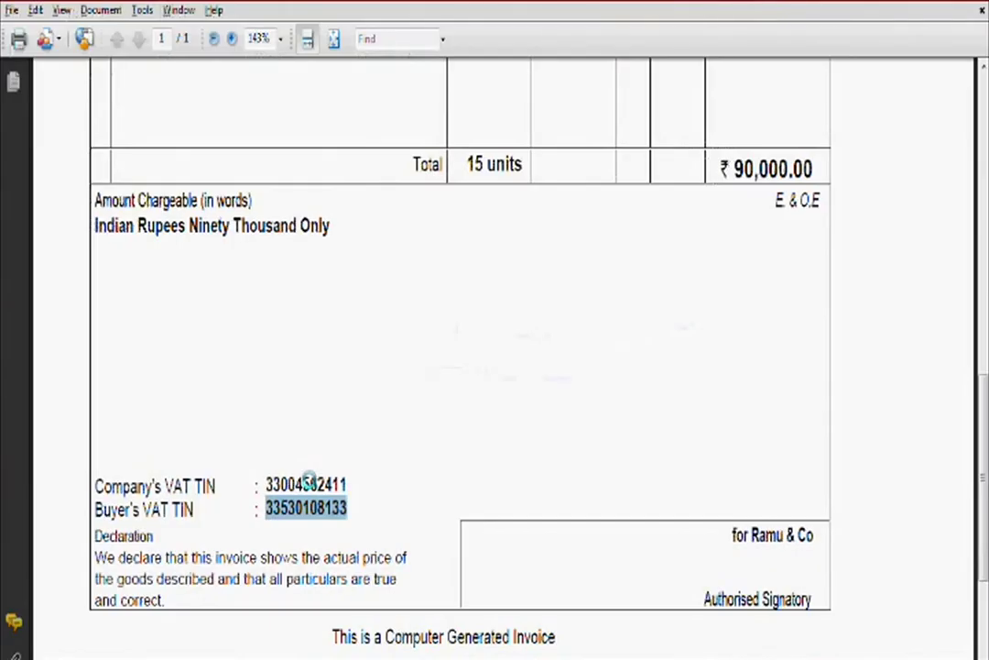
scroll(449, 513, "up", 3)
scroll(474, 444, "up", 3)
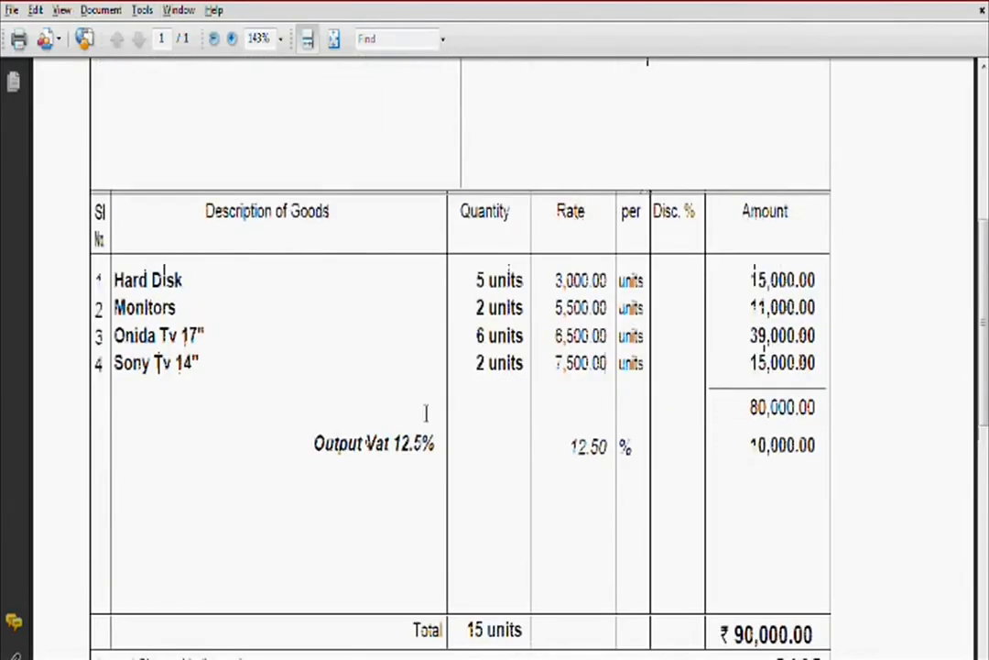
scroll(316, 263, "up", 3)
scroll(322, 368, "up", 1)
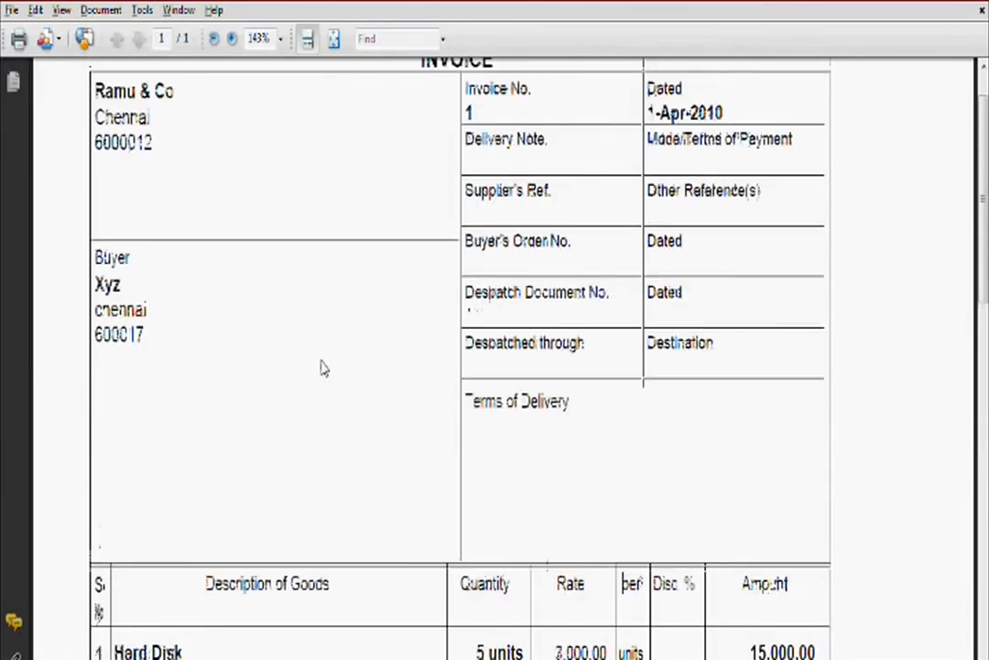
scroll(320, 369, "down", 4)
scroll(321, 368, "up", 5)
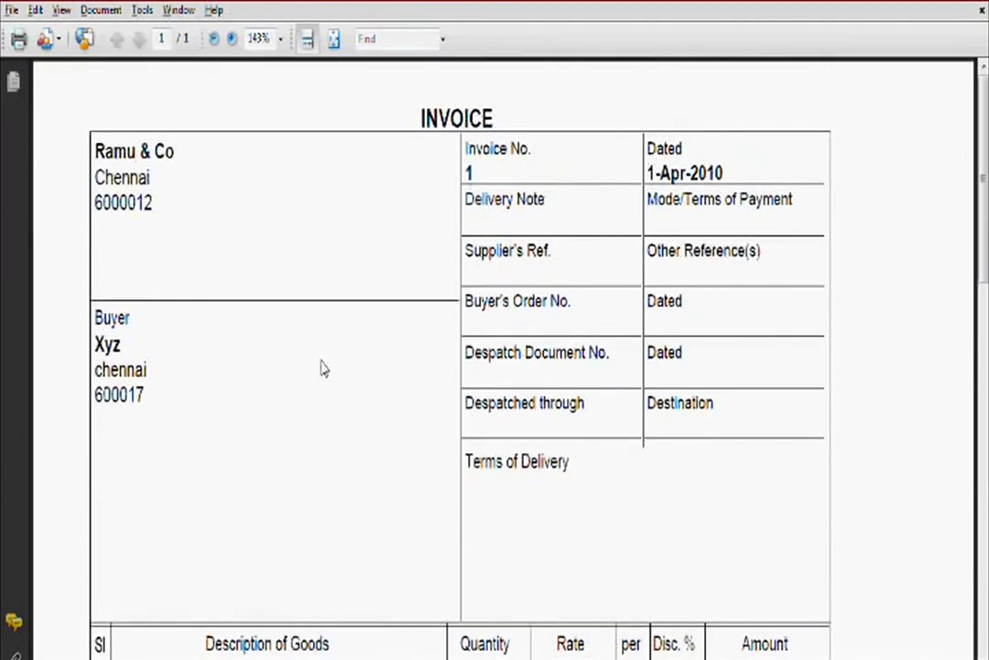
scroll(354, 387, "down", 3)
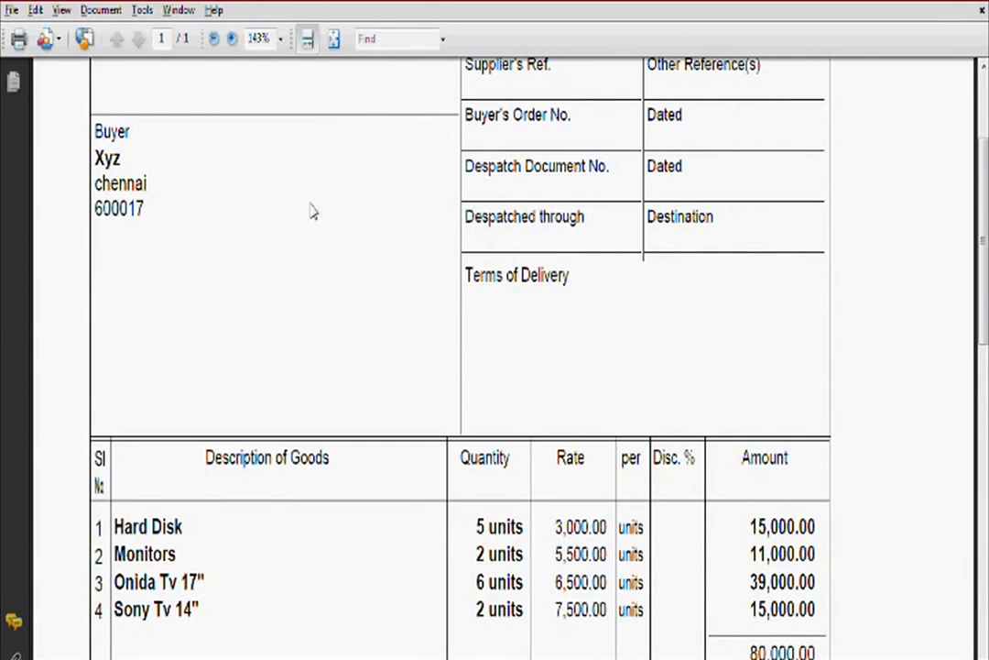
scroll(311, 211, "down", 3)
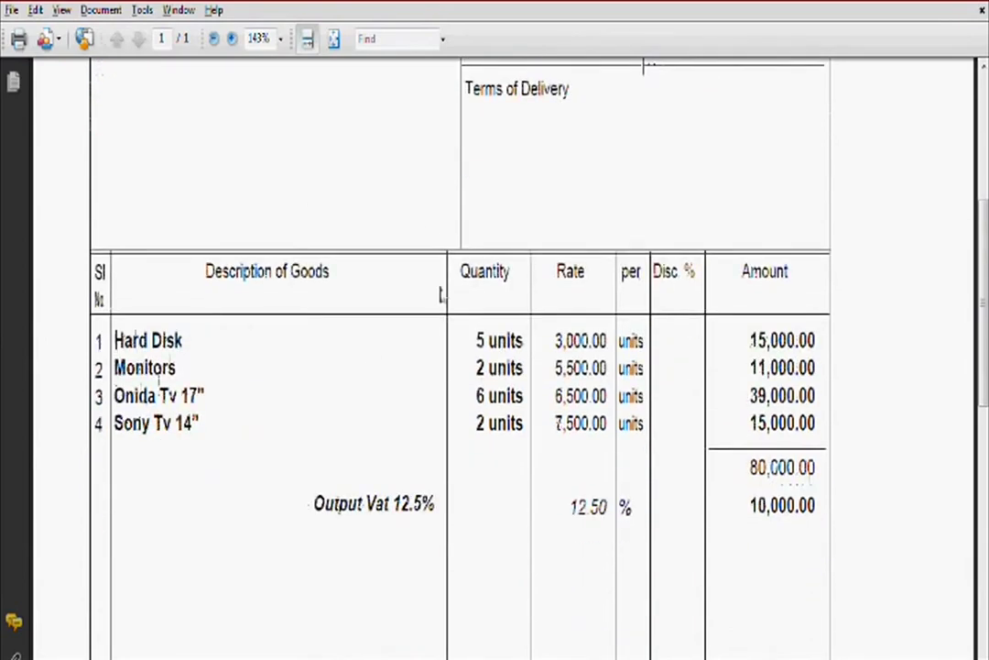
scroll(384, 216, "up", 2)
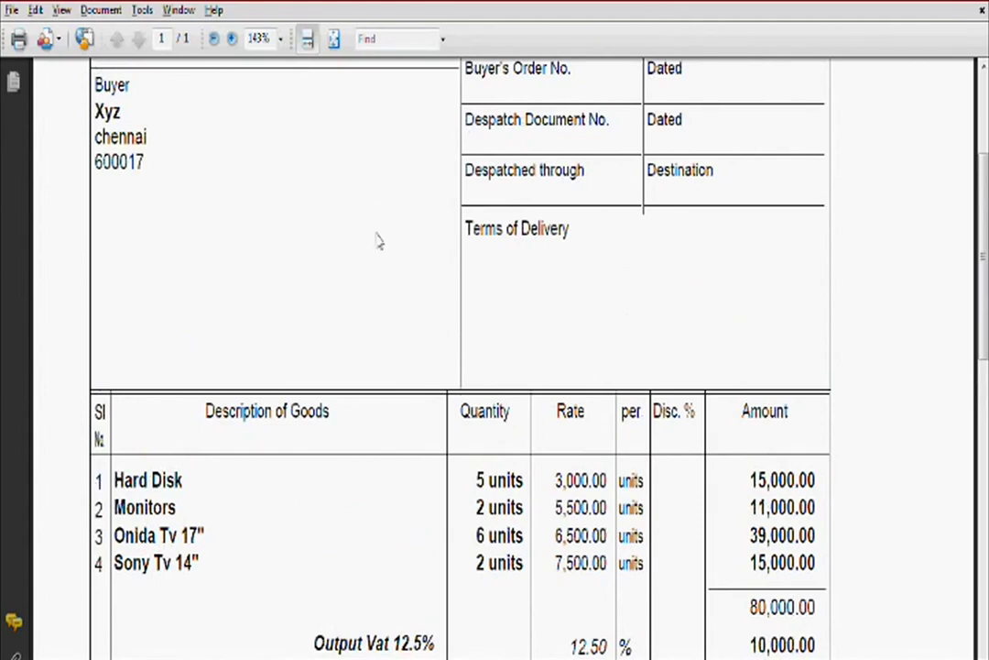
scroll(383, 217, "down", 2)
scroll(444, 227, "up", 4)
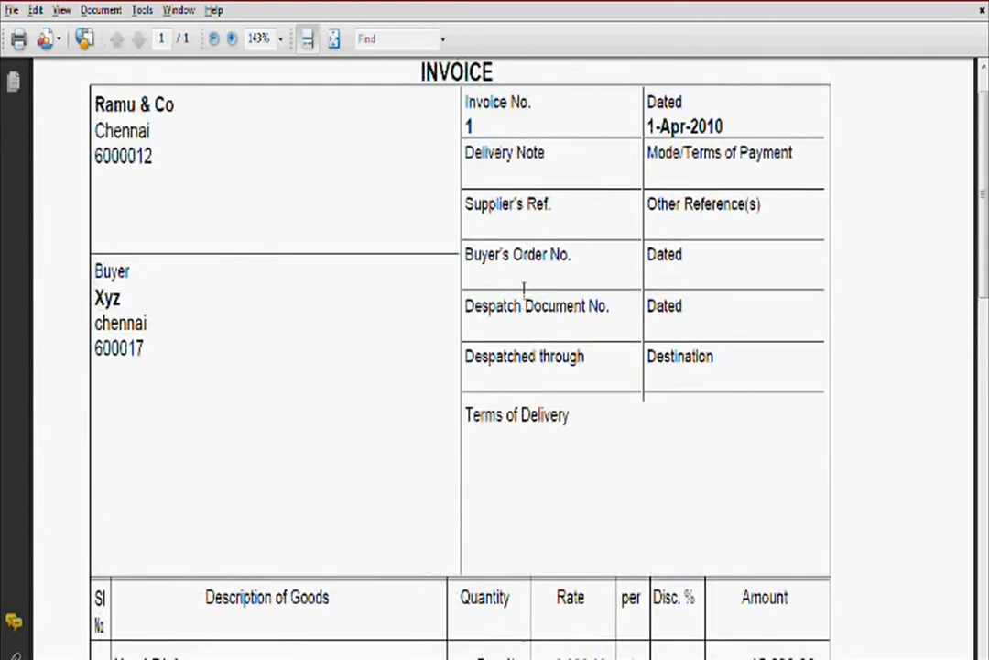
scroll(520, 291, "down", 6)
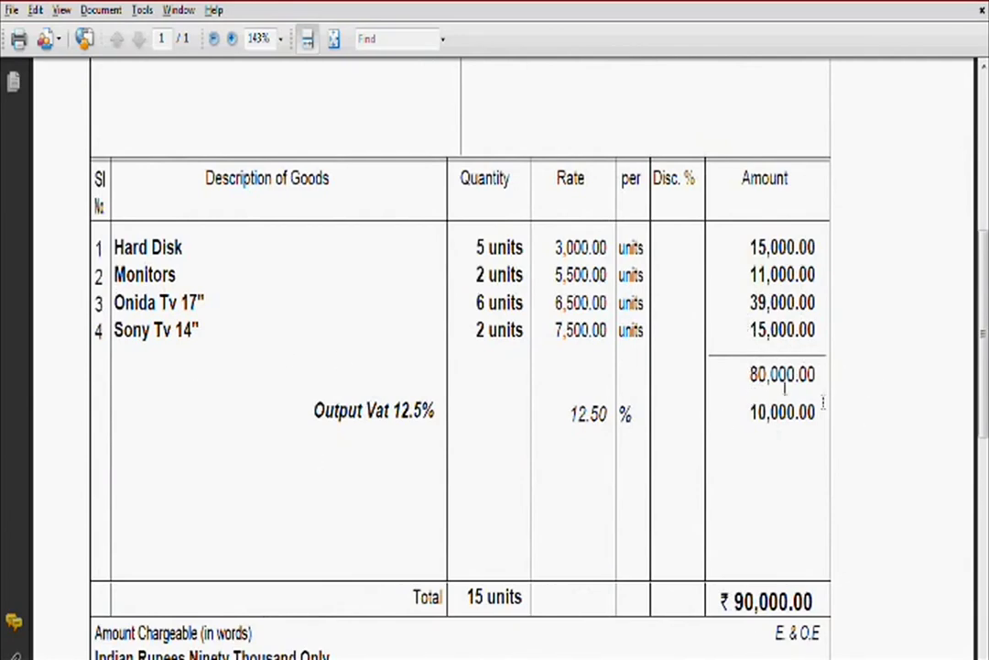
scroll(545, 388, "up", 7)
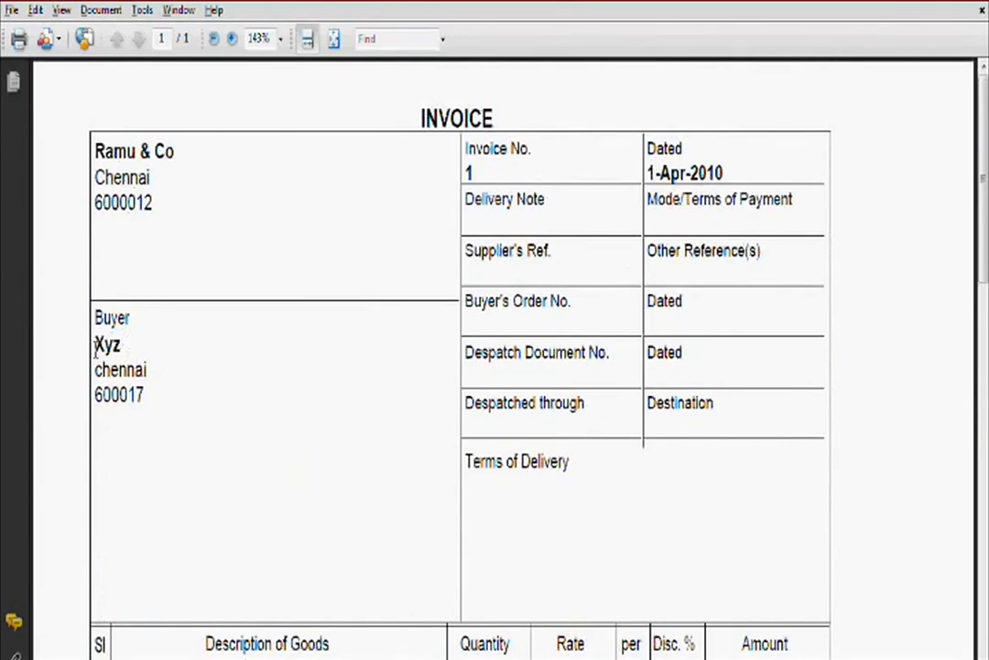
scroll(213, 354, "down", 4)
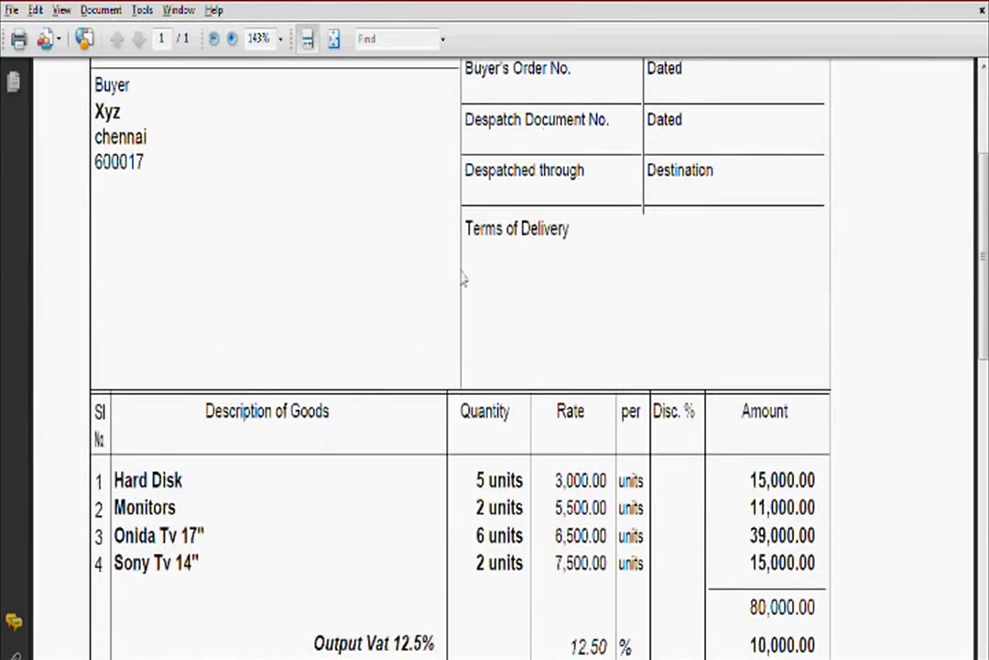
scroll(275, 275, "down", 1)
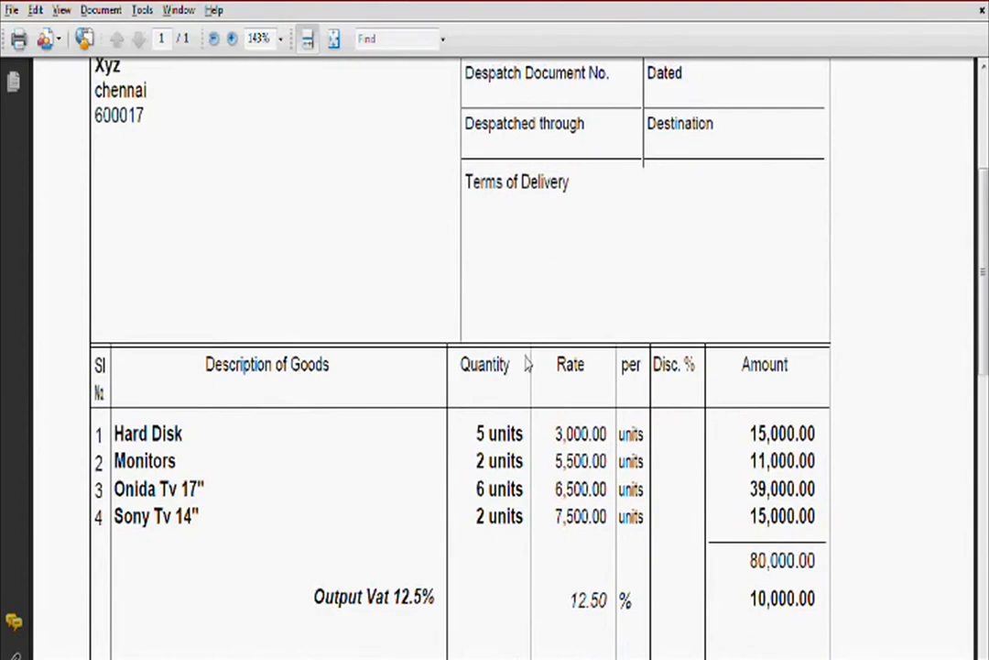
Switch to Tally.ERP 9 and start creating a single ledger named Sales 12.5%
key("alt+Tab")
key("Escape")
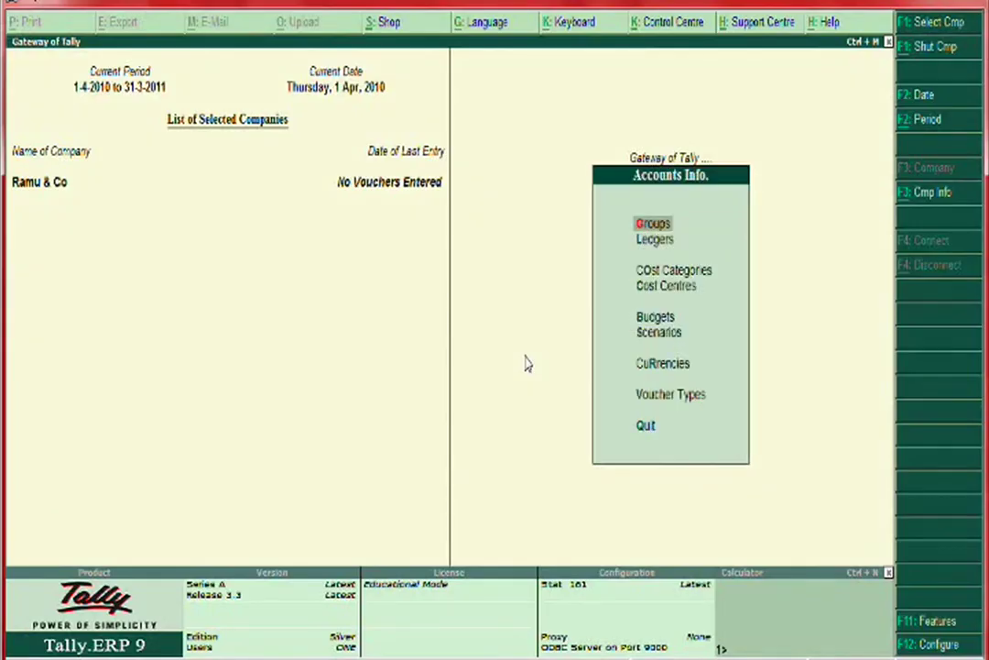
key("Escape")
key("Return")
key("Down")
key("Return")
key("Down")
key("Up")
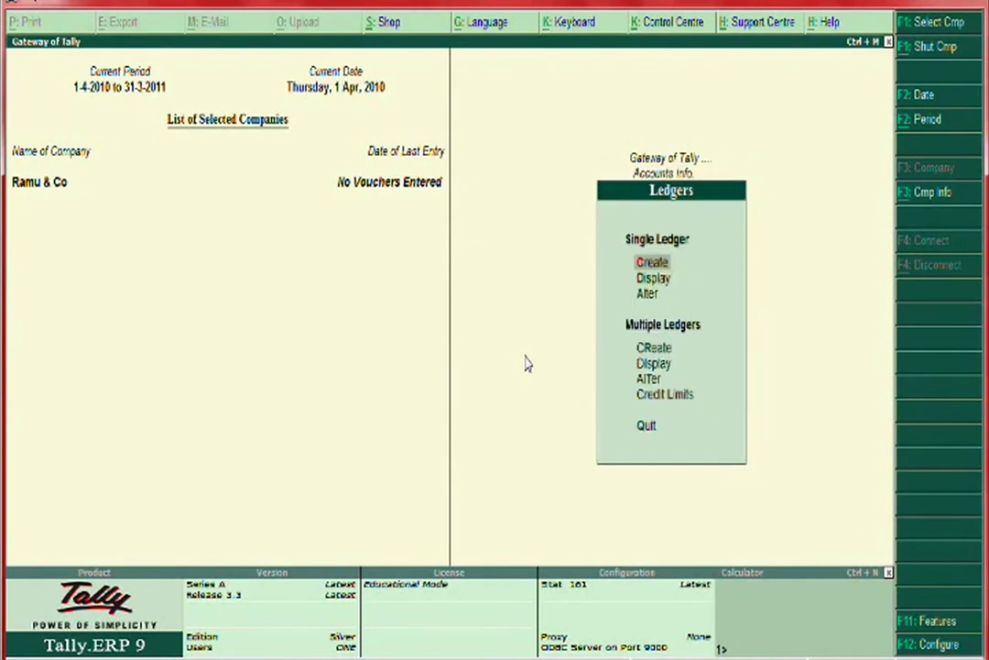
key("Return")
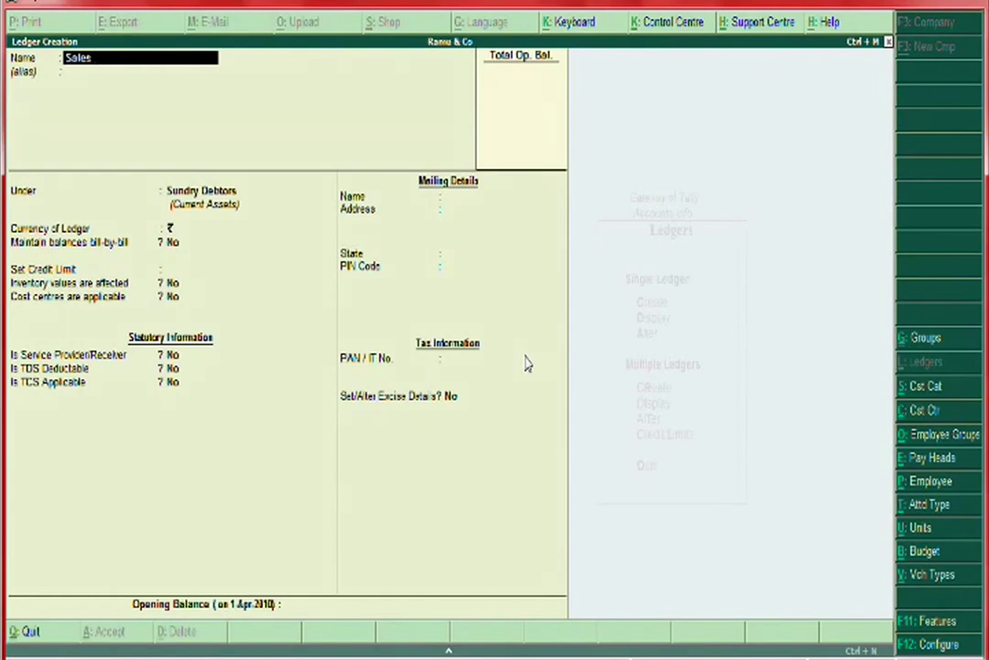
type("Sales 12.5%")
key("Return")
Place the Sales 12.5% ledger under Sales Accounts, keeping its default currency, bill-by-bill, inventory and cost centre options
key("Return")
type("Sale")
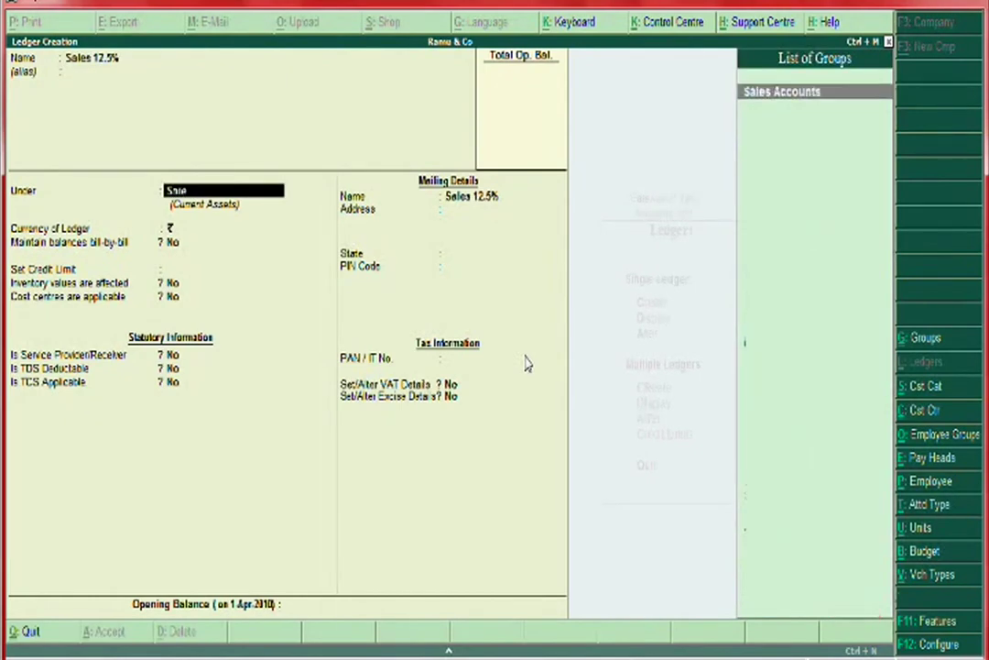
key("Return")
key("Return")
key("Return")
key("Return")
key("Return")
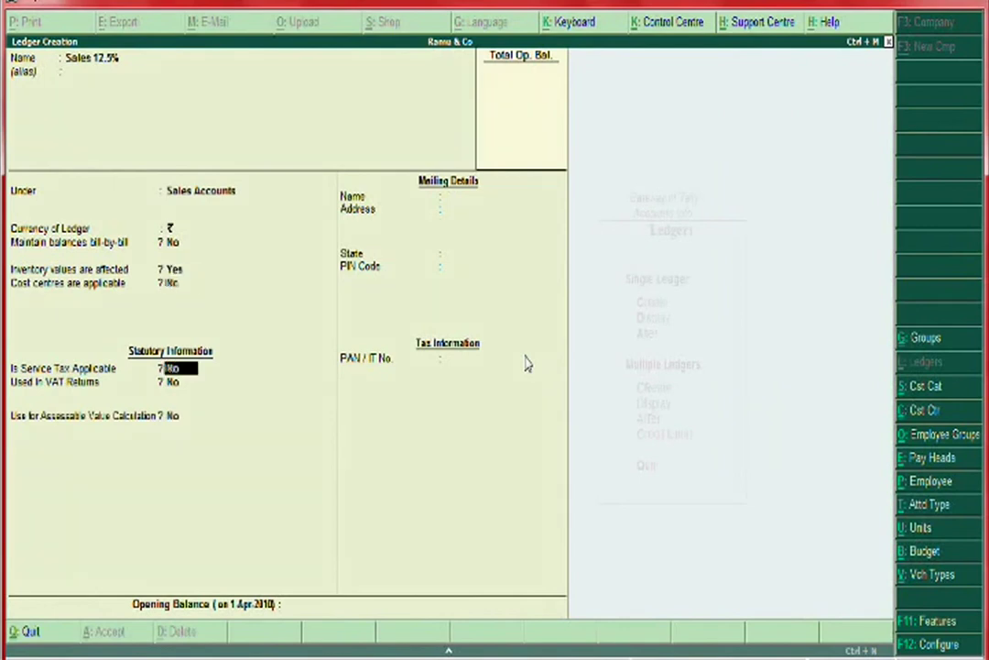
Mark the Sales 12.5% ledger as used in VAT returns, assign a sales VAT/tax class and save the ledger
key("BackSpace")
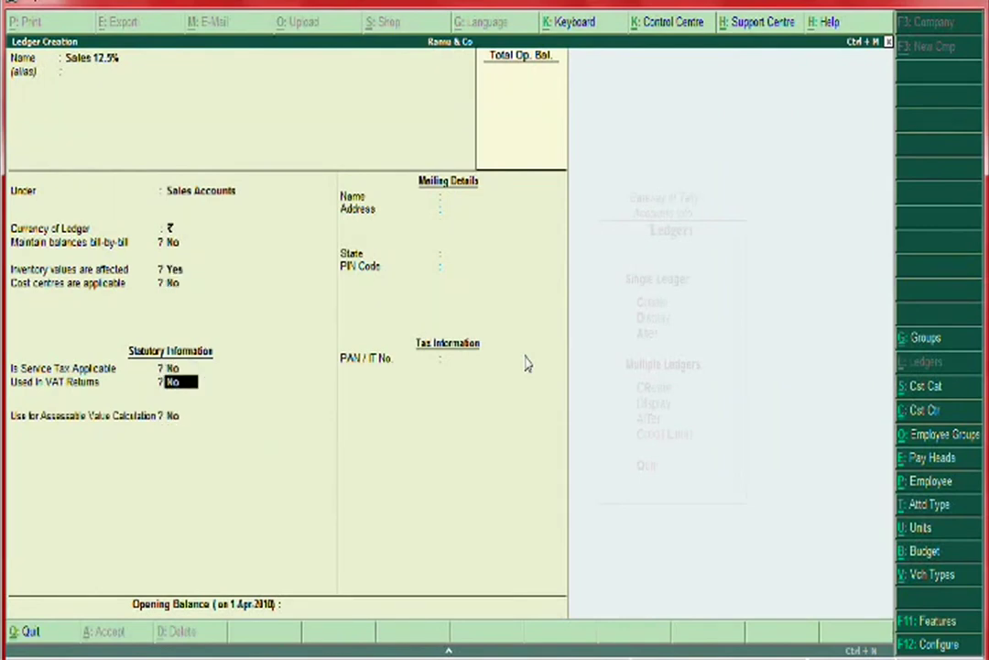
key("Return")
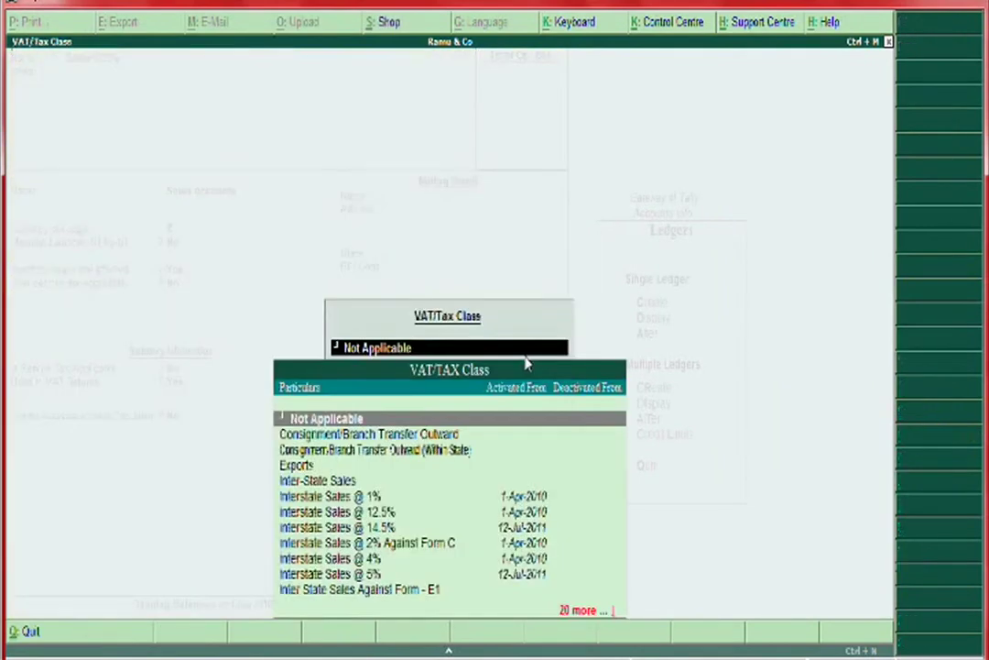
type("Sa")
key("Down")
key("Return")
key("Return")
key("Return")
key("Return")
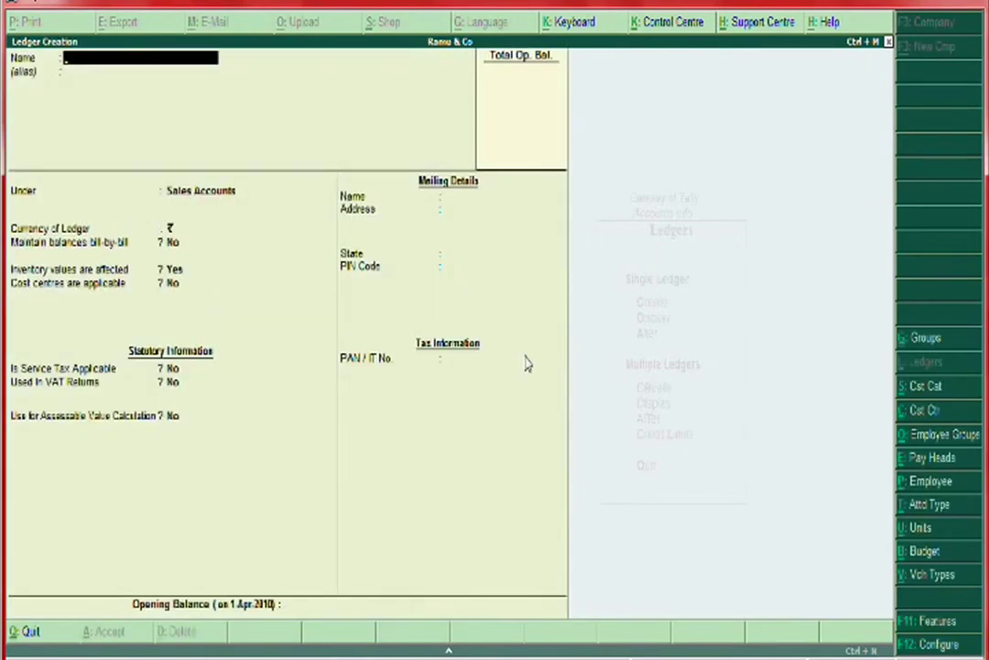
Name a new ledger Output Vat 12.5% and place it under the Duties & Taxes group
type("tput Vat 12.5%")
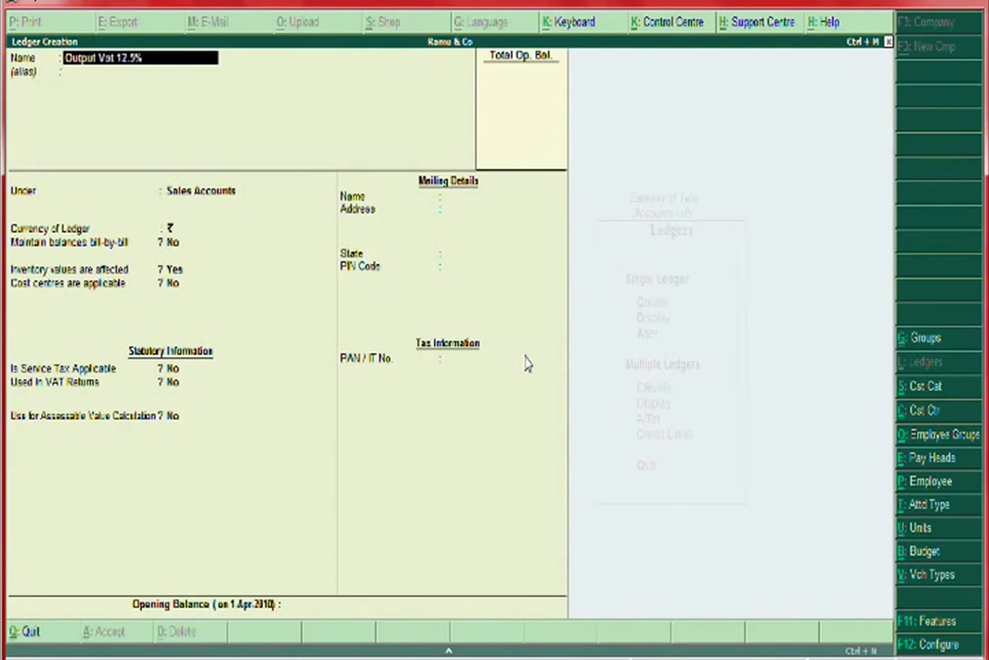
key("Return")
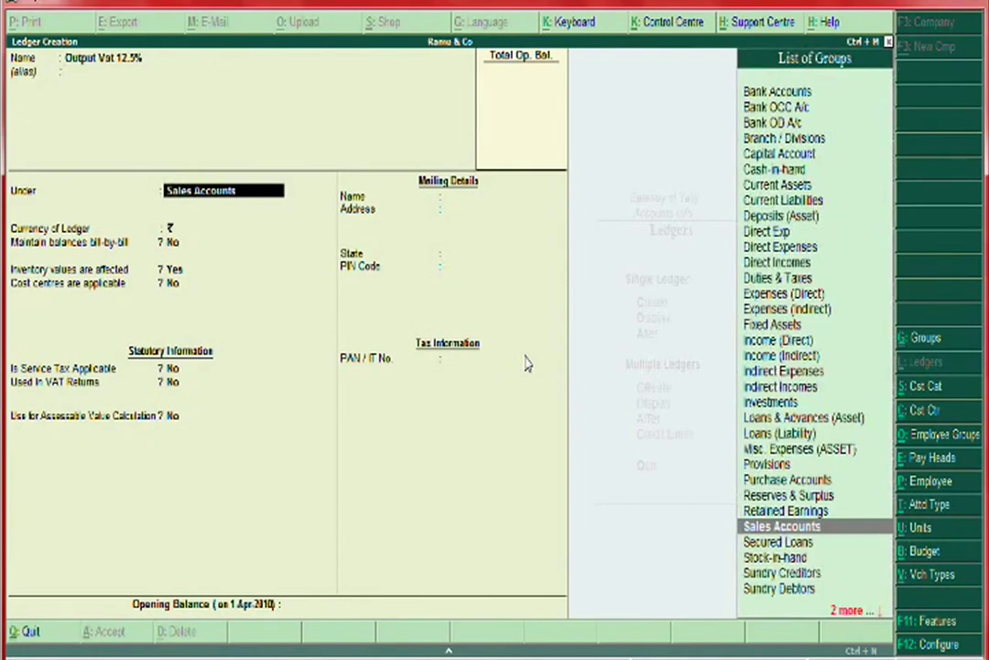
type("Dut")
key("Return")
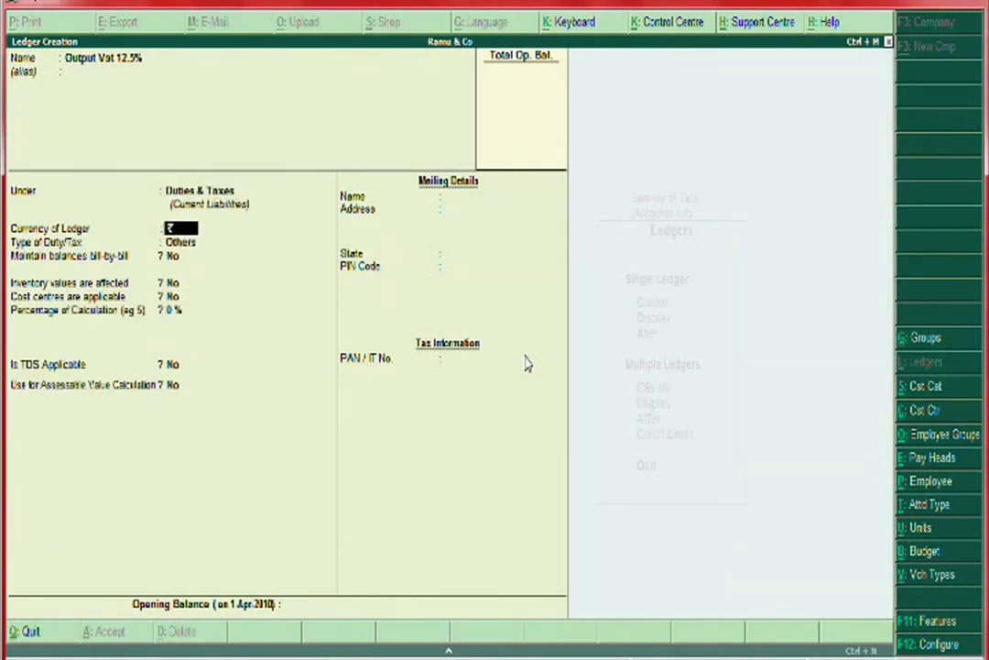
Set the Output Vat 12.5% ledger's type of duty/tax to VAT and its VAT sub type to Output VAT
key("Return")
key("Down")
key("Down")
key("Down")
key("Down")
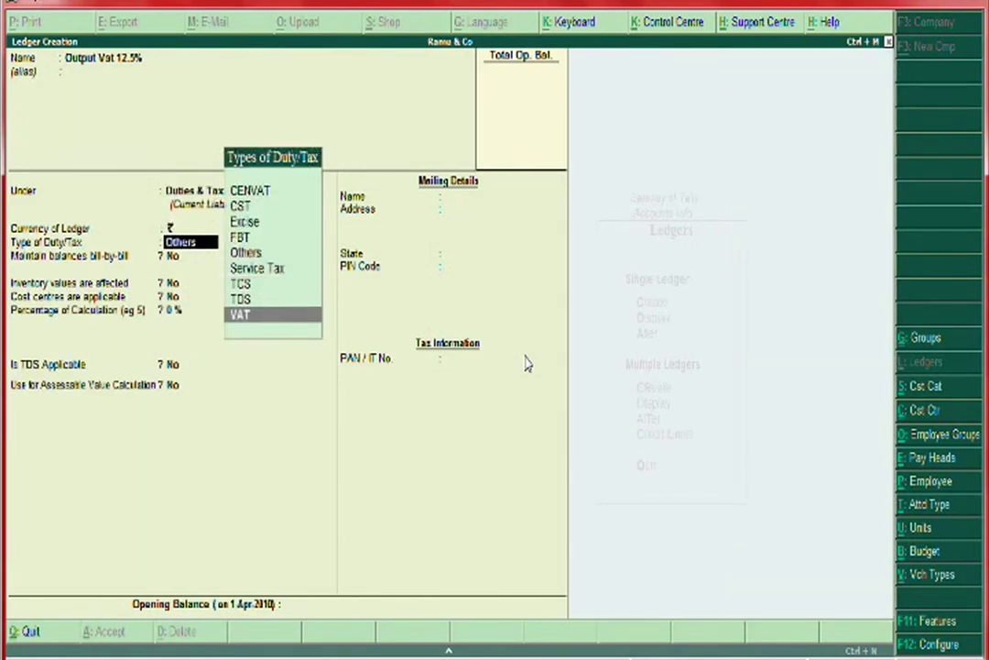
key("Return")
key("Down")
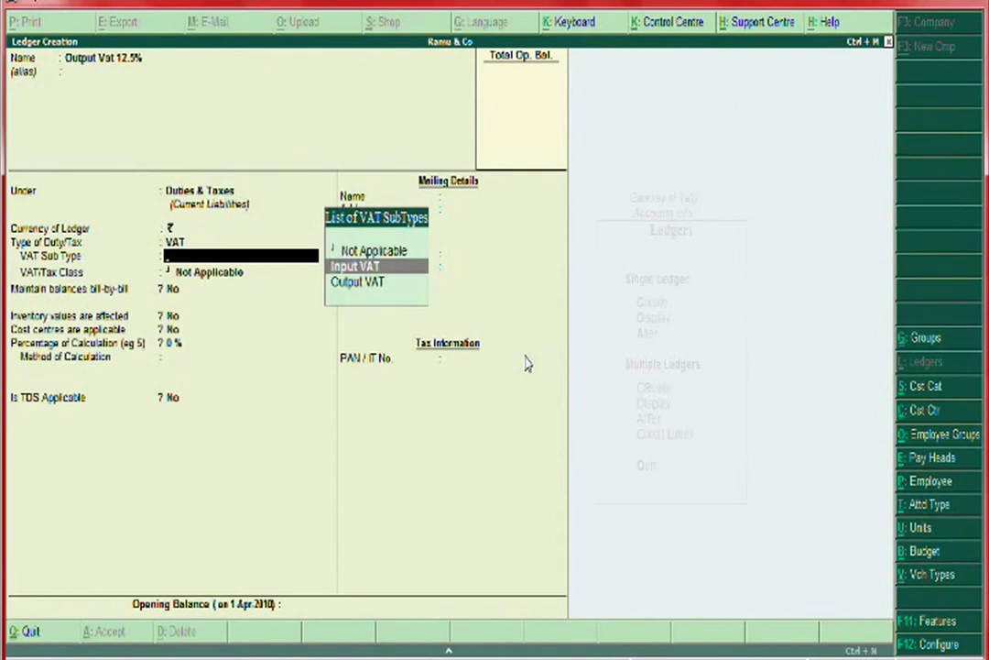
key("Down")
key("Return")
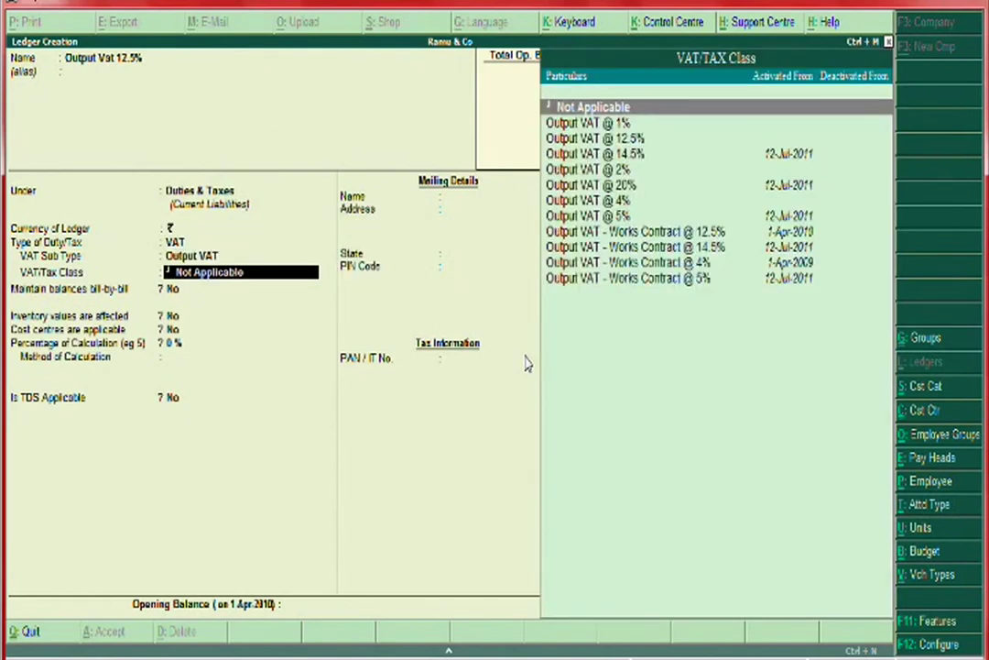
Assign the Output VAT @ 12.5% tax class, keep the remaining defaults and save the Output Vat 12.5% ledger
key("Down")
key("Down")
key("Return")
key("Return")
key("Return")
key("Return")
key("Return")
key("Return")
key("Return")
key("Return")
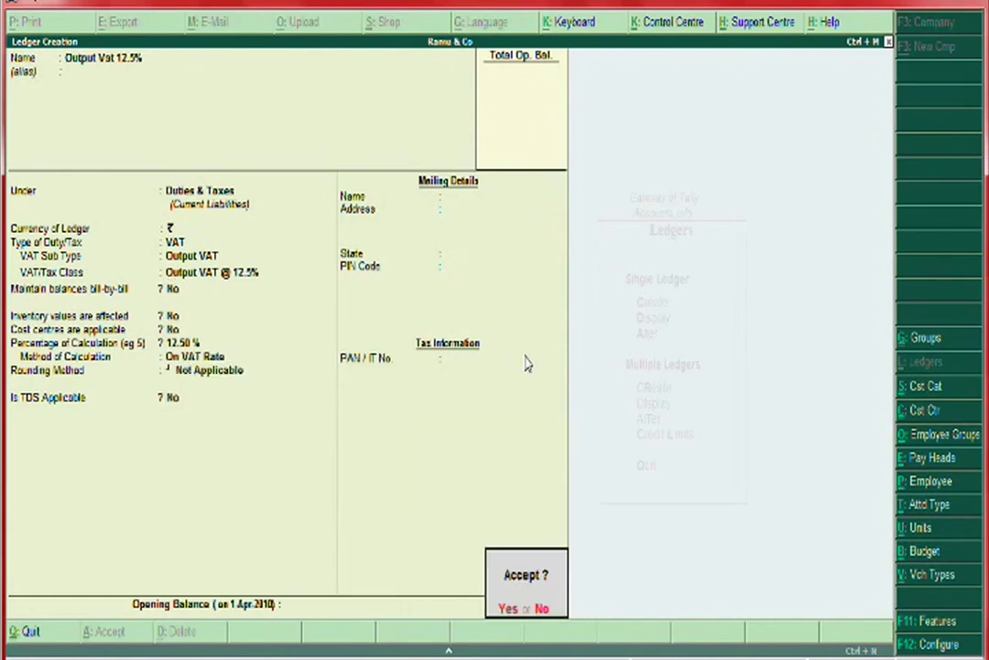
key("Return")
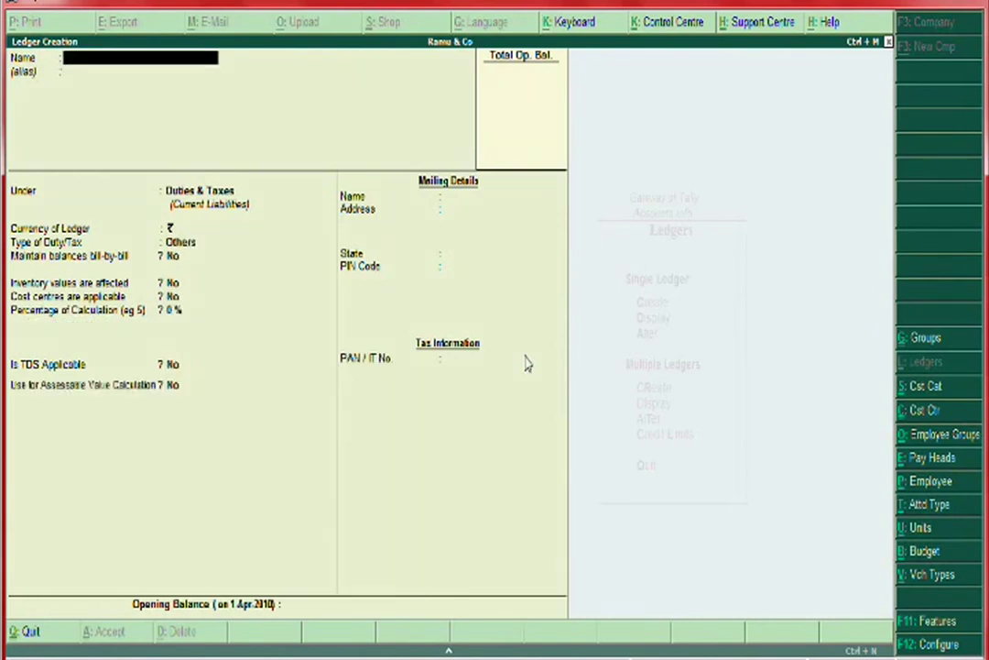
Leave ledger creation and switch to the sales invoice PDF to examine the buyer, item quantities, rates, VAT and total
key("Escape")
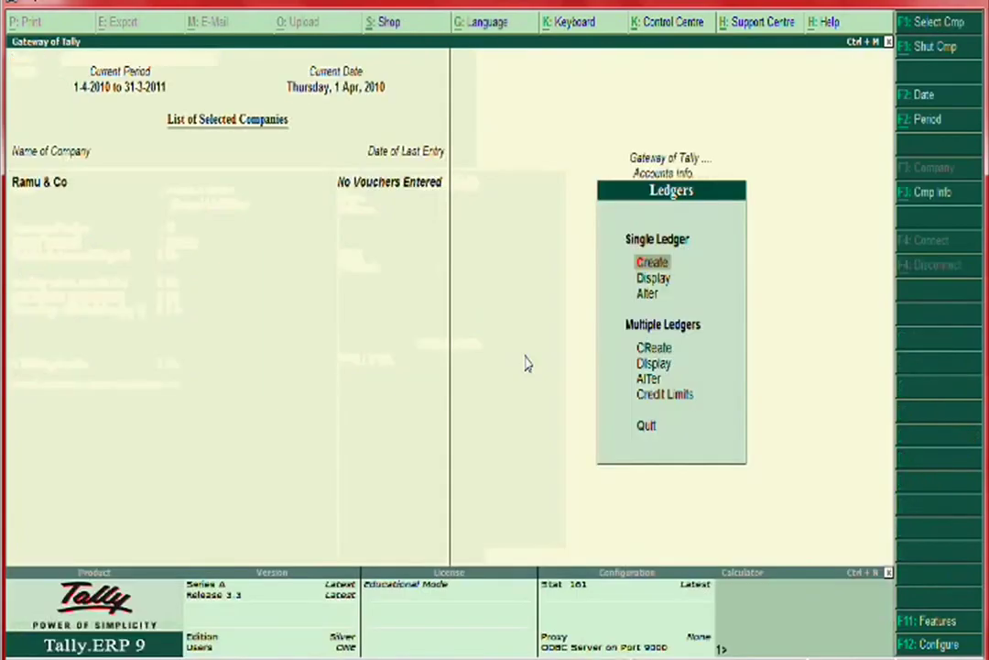
key("Escape")
key("alt+Tab")
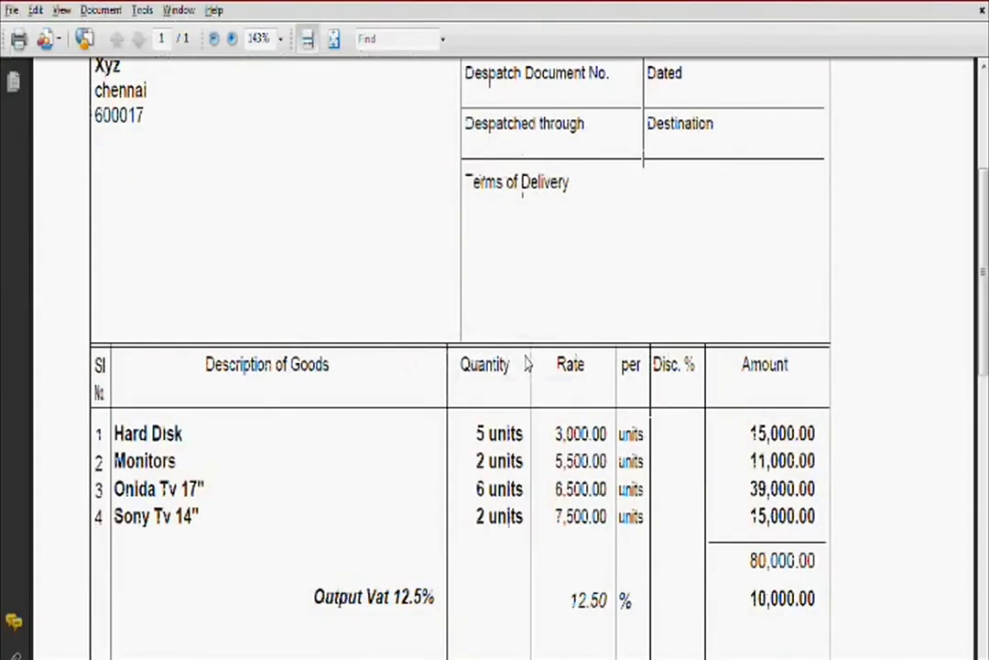
scroll(526, 365, "down", 10)
scroll(527, 365, "down", 1)
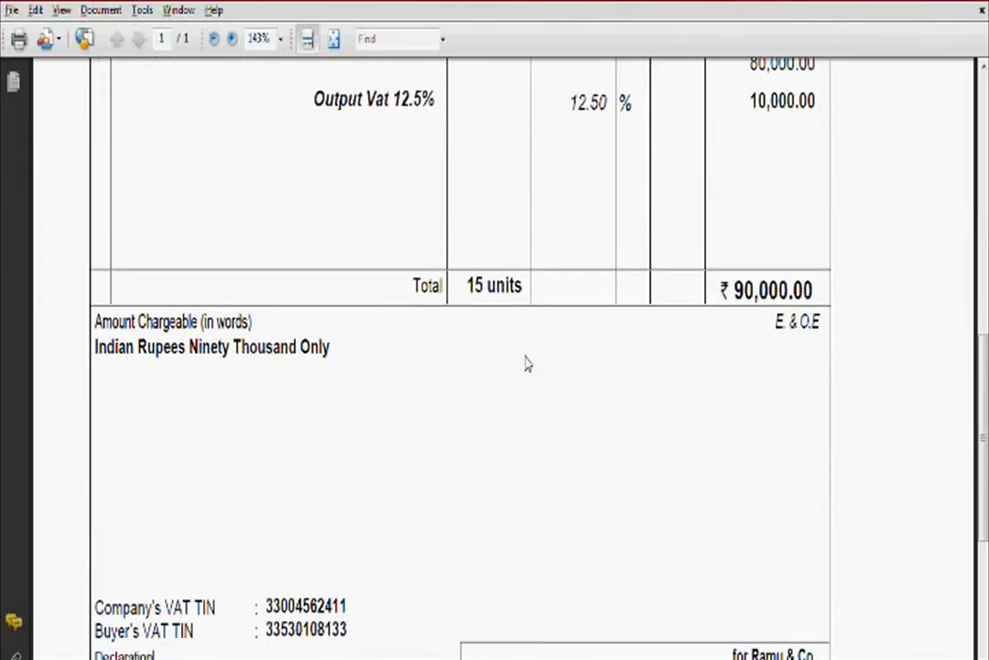
scroll(526, 364, "down", 2)
scroll(526, 365, "up", 1)
scroll(527, 365, "up", 10)
scroll(522, 422, "up", 3)
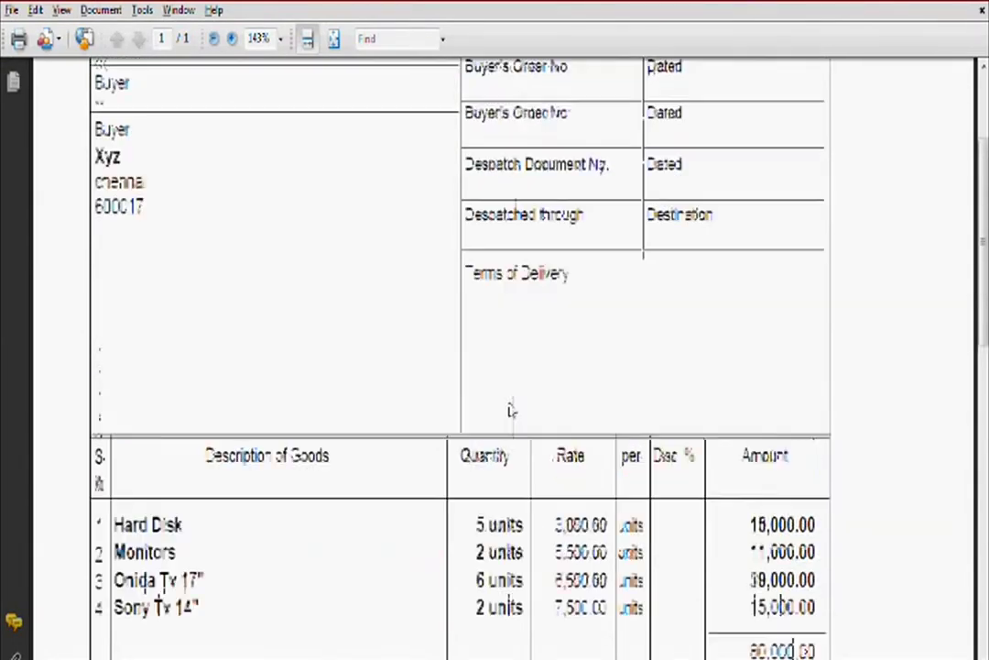
scroll(511, 410, "up", 1)
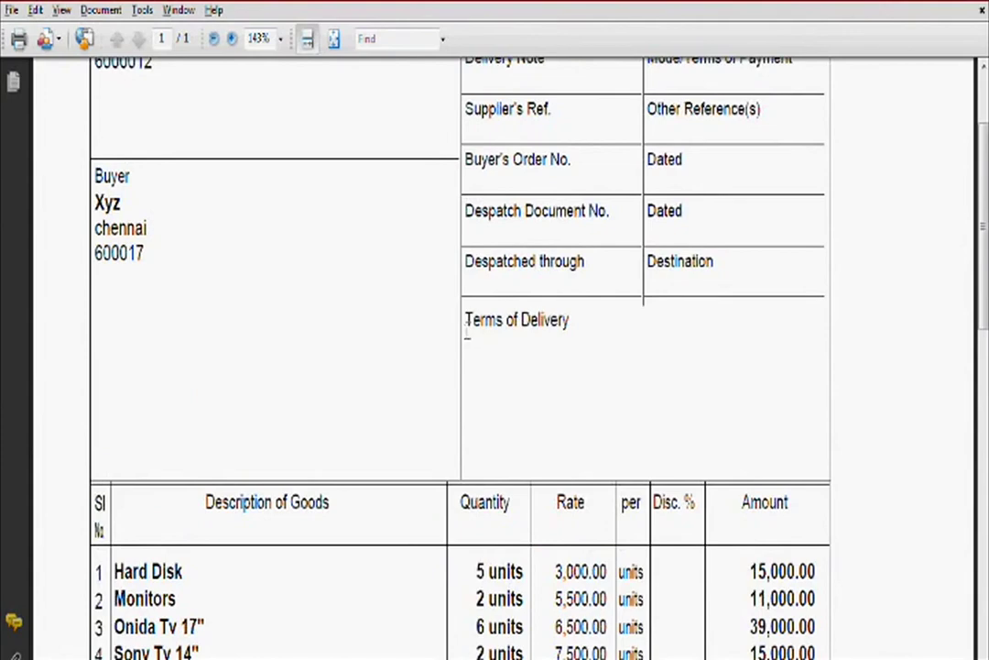
scroll(467, 335, "up", 3)
scroll(468, 338, "down", 5)
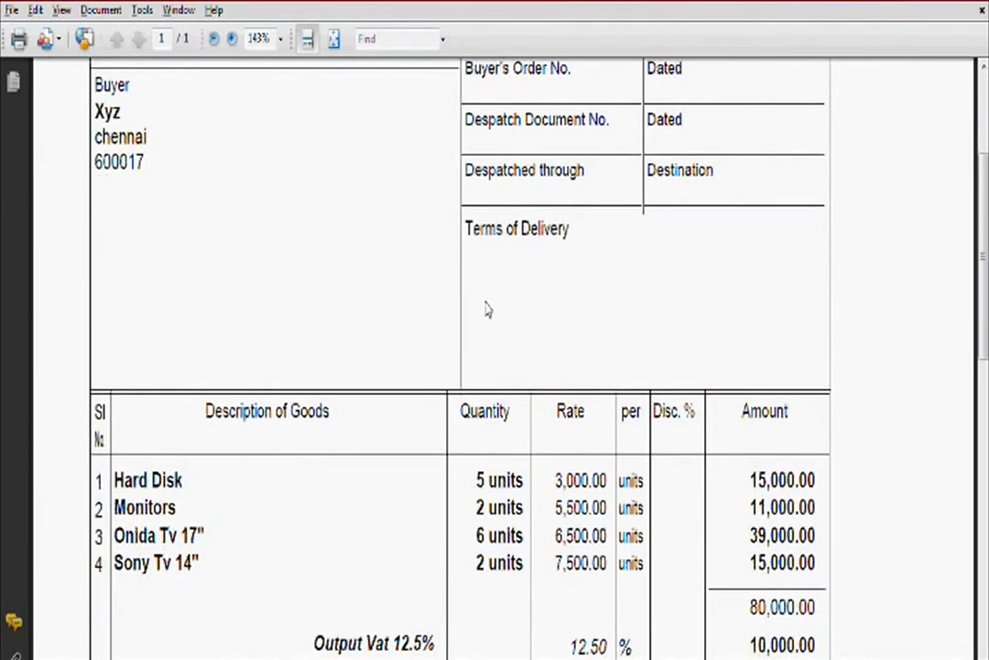
scroll(488, 307, "down", 2)
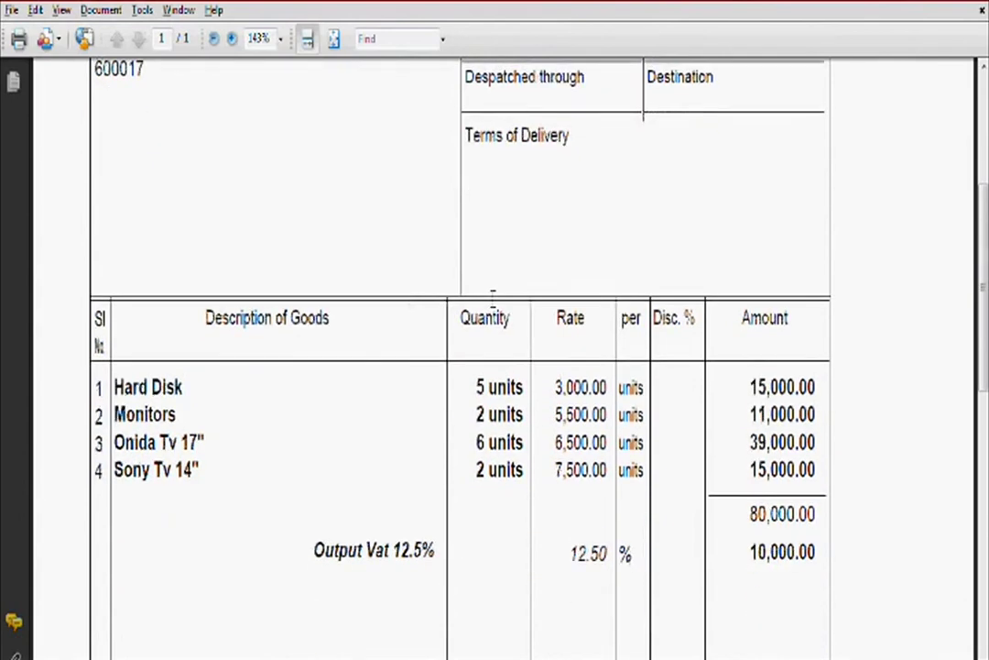
scroll(490, 302, "up", 4)
scroll(493, 307, "down", 2)
scroll(495, 307, "down", 1)
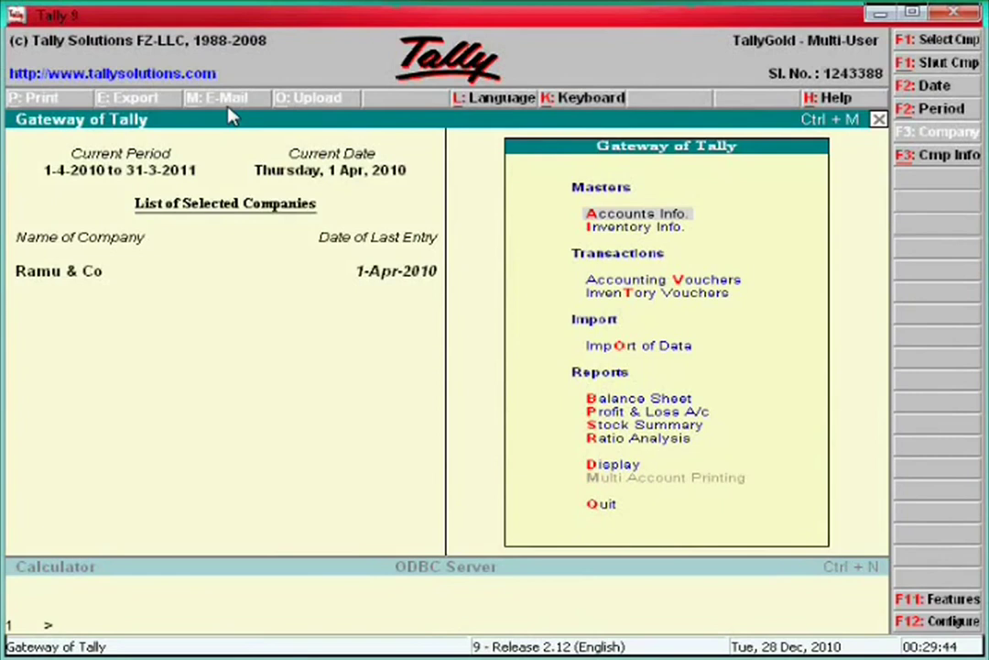
Switch to Tally 9 and start a new sales accounting voucher for Ramu & Co
key("Down")
key("Down")
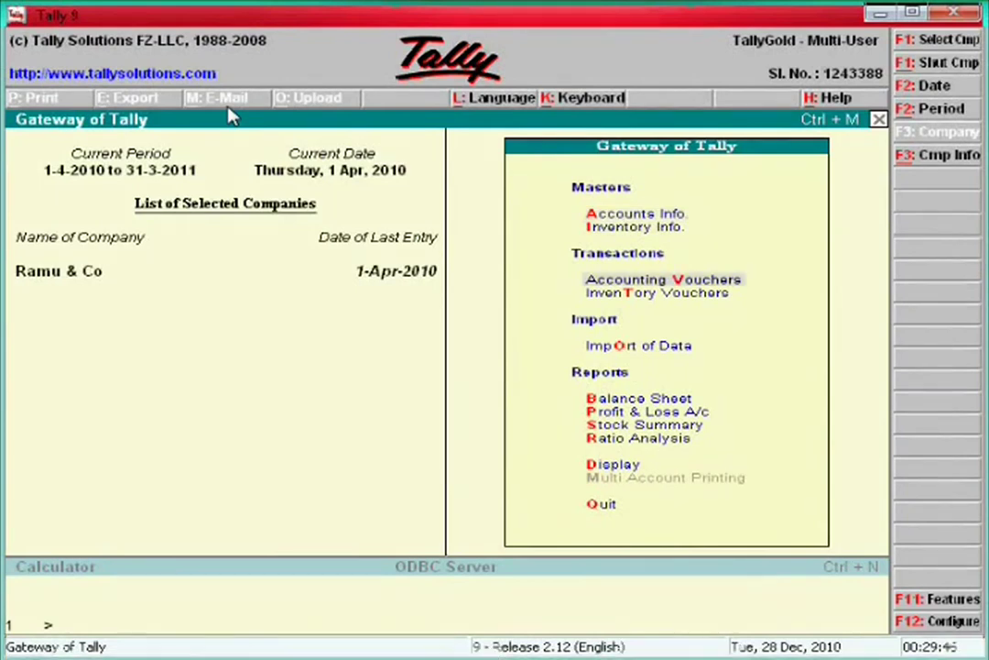
key("Return")
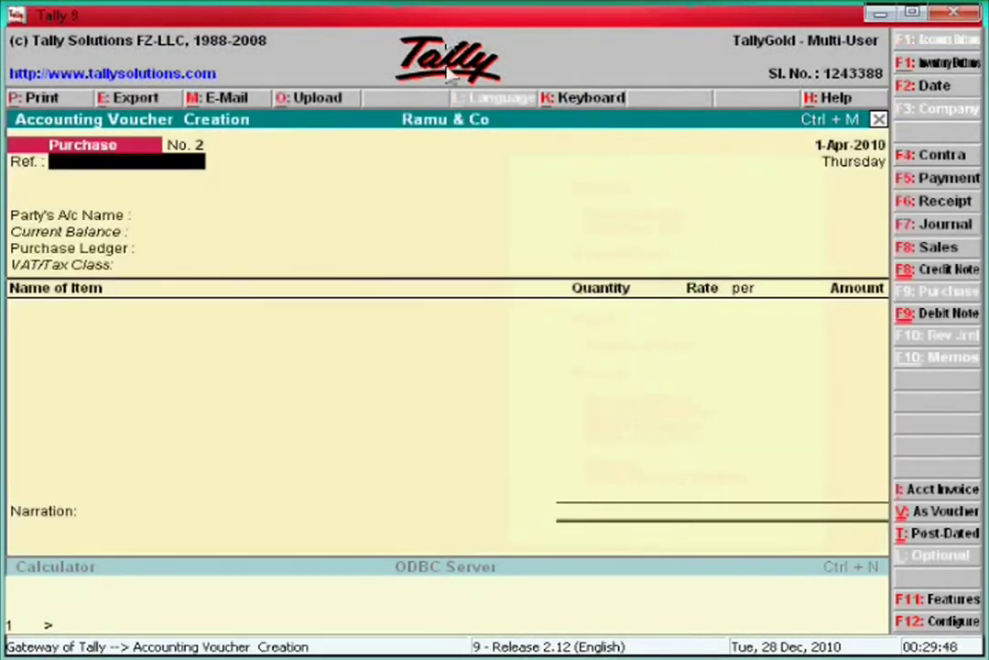
left_click(928, 252)
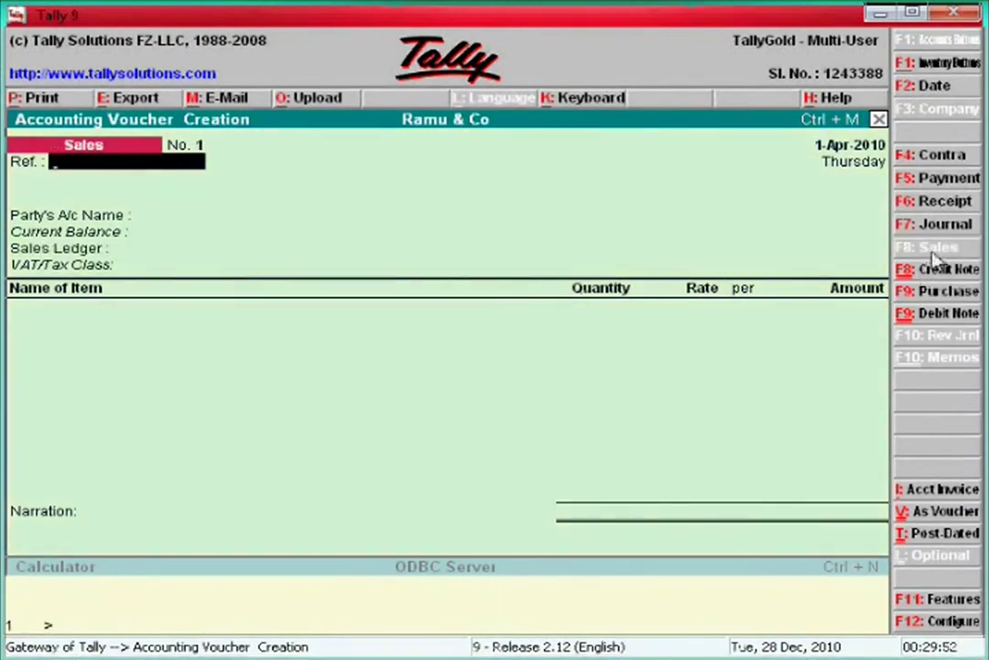
Leave the reference blank, set Xyz as the party account with default details and Sales A/c 12.5% as the sales ledger
key("Return")
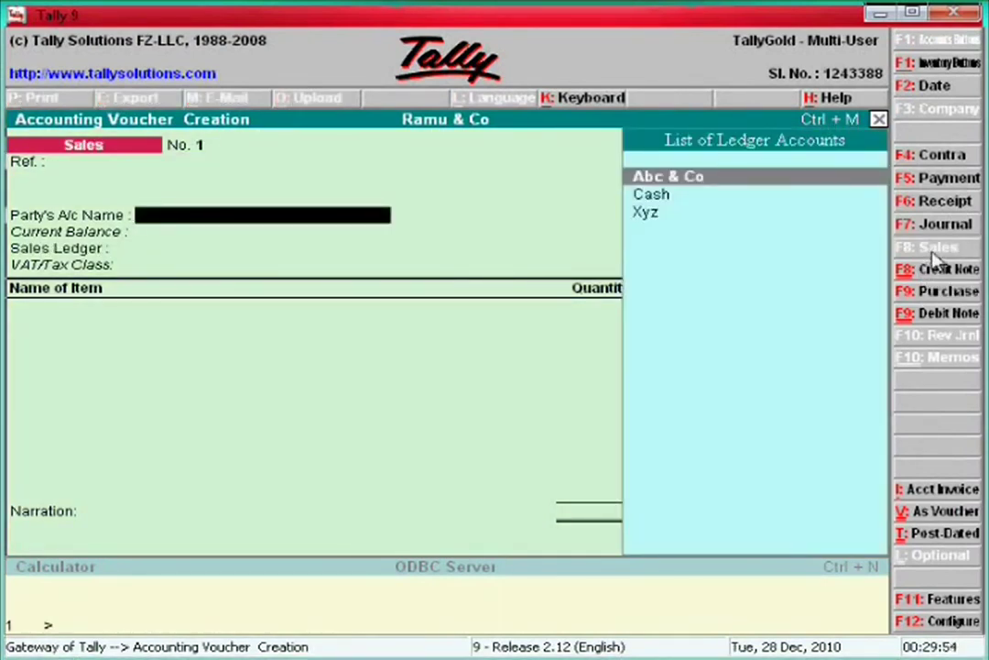
key("Down")
key("Down")
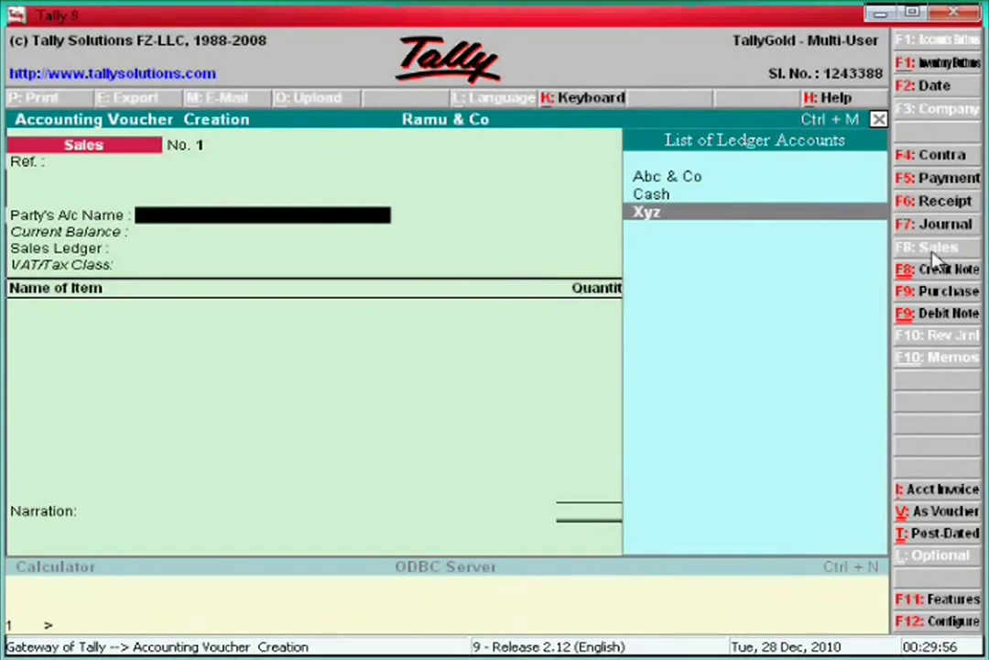
key("Return")
key("Return")
key("Return")
key("Return")
key("Return")
key("Return")
key("Return")
key("Return")
key("Return")
key("Return")
key("Return")
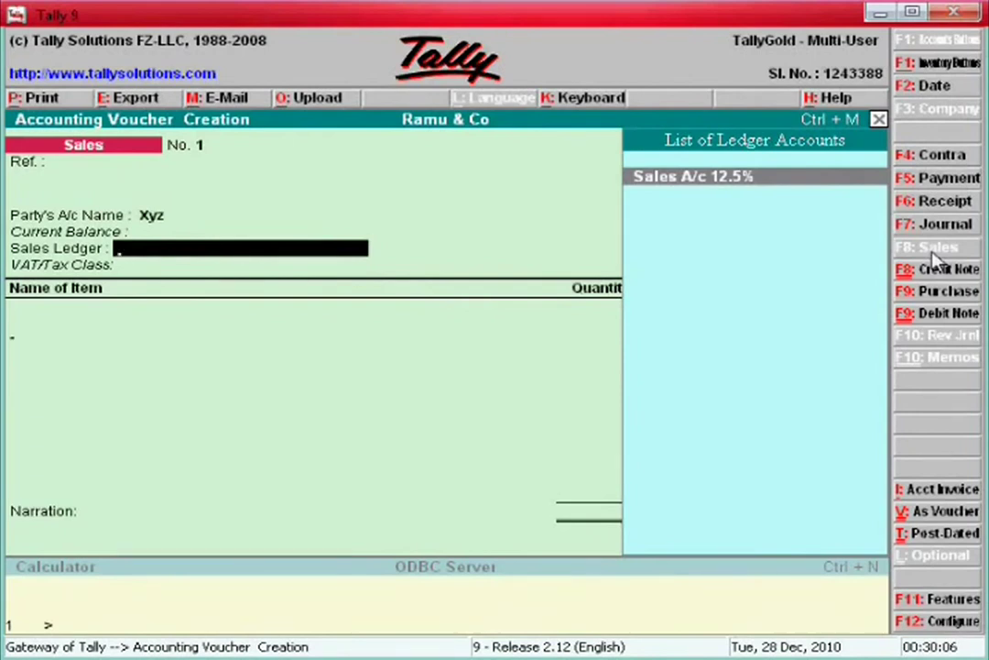
key("Return")
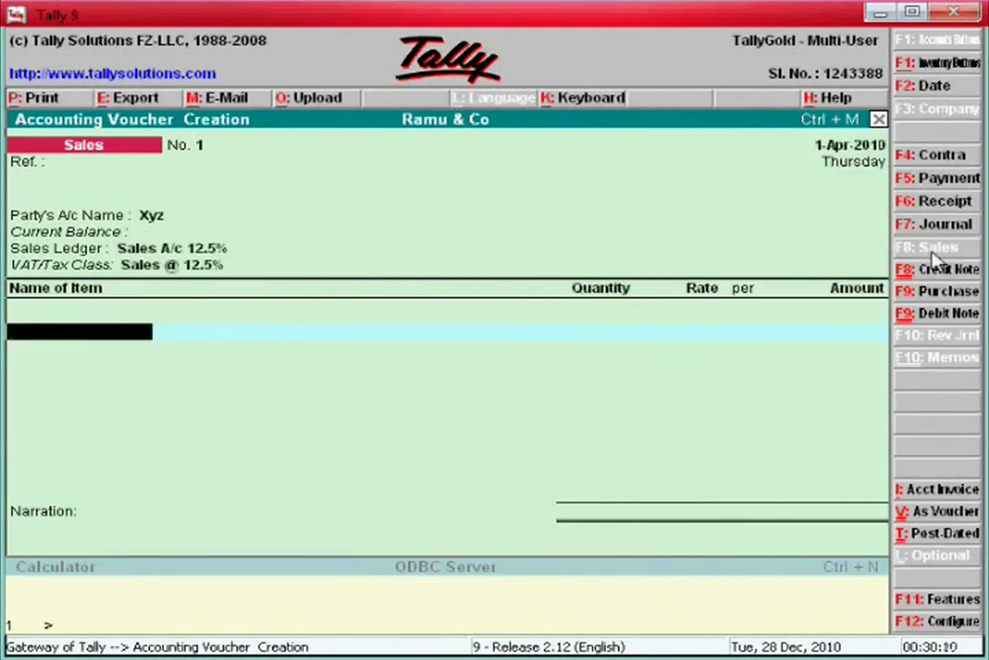
Add Hard Disk as the sales voucher's first item and allocate it from the Show Room Godown
type("S")
key("Up")
key("Up")
key("Up")
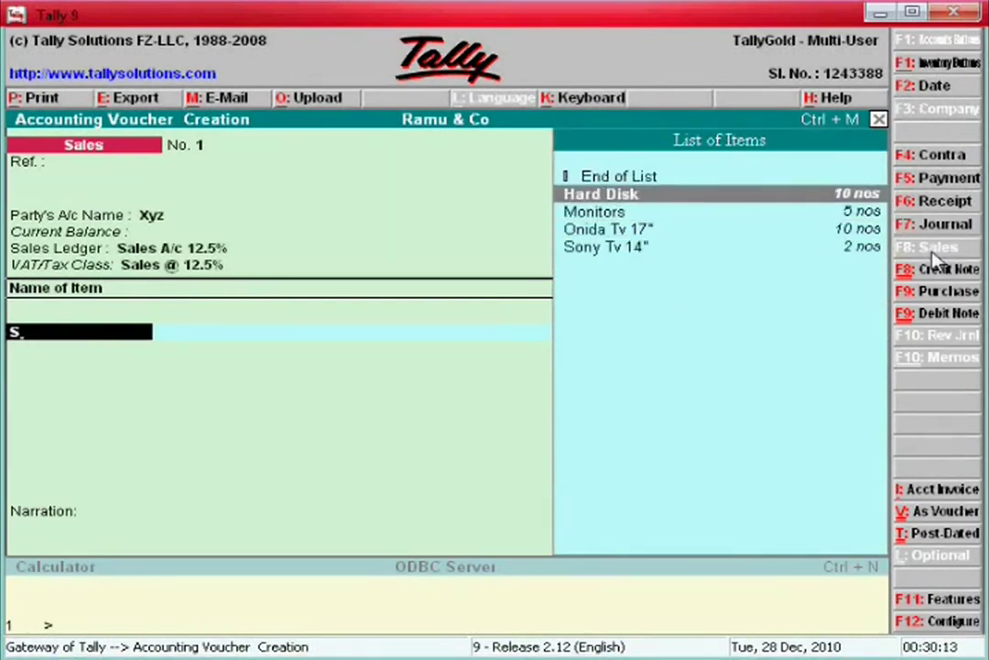
key("Return")
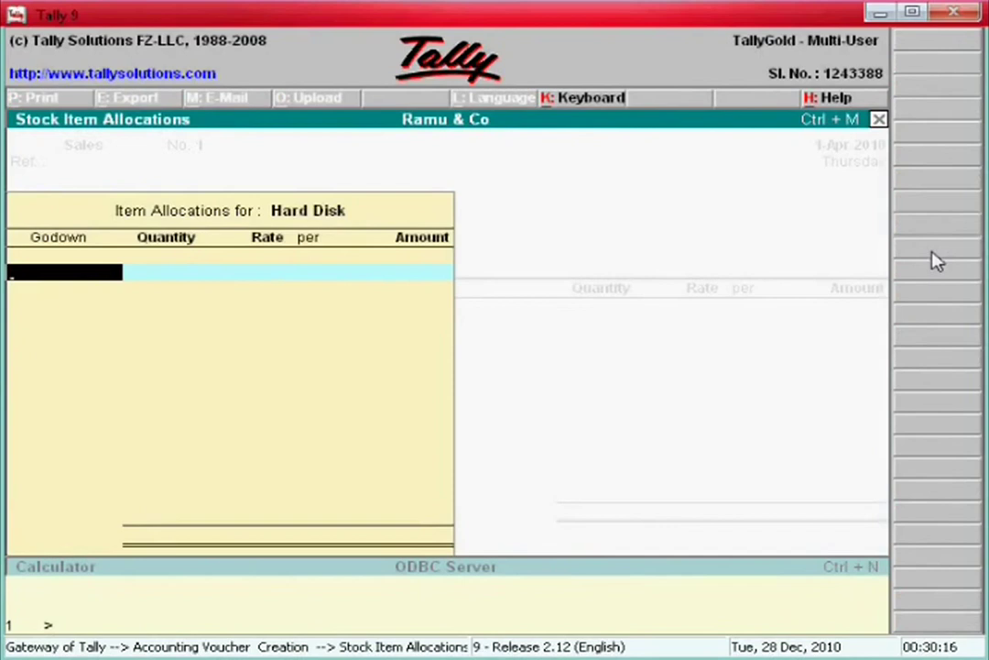
key("Down")
key("Return")
Enter a quantity of 5 nos at a rate of 3,000 for Hard Disk and accept the item line
type("5")
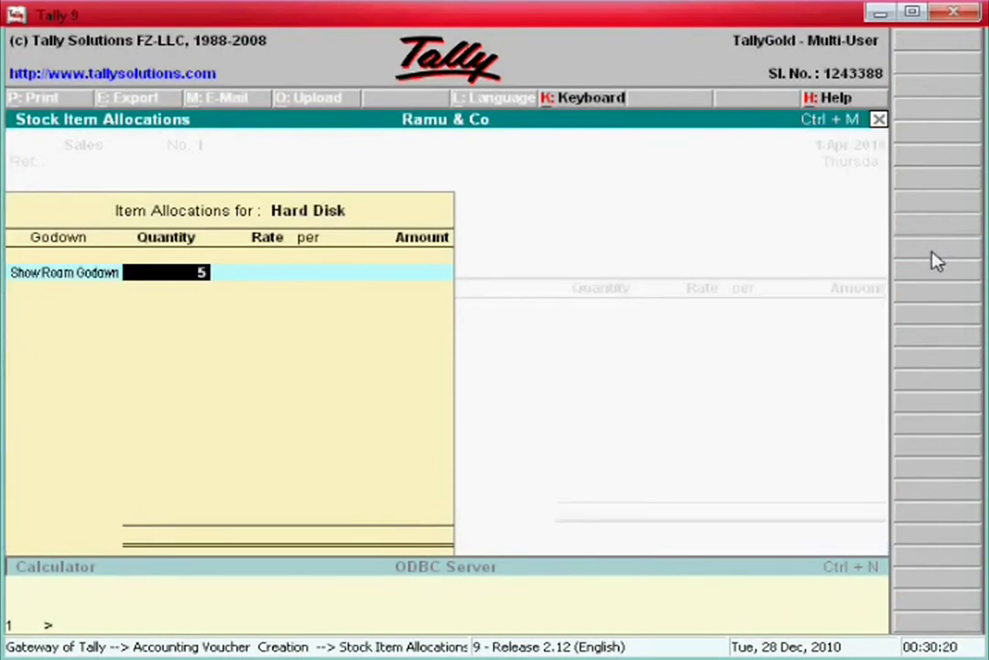
key("Return")
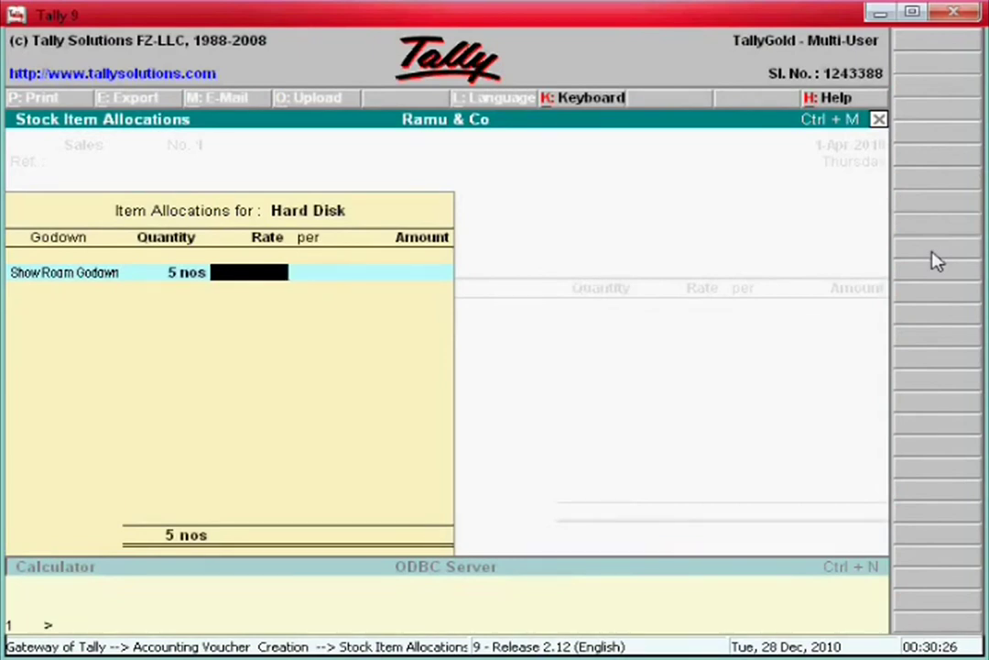
type("3,000")
key("Return")
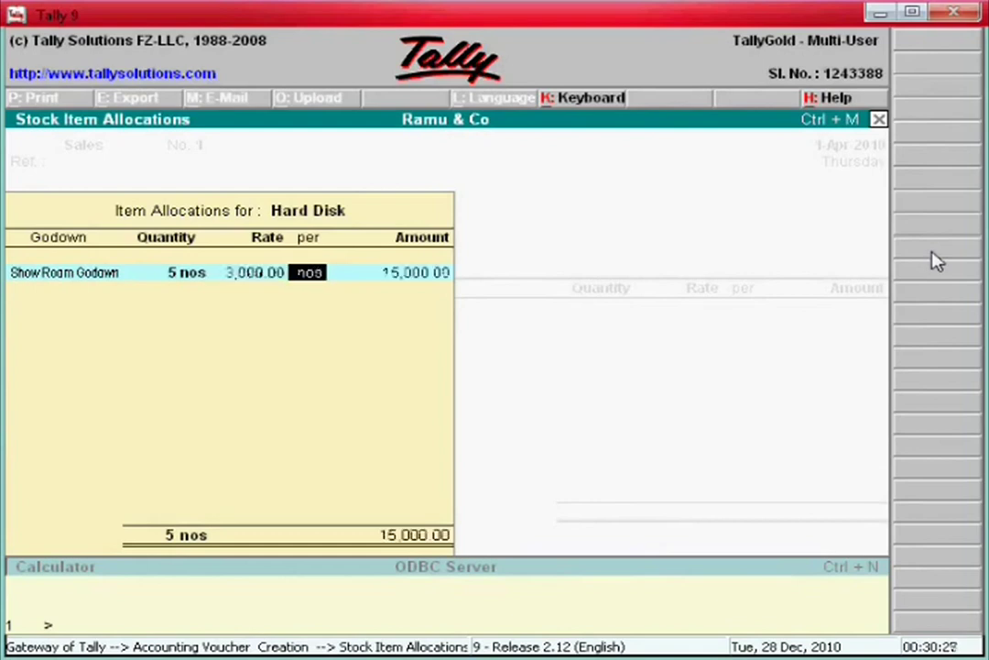
key("Return")
key("Return")
key("Return")
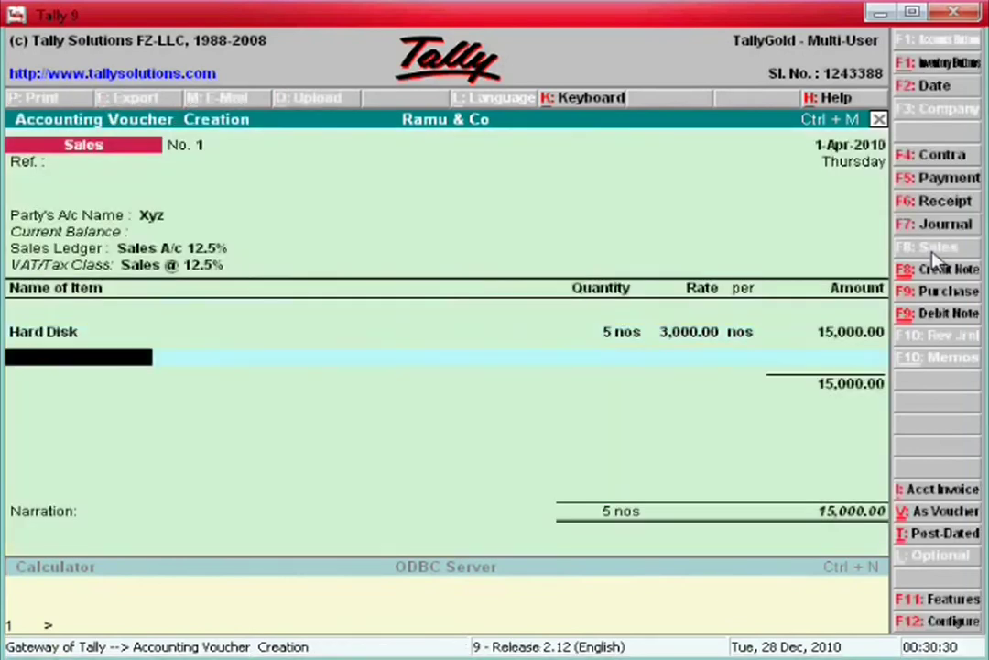
Add Monitors as the second item and allocate it from the Storage Godown
type("S")
key("Up")
key("Up")
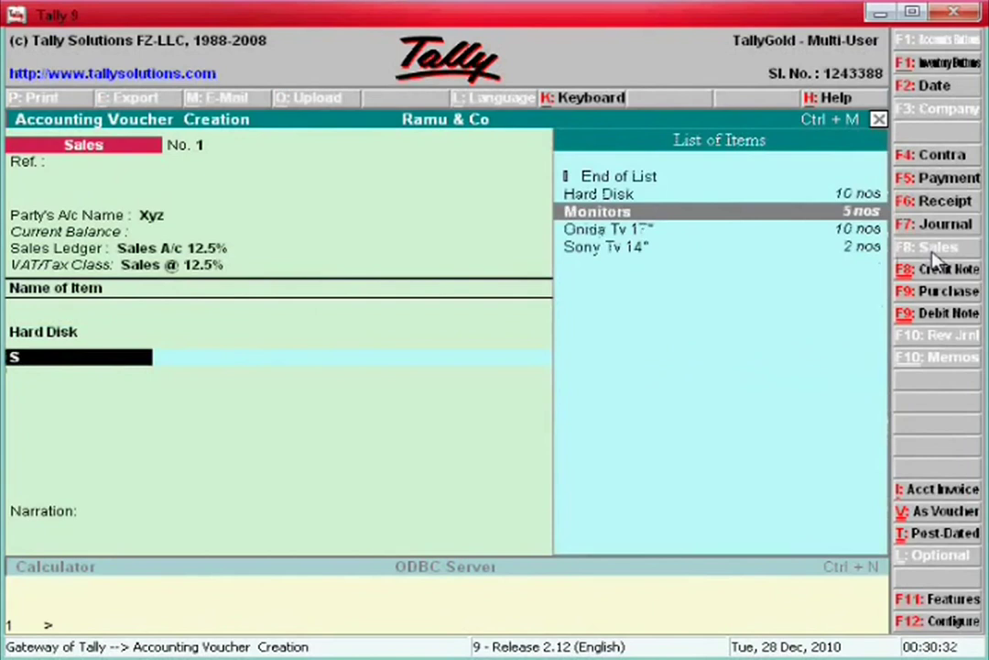
key("Return")
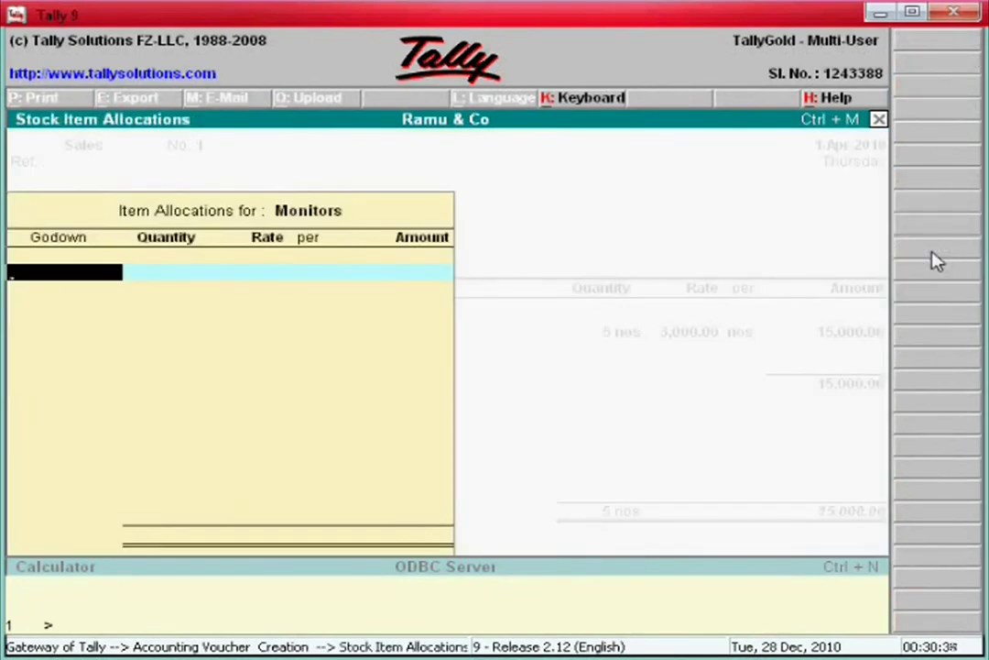
type("5")
key("Down")
key("Down")
key("Down")
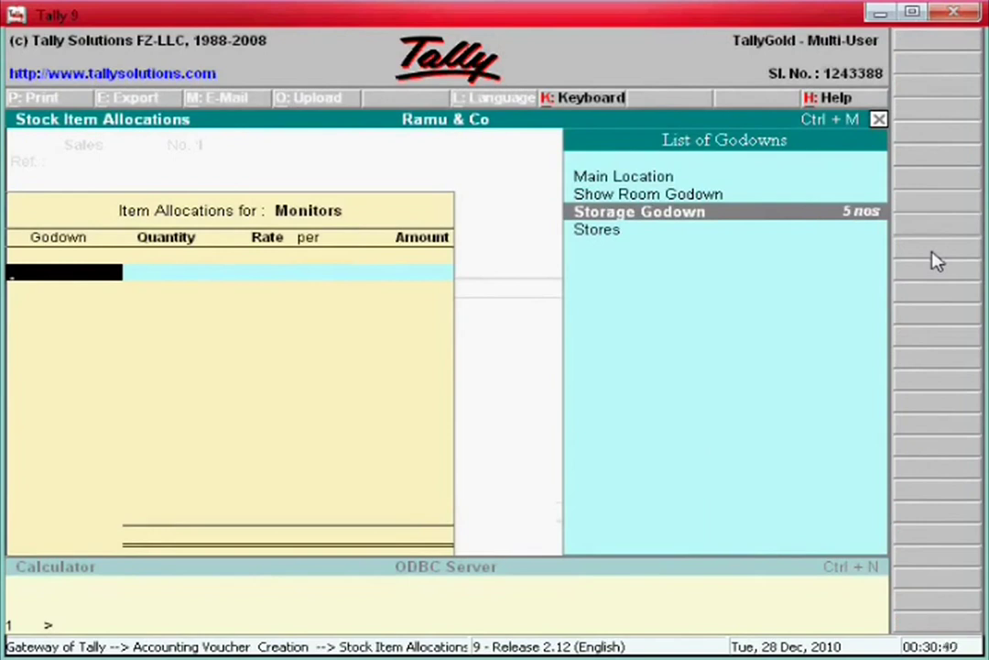
key("Return")
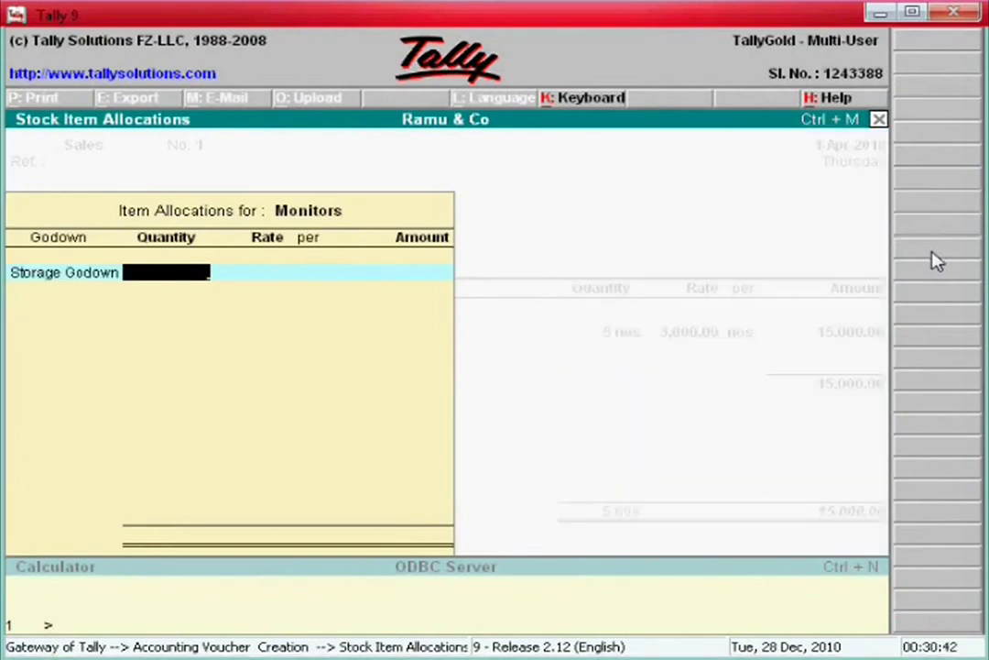
Enter a quantity of 2 nos at a rate of 5,500 for Monitors and accept the item line
type("2")
key("Return")
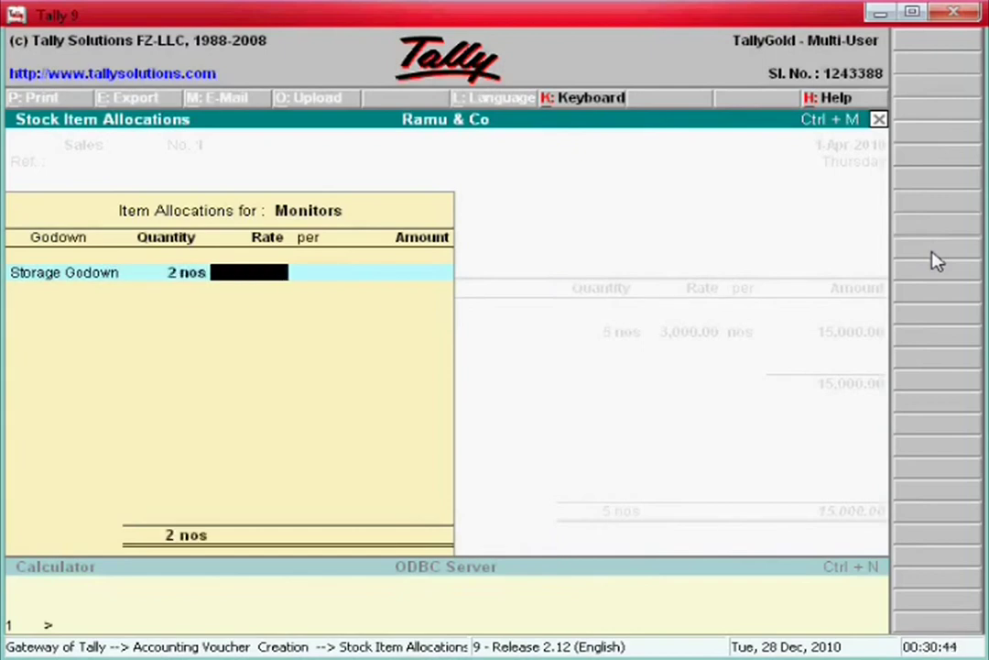
type("5500")
key("Return")
key("Return")
key("Return")
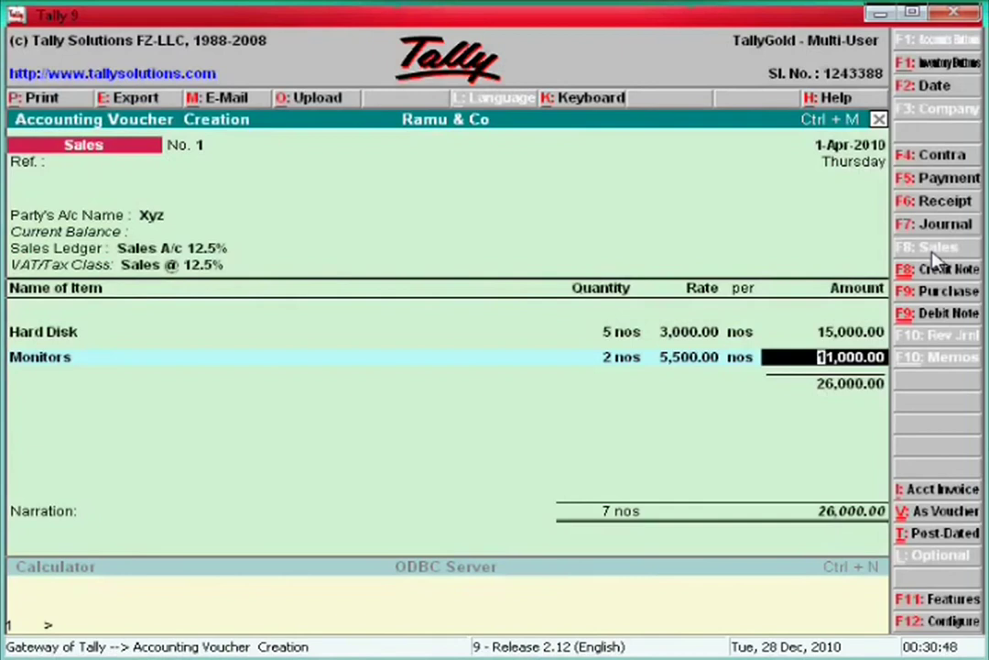
key("Return")
Add Onida Tv 17" as the third item and allocate it from the Storage Godown
type("S")
key("Up")
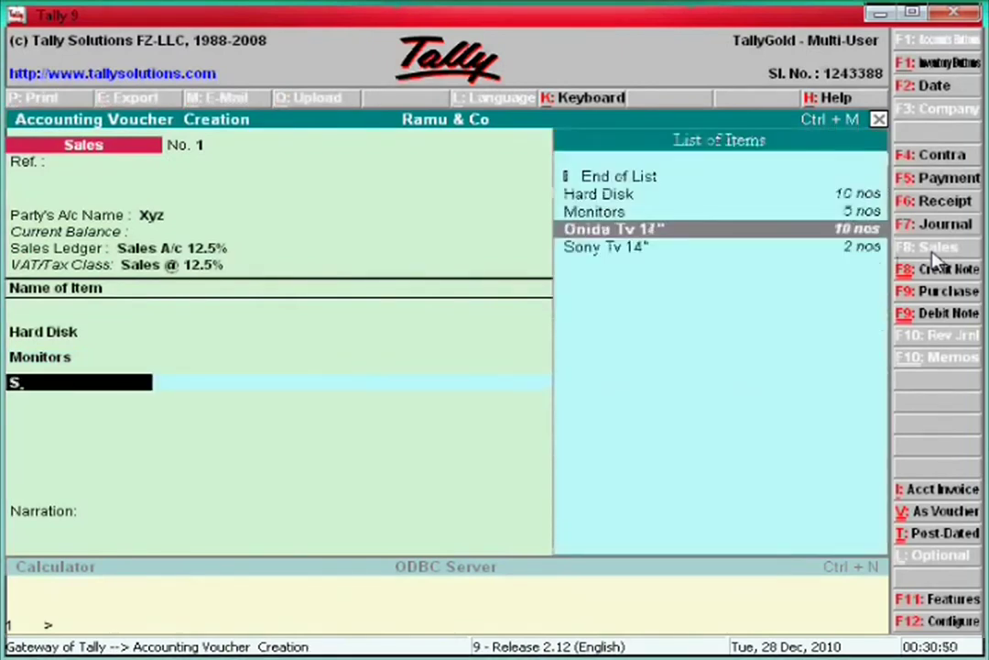
key("Return")
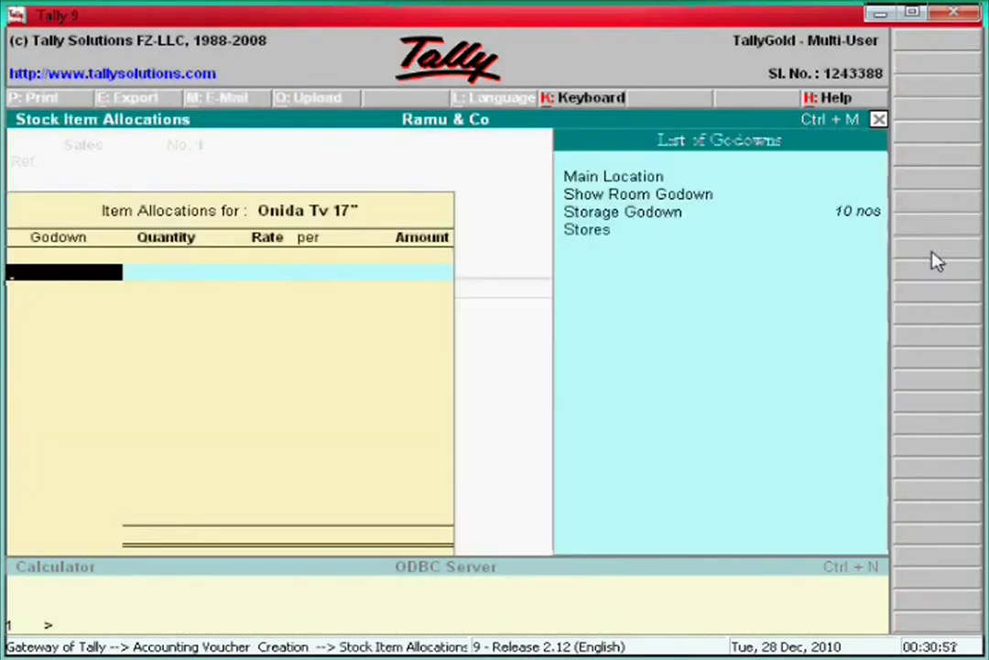
key("Down")
key("Down")
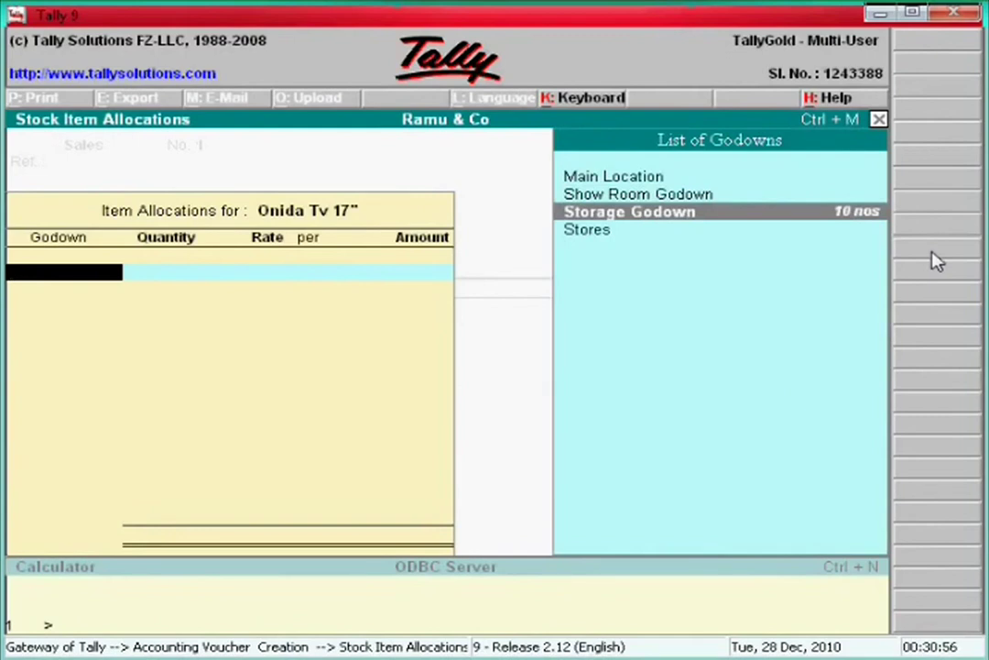
key("Return")
Enter a quantity of 6 nos at a rate of 6,500 for Onida Tv 17" and accept the item line
type("6")
key("Return")
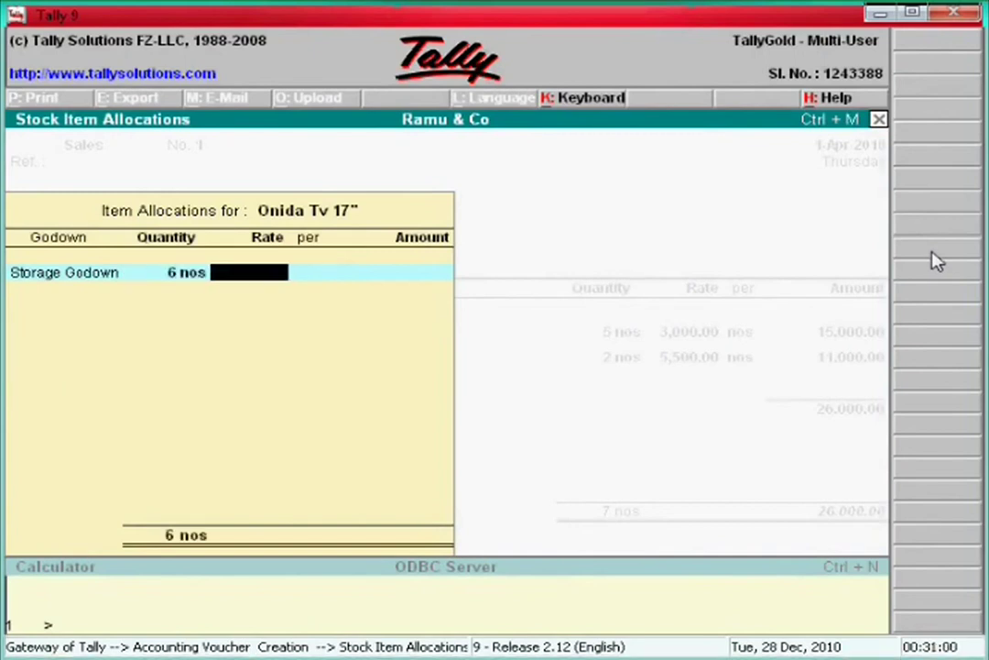
type("6500")
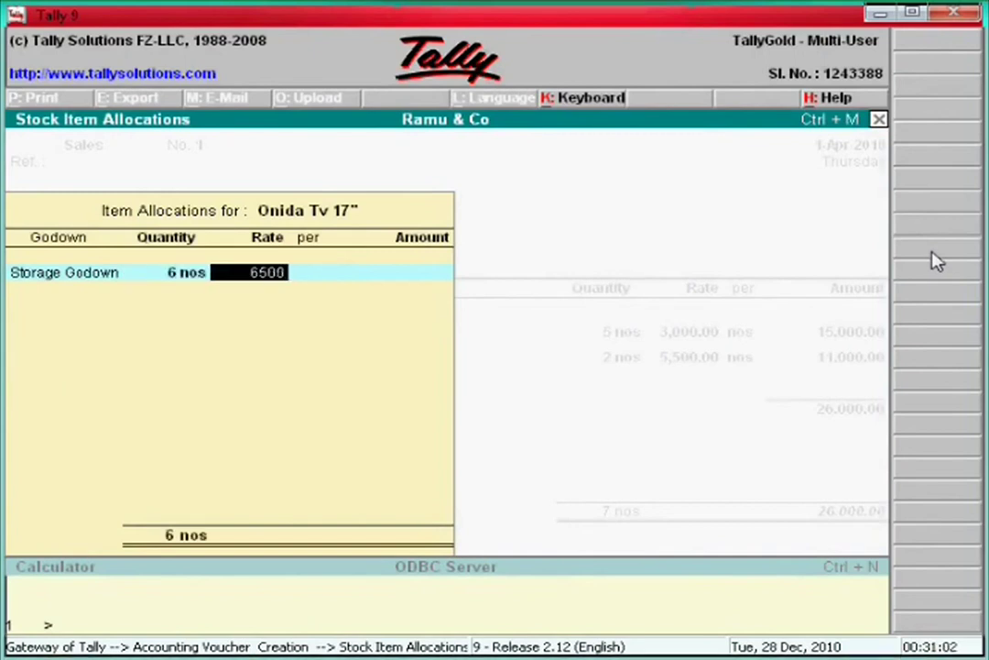
key("Return")
key("Return")
key("Return")
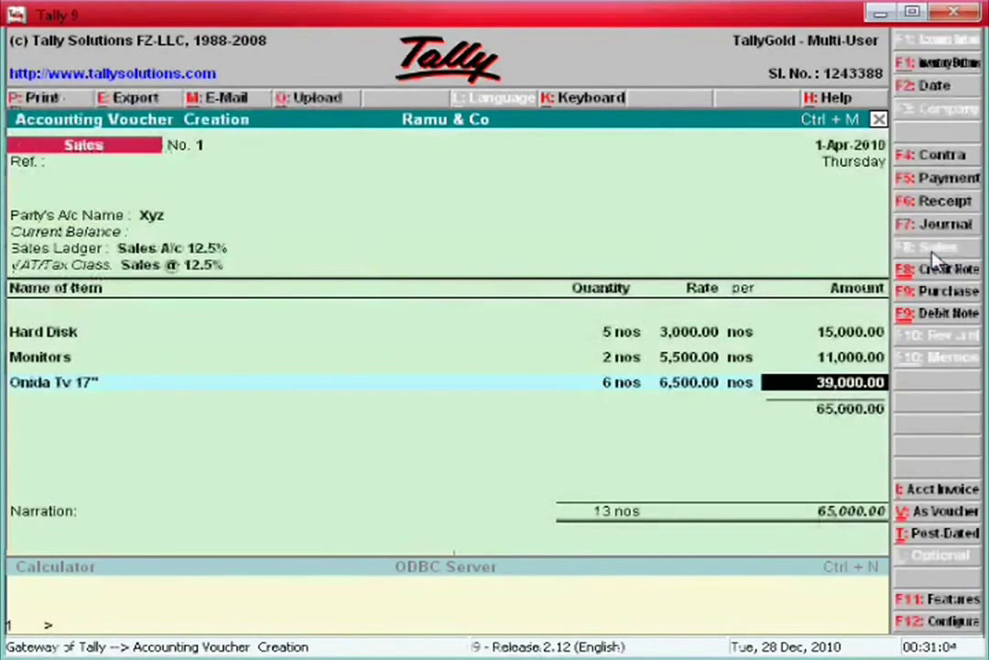
key("Return")
Add Sony Tv 14" as the fourth item and allocate it from the Show Room Godown
type("So")
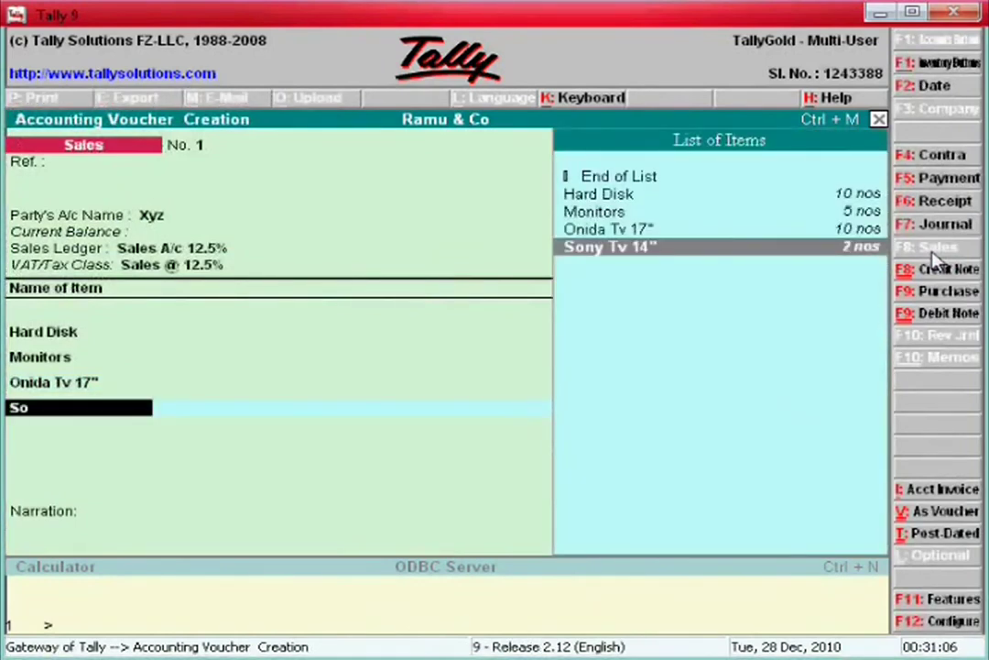
key("Return")
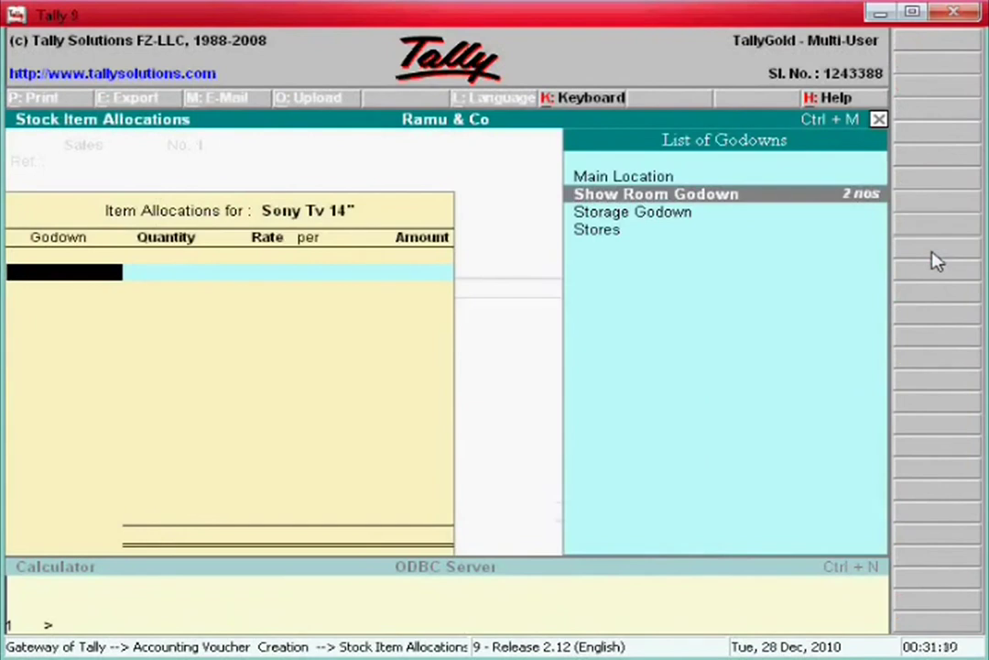
key("Return")
Enter a quantity of 2 nos at a rate of 7,500 for Sony Tv 14" and accept the item line
type("2")
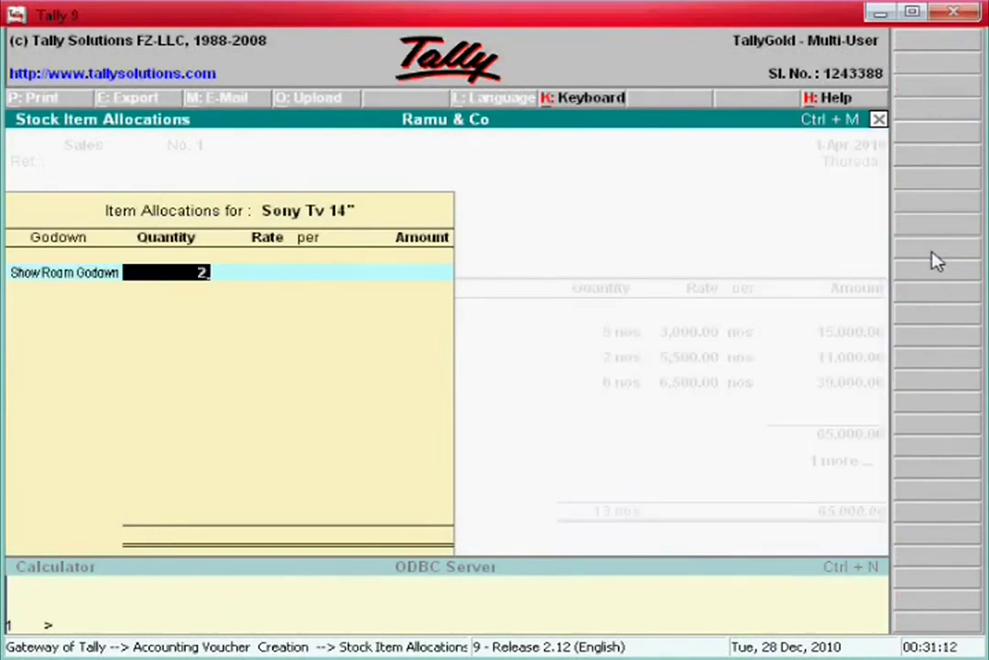
key("Return")
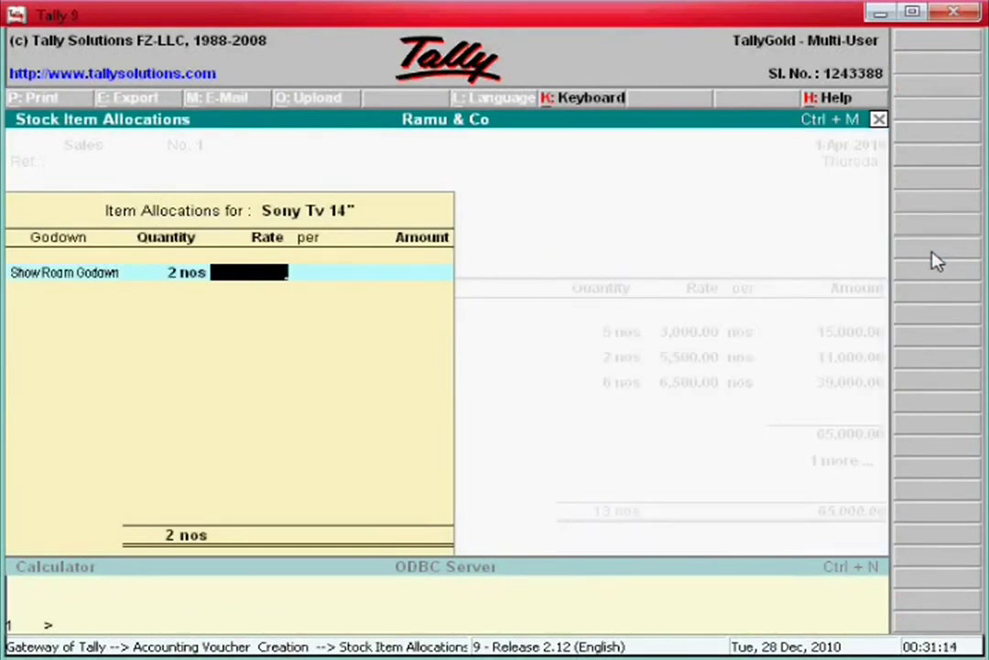
type("7,500")
key("Return")
key("Return")
key("Return")
key("Return")
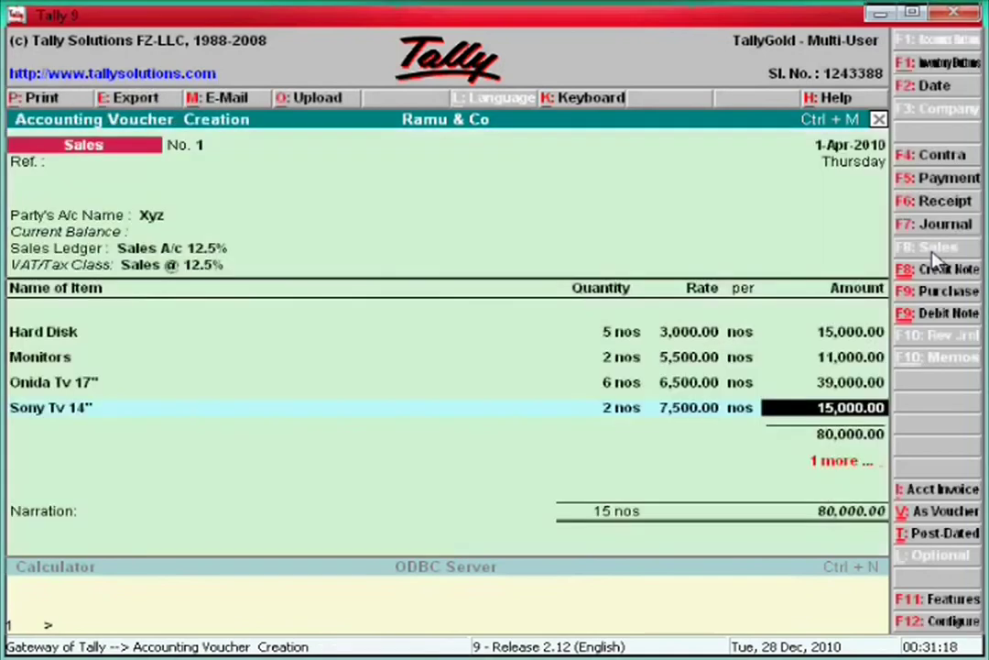
key("Return")
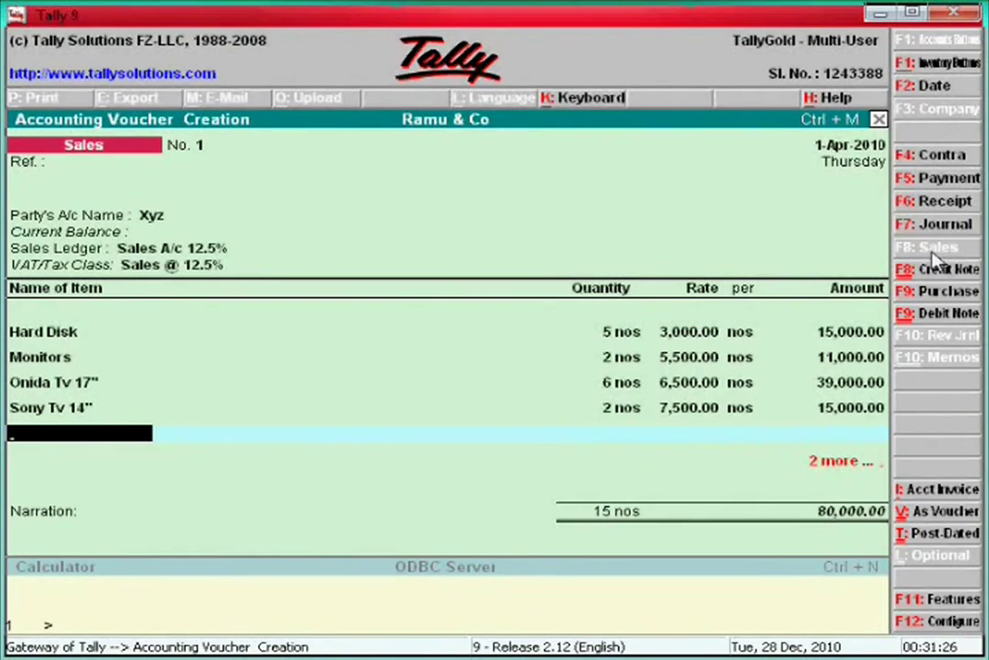
End the item list and add the Output Vat 12.5 % ledger to the sales voucher
key("Return")
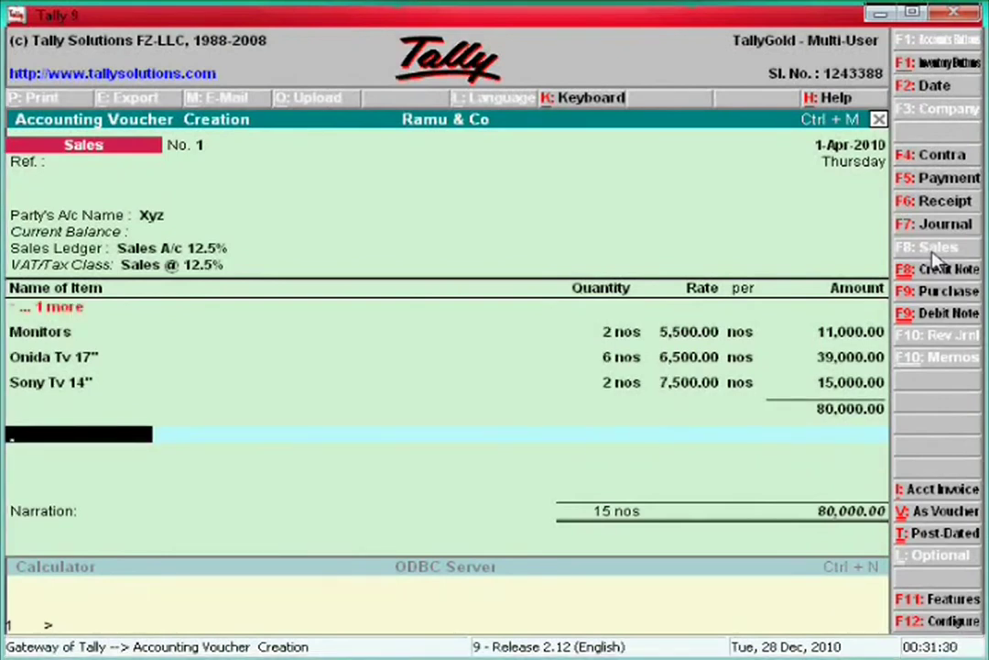
type("Ou")
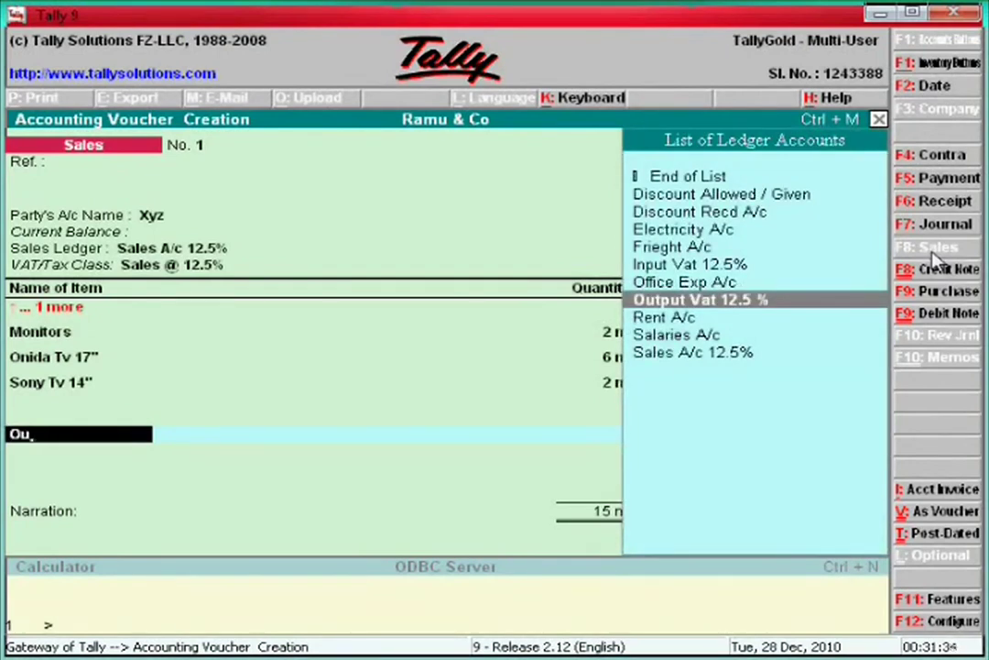
key("Return")
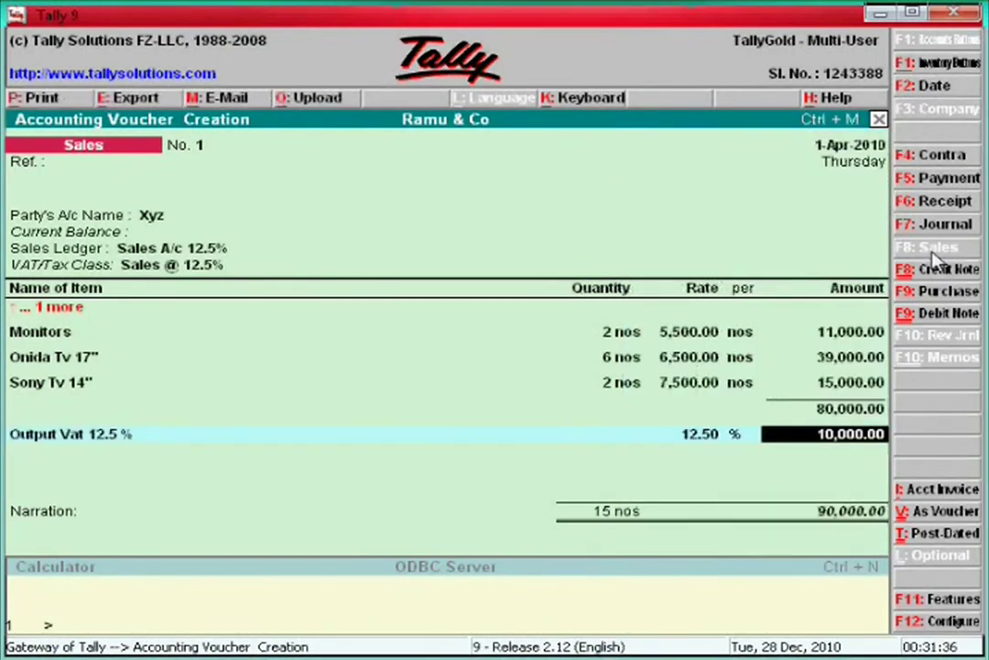
key("Return")
key("Return")
key("Return")
key("Return")
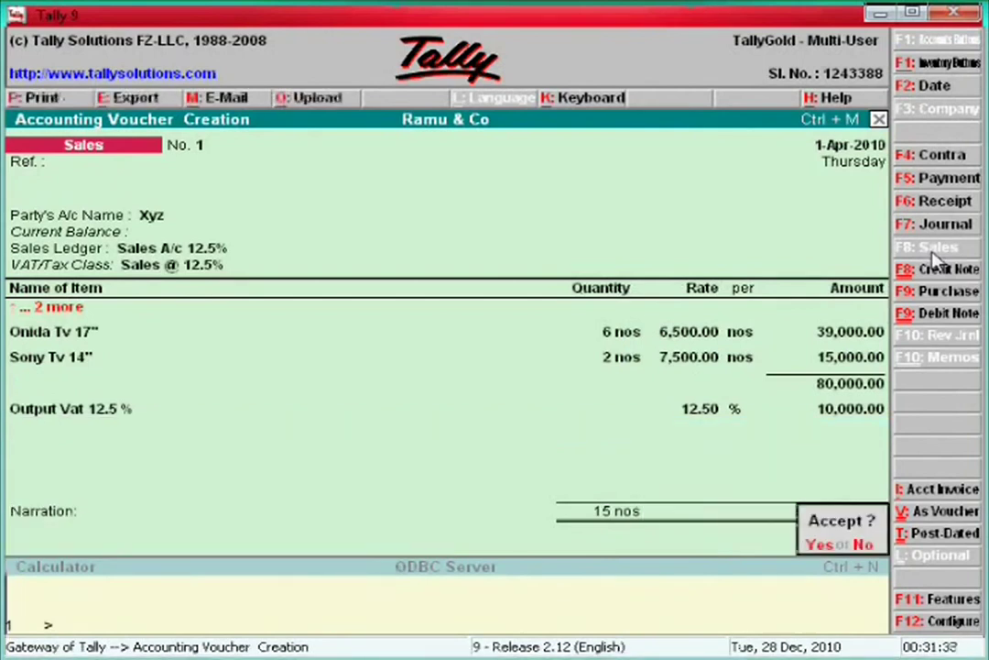
Set the narration to "sale of com spares and tvs", save the sales voucher and leave voucher entry
key("n")
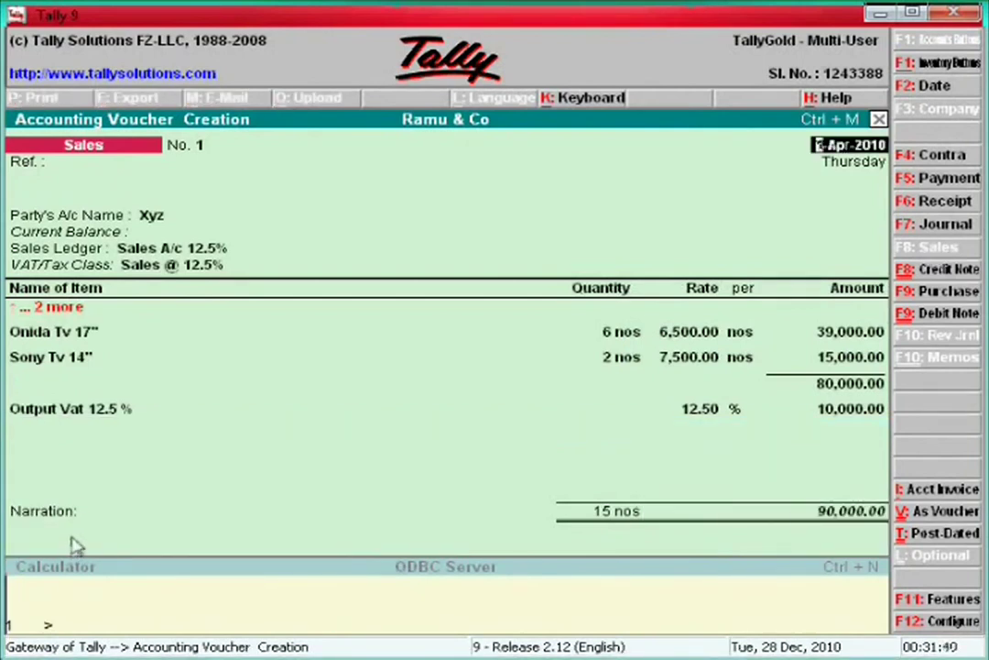
left_click(73, 543)
type("sale s")
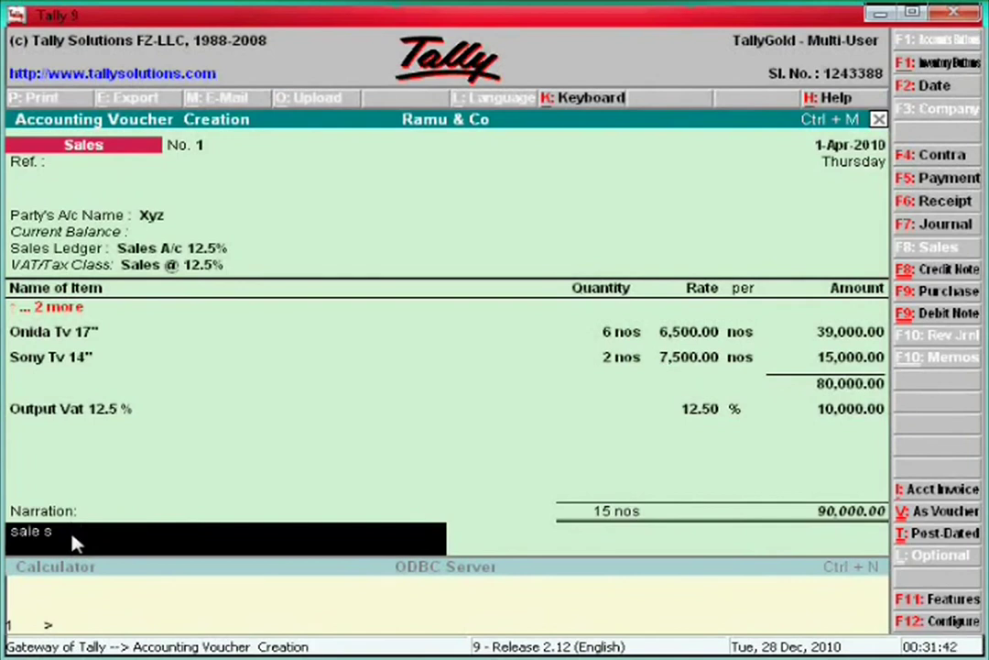
type("of")
type("of com")
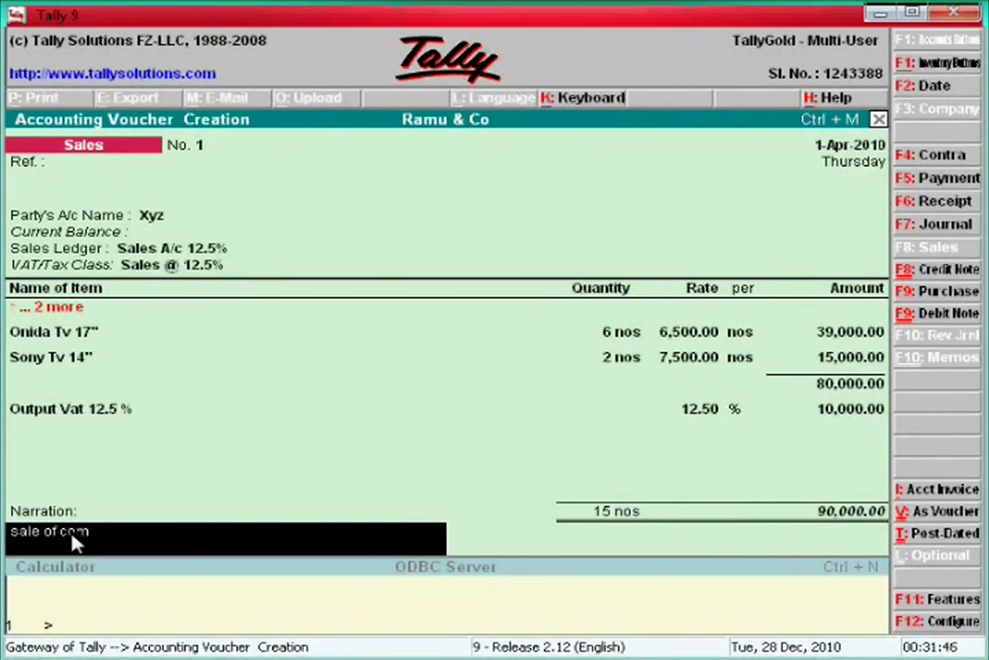
type(" spares and tvs")
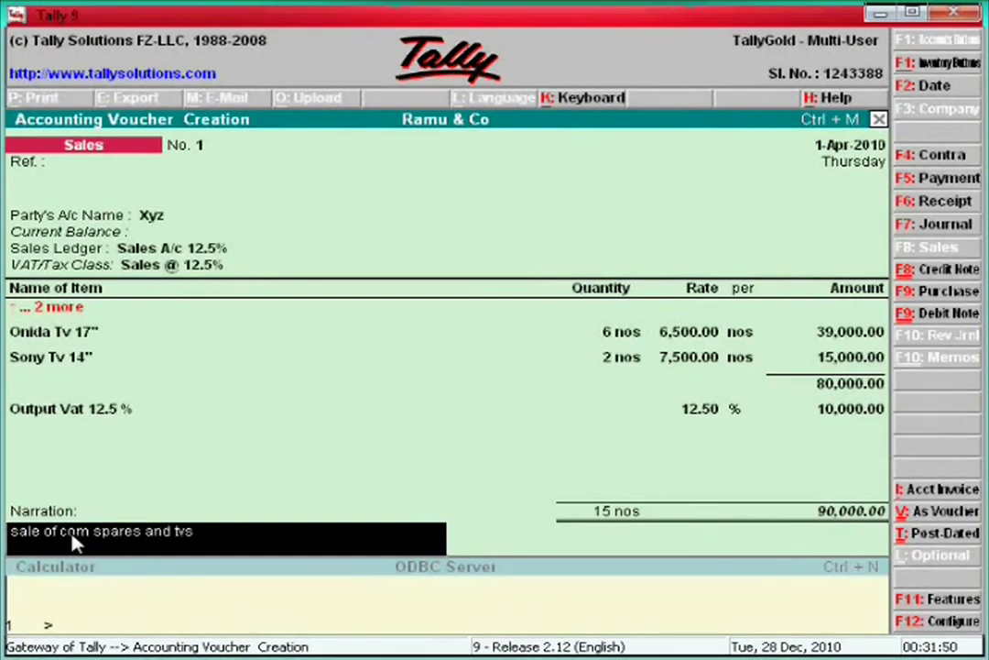
key("Return")
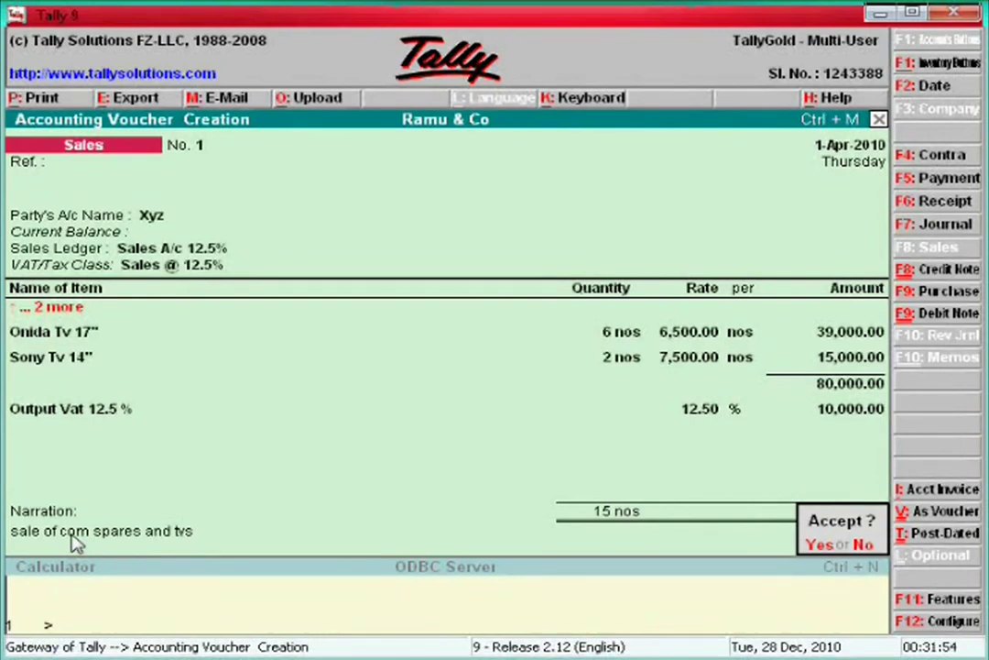
key("Return")
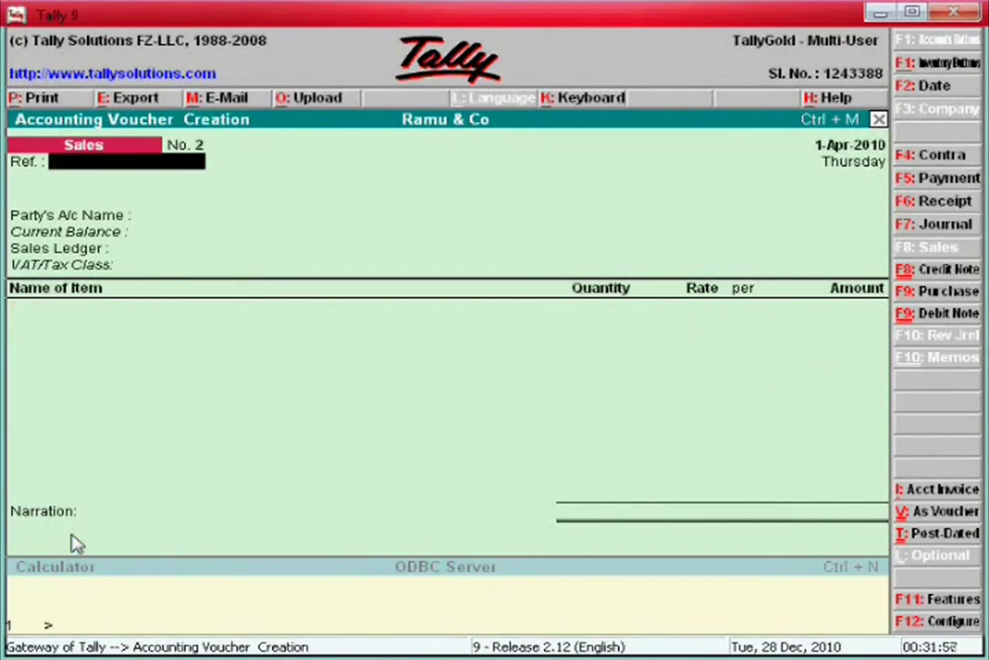
key("Escape")
key("Return")
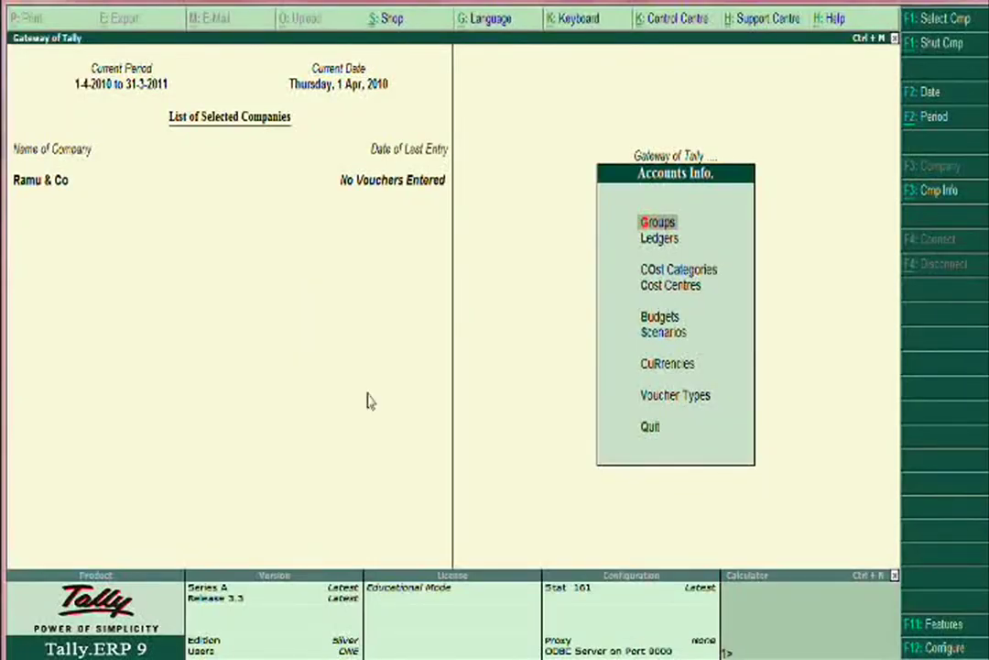
Switch to the payment workbook in Excel and examine the cheque under Proforma of Receipt
key("alt+Tab")
key("alt+Tab")
key("alt+Tab")
key("alt+Tab")
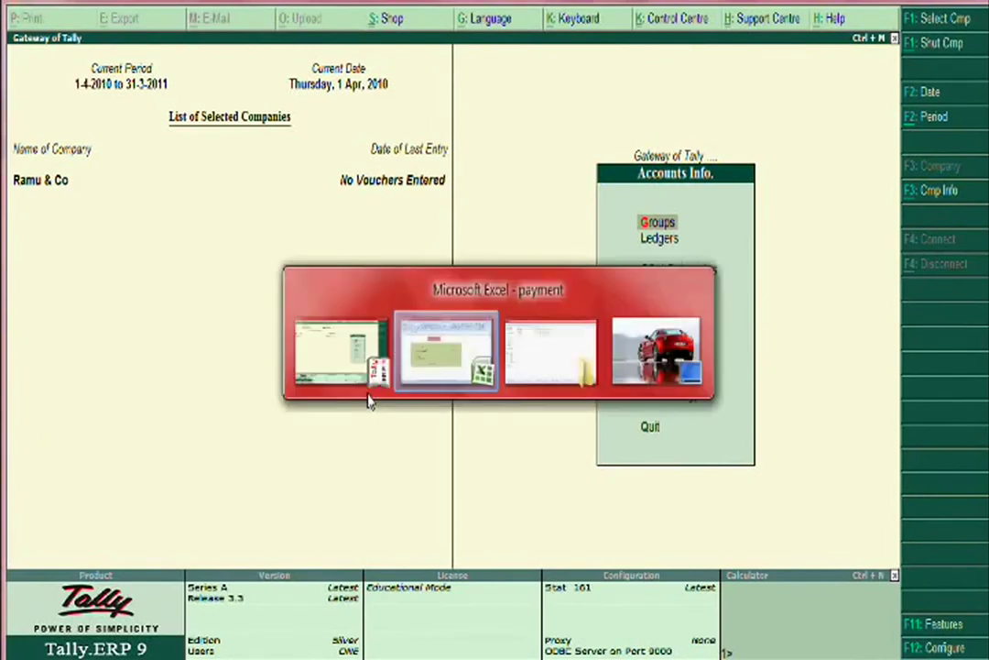
key("alt+Tab")
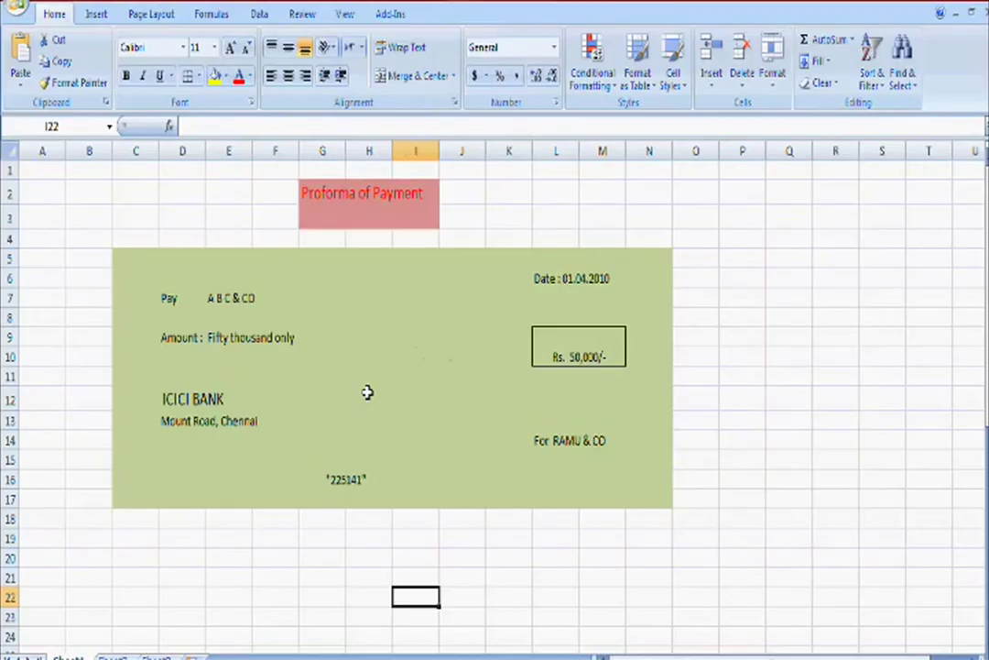
scroll(388, 376, "down", 9)
scroll(388, 376, "up", 4)
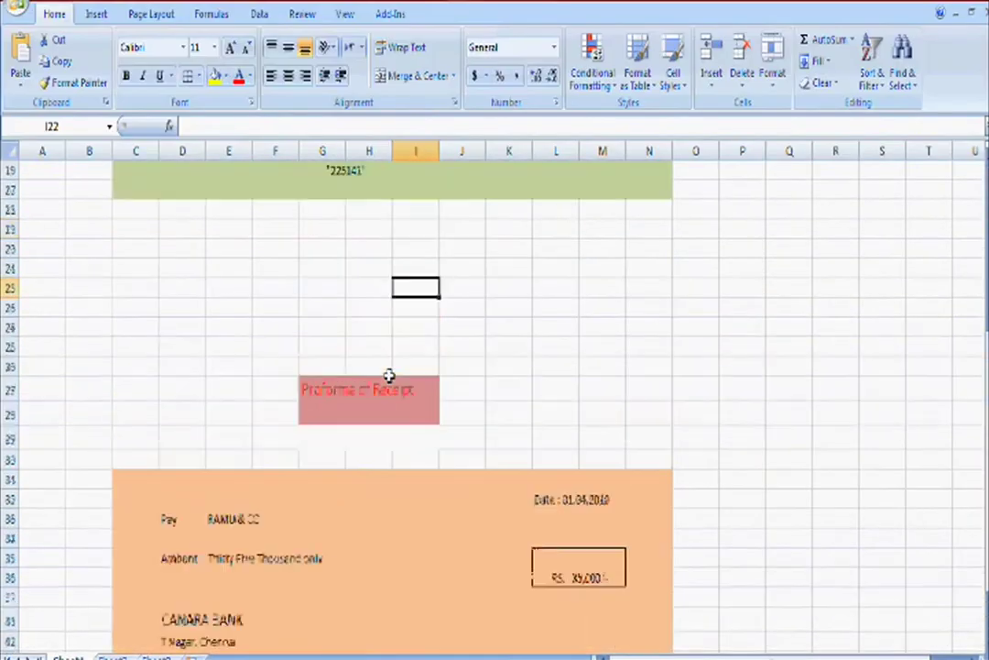
scroll(388, 375, "down", 2)
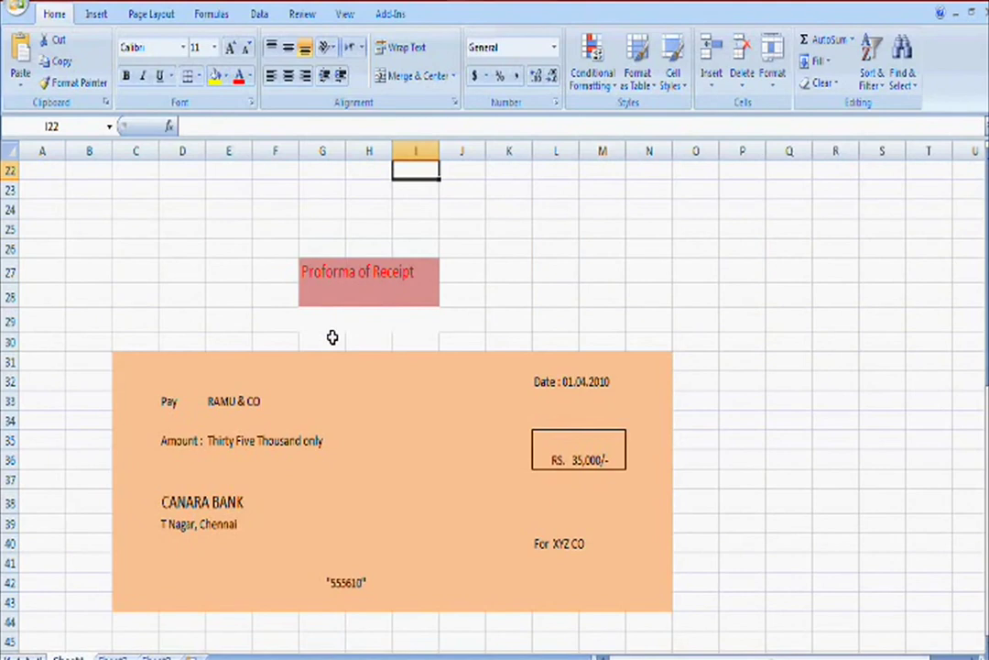
scroll(332, 337, "down", 1)
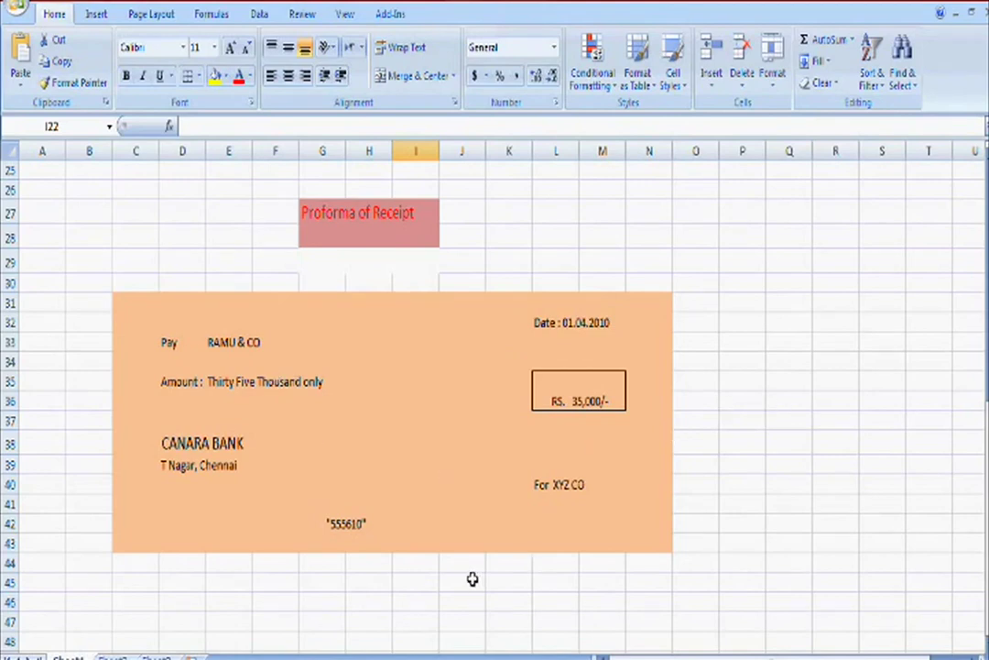
Write the debit line "icici bank a/c dr 35000" in cell I46, below the receipt cheque
left_click(394, 604)
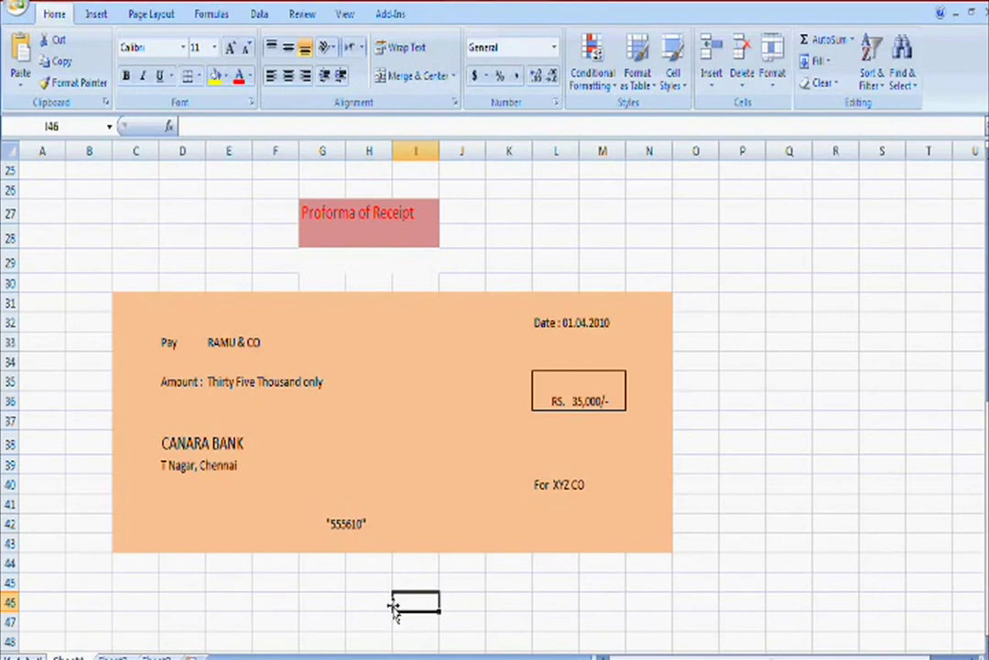
type("icici")
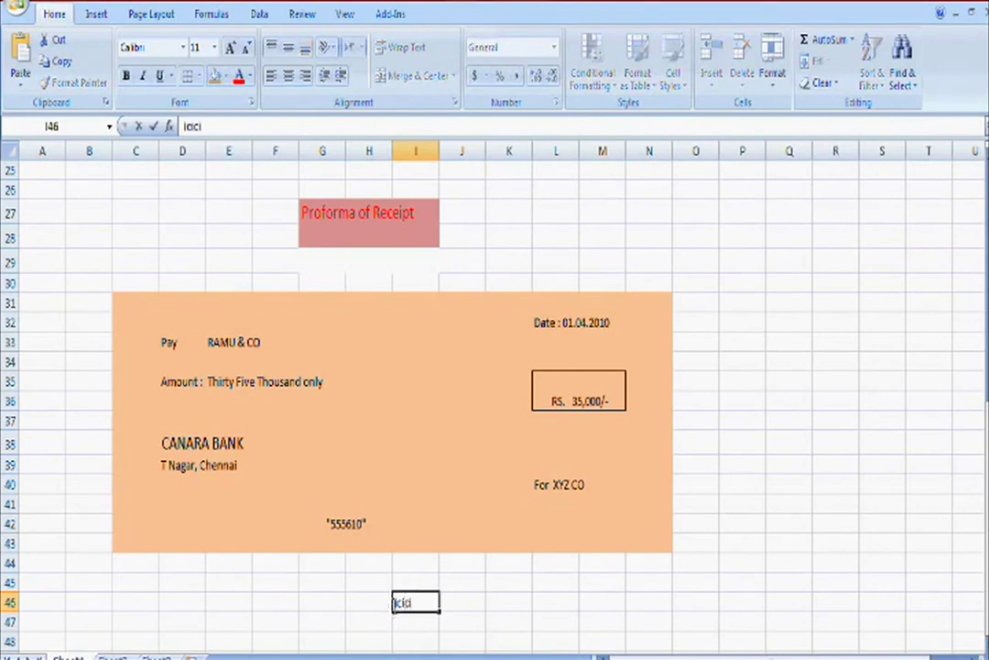
type(" bank a/c   ")
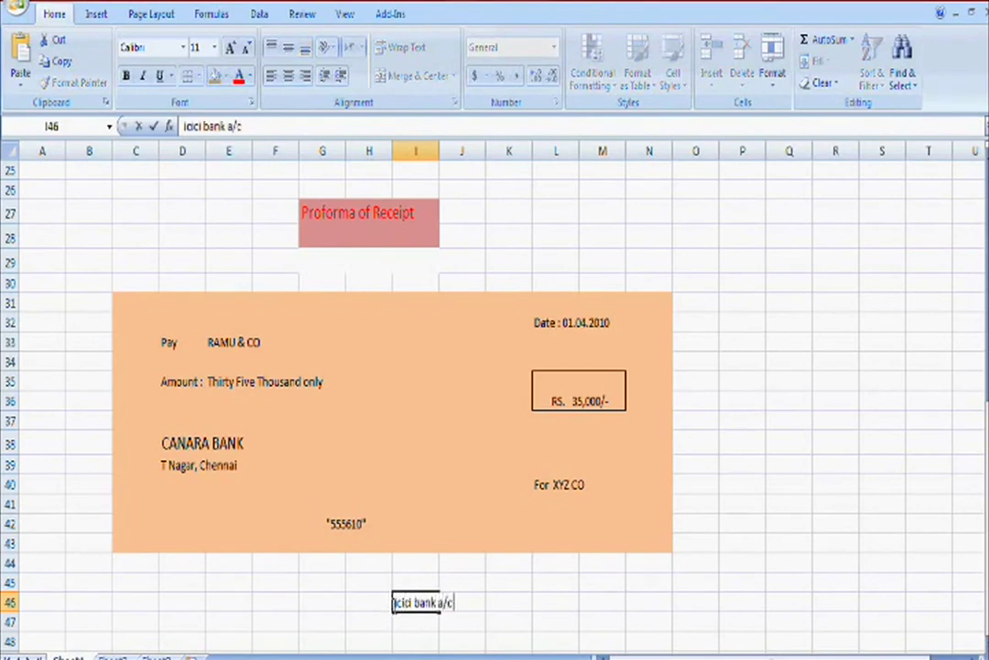
type("dr     35000")
key("Return")
key("Return")
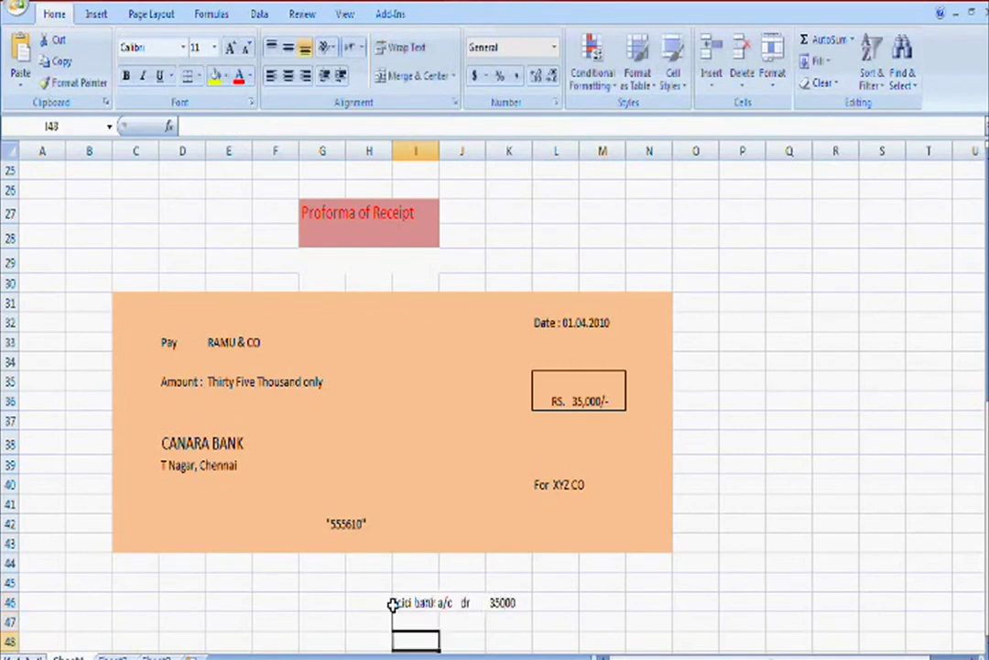
Write the credit line "to Xyz co cr 35000" in cell I48, below the debit line
type("to ")
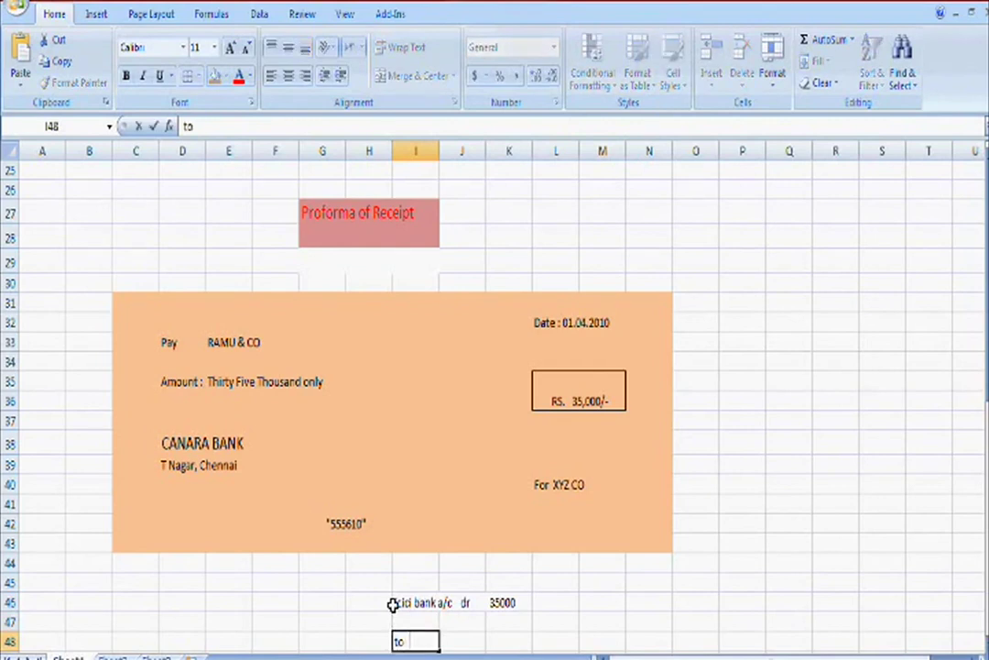
type(" Xyz co  c")
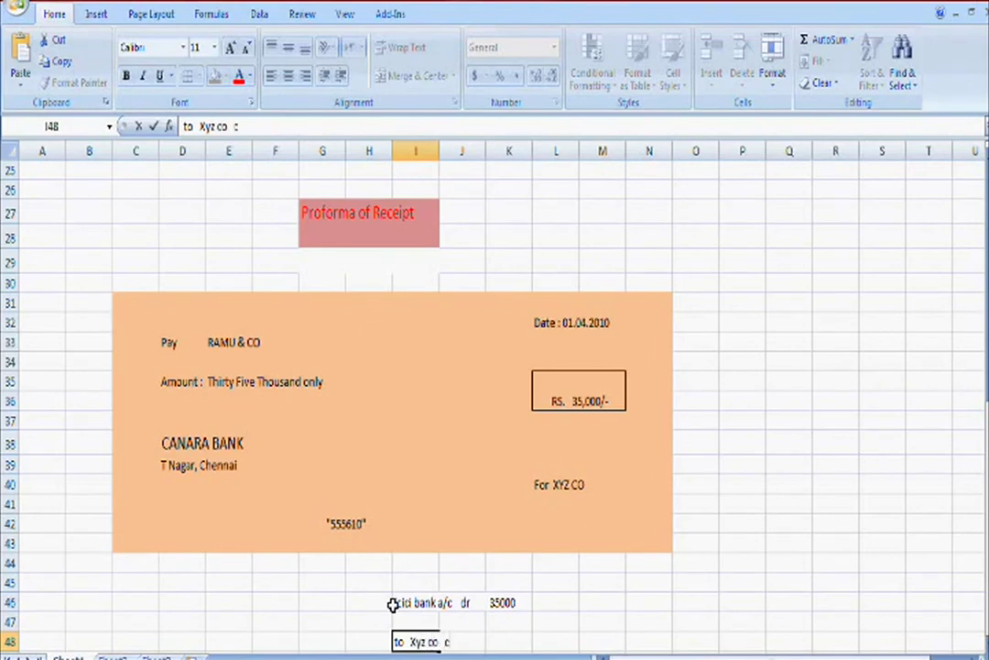
type("r                     350000")
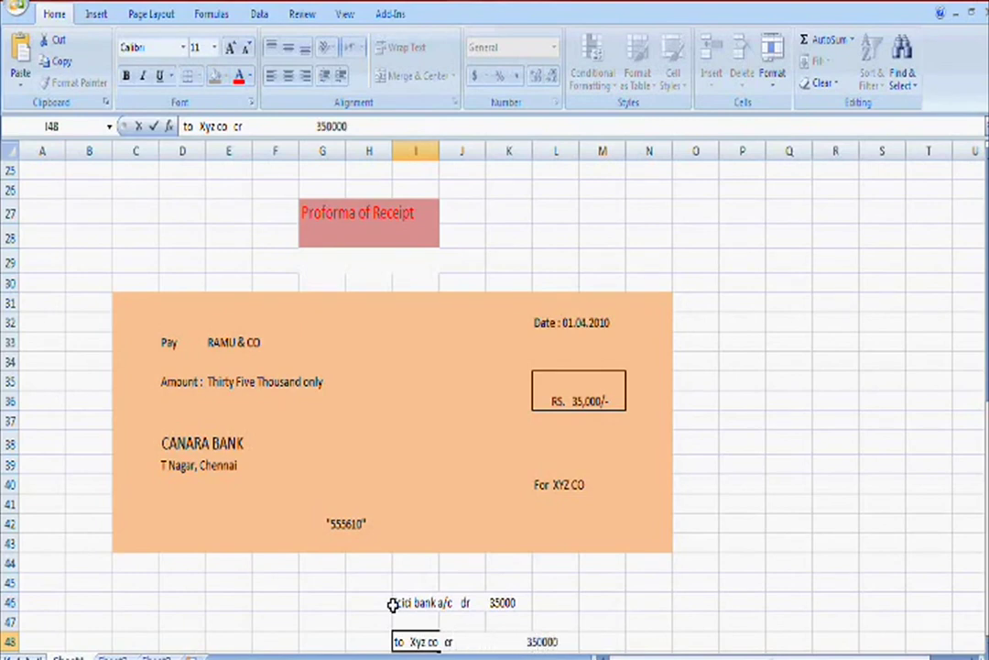
key("BackSpace")
key("Return")
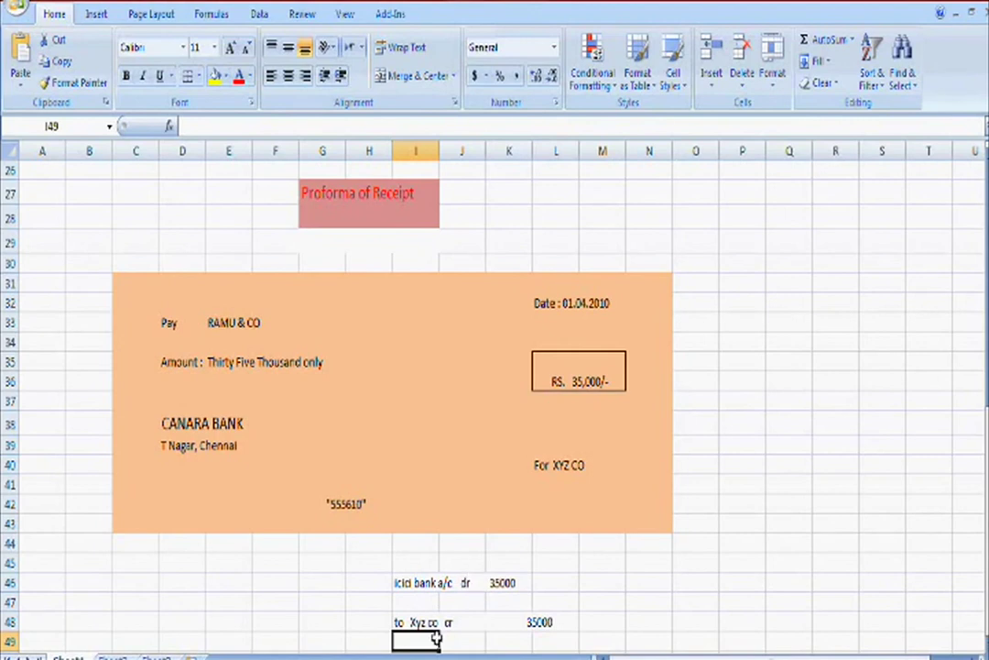
left_click(436, 583)
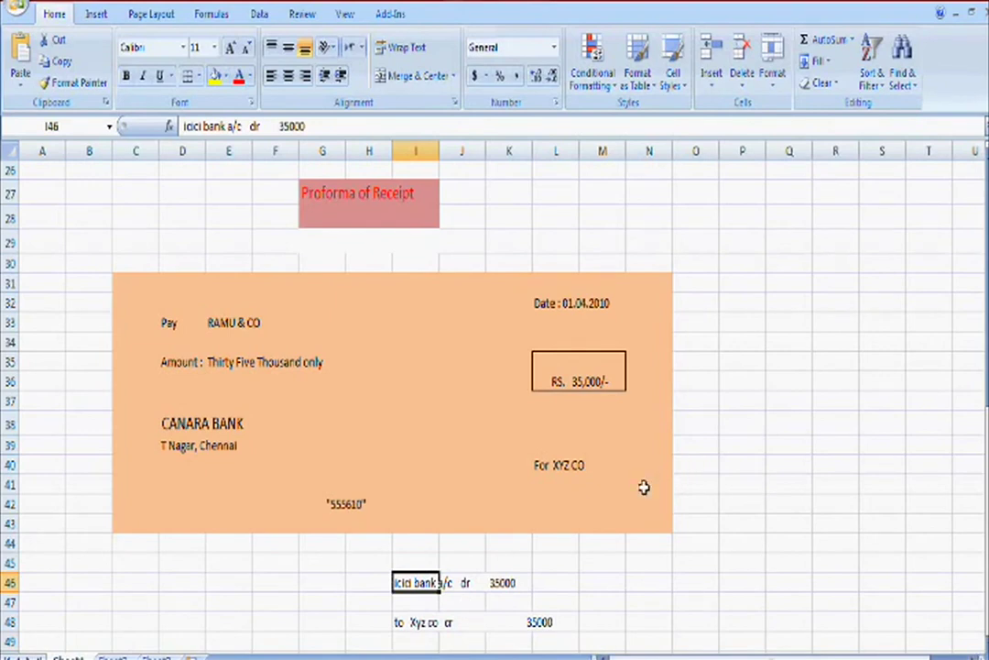
left_click(478, 557)
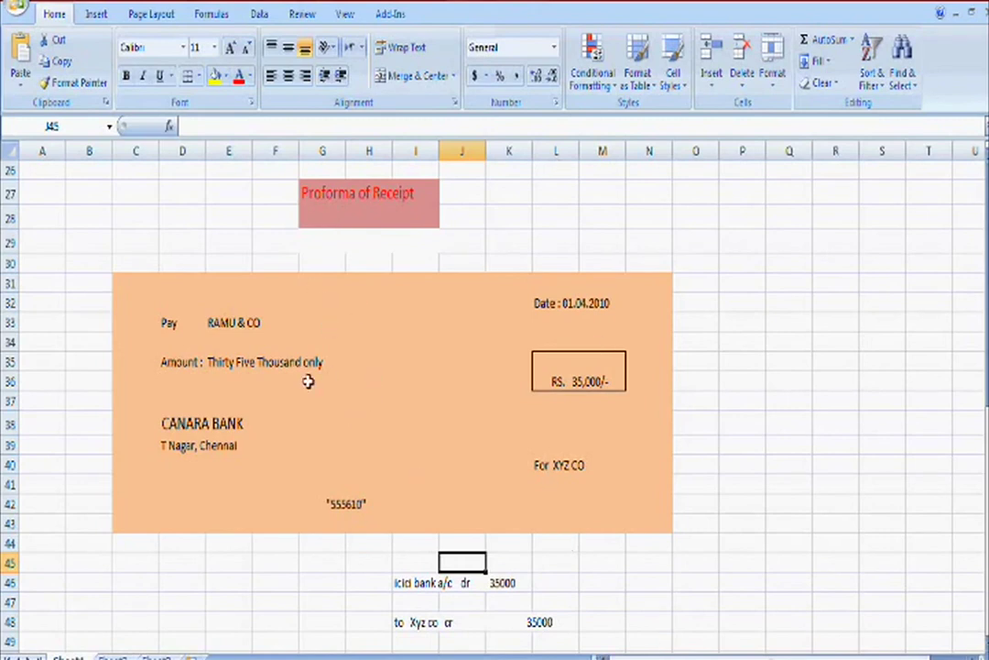
scroll(387, 339, "down", 1)
scroll(388, 339, "up", 1)
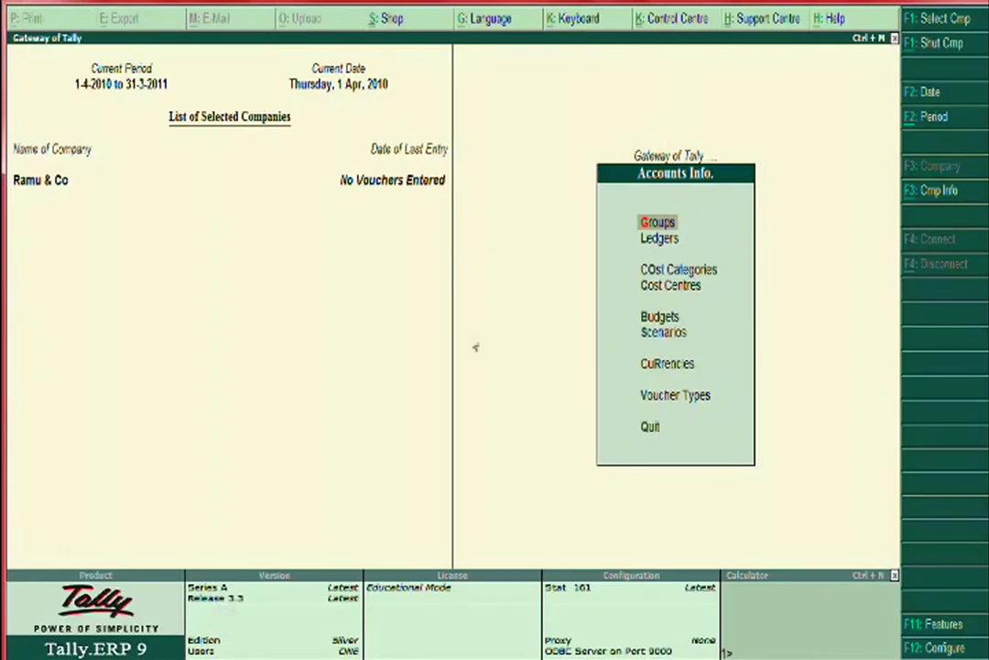
key("Escape")
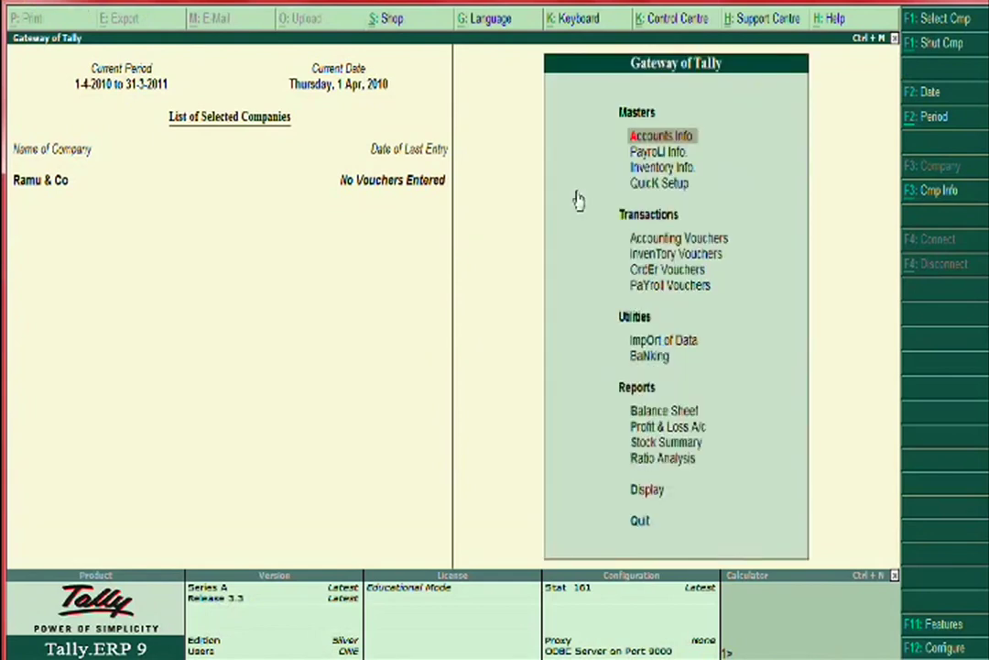
key("Down")
key("Down")
key("Down")
key("Down")
key("Down")
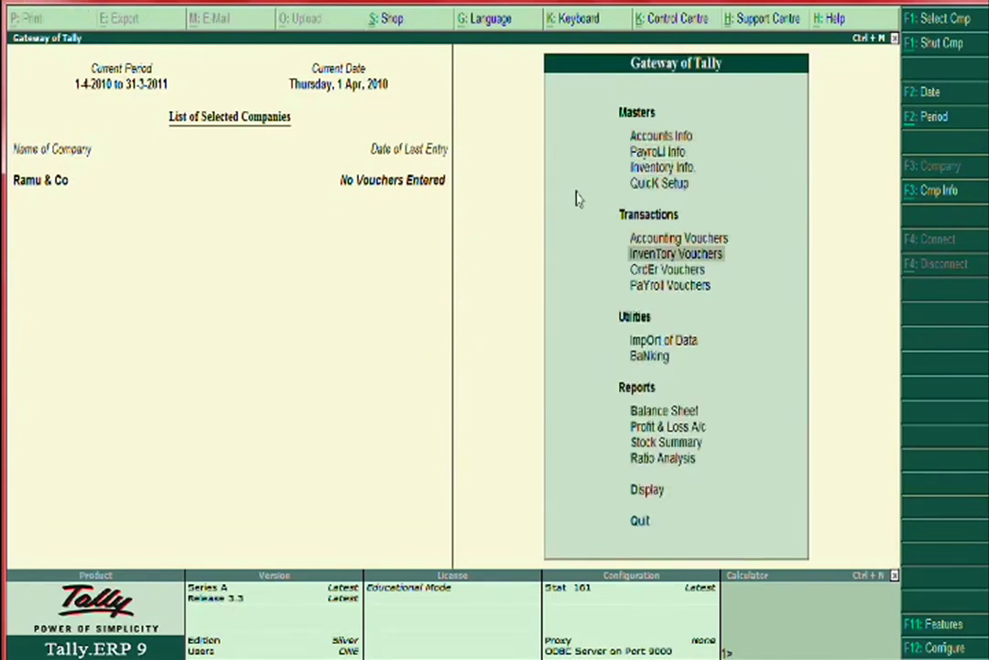
key("Up")
key("Up")
key("Up")
key("Up")
key("Up")
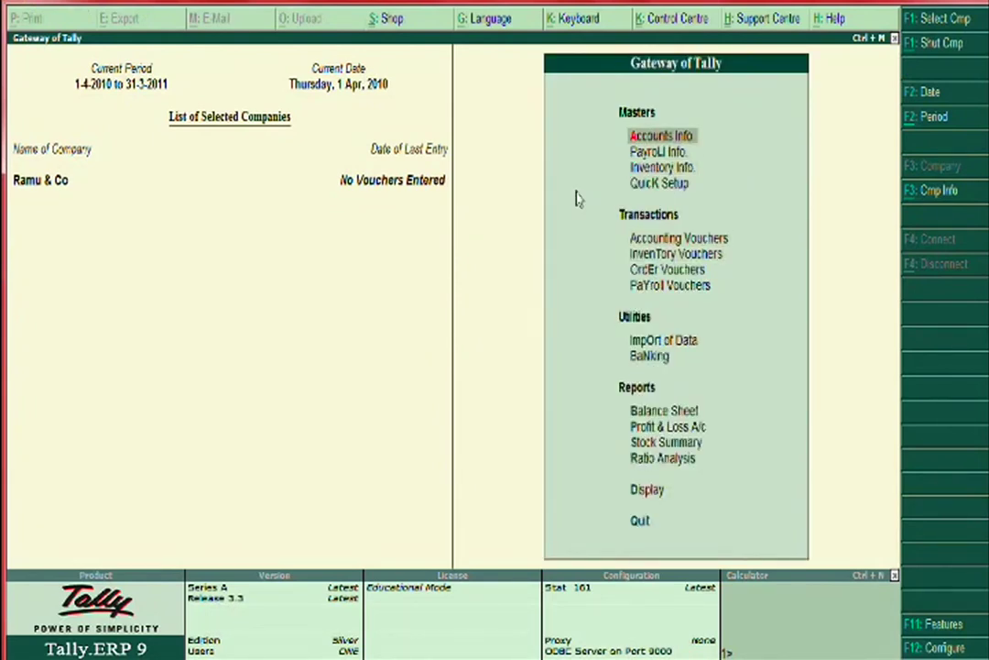
Switch to the Excel workbook and review the Xyz Co receipt cheque with the debit and credit lines below it
key("alt+Tab")
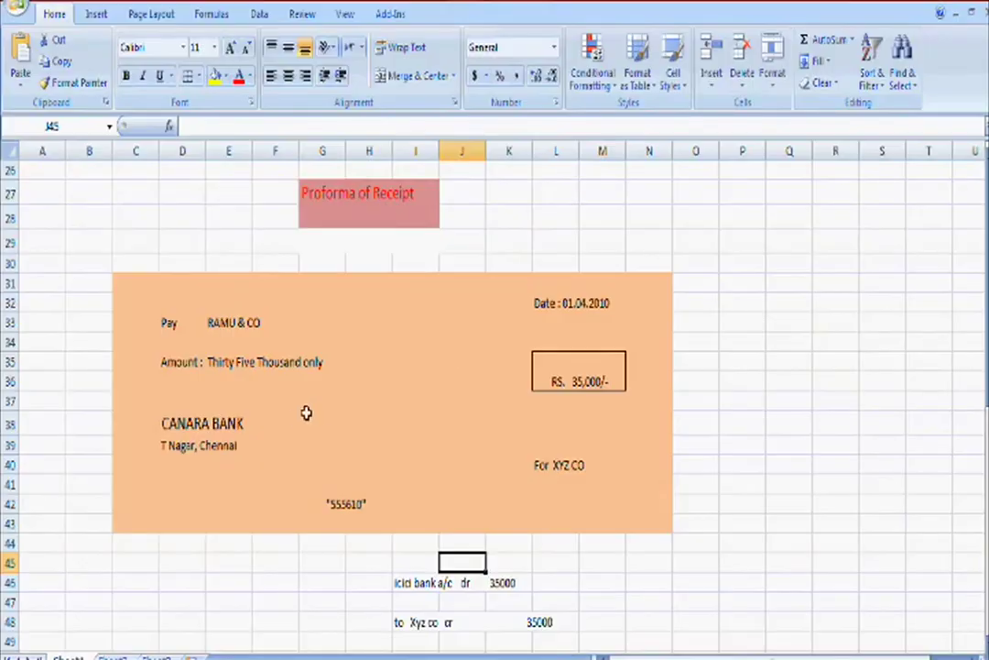
scroll(311, 415, "down", 2)
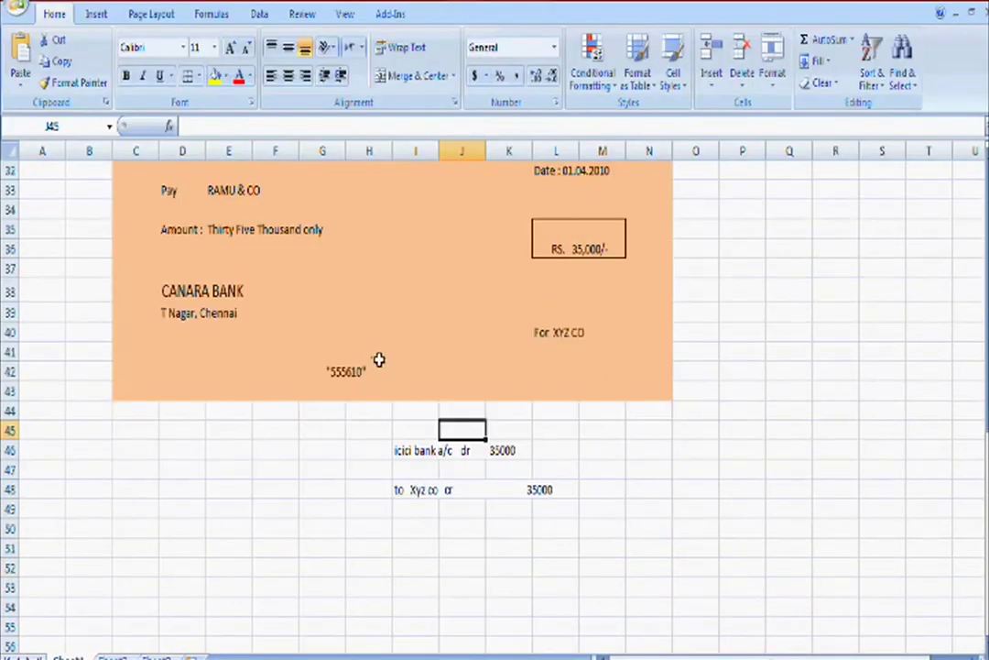
scroll(234, 415, "up", 2)
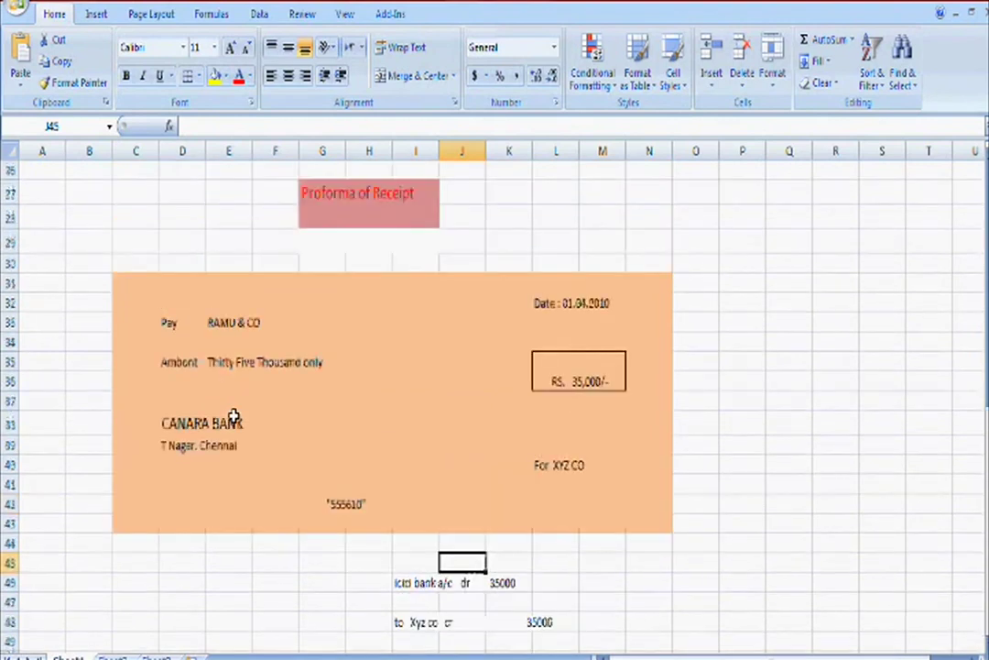
Switch to Tally 9 and open a new receipt voucher for Ramu & Co
left_click(355, 561)
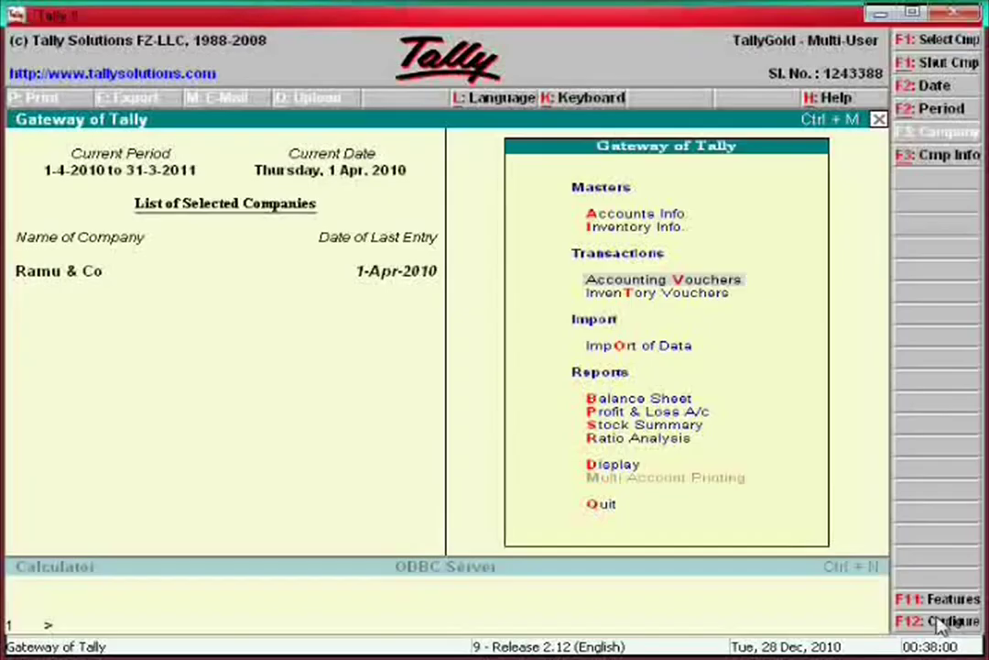
key("v")
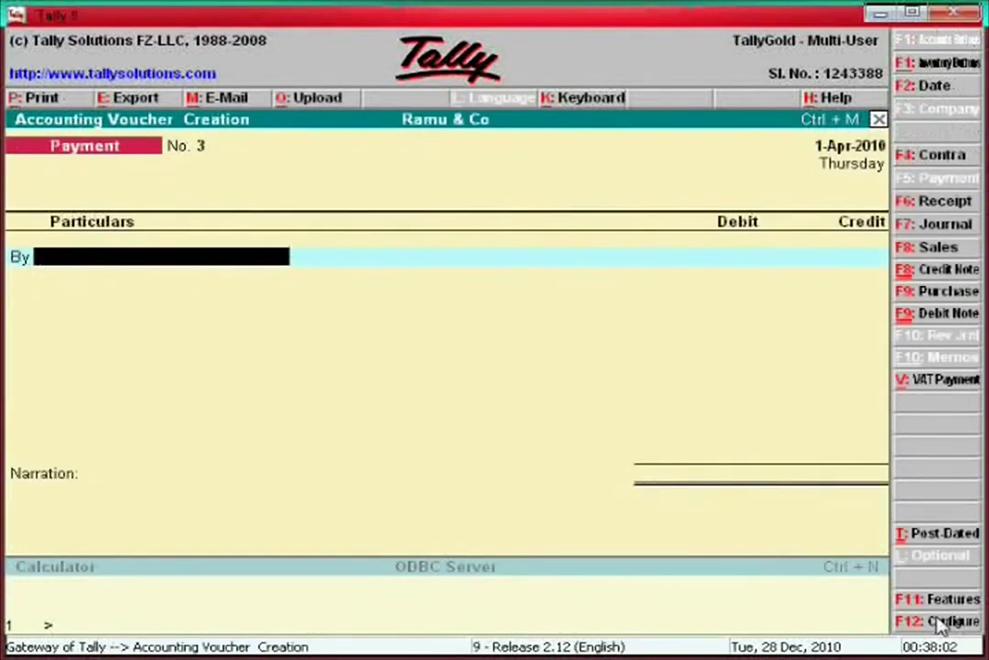
left_click(939, 204)
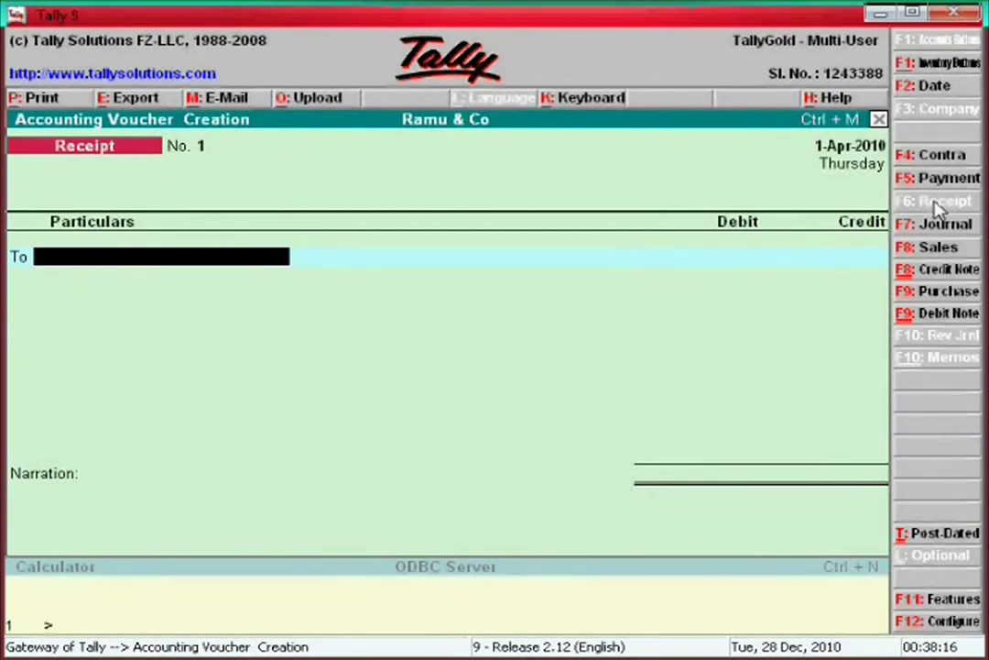
Credit the Xyz ledger with 35,000 in the receipt voucher, allocated as Agst Ref to bill 1
type("X")
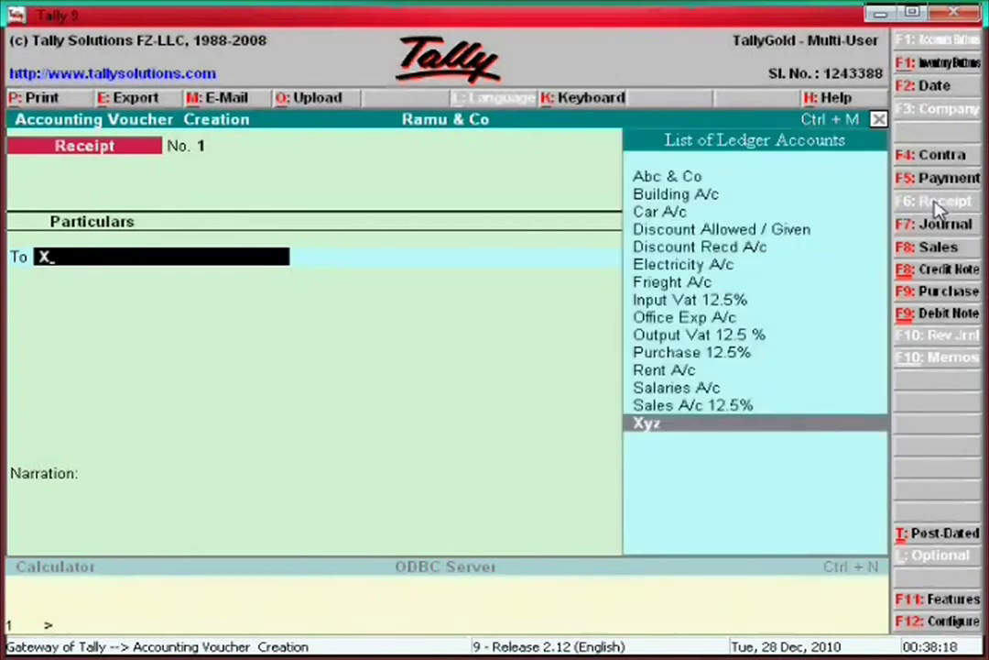
key("Return")
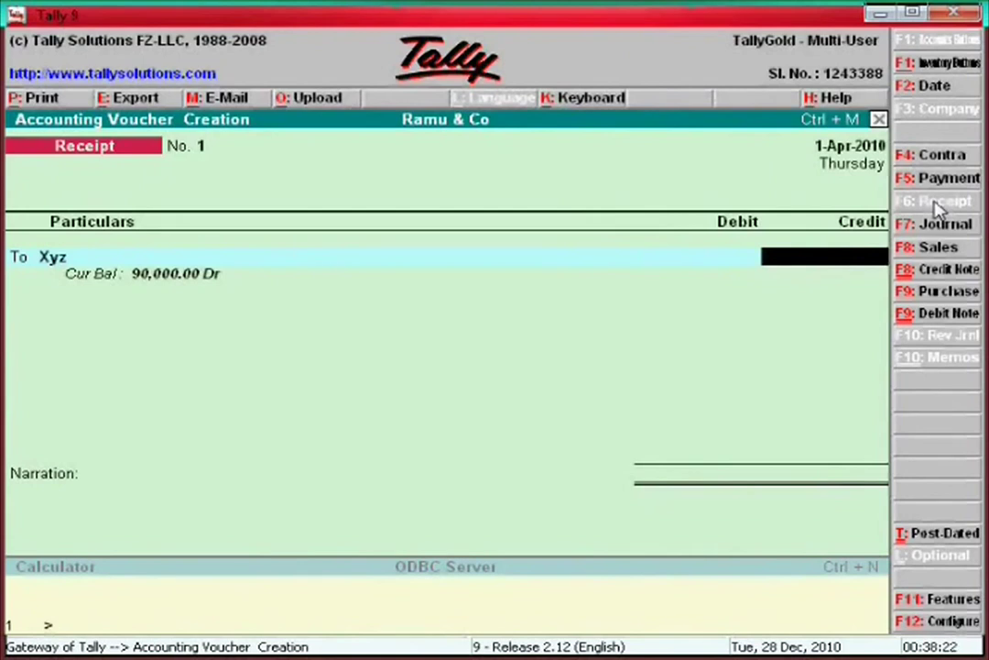
key("BackSpace")
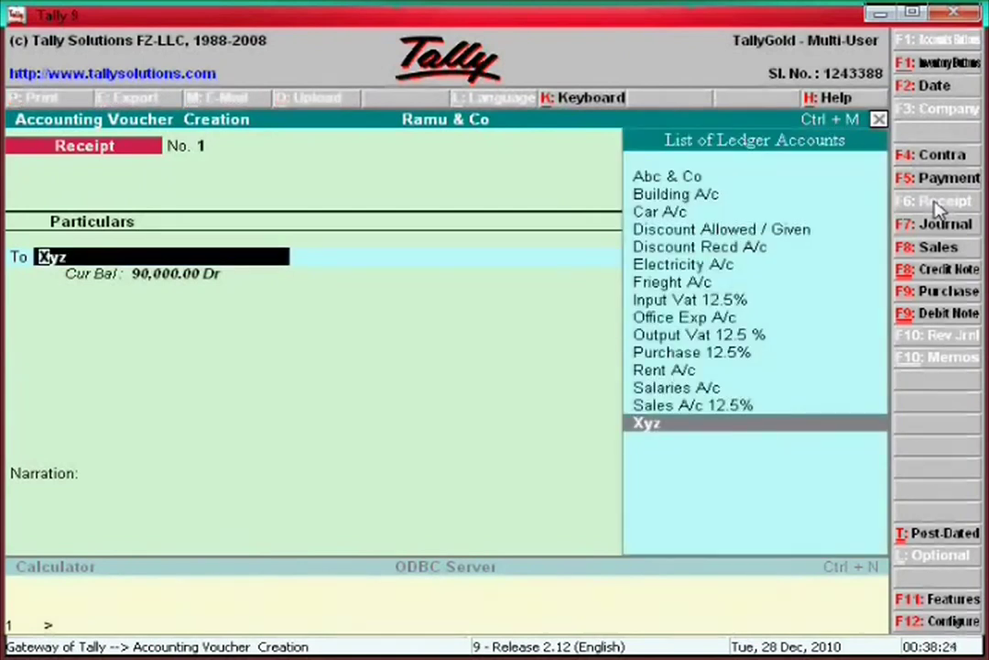
key("Return")
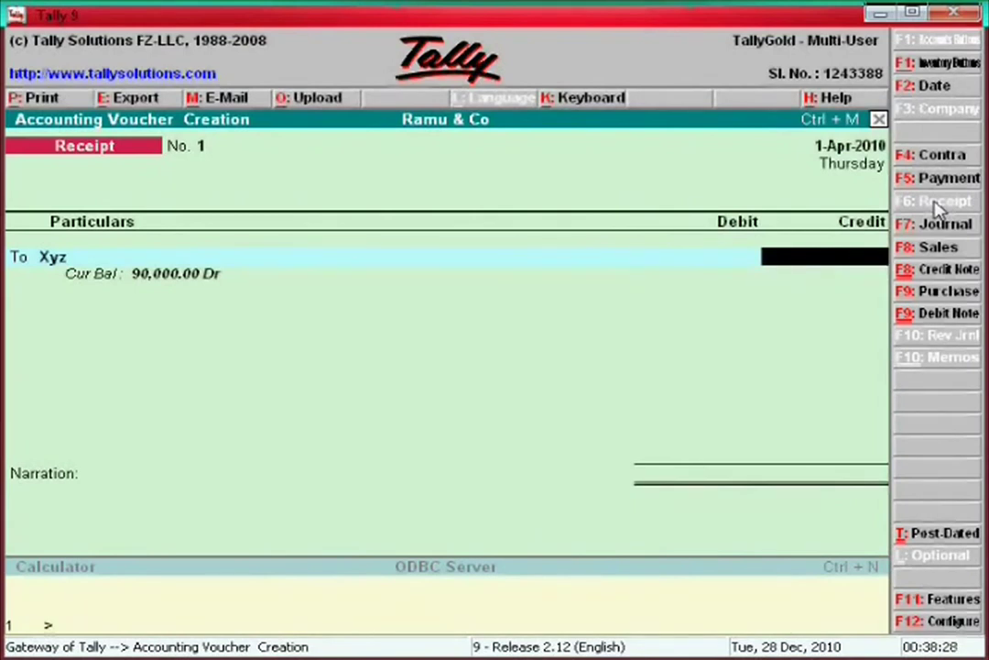
key("BackSpace")
key("Return")
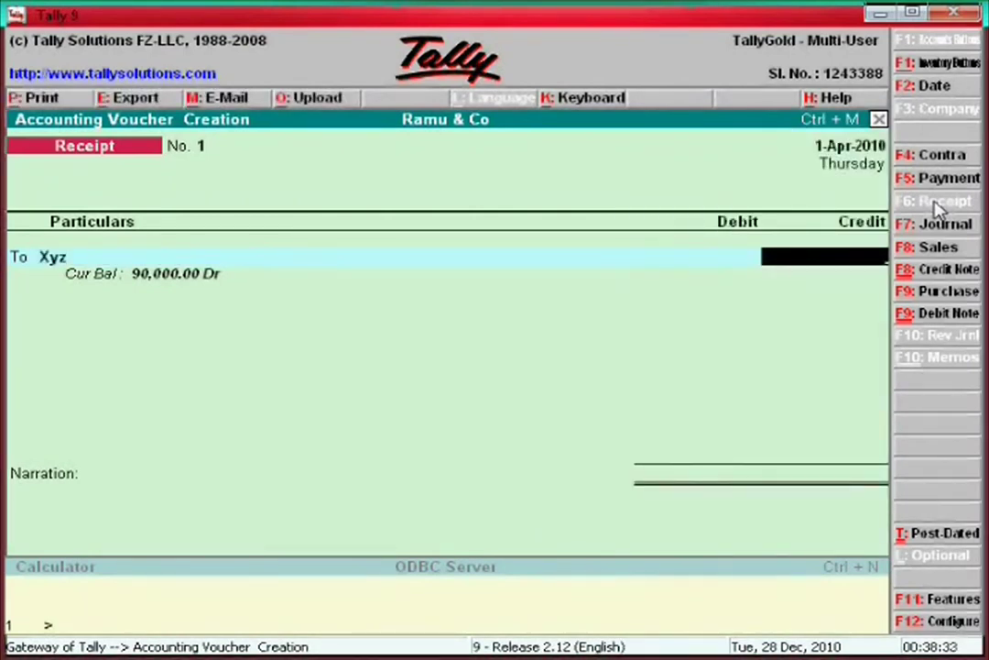
type("35000")
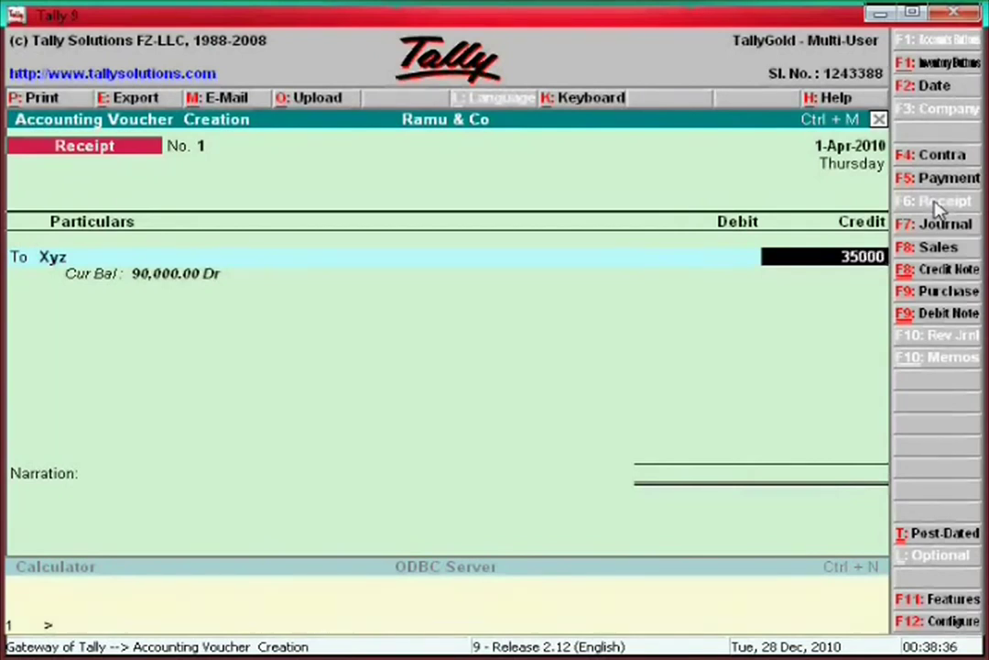
key("Return")
key("Return")
key("Return")
key("Return")
key("Return")
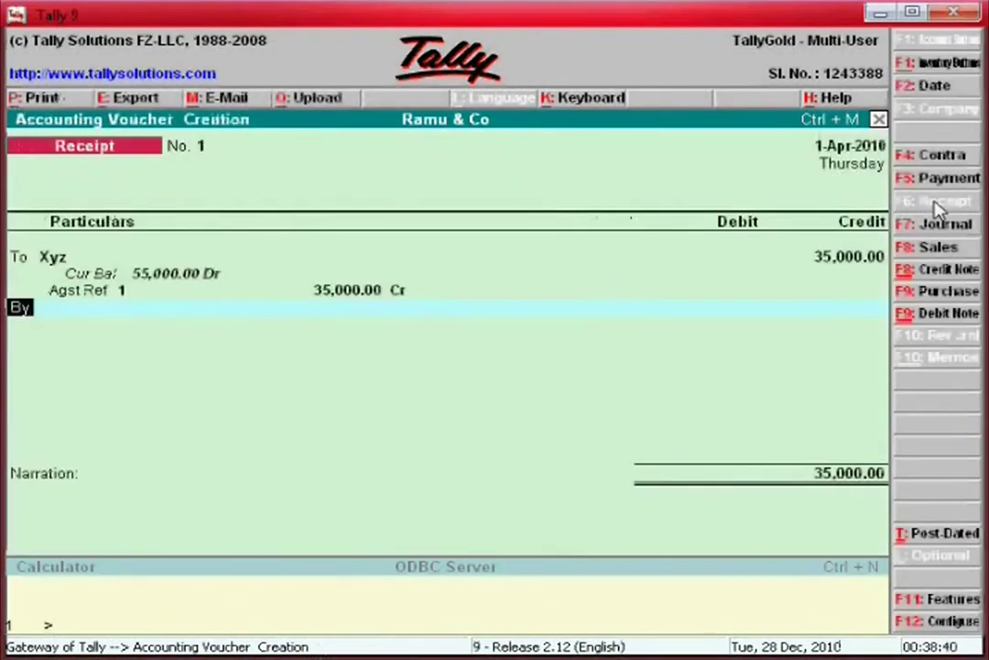
Debit the Icici Bank ledger with 35,000 on the second line of the receipt voucher
key("Return")
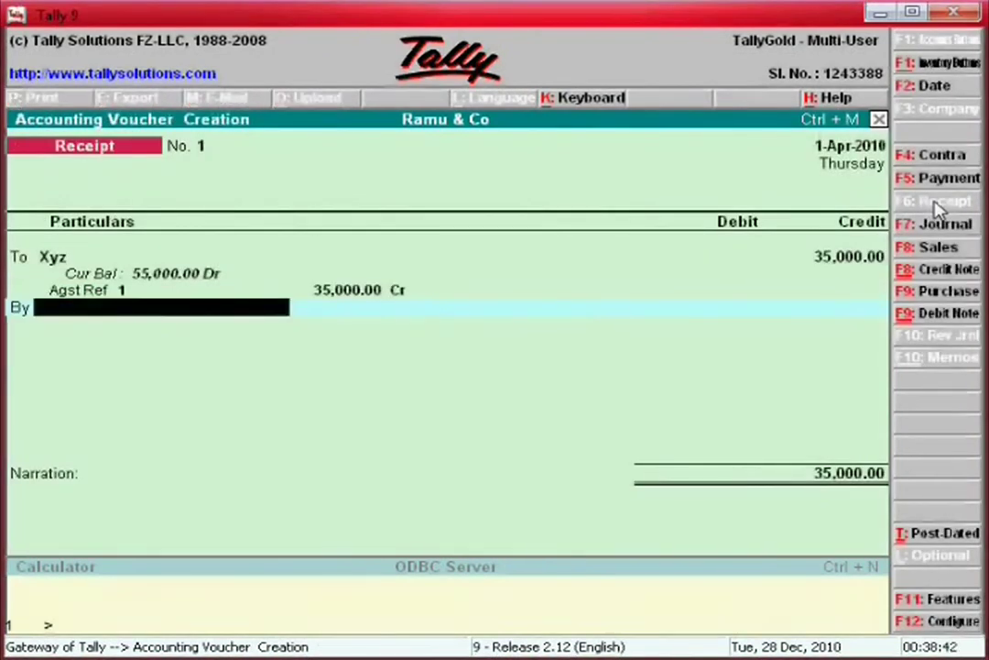
type("Ici")
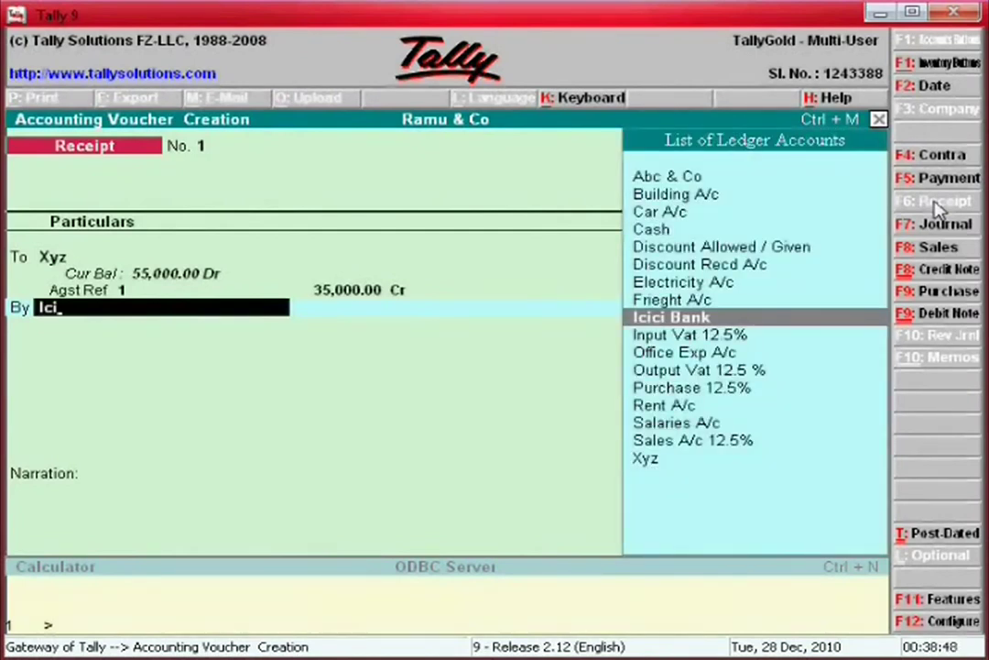
key("Return")
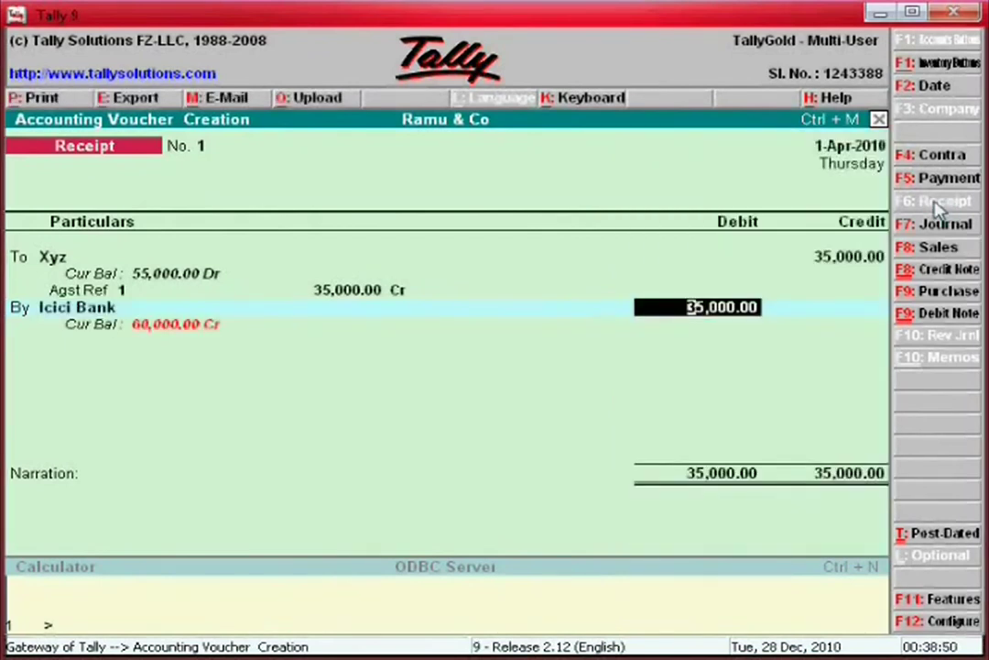
key("Return")
Set the receipt voucher's narration to "deposited canara bank che 555610" after the cheque number prefix
type("deposited")
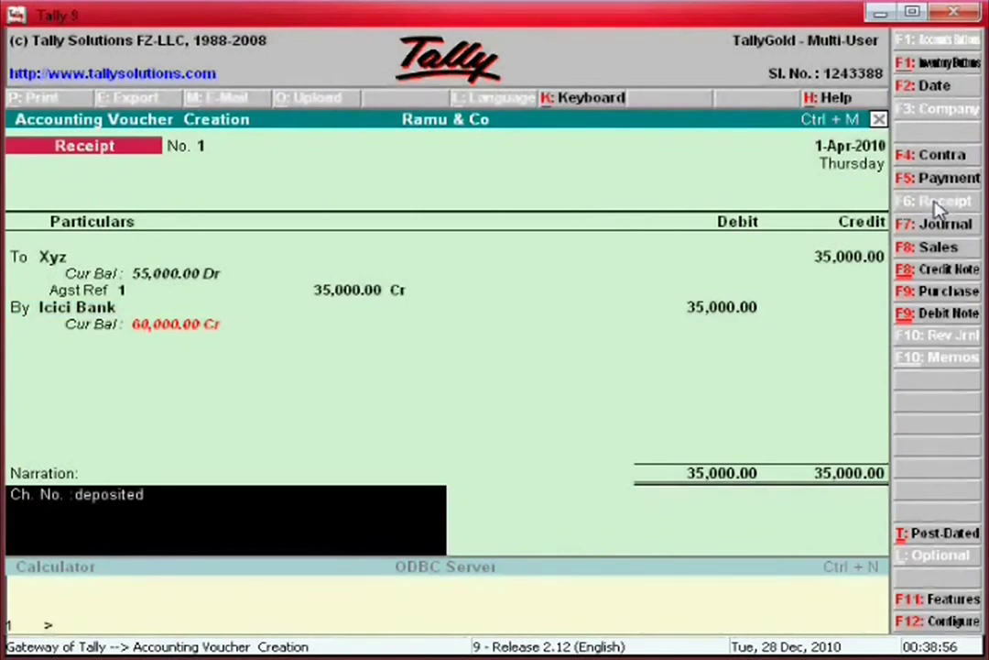
type(" canara ba")
type("nk che")
type(" 225")
key("BackSpace")
key("BackSpace")
key("BackSpace")
key("BackSpace")
type("555610")
key("Return")
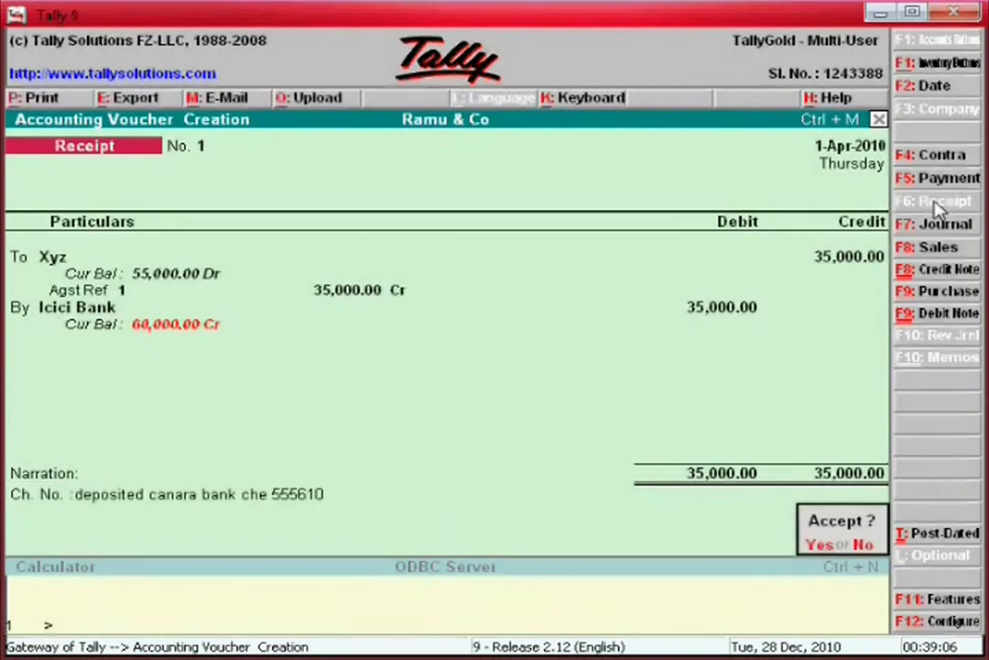